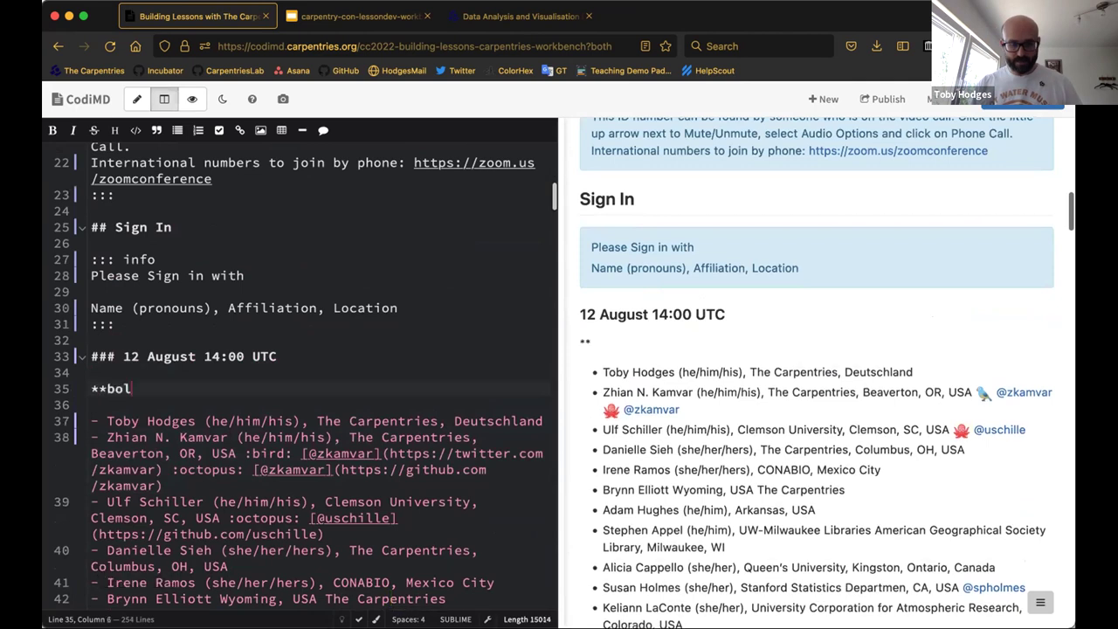
Complete the line "bold text" with Markdown bold markers beneath the 12 August 14:00 UTC sign-in heading.
type("**")
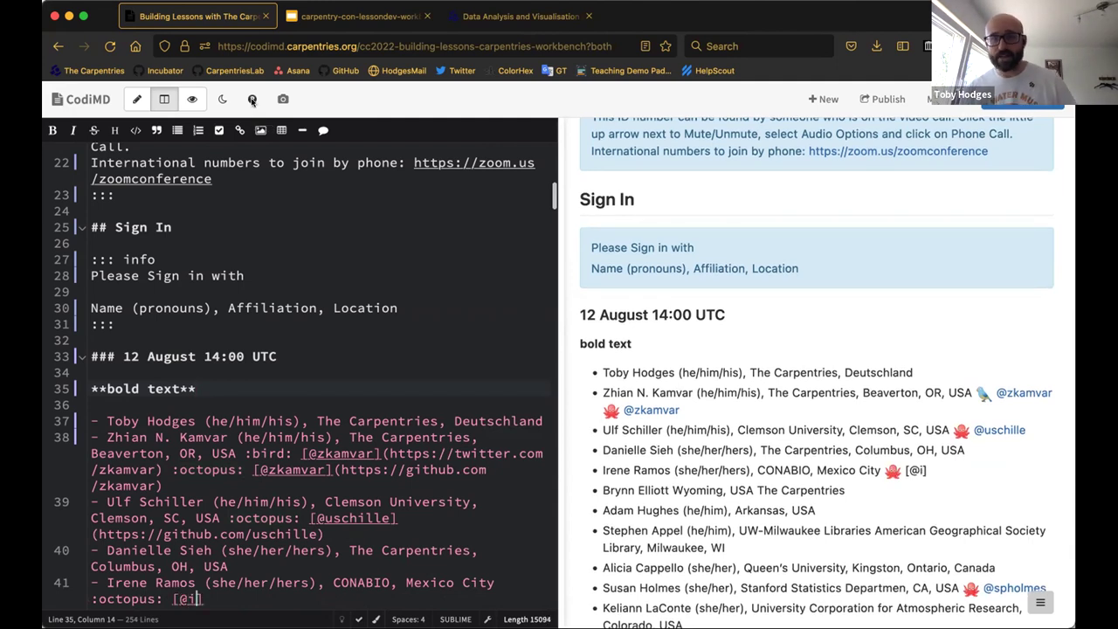
Open the help cheatsheet, look through its Markdown syntax examples including strikethrough, and close it.
left_click(252, 101)
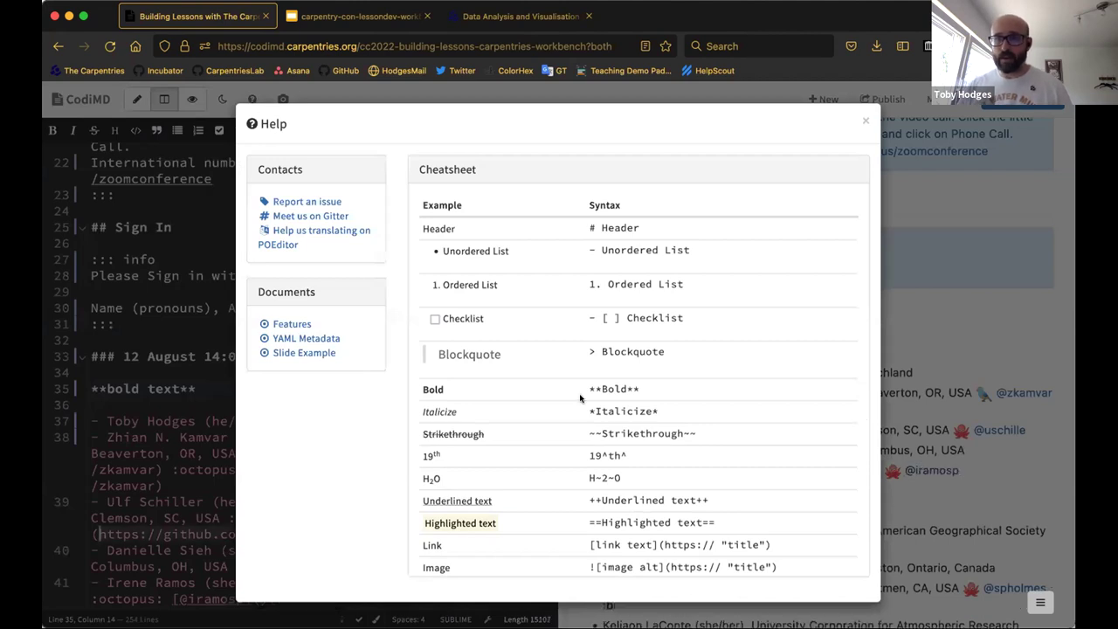
scroll(580, 398, "down", 4)
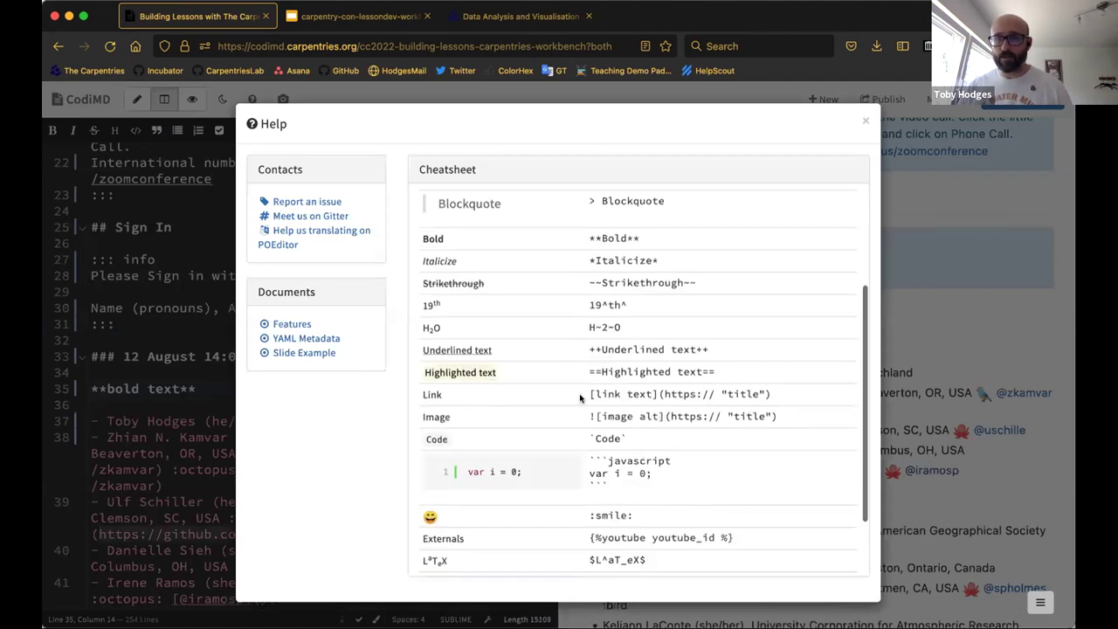
scroll(669, 340, "down", 2)
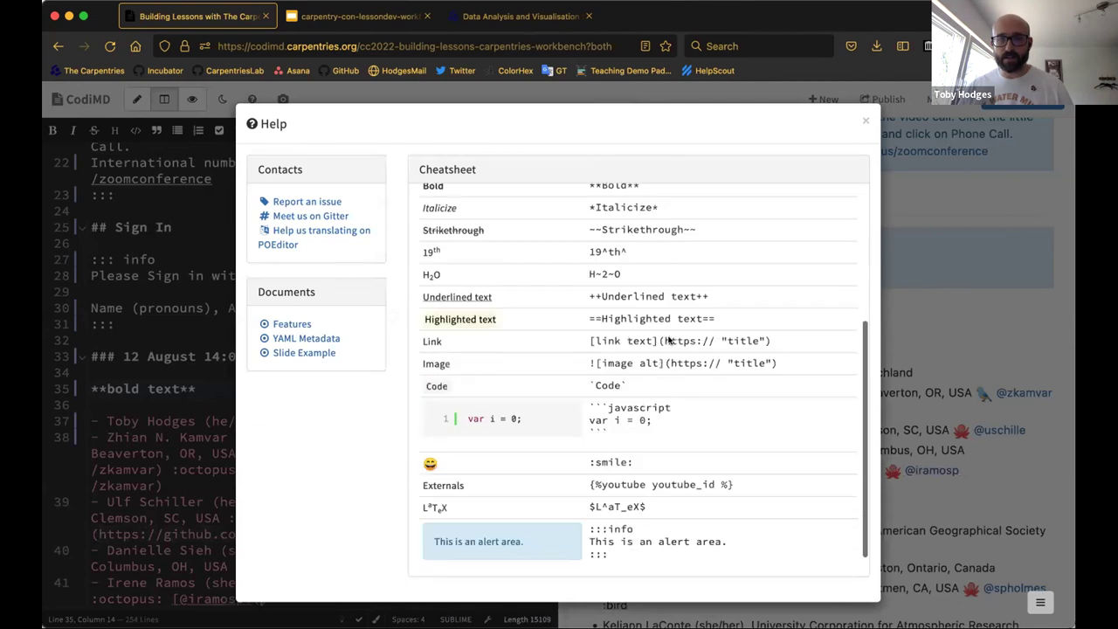
scroll(669, 341, "up", 3)
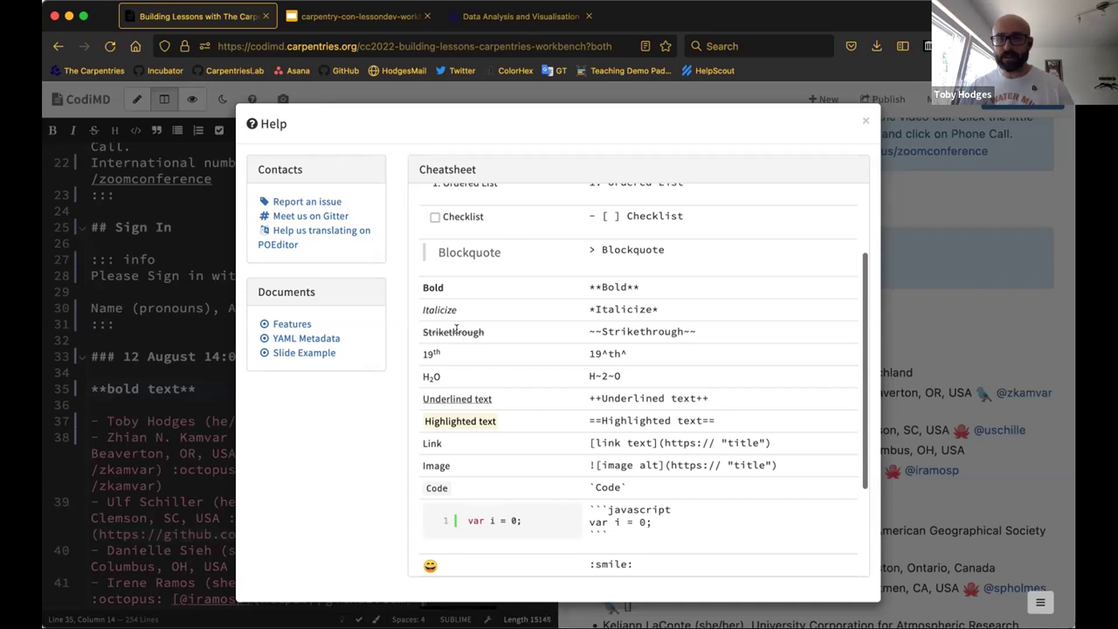
double_click(454, 331)
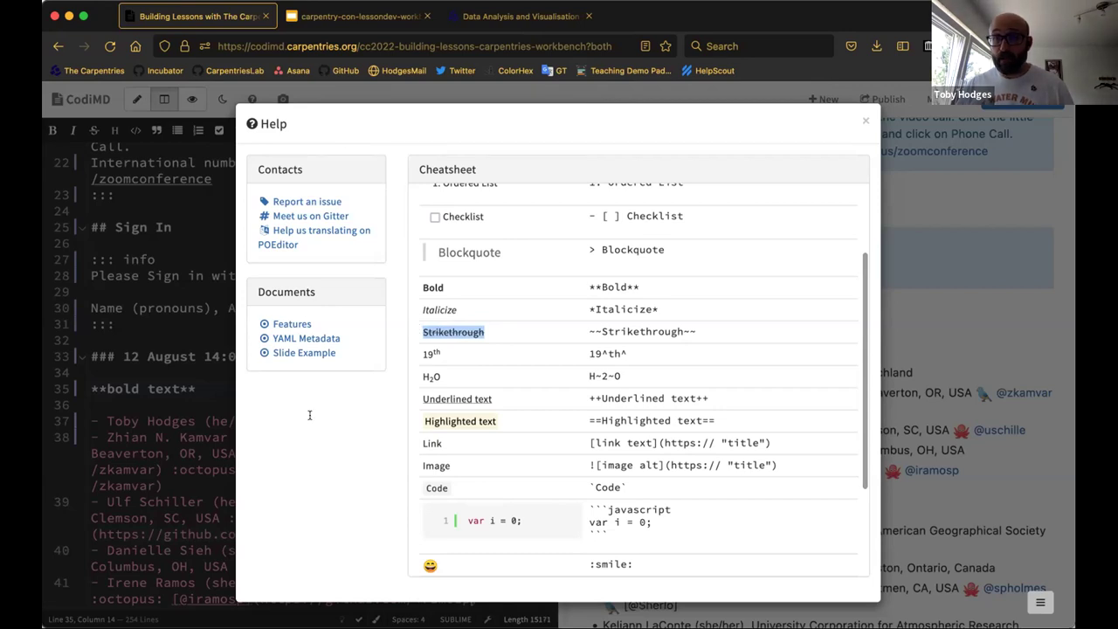
key("Escape")
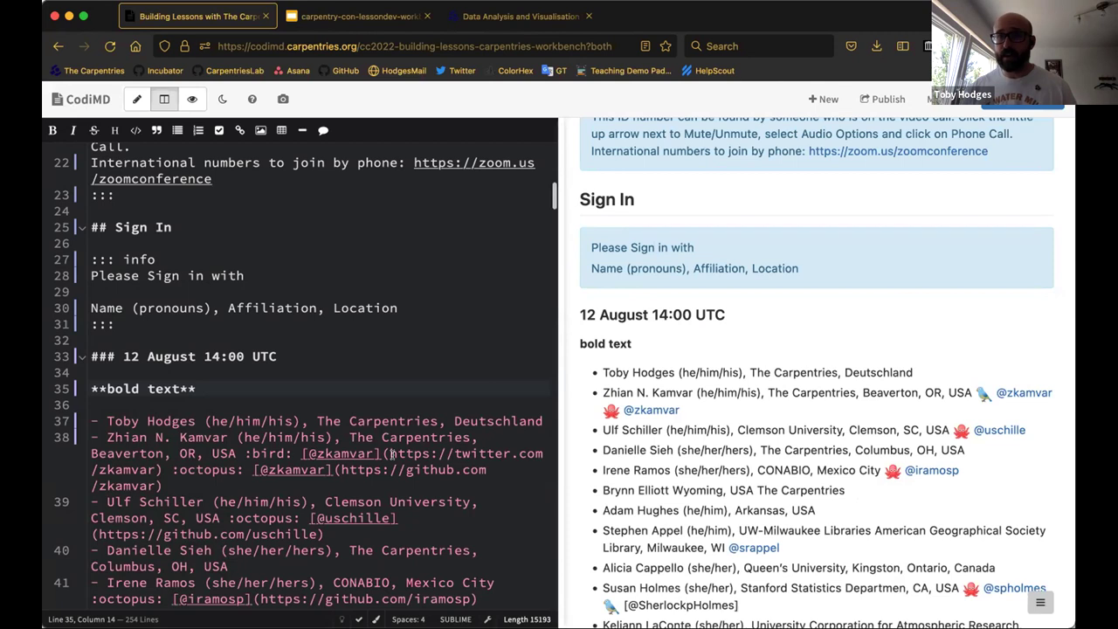
Compare the Markdown source of the 12 August 14:00 UTC sign-in heading with its rendered version in the preview.
triple_click(109, 357)
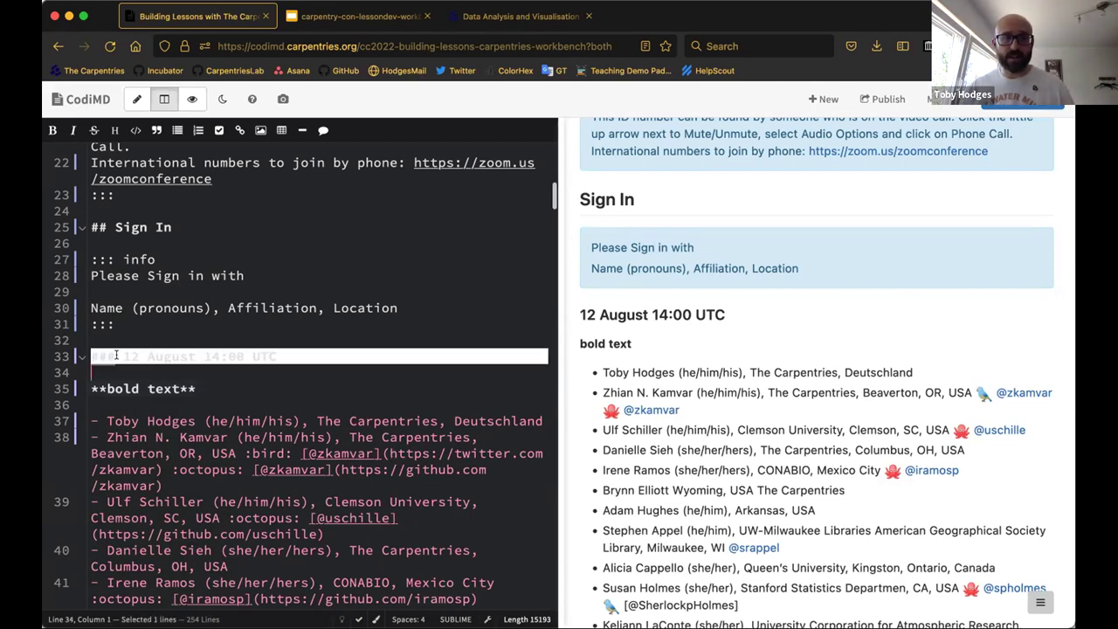
left_click(276, 356)
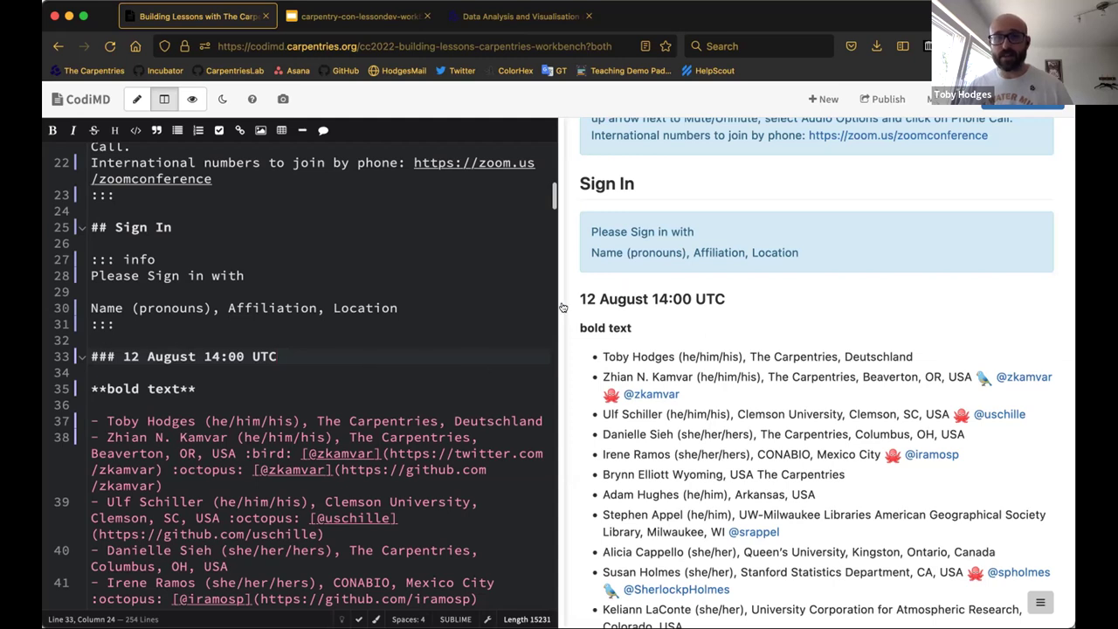
left_click_drag(580, 299, 672, 299)
left_click(670, 298)
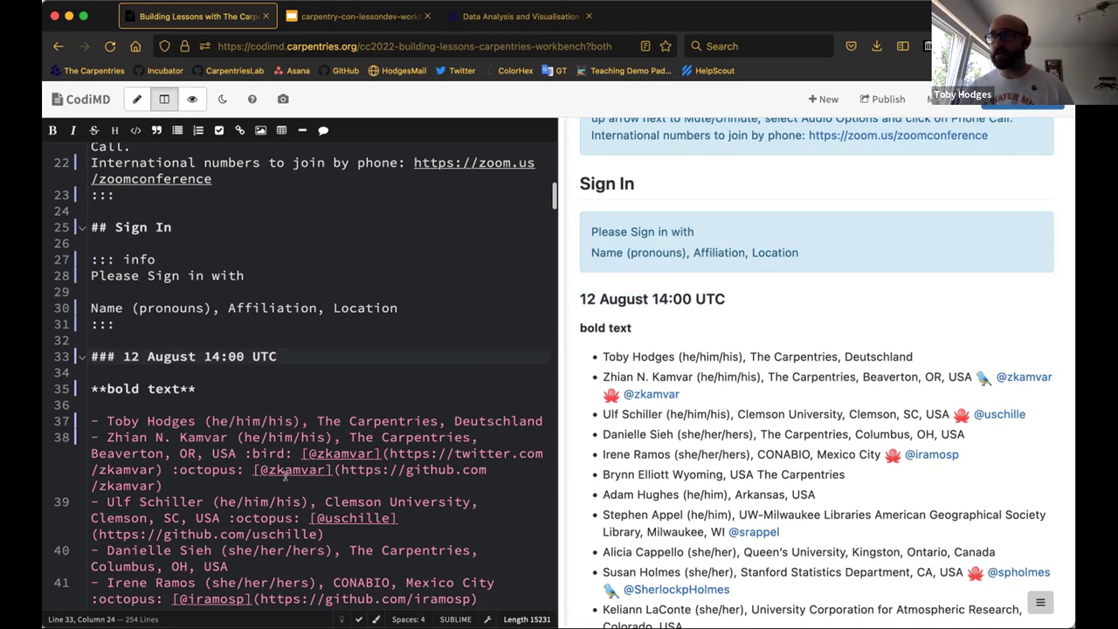
Add an x to the "yes" answer of the question "Have you written any Markdown before?" under Pre-talk checks.
scroll(284, 476, "down", 5)
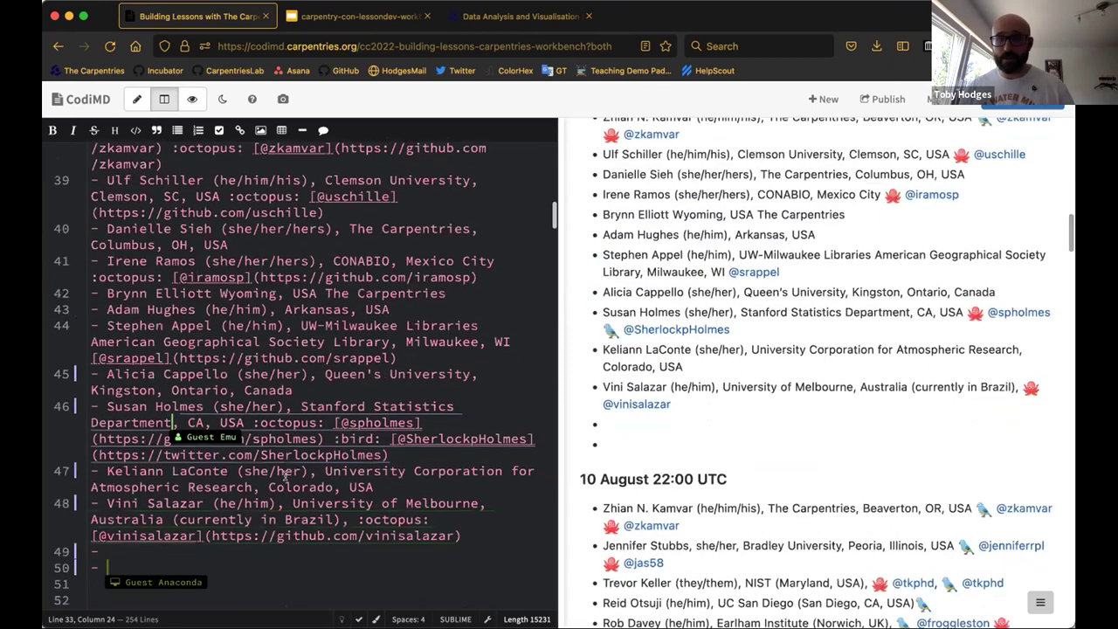
scroll(284, 476, "down", 2)
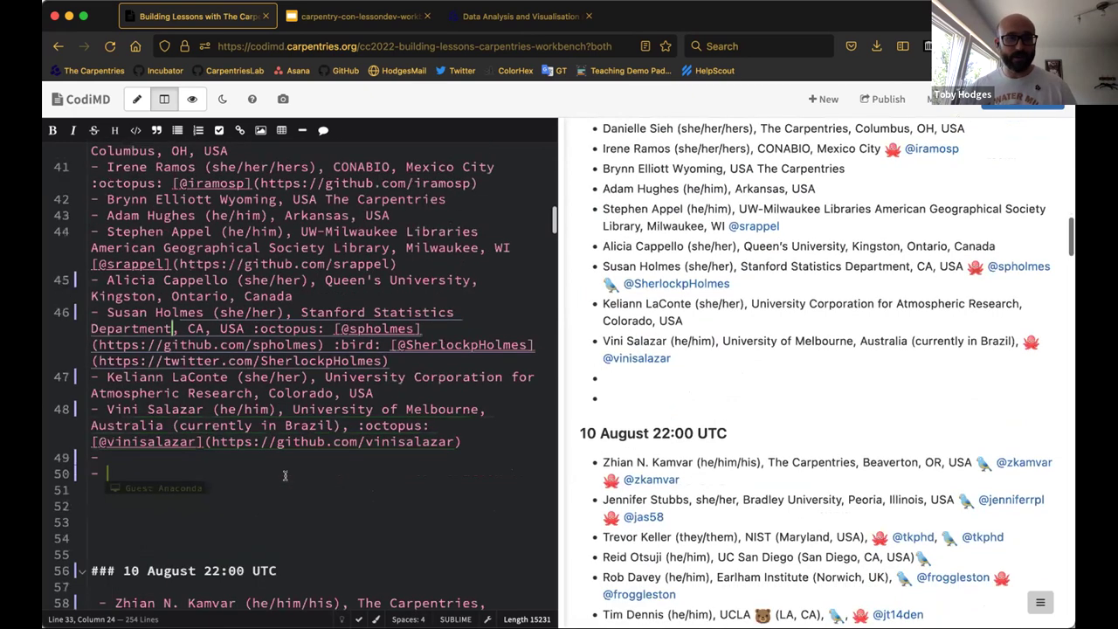
scroll(284, 476, "down", 5)
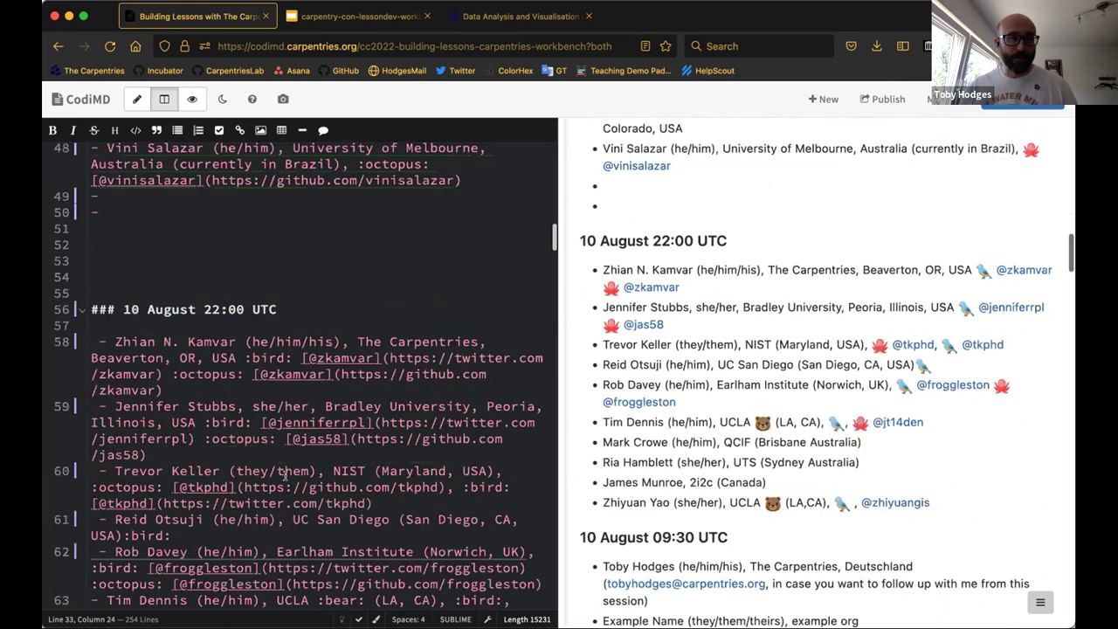
scroll(284, 476, "down", 20)
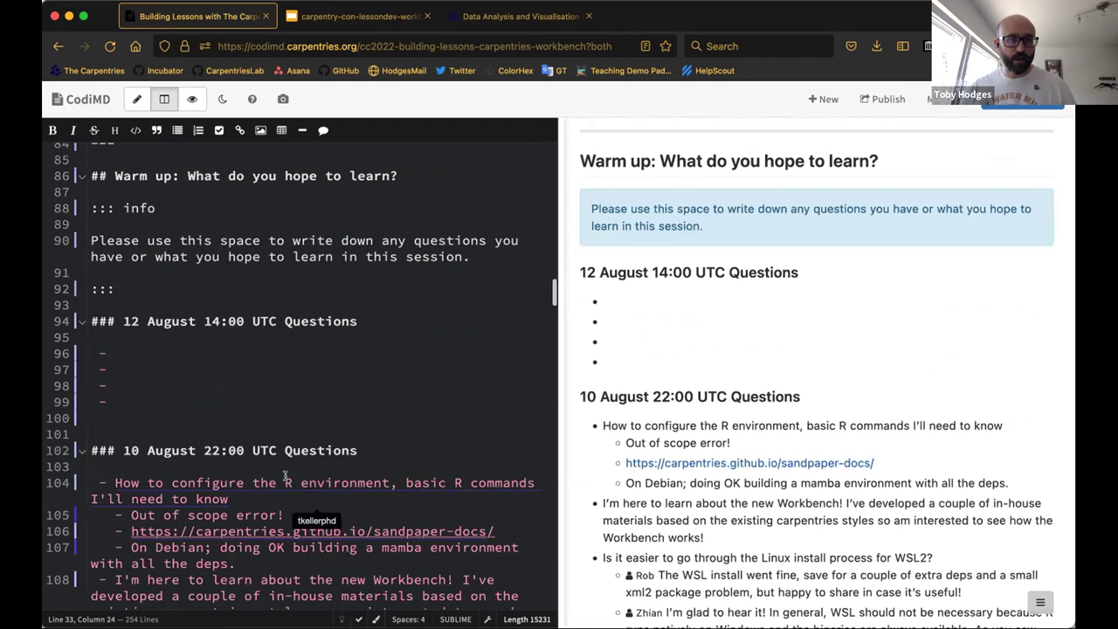
scroll(284, 476, "up", 1)
scroll(284, 476, "down", 3)
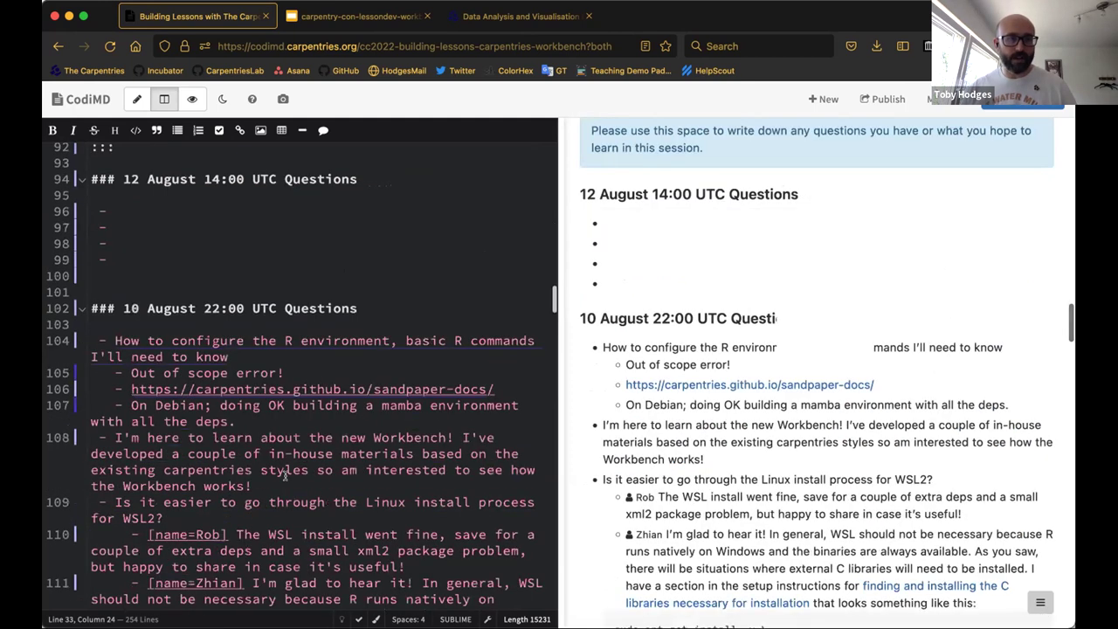
scroll(284, 476, "down", 5)
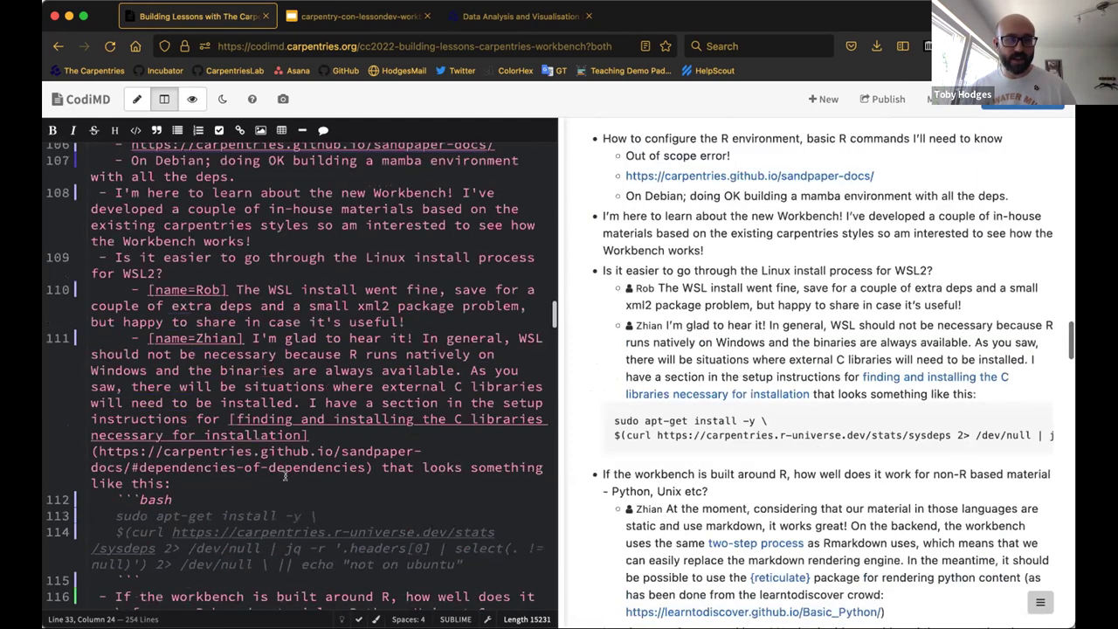
scroll(284, 476, "down", 4)
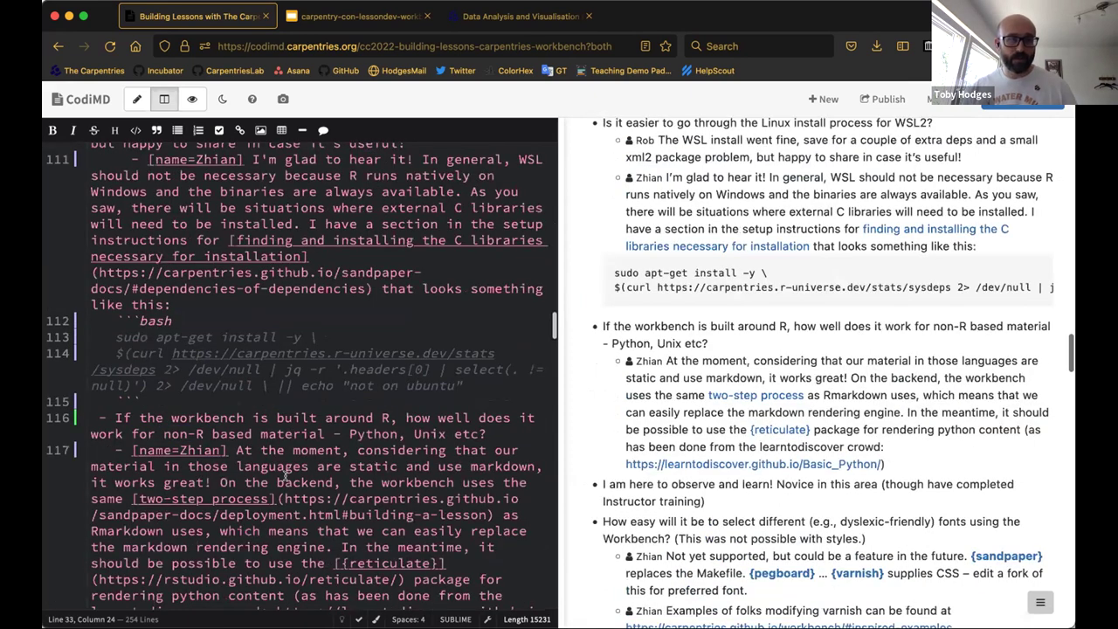
scroll(284, 476, "down", 5)
scroll(283, 476, "down", 10)
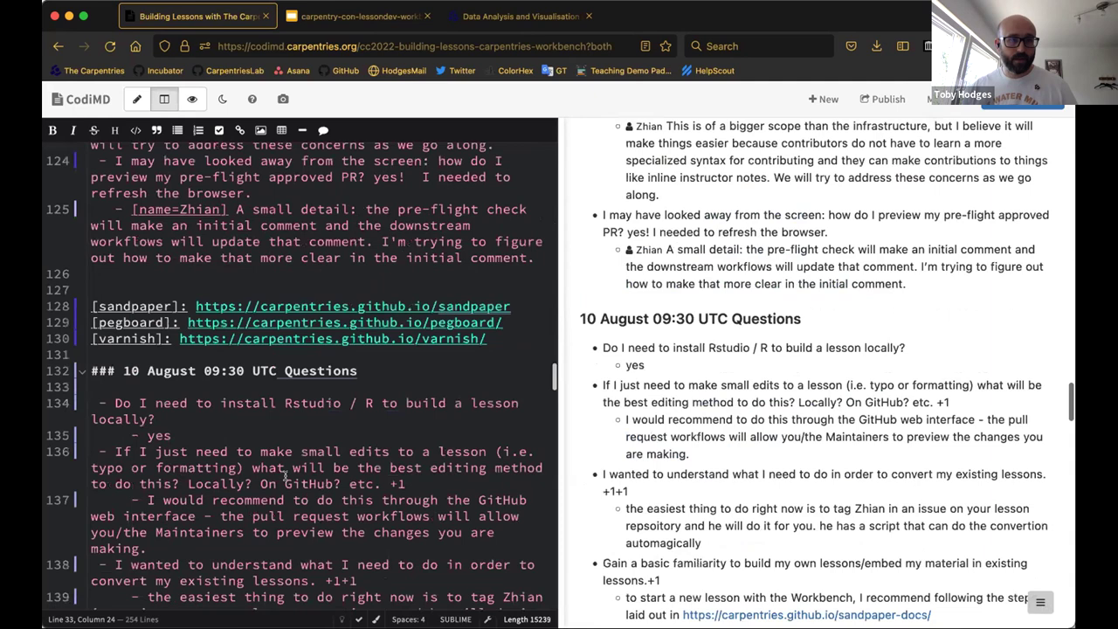
scroll(284, 476, "down", 10)
scroll(284, 476, "down", 5)
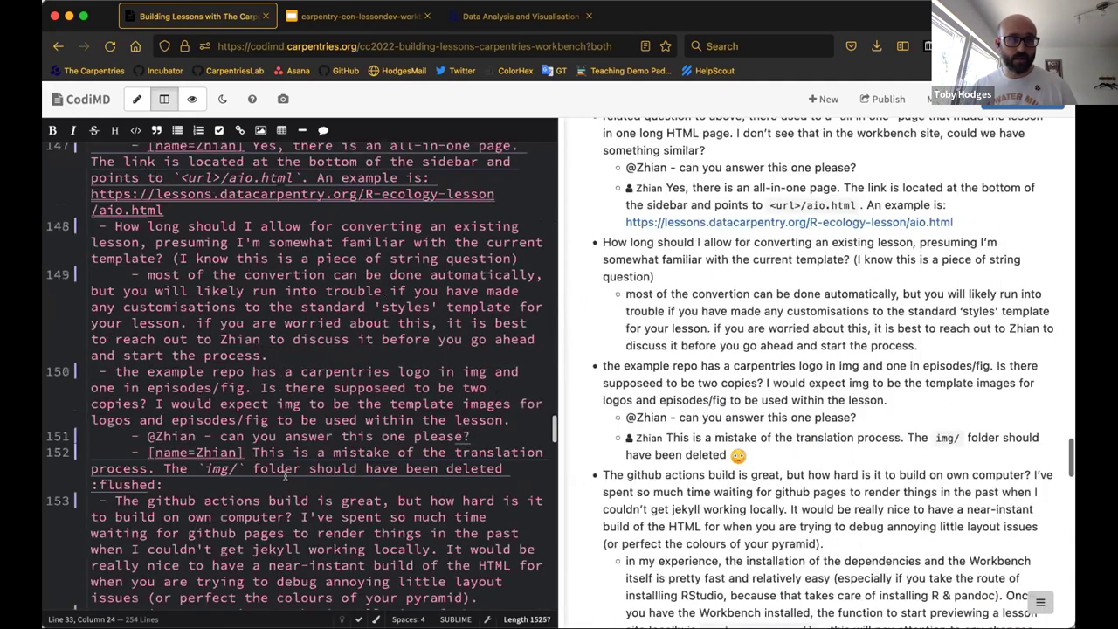
scroll(148, 273, "down", 9)
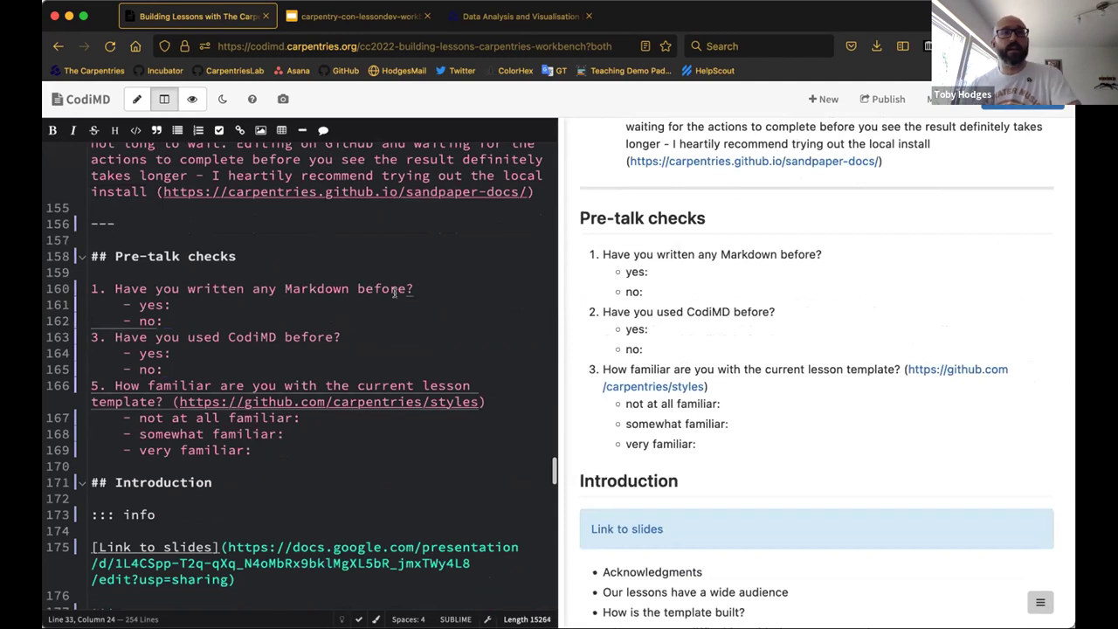
left_click(427, 287)
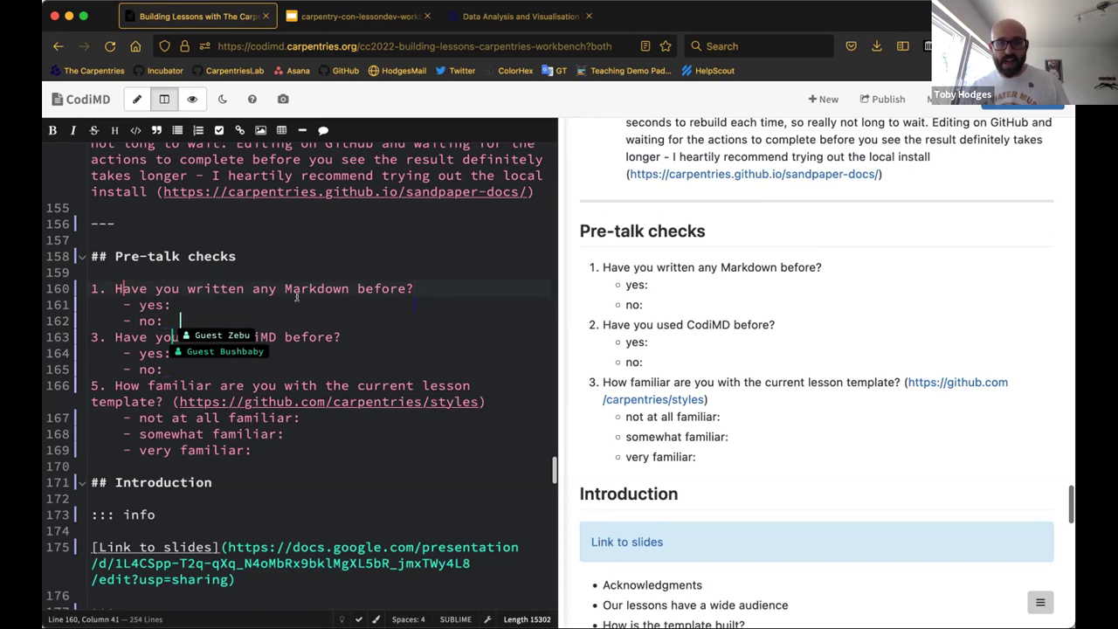
key("Down")
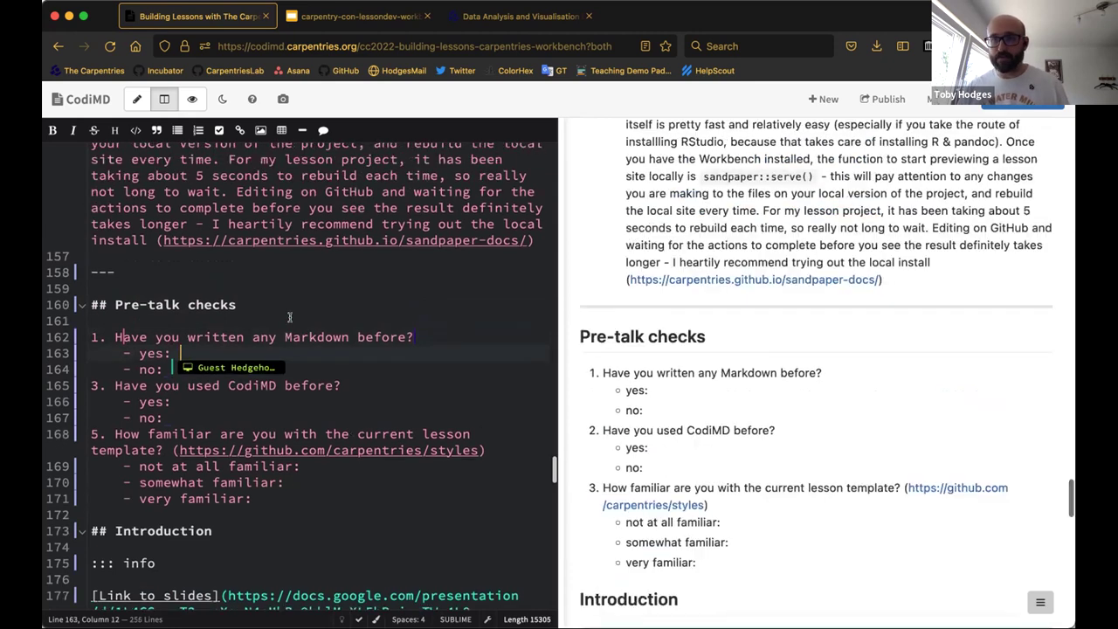
type("x")
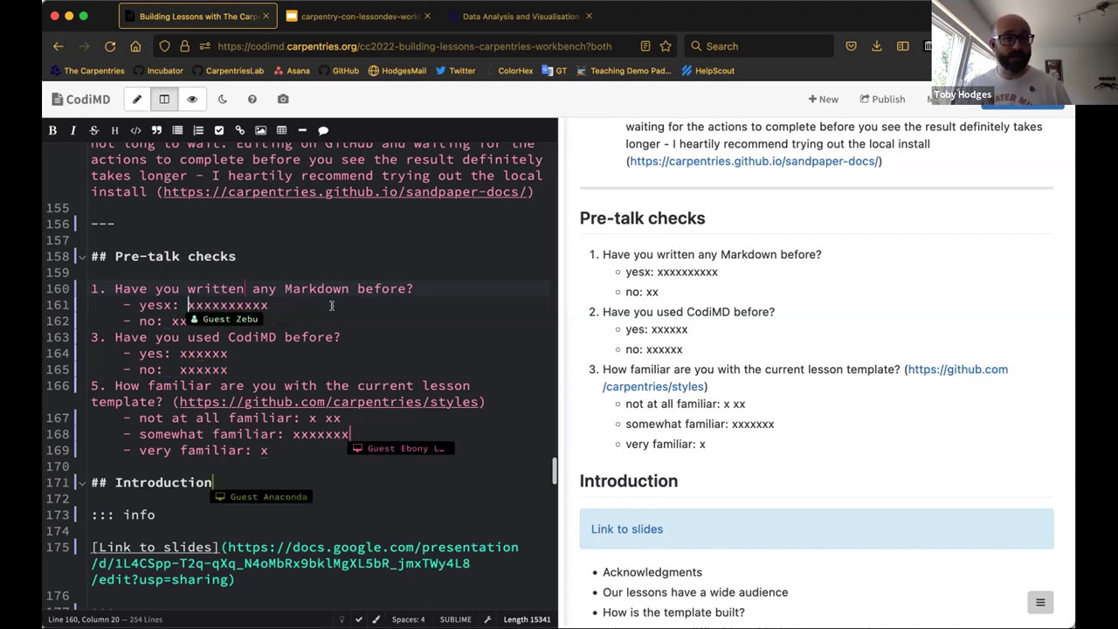
Return to the 12 August 14:00 UTC Questions section and place the cursor in its first empty bullet.
scroll(331, 305, "up", 1)
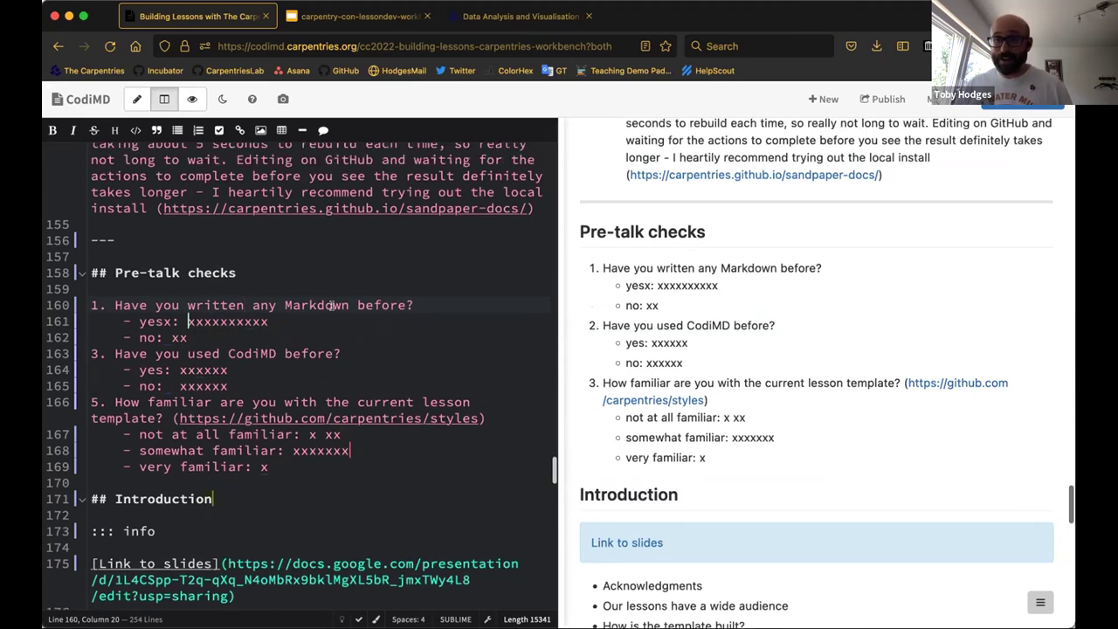
scroll(331, 304, "up", 5)
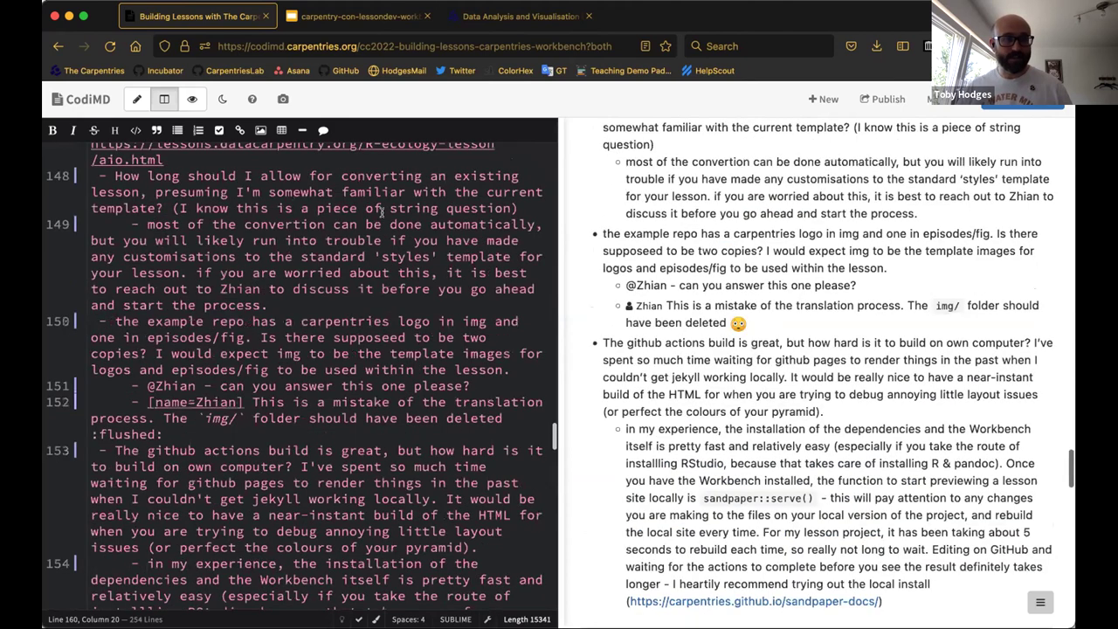
scroll(382, 212, "up", 5)
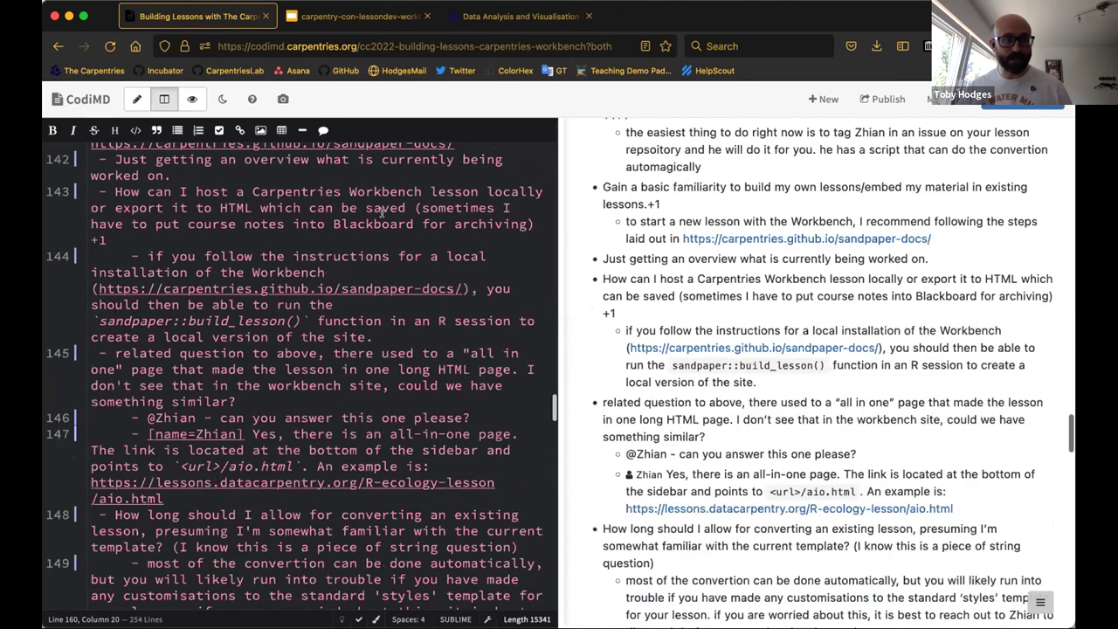
scroll(382, 211, "up", 1)
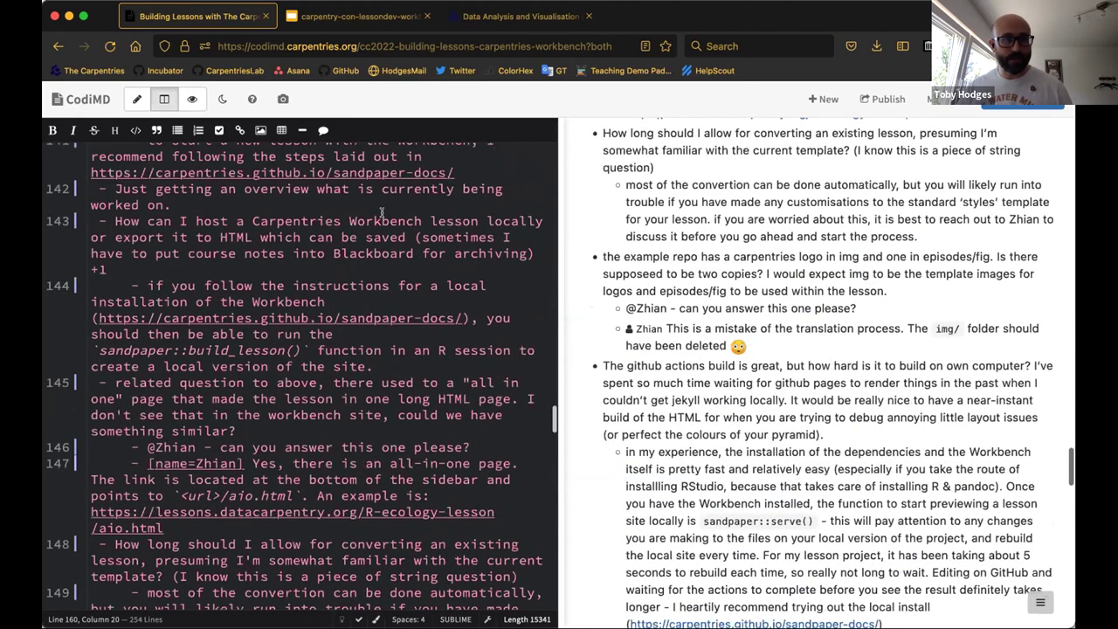
scroll(381, 212, "up", 15)
scroll(381, 213, "up", 10)
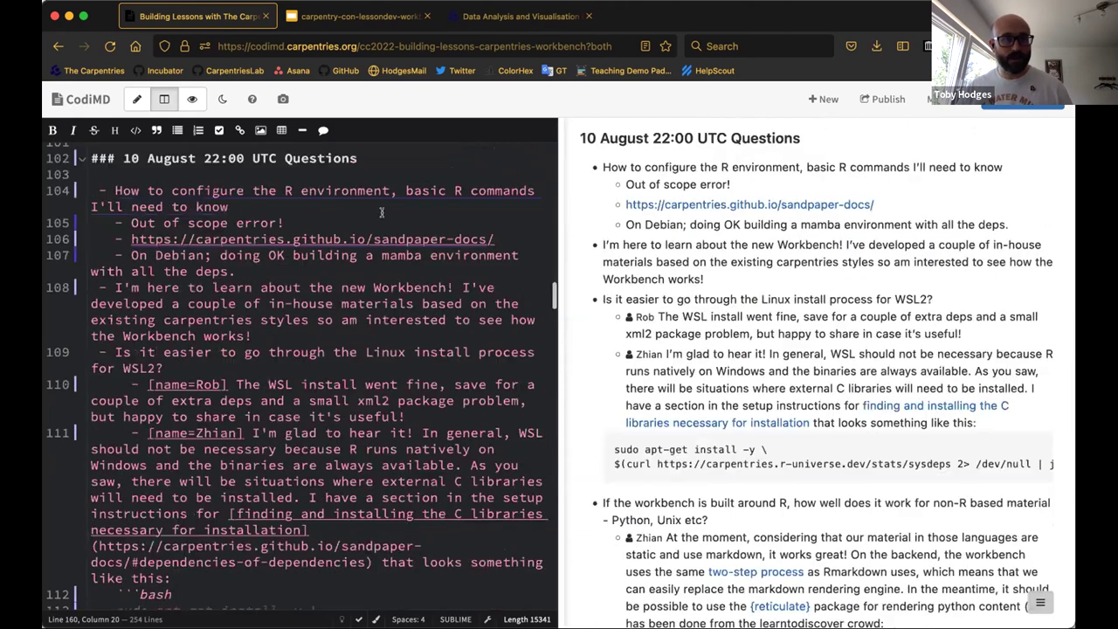
scroll(382, 212, "up", 2)
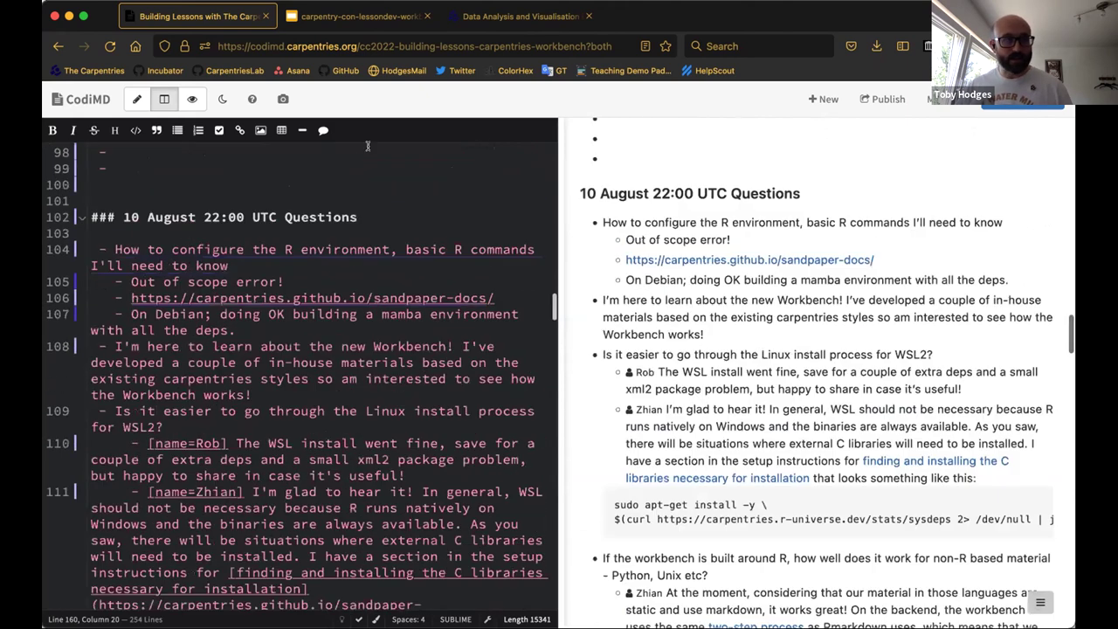
scroll(367, 146, "up", 2)
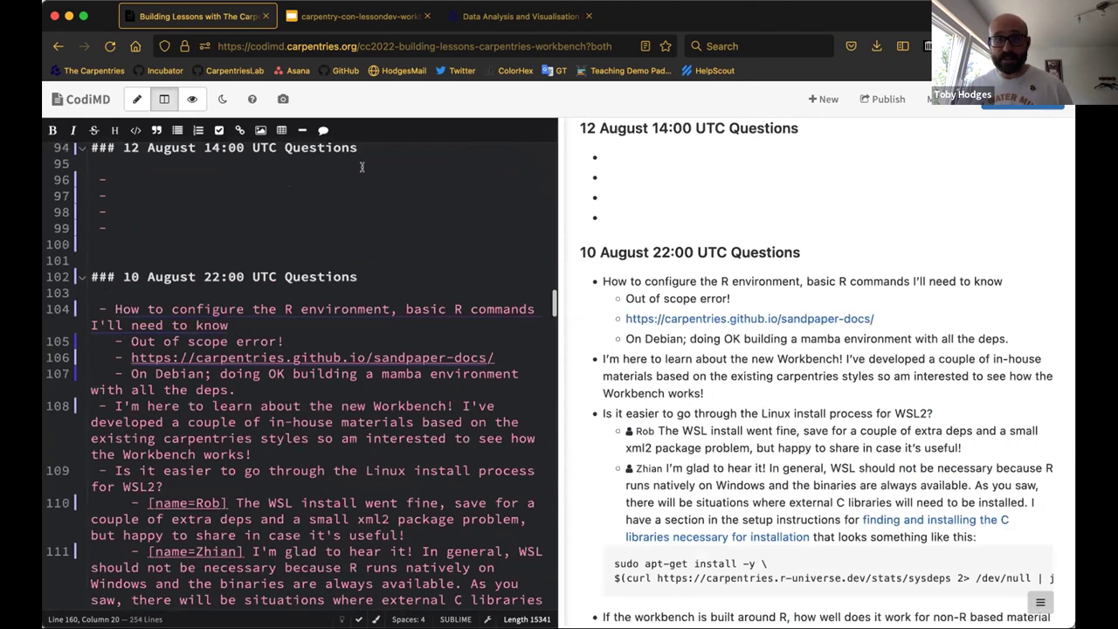
left_click(362, 164)
left_click(318, 176)
scroll(318, 176, "up", 2)
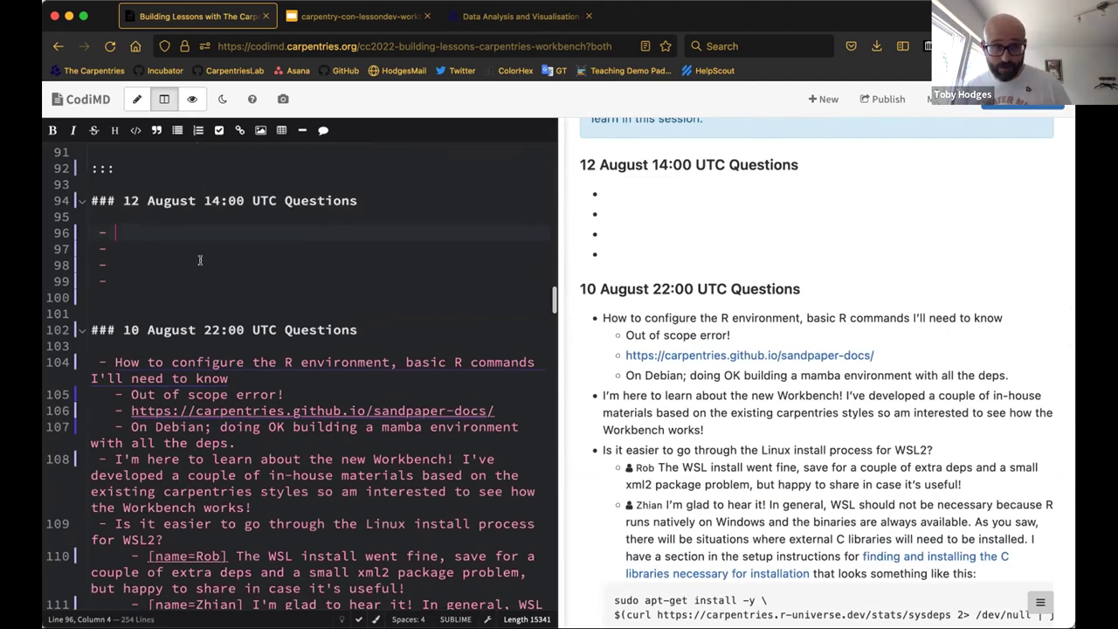
Add a fifth empty bullet to the 12 August 14:00 UTC Questions list and four blank lines below it.
left_click(131, 284)
key("shift+Down")
key("Return")
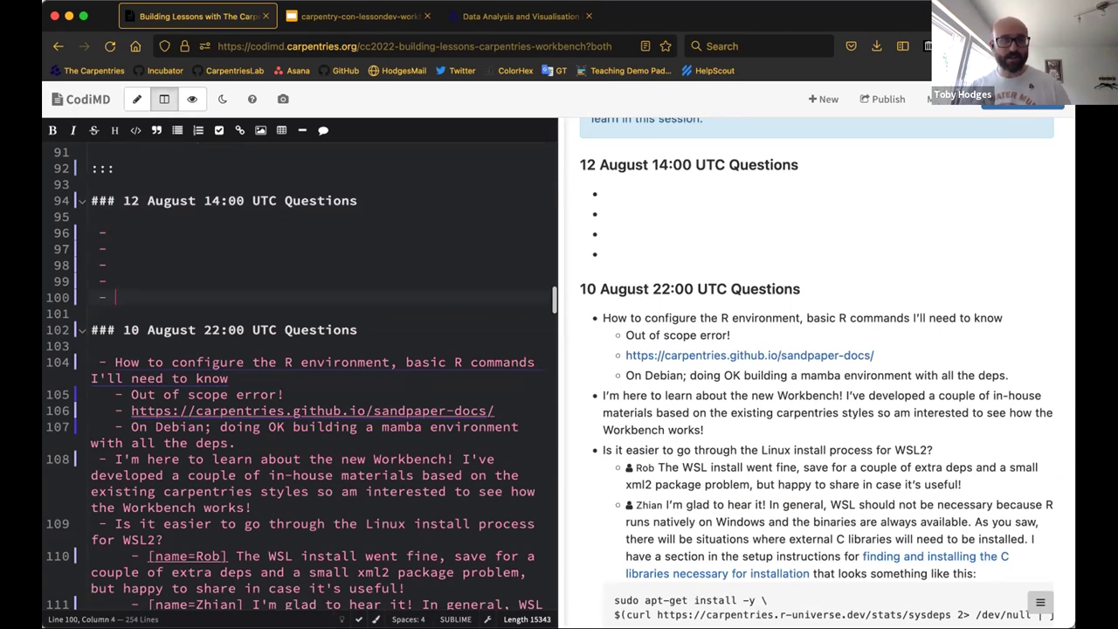
key("Return")
key("Return")
key("Return")
key("Return")
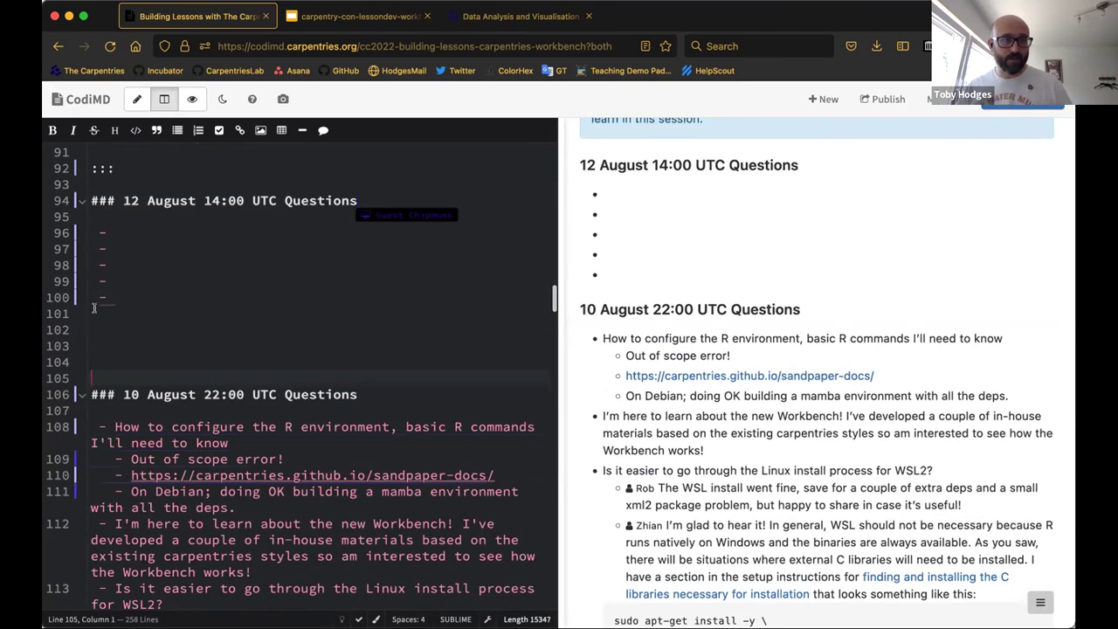
Select the blank lines above the 10 August 22:00 UTC Questions heading, and select the first empty bullet line for 12 August instead.
left_click(93, 307, "shift")
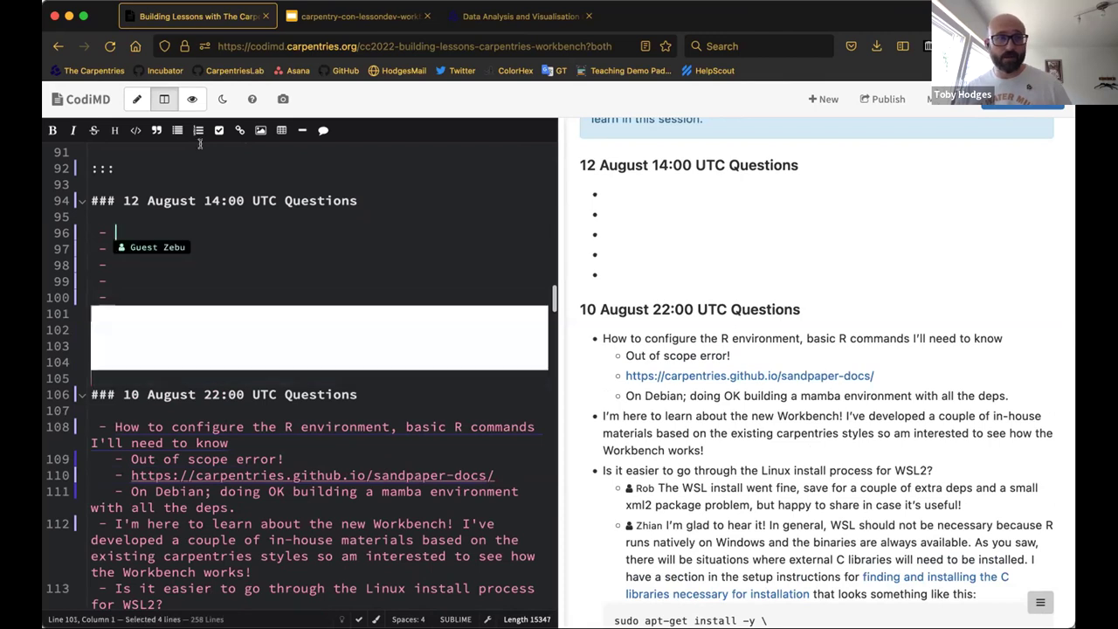
left_click(108, 240)
key("super+l")
key("super+l")
key("super+l")
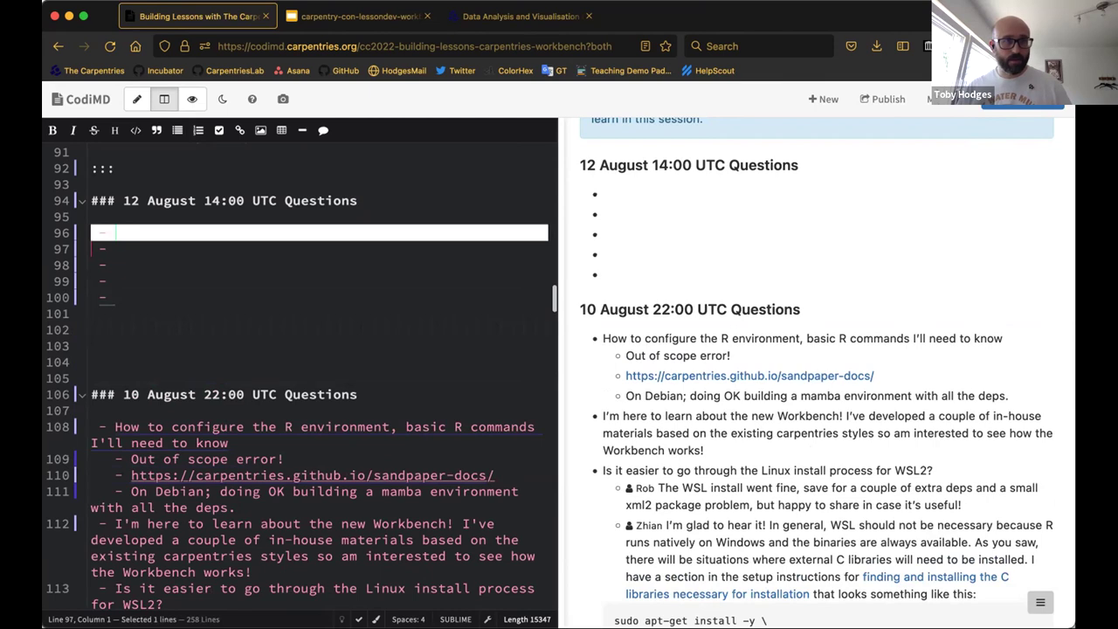
Duplicate the five empty bullets of the 12 August 14:00 UTC Questions list directly below the existing ones.
key("super+l")
key("super+l")
key("super+c")
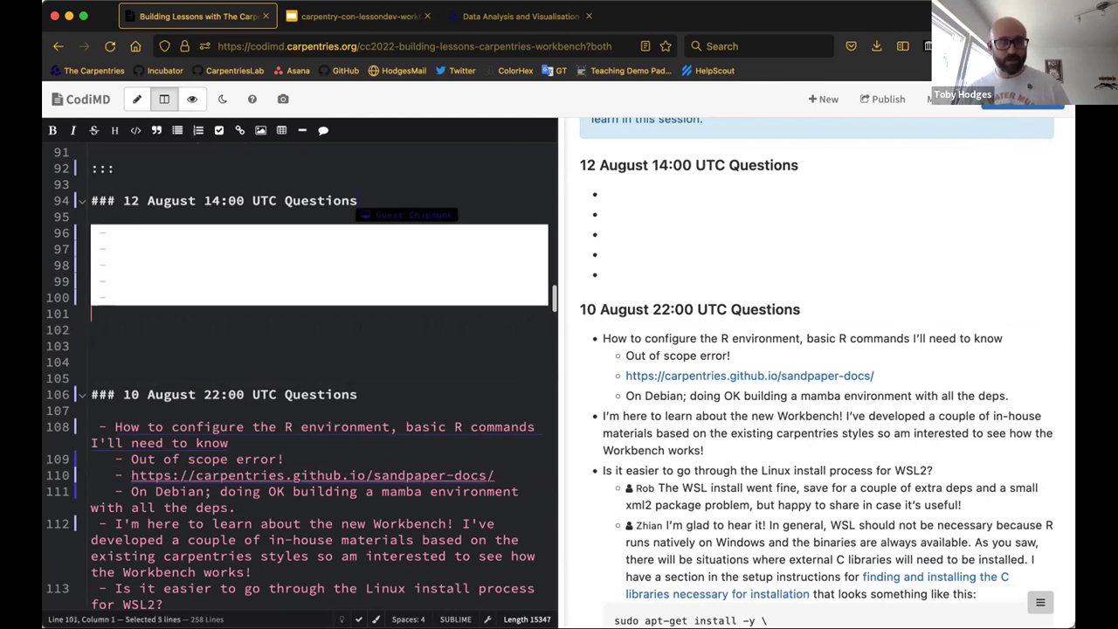
key("Right")
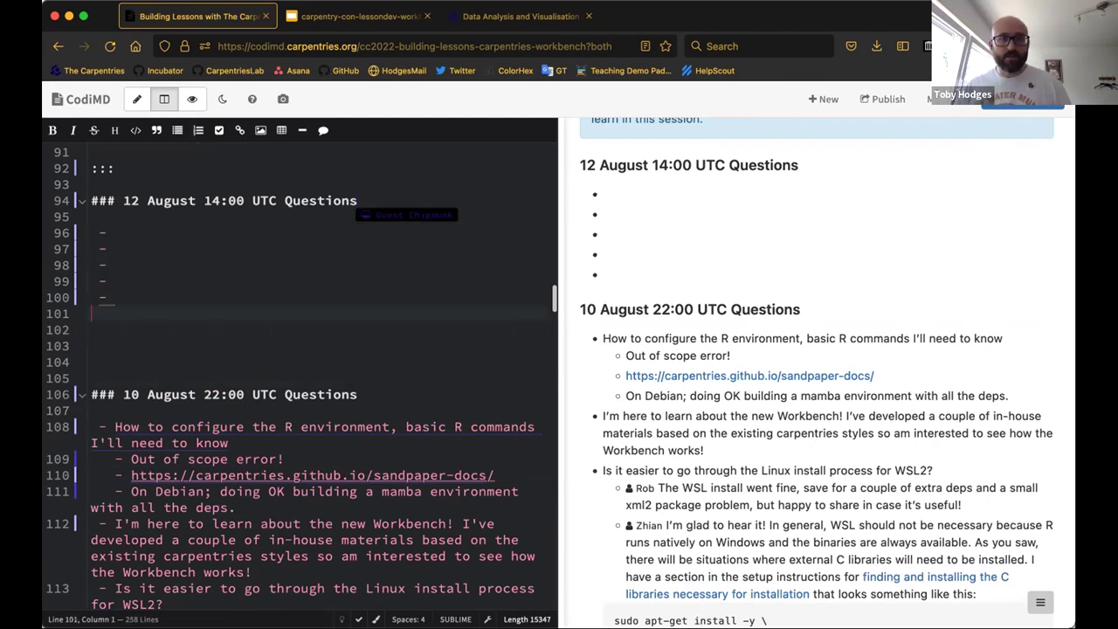
key("super+v")
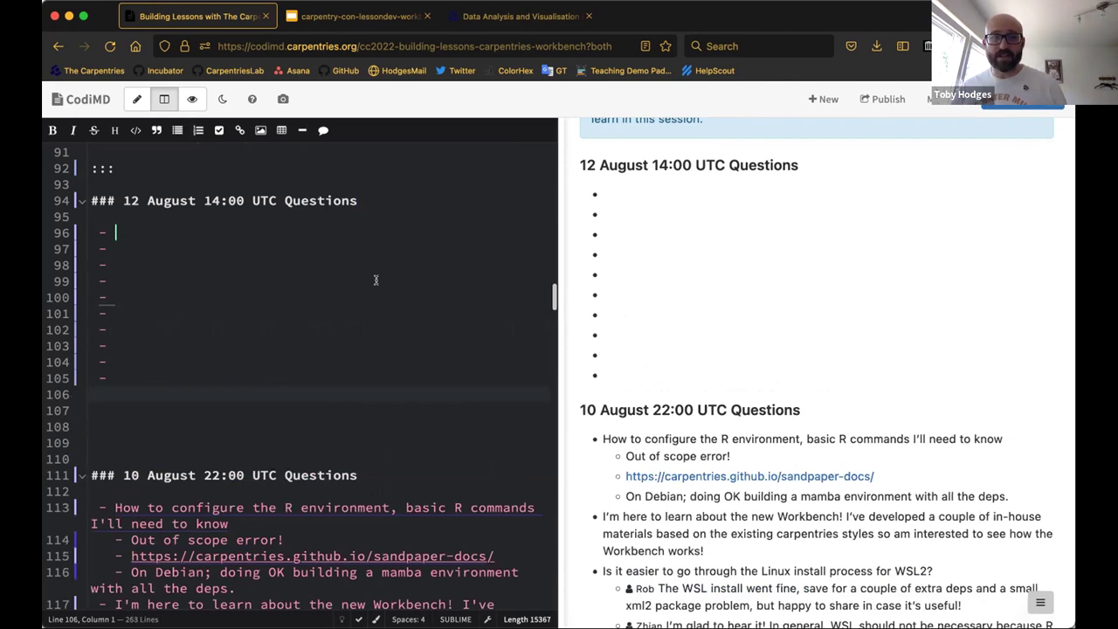
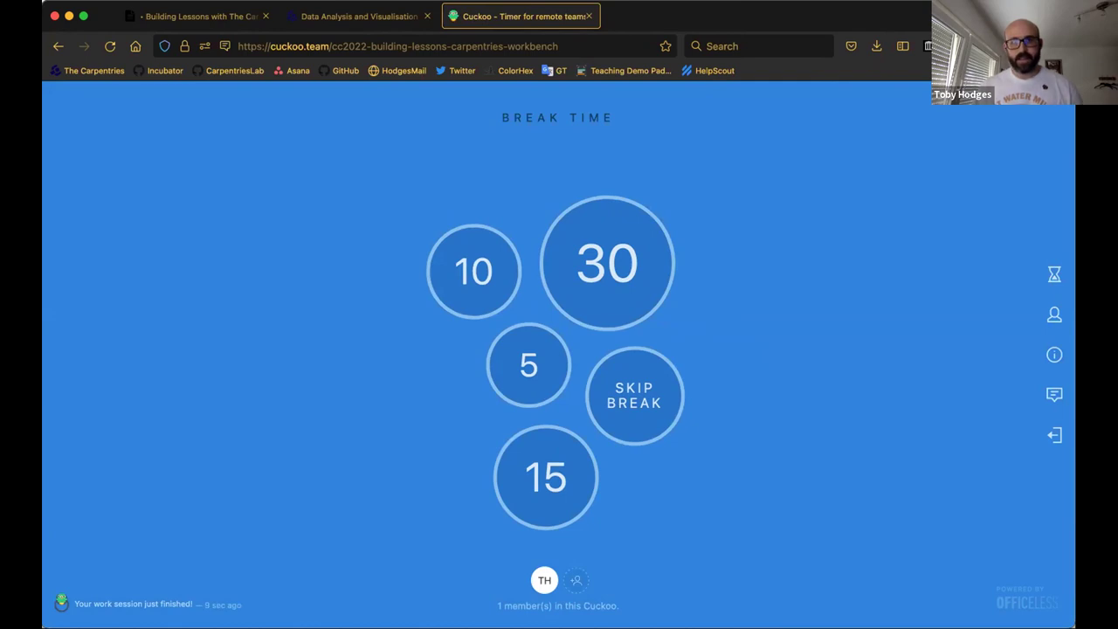
Switch to the Data Analysis and Visualisation in R for Ecologists lesson and display it in Instructor View.
key("ctrl+shift+Tab")
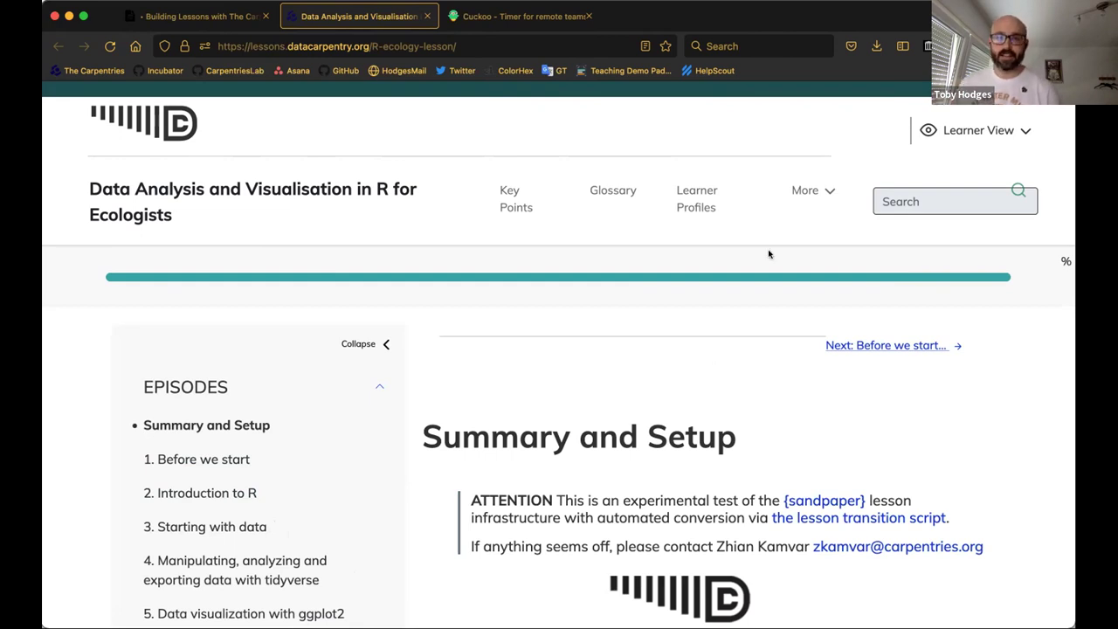
left_click(1023, 129)
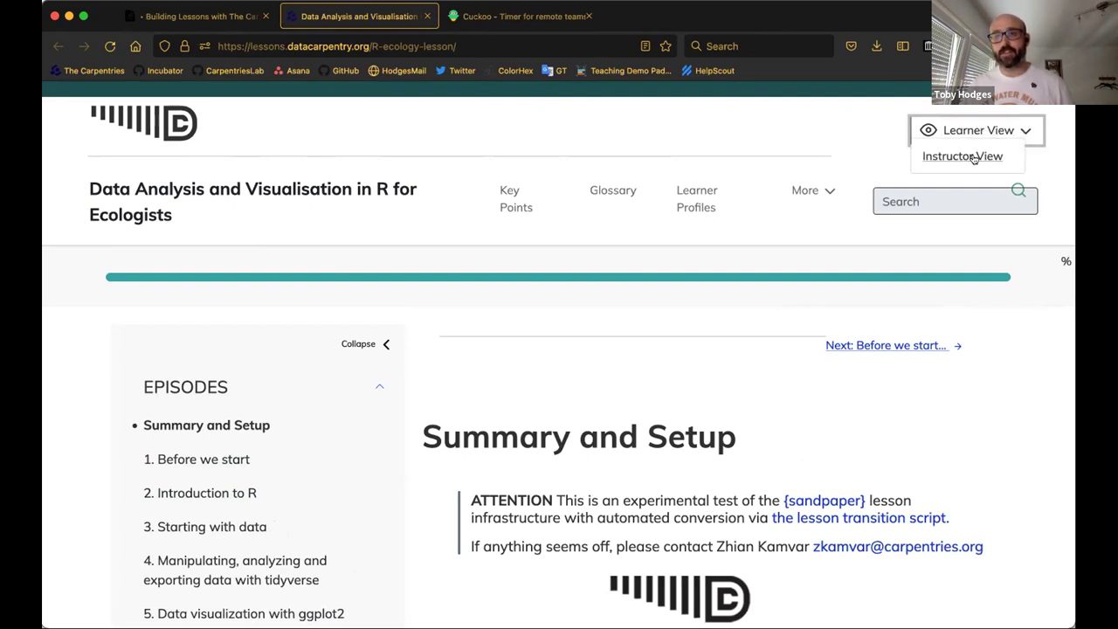
left_click(841, 135)
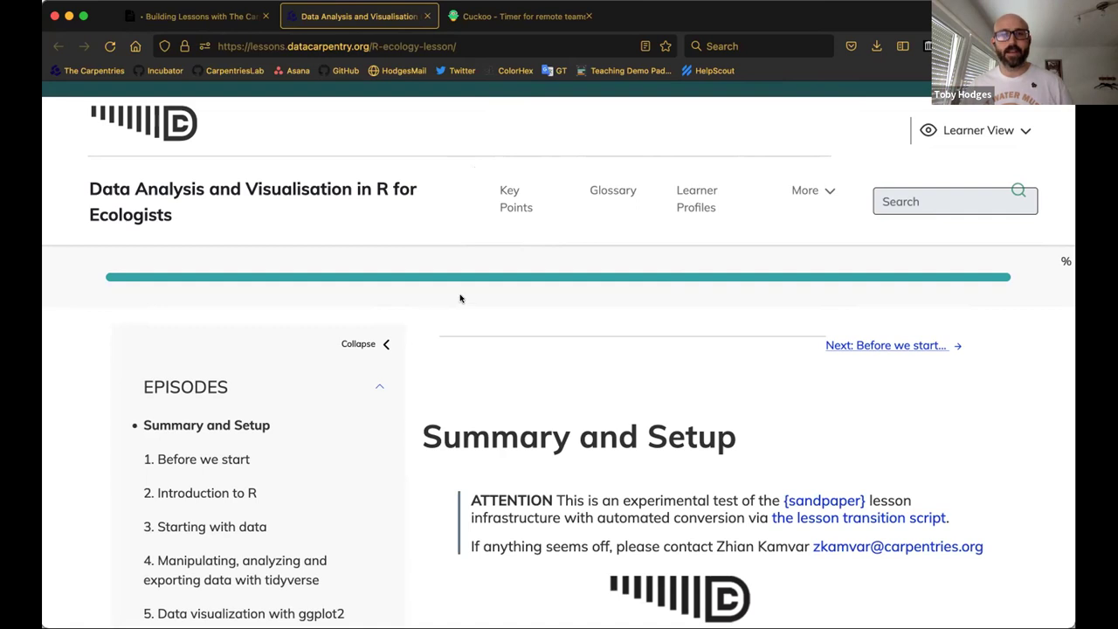
left_click(1022, 130)
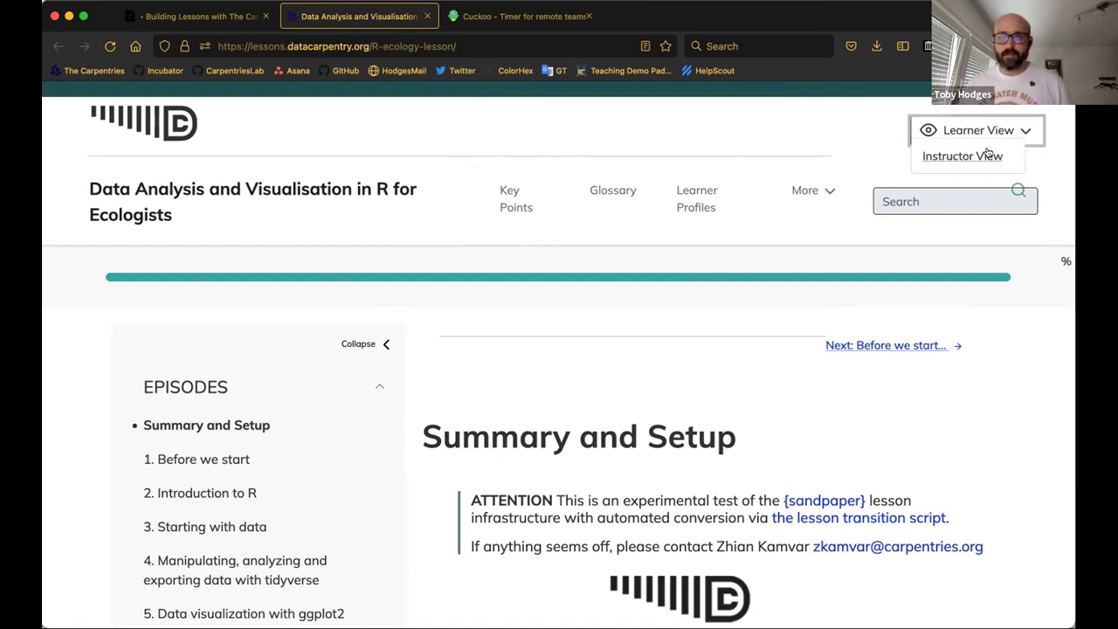
left_click(975, 155)
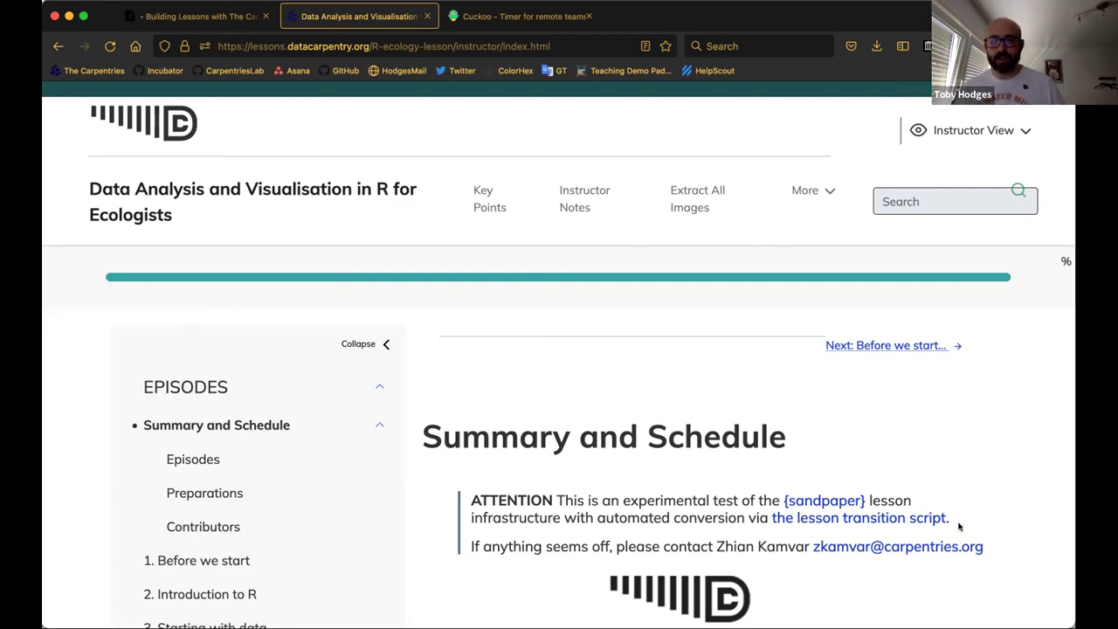
Examine the Summary and Schedule page, from the setup instructions down to the episode timetable, and return to its beginning.
scroll(1009, 579, "down", 10)
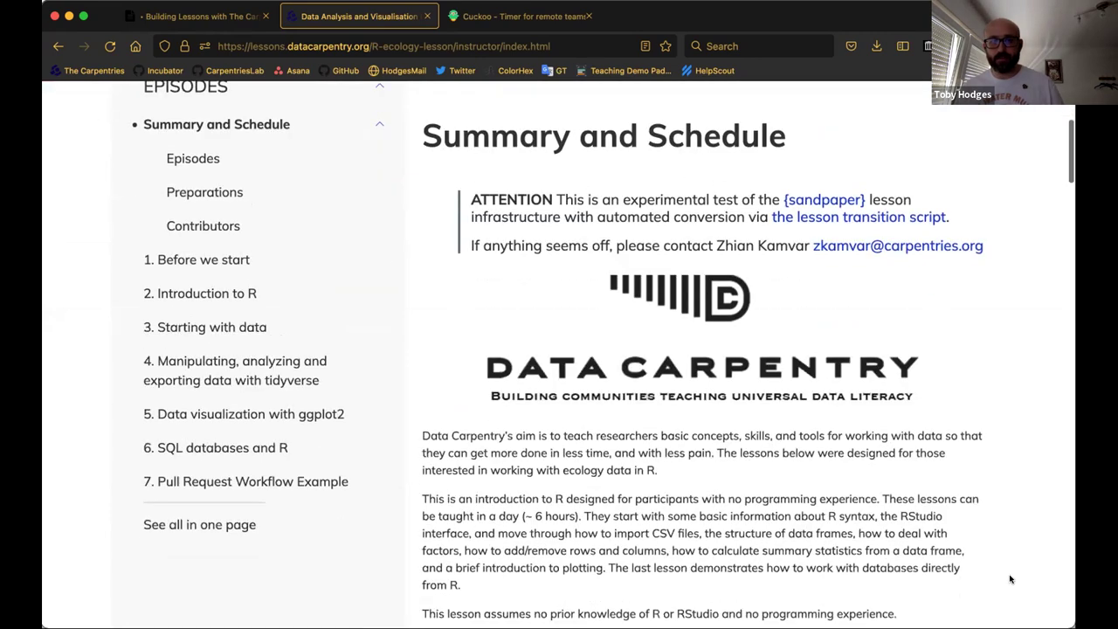
scroll(1010, 579, "down", 10)
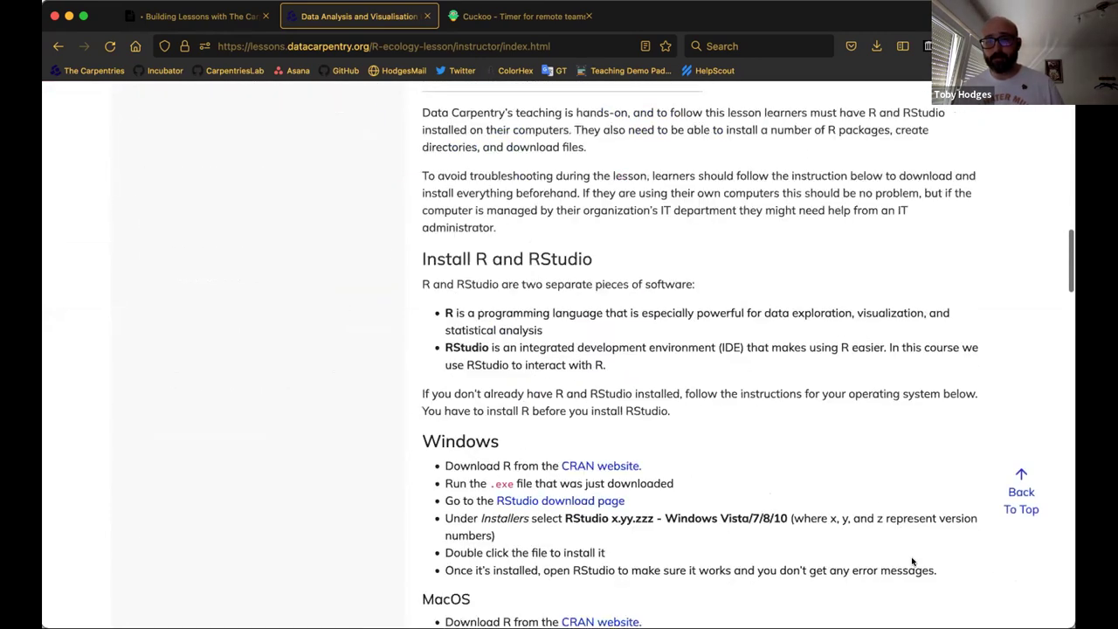
scroll(911, 561, "down", 10)
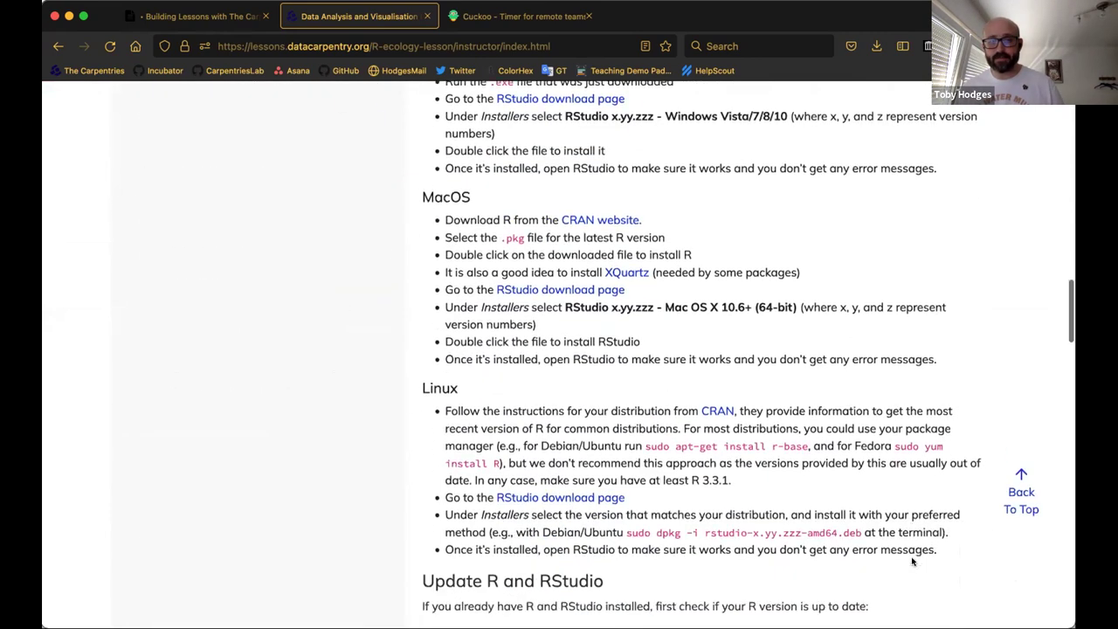
scroll(912, 557, "down", 10)
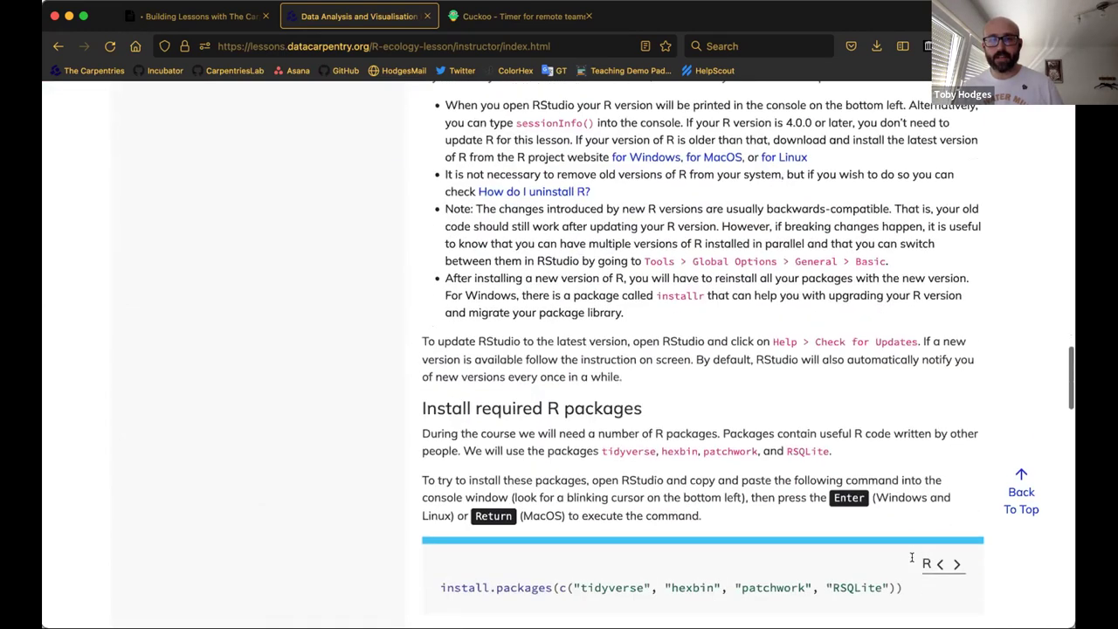
scroll(911, 556, "down", 10)
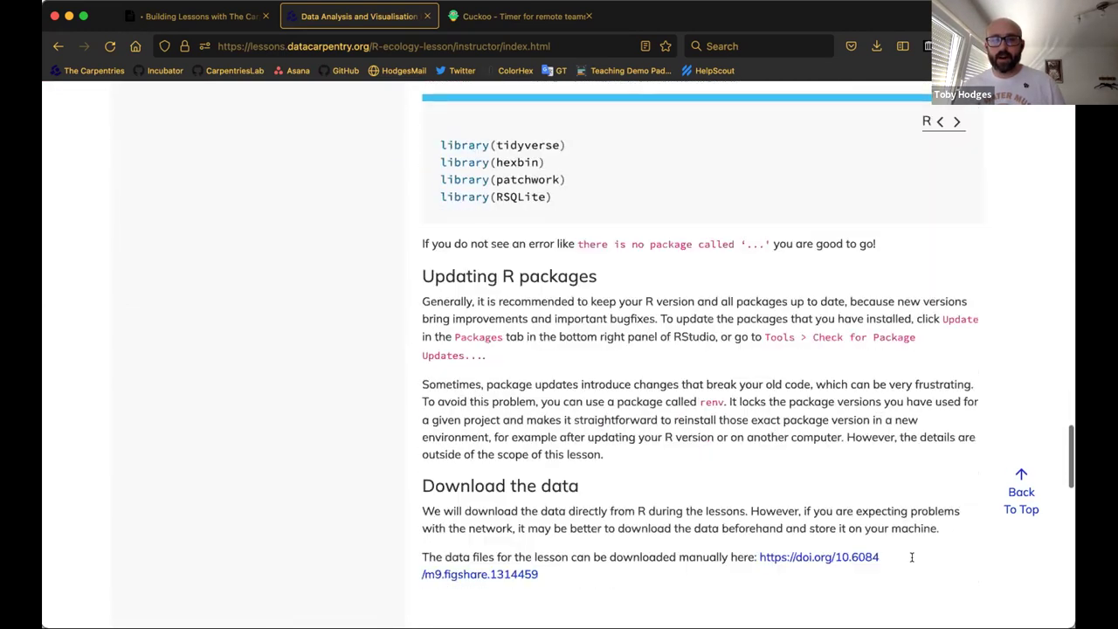
scroll(912, 561, "down", 5)
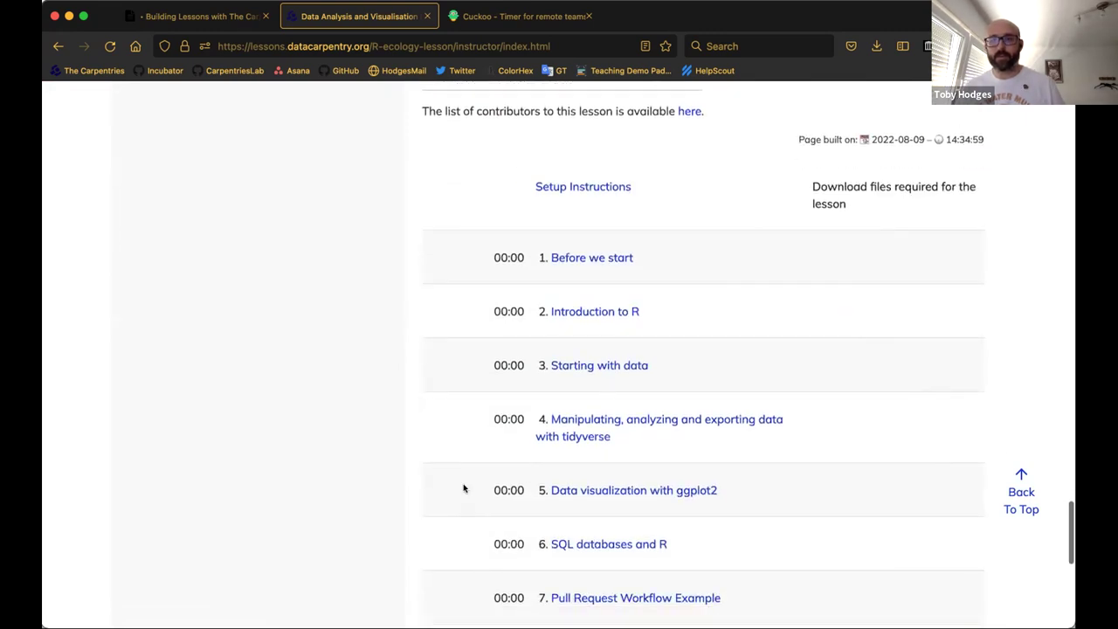
scroll(464, 488, "down", 1)
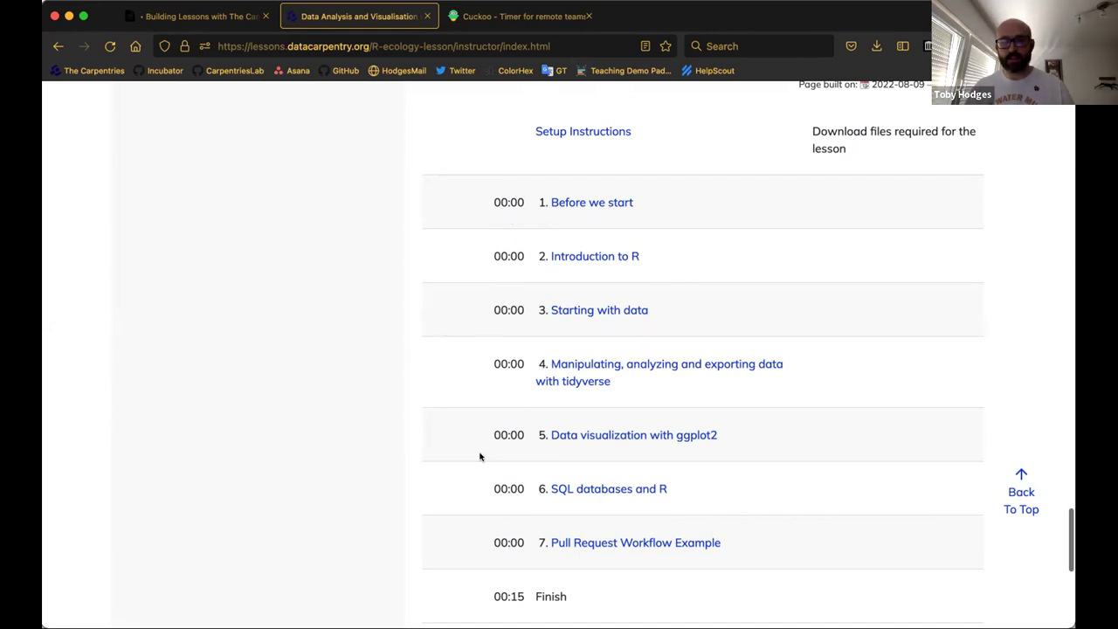
scroll(480, 455, "down", 2)
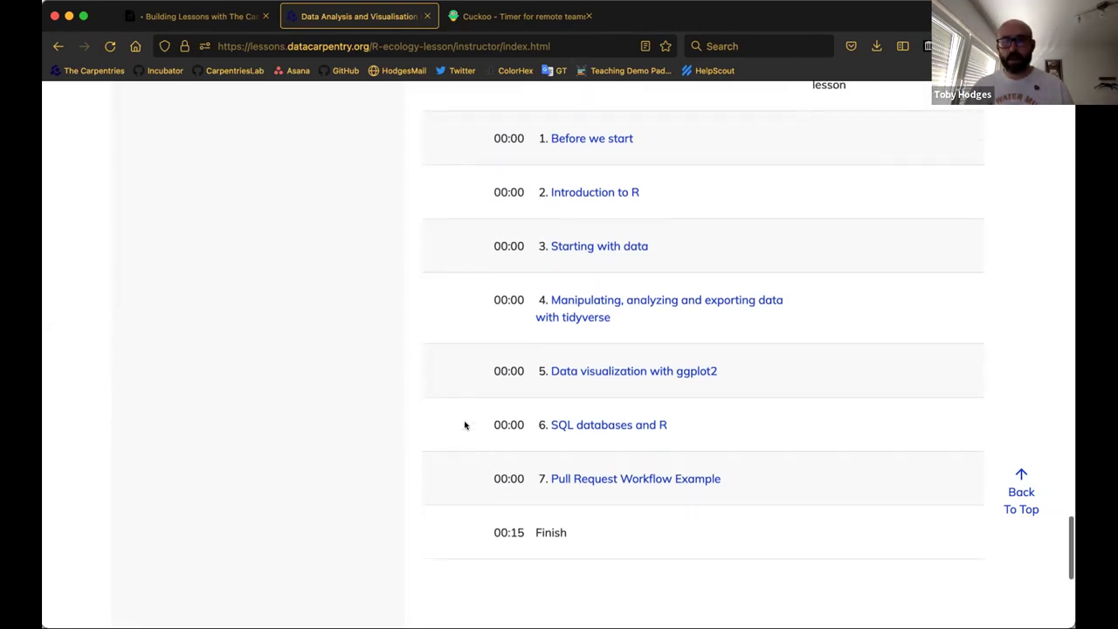
scroll(464, 419, "up", 1)
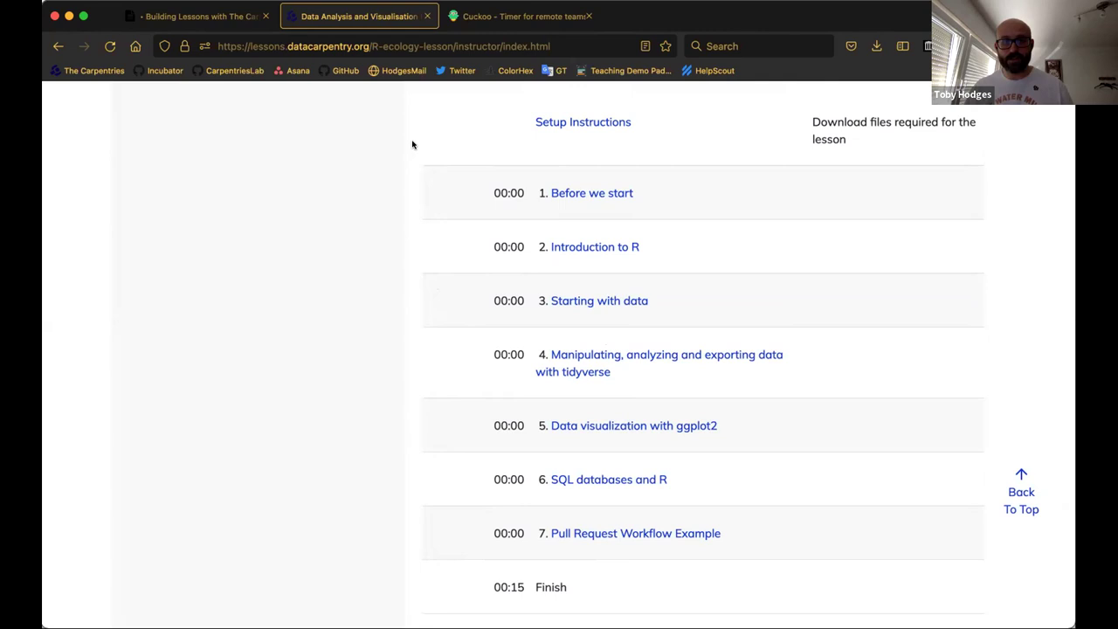
scroll(412, 144, "up", 3)
scroll(413, 144, "up", 10)
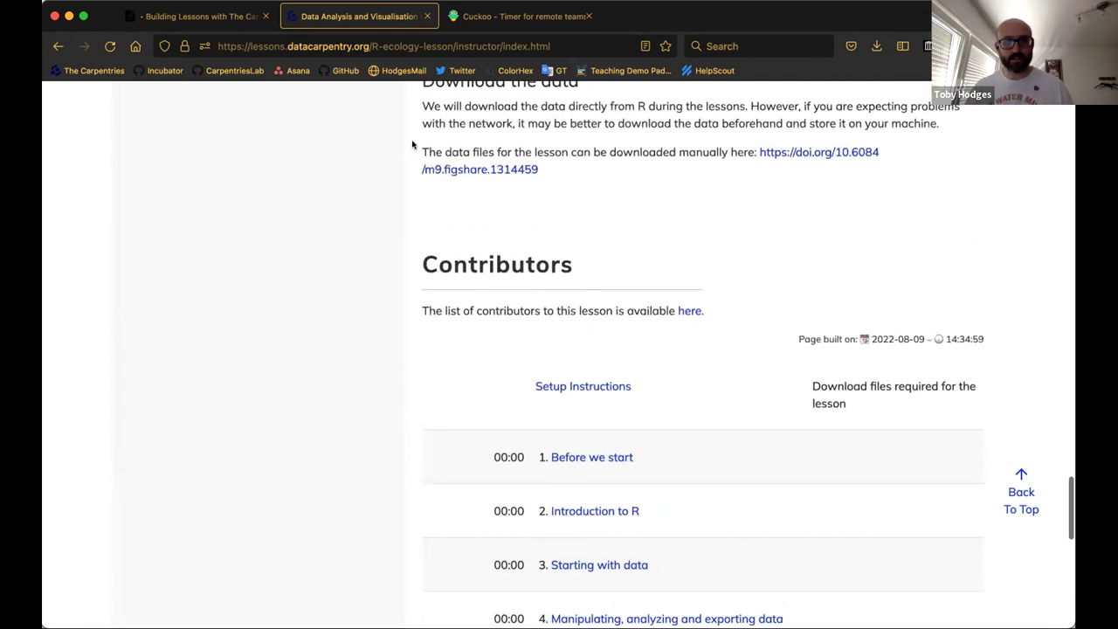
scroll(412, 144, "up", 10)
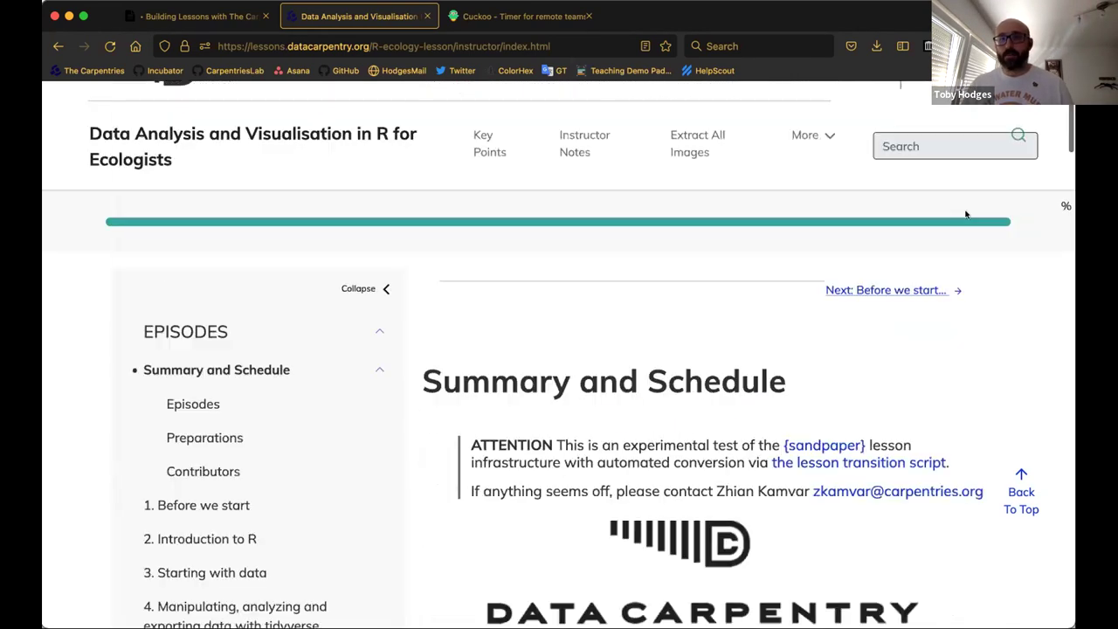
Switch the lesson back to Learner View and open the episode "Manipulating, analyzing and exporting data with tidyverse".
left_click(973, 131)
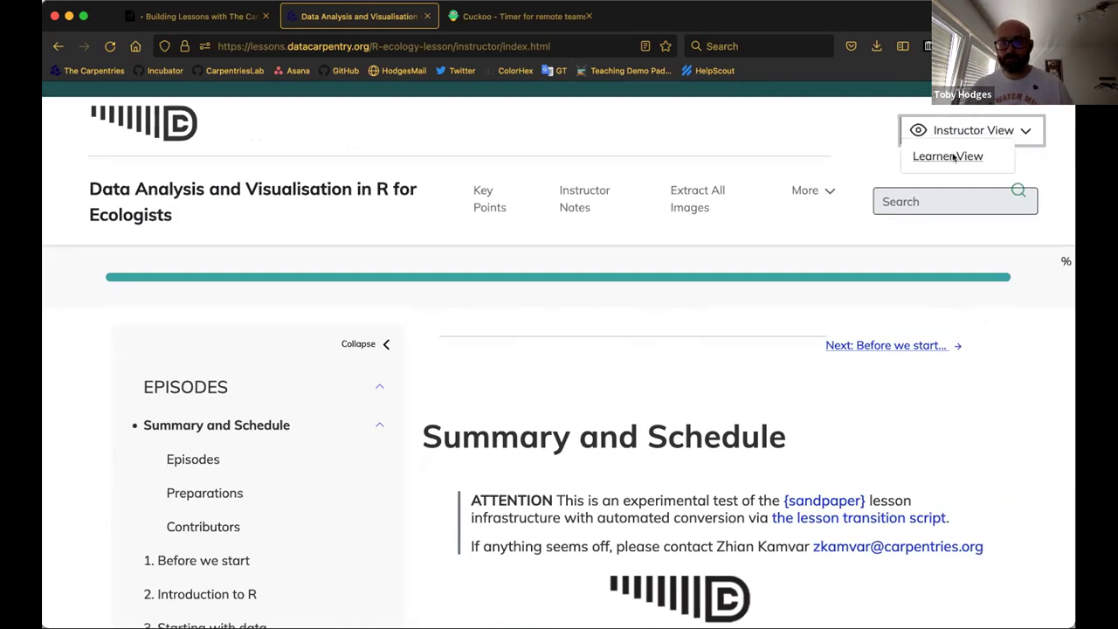
left_click(952, 156)
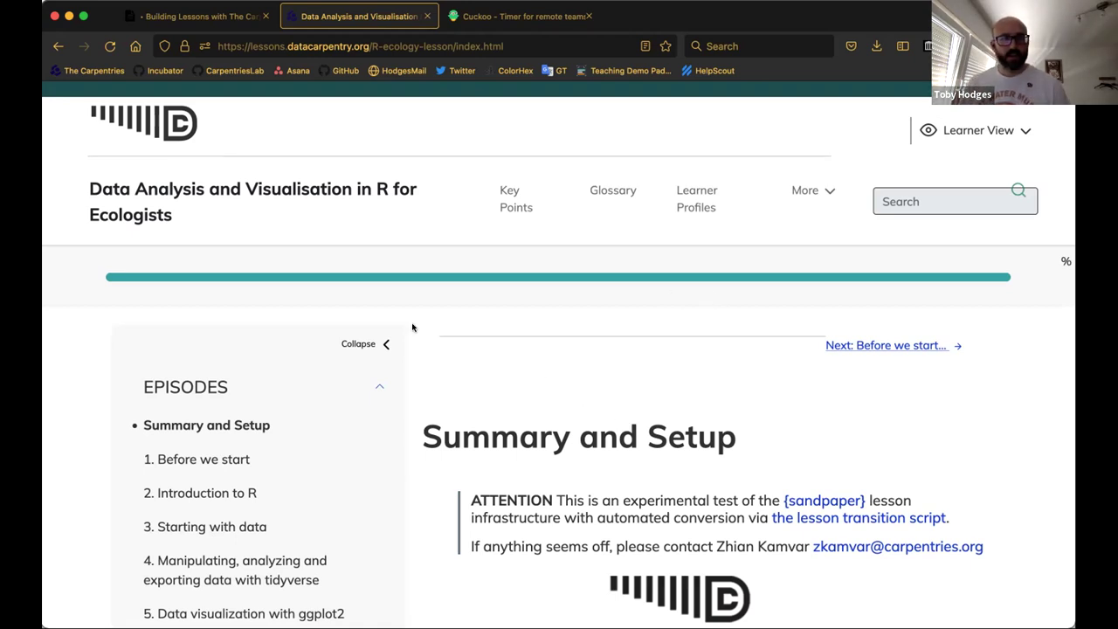
scroll(274, 367, "down", 1)
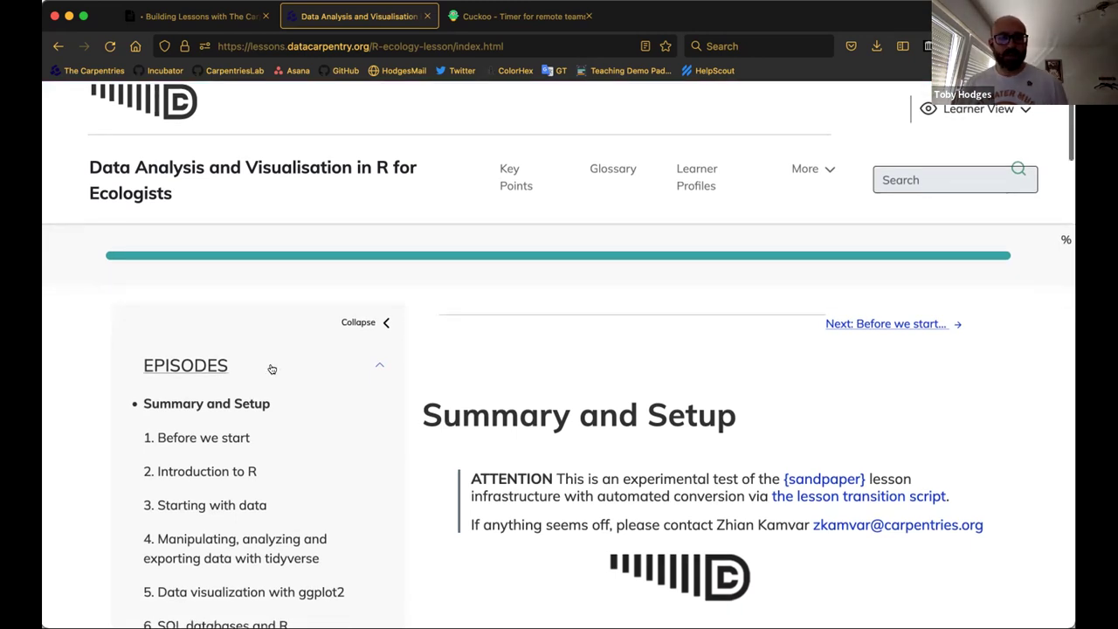
scroll(271, 369, "down", 2)
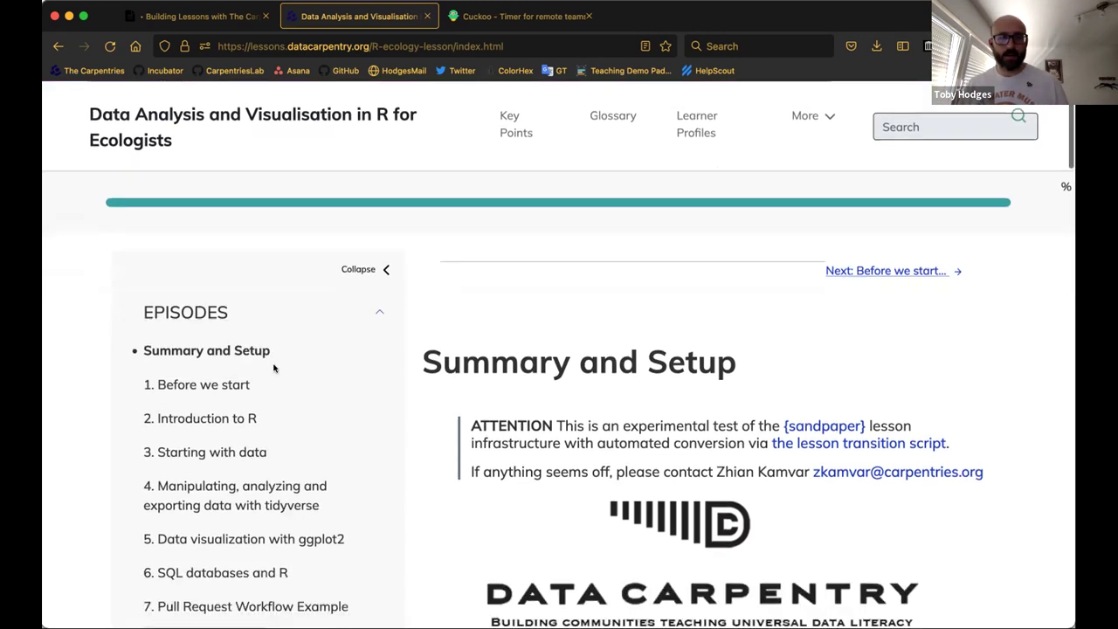
left_click(220, 486)
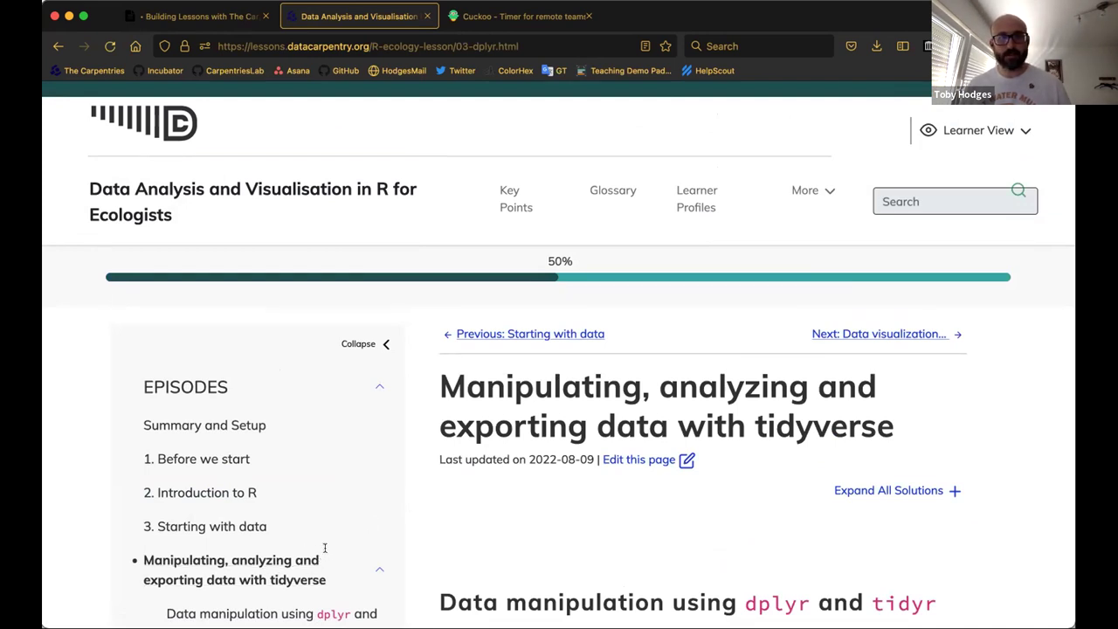
Collapse the episode sidebar and examine the R code and output blocks down to the "Selecting columns and filtering rows" section.
left_click(362, 343)
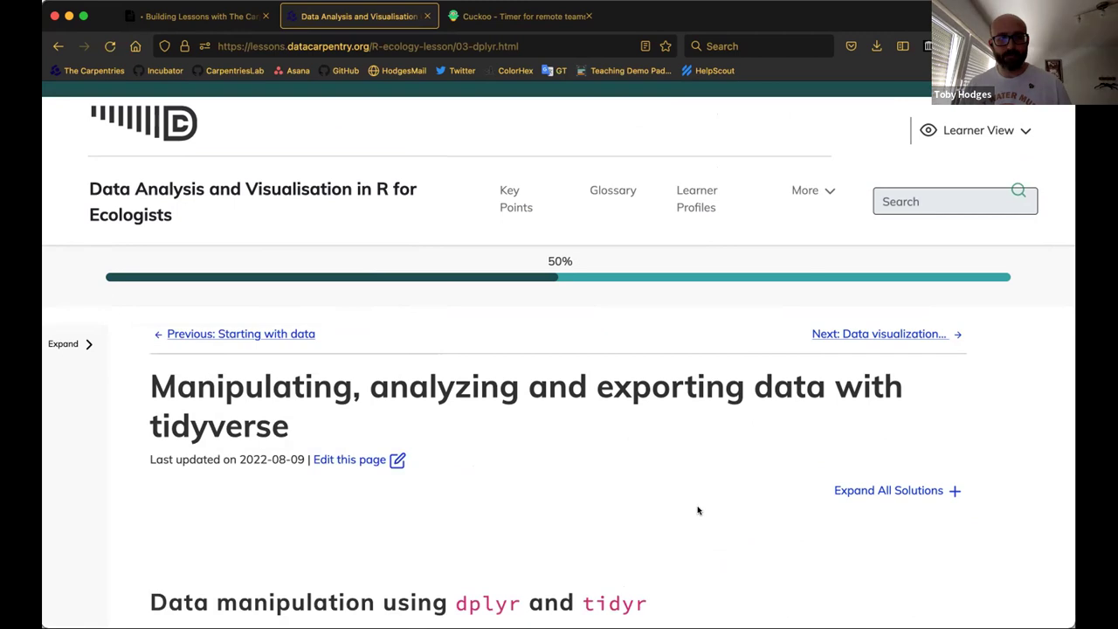
scroll(698, 510, "down", 3)
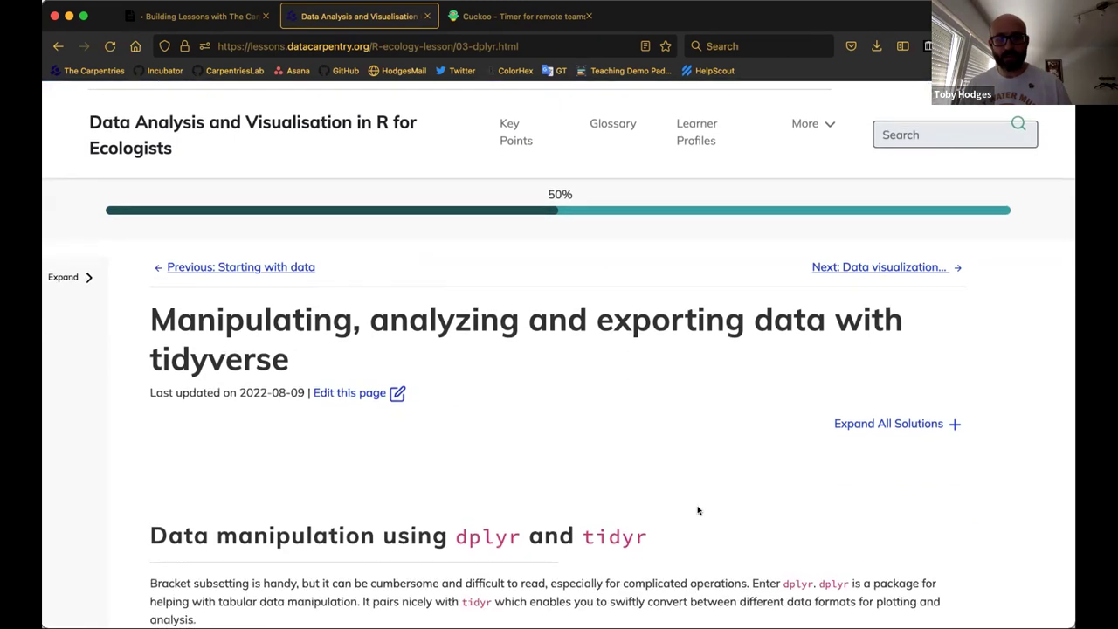
scroll(718, 522, "down", 10)
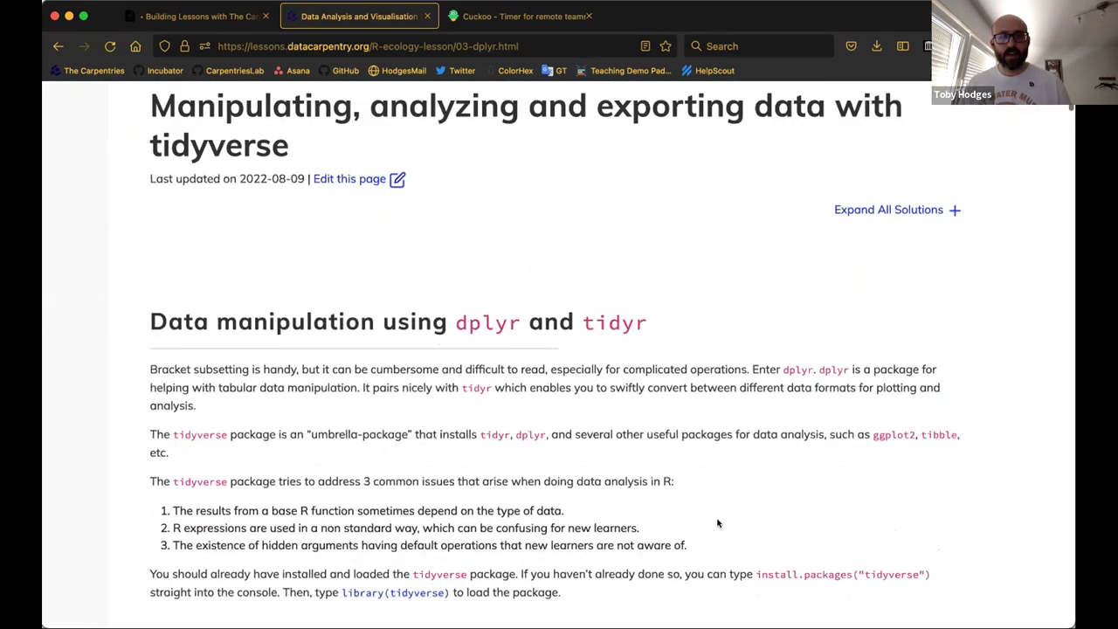
scroll(718, 522, "down", 13)
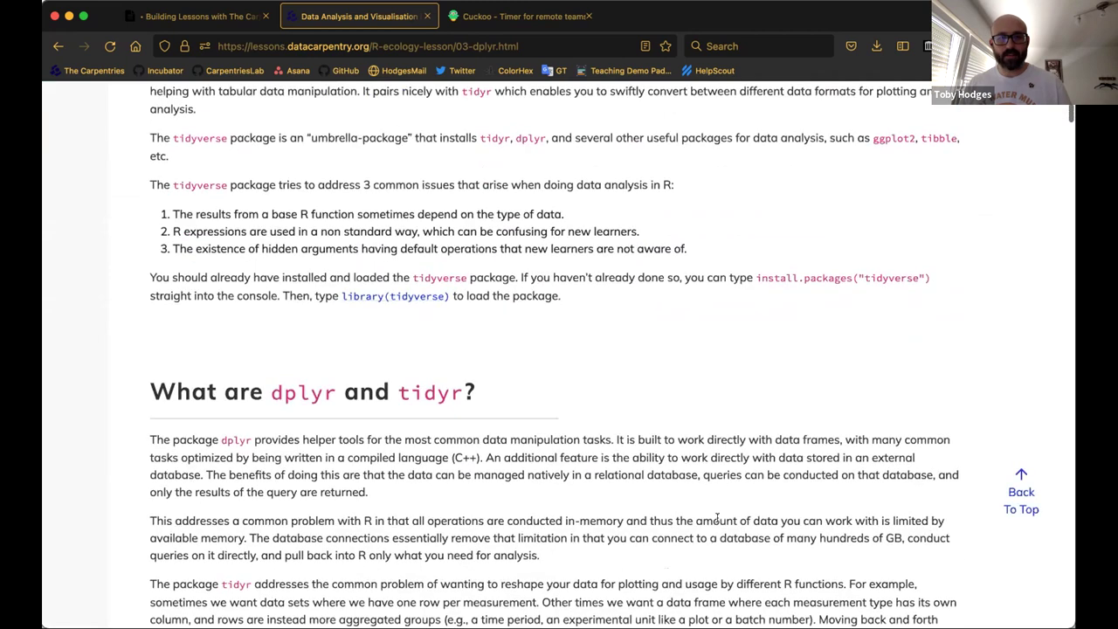
scroll(718, 522, "down", 4)
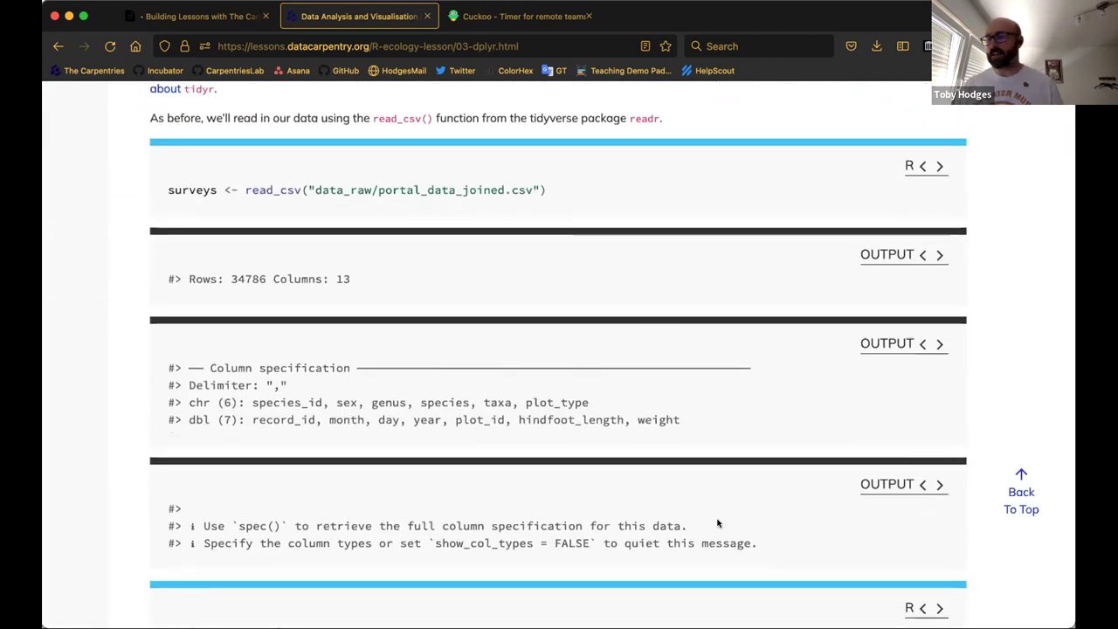
scroll(718, 522, "down", 11)
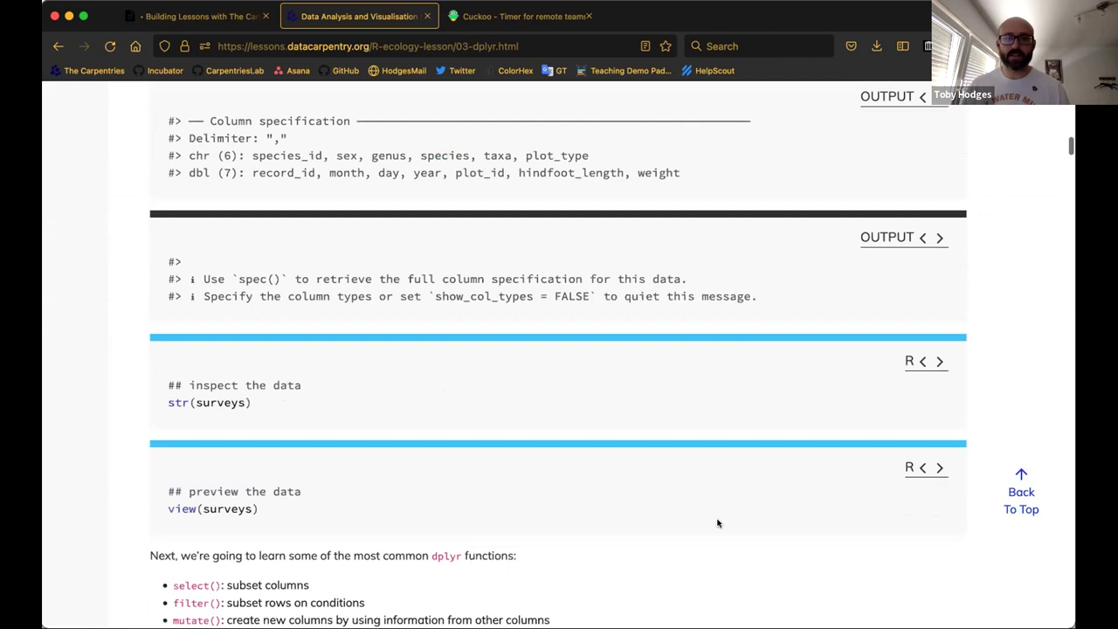
scroll(718, 522, "up", 5)
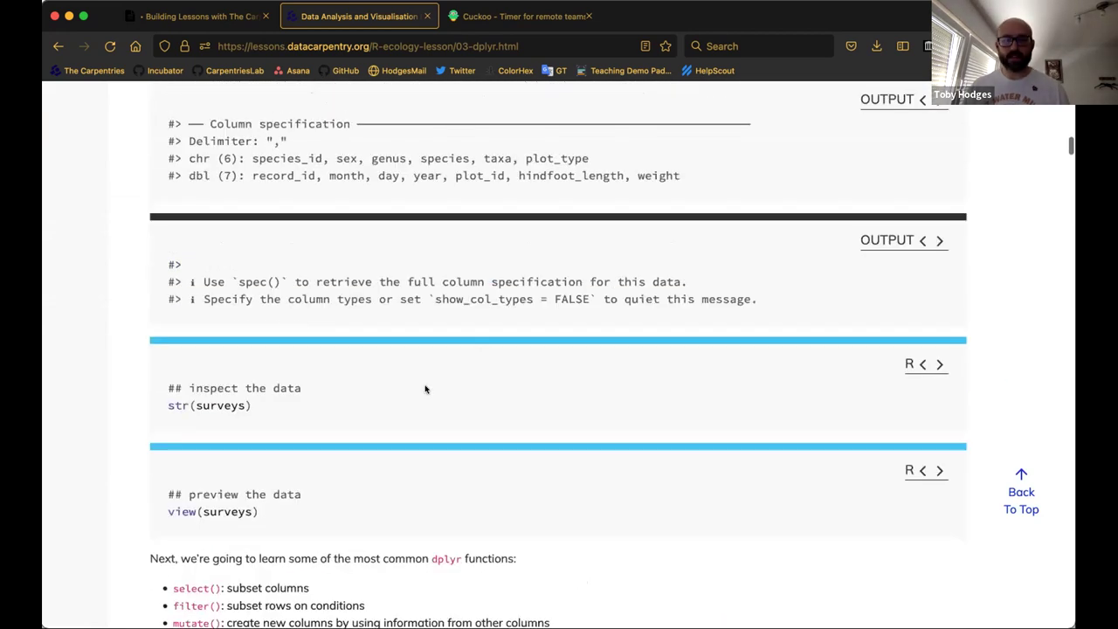
scroll(453, 303, "up", 4)
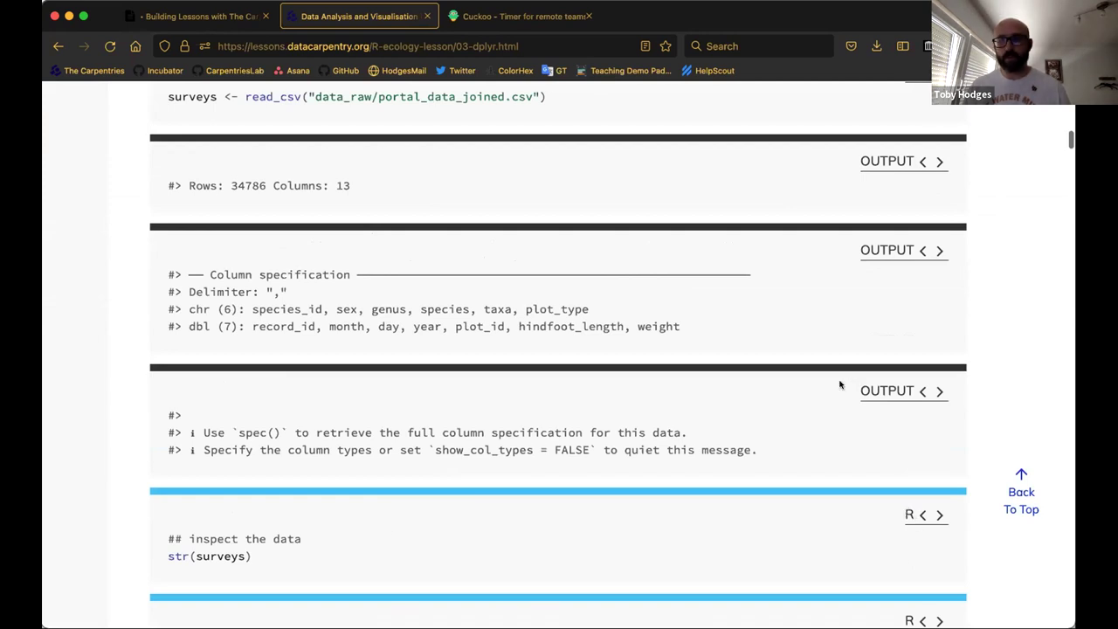
scroll(840, 385, "up", 1)
scroll(841, 385, "up", 2)
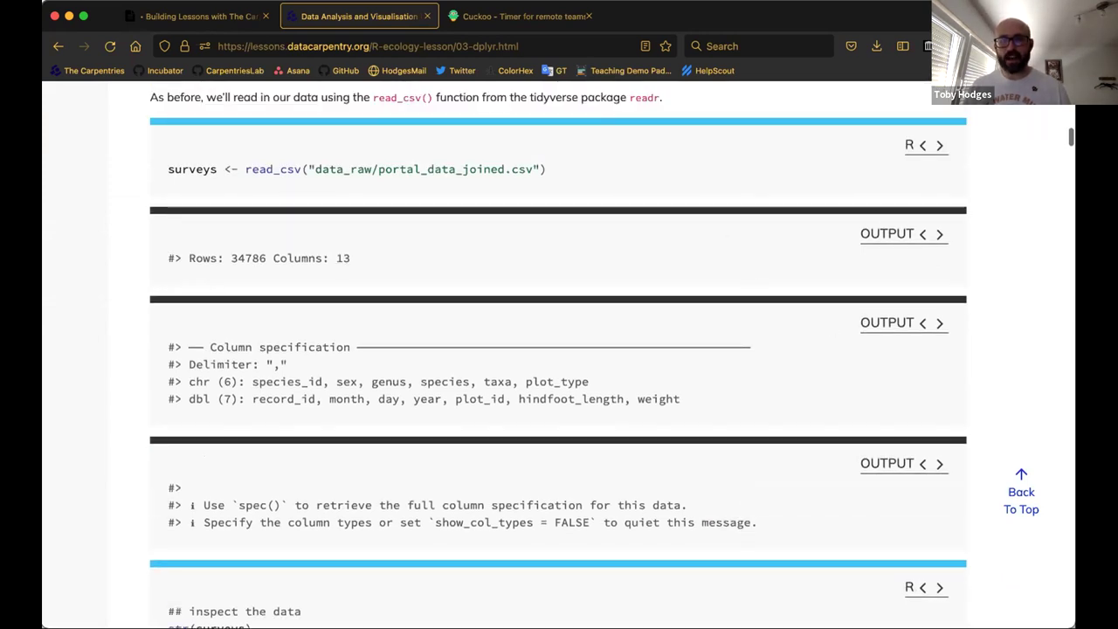
scroll(560, 515, "down", 15)
scroll(559, 516, "down", 5)
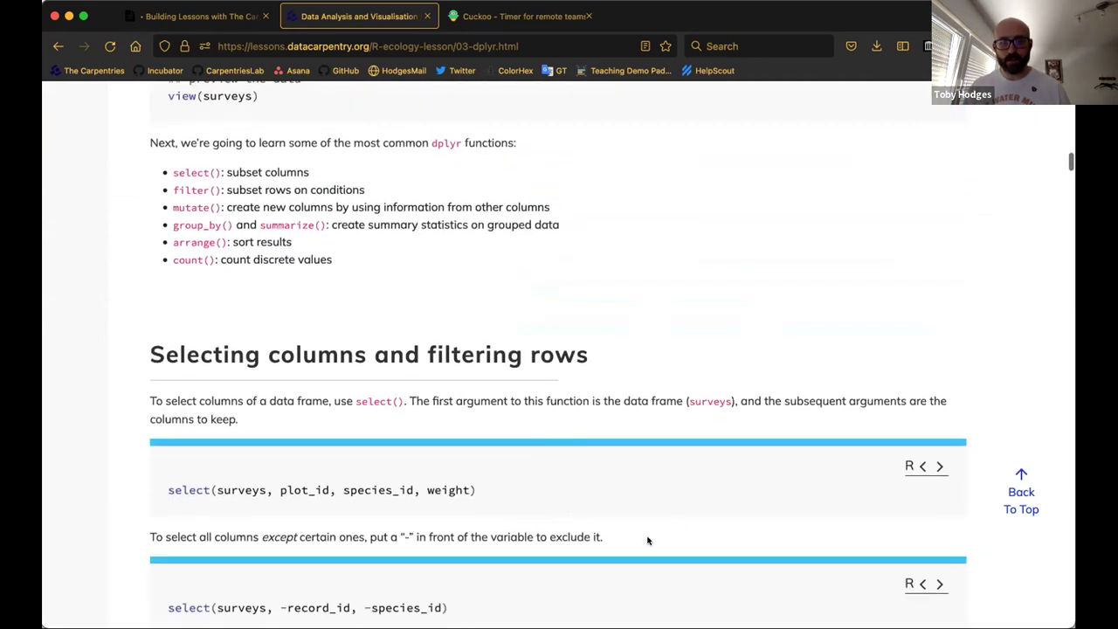
Reveal the solution of the Challenge just before the Mutate section and examine its R code.
scroll(647, 540, "down", 18)
scroll(647, 541, "up", 1)
scroll(647, 541, "down", 20)
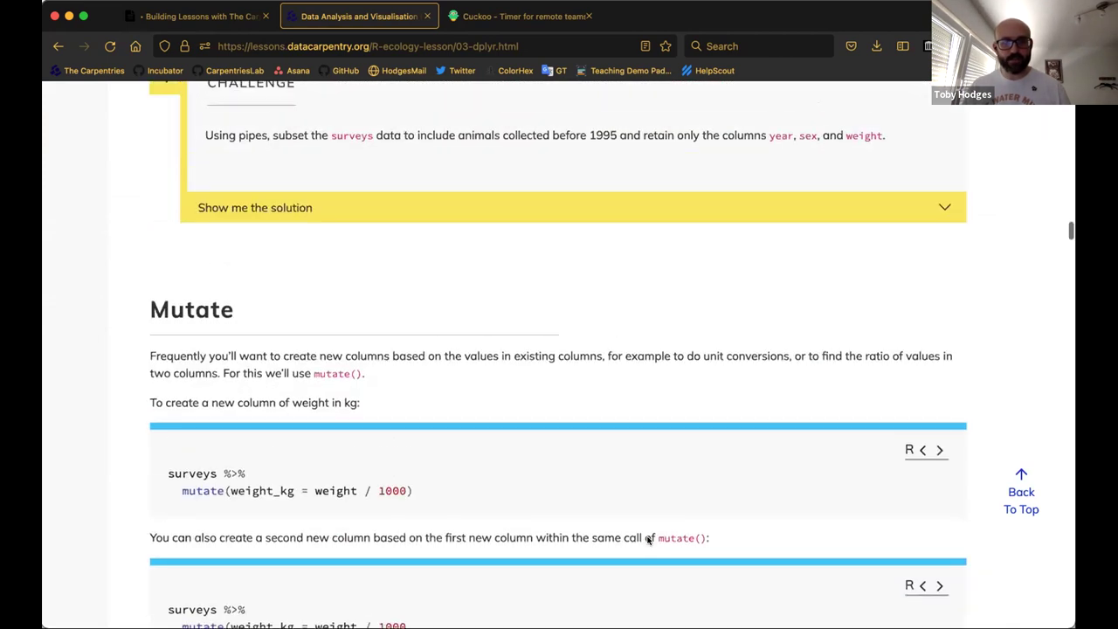
scroll(648, 533, "up", 4)
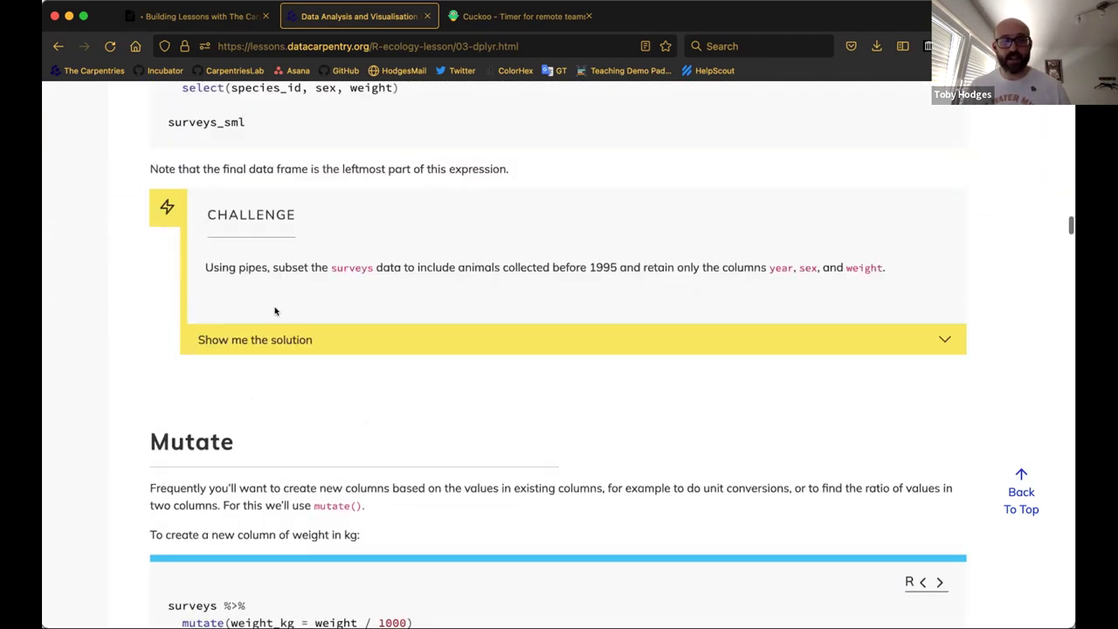
left_click(279, 339)
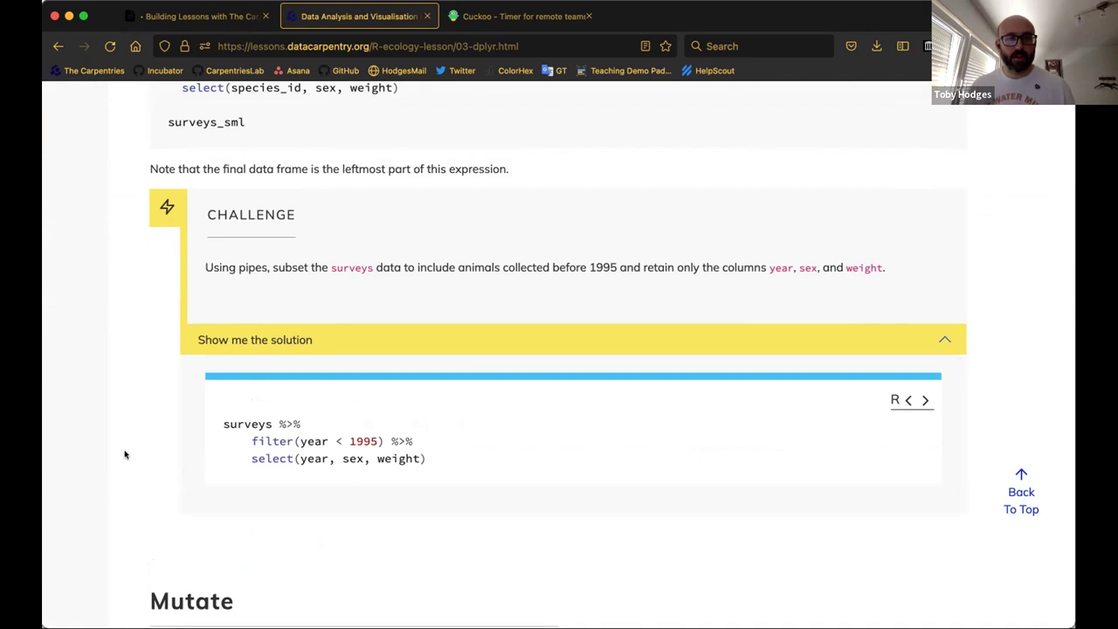
scroll(125, 470, "down", 3)
scroll(125, 470, "up", 2)
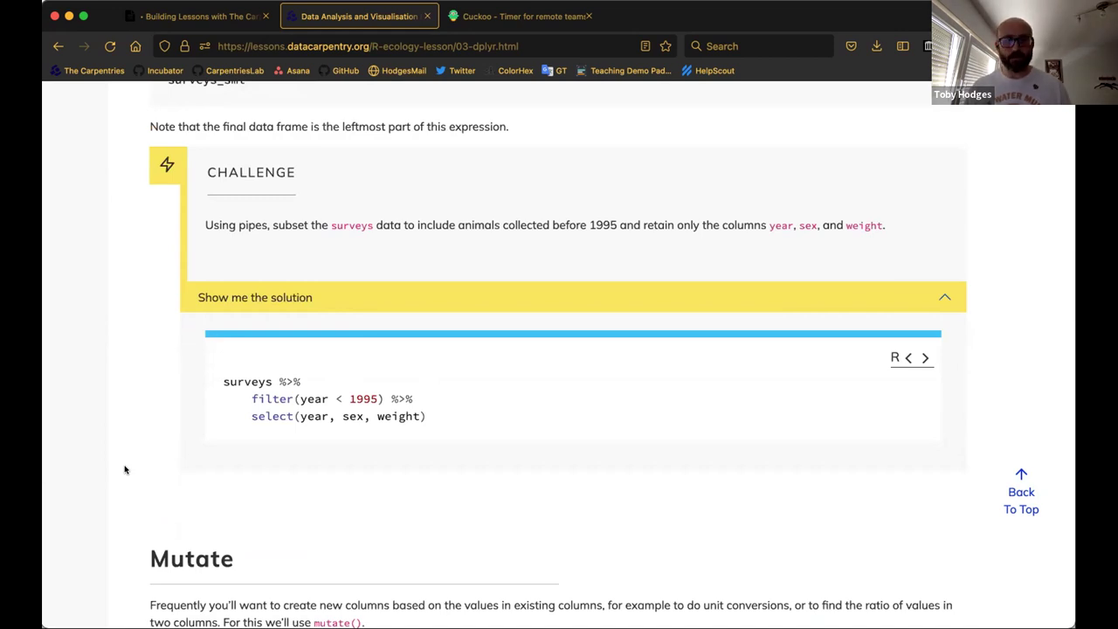
scroll(116, 528, "down", 1)
scroll(116, 529, "down", 3)
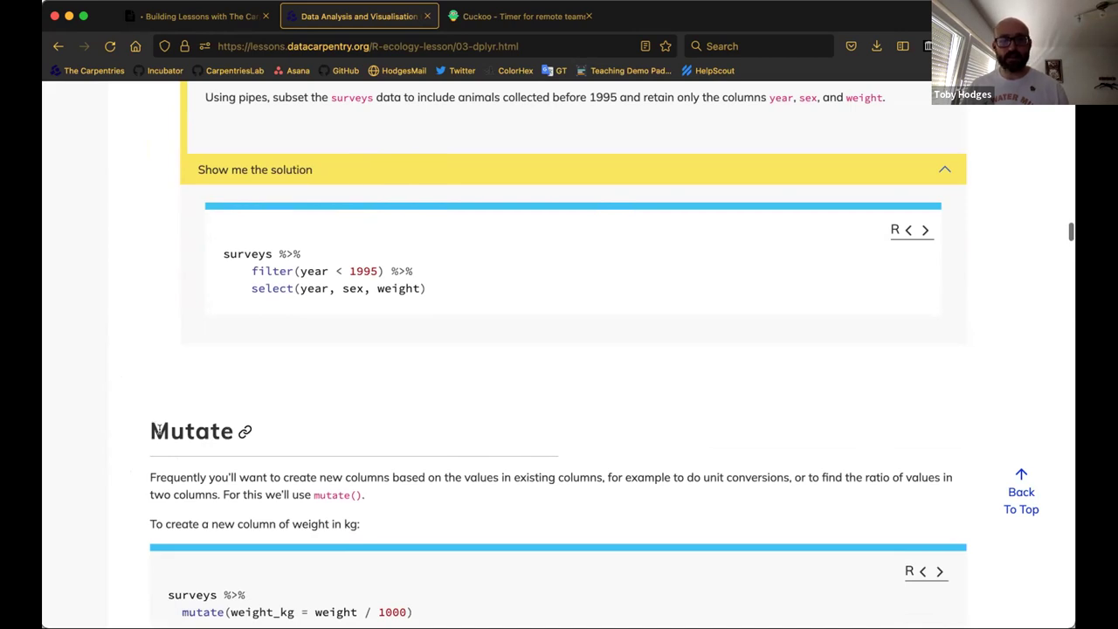
scroll(151, 476, "down", 2)
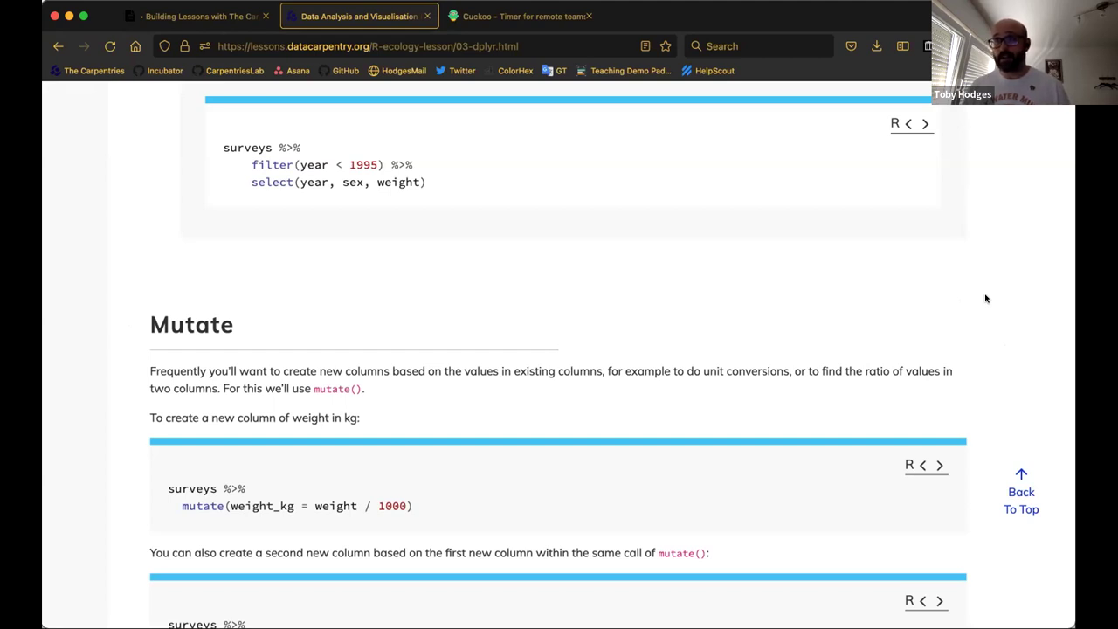
Return to the beginning of the episode and switch it to Instructor View.
left_click(1017, 506)
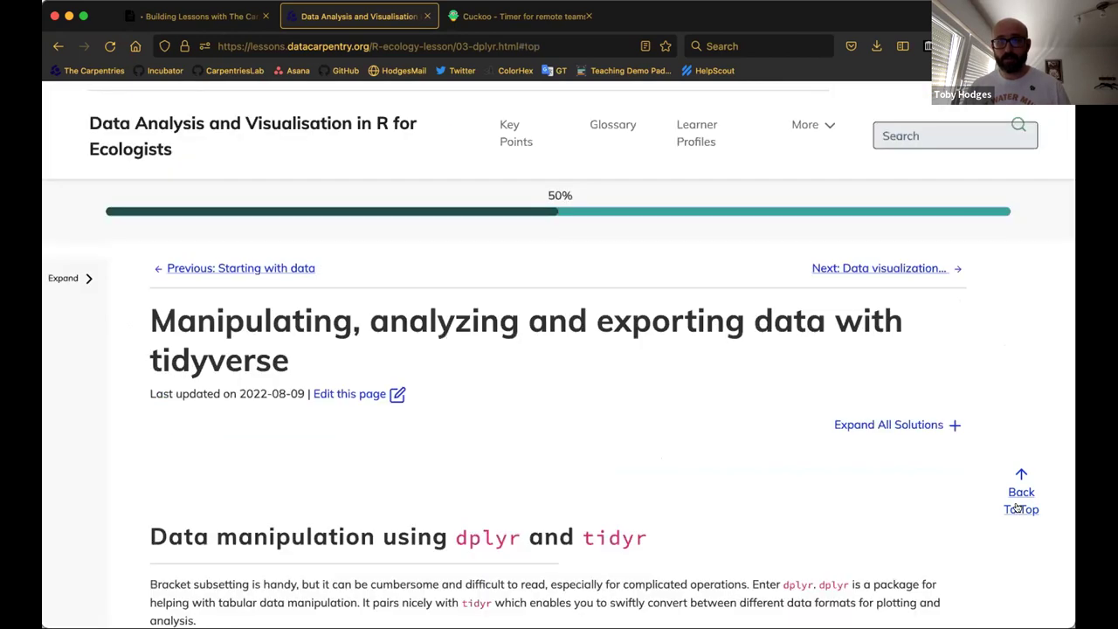
left_click(994, 133)
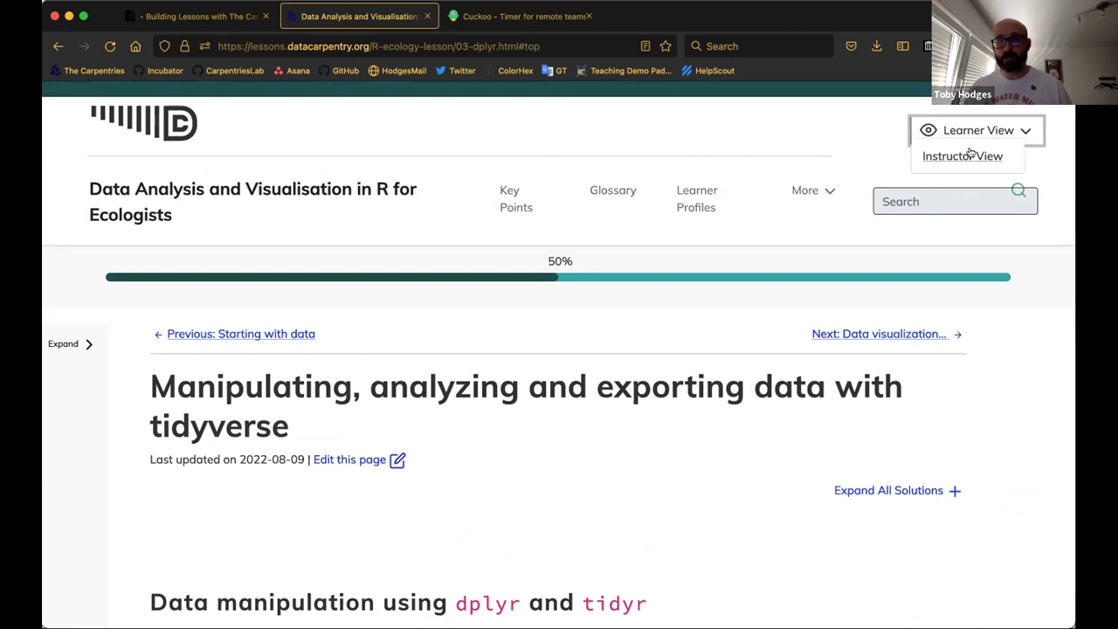
left_click(969, 154)
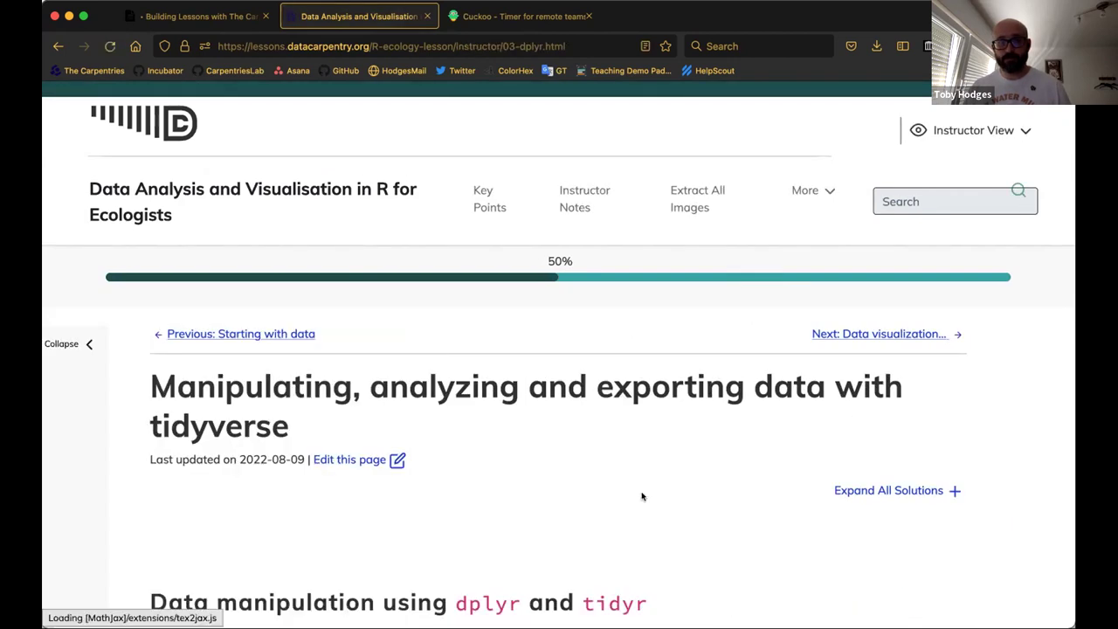
Find the Mutate section and expand its Instructor Note.
scroll(609, 479, "down", 1)
scroll(608, 478, "down", 20)
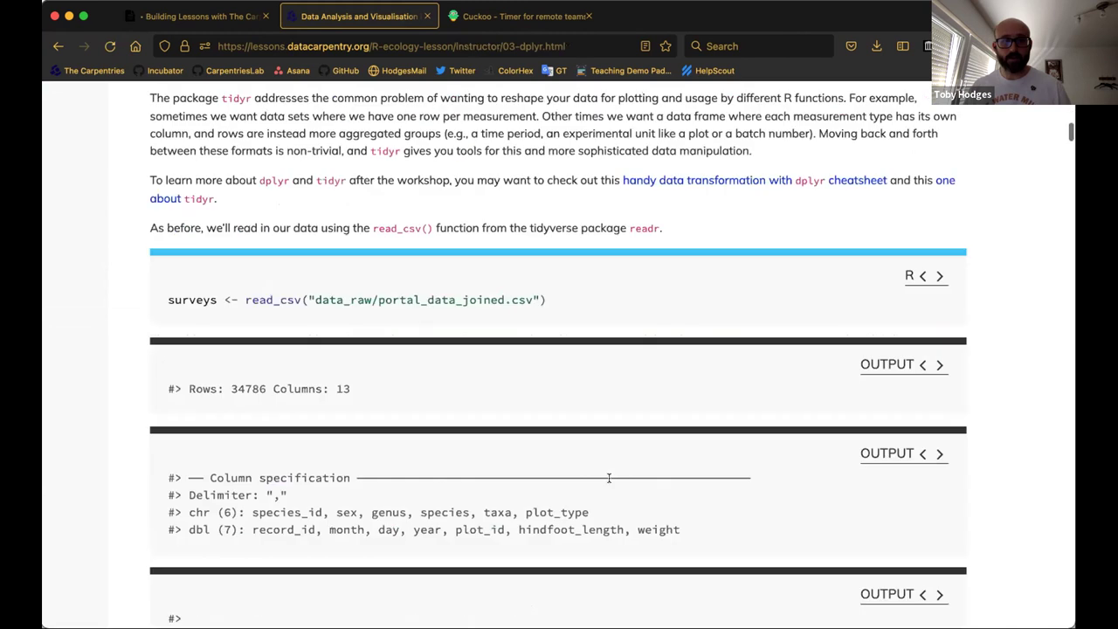
scroll(608, 478, "down", 15)
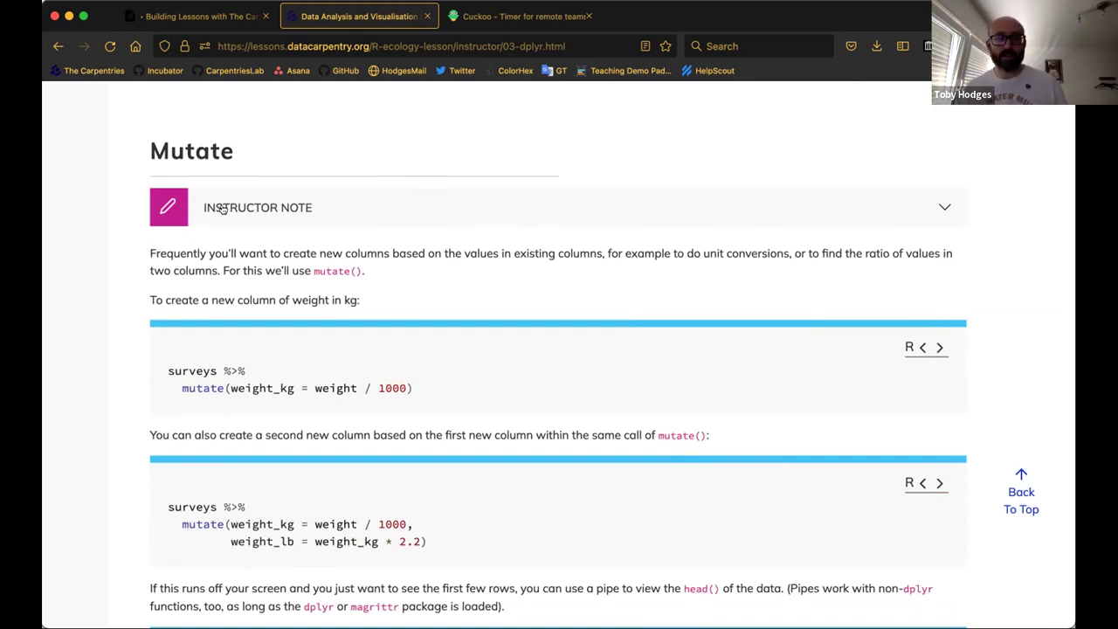
left_click(937, 202)
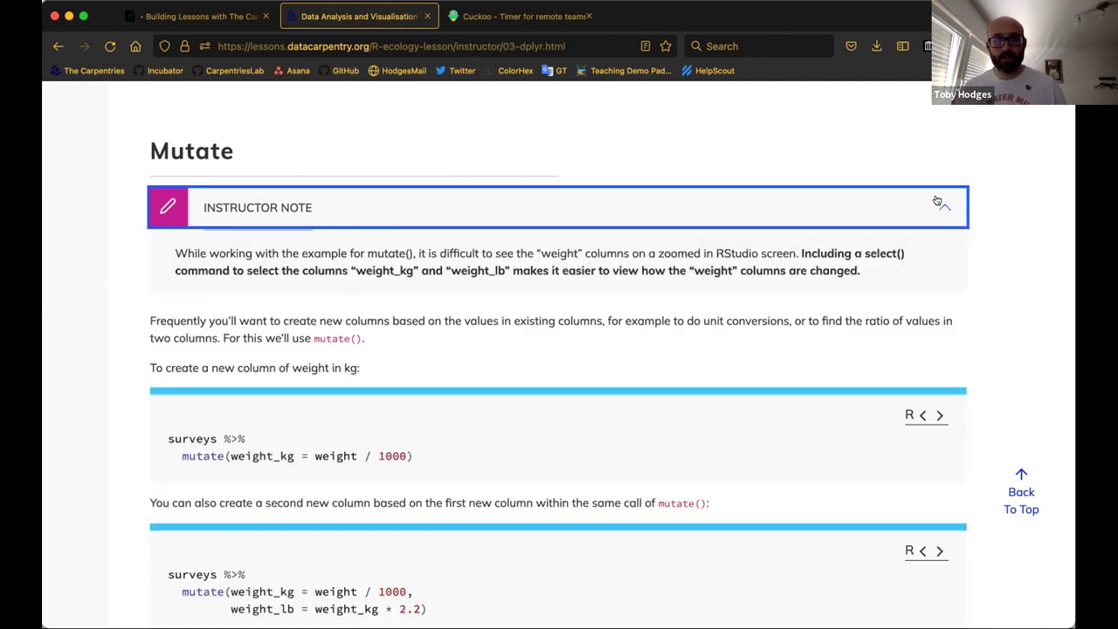
left_click(993, 184)
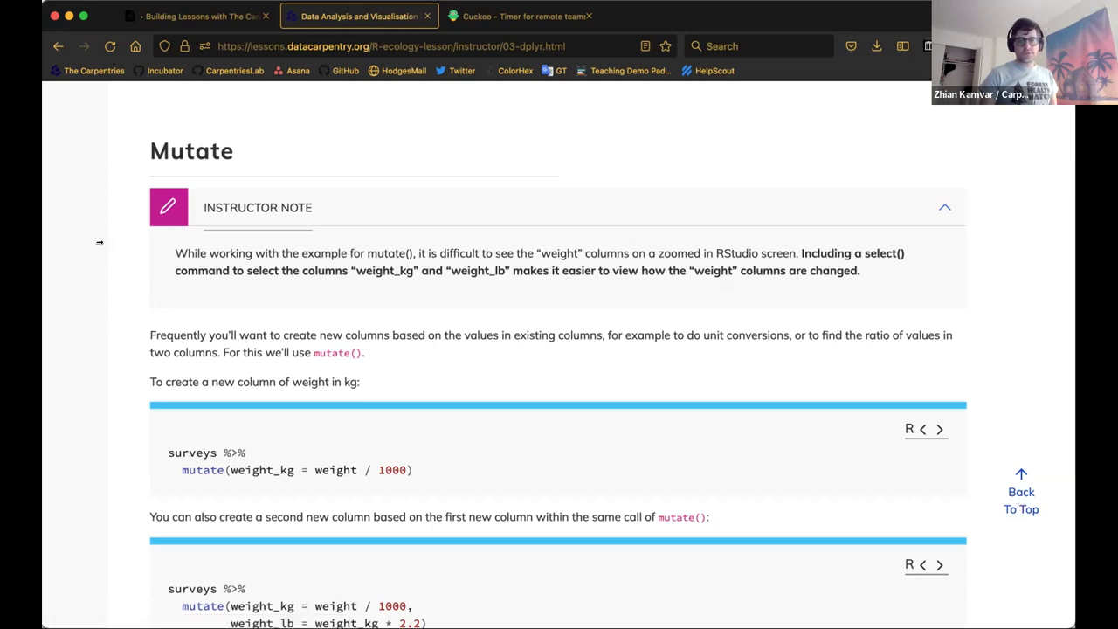
Expand the episode sidebar at the start of the page and open the version showing all episodes in one page.
scroll(48, 218, "up", 10)
scroll(48, 217, "up", 15)
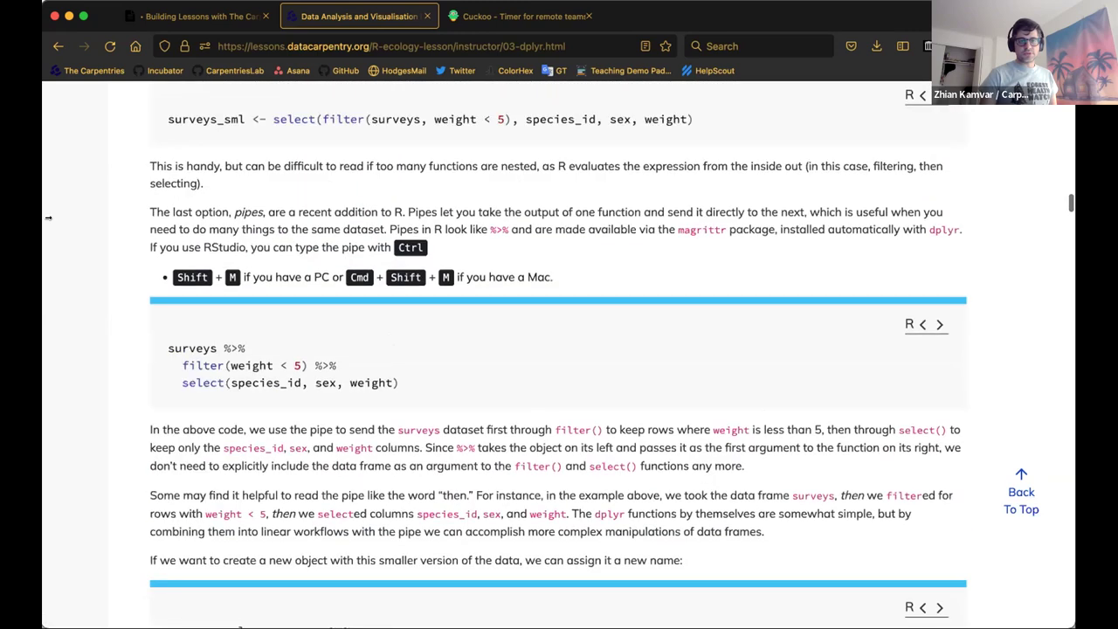
scroll(48, 218, "up", 15)
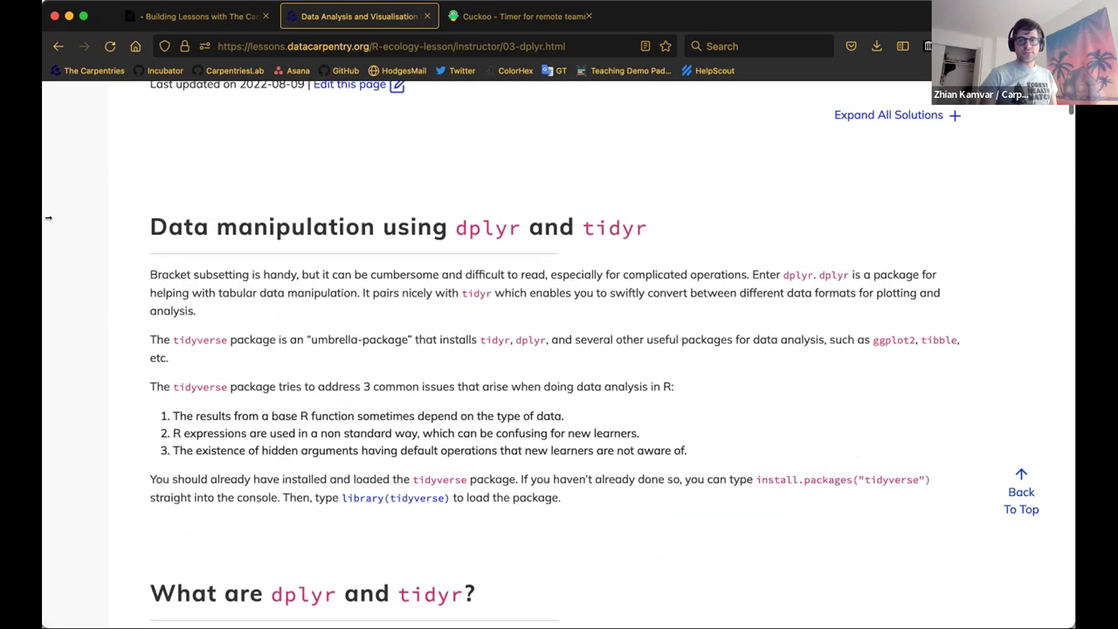
left_click(69, 347)
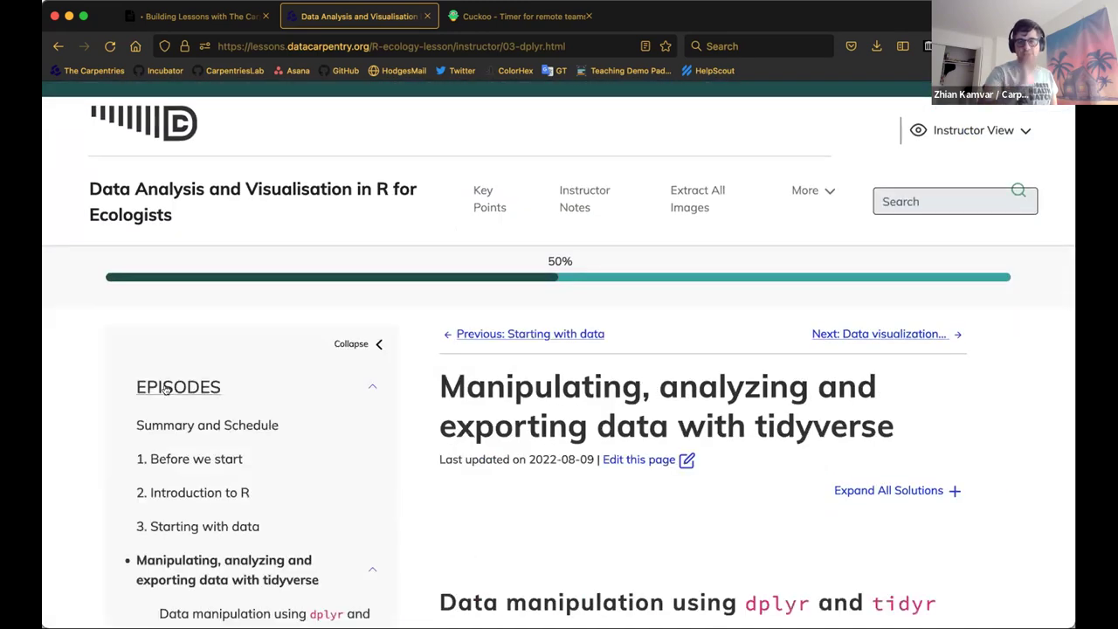
scroll(166, 391, "down", 1)
scroll(166, 390, "down", 10)
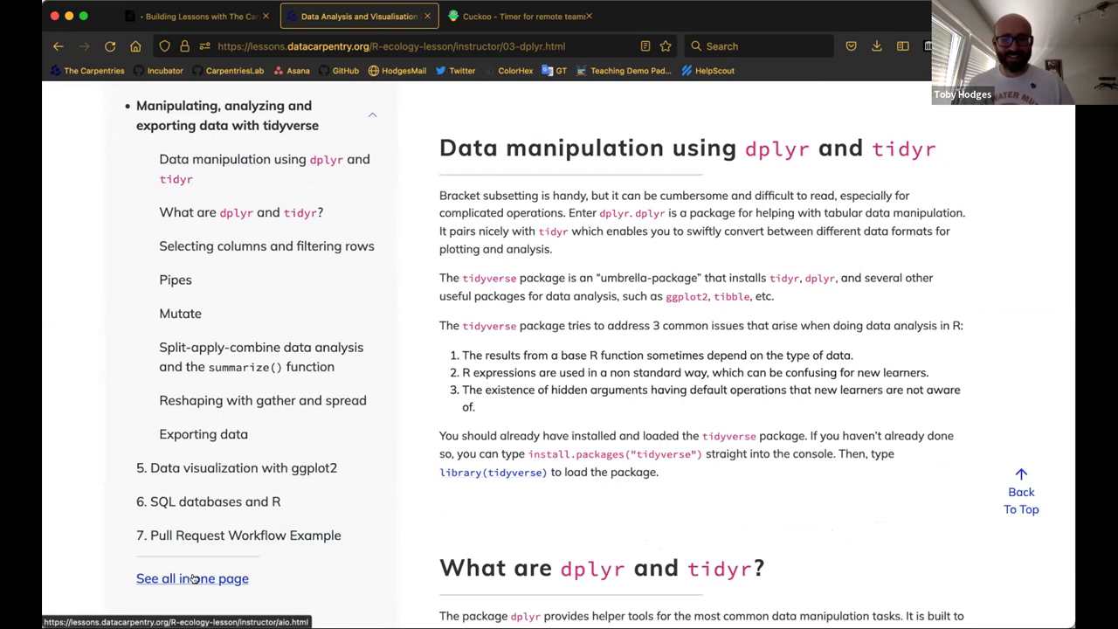
scroll(224, 587, "down", 1)
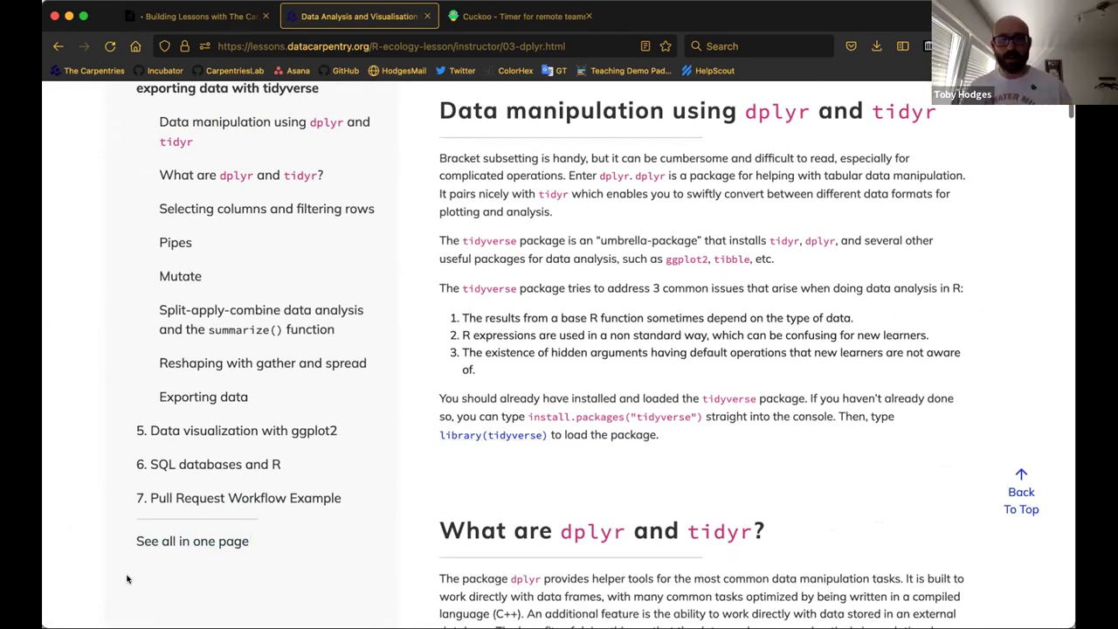
left_click(200, 545)
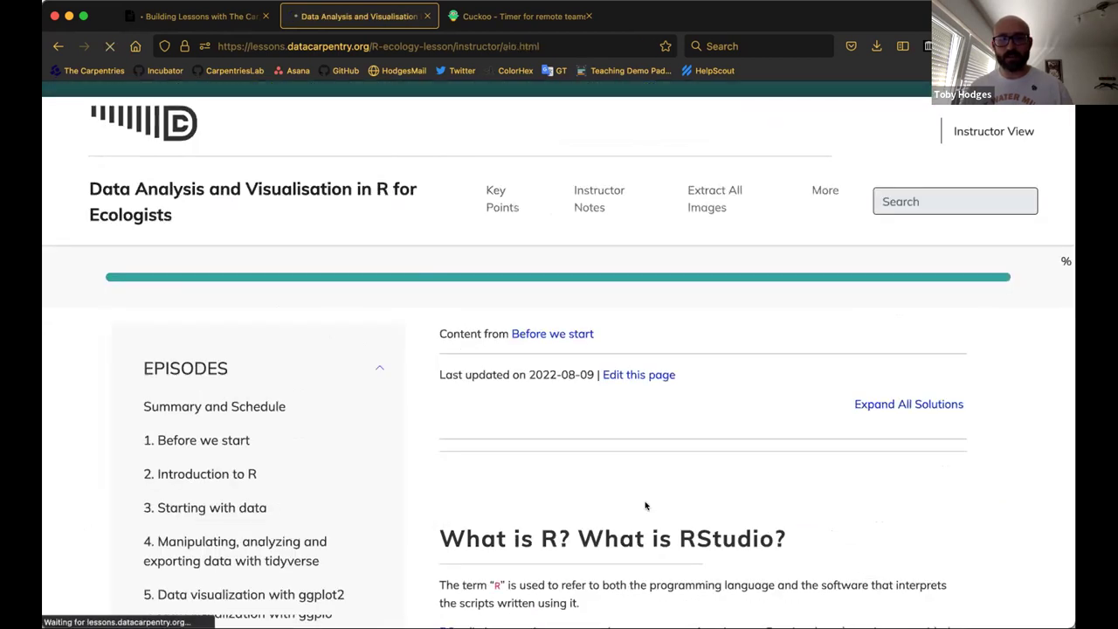
Examine the all-in-one page from "What is R? What is RStudio?" through the help-seeking sections and return to the episode list.
scroll(644, 528, "down", 15)
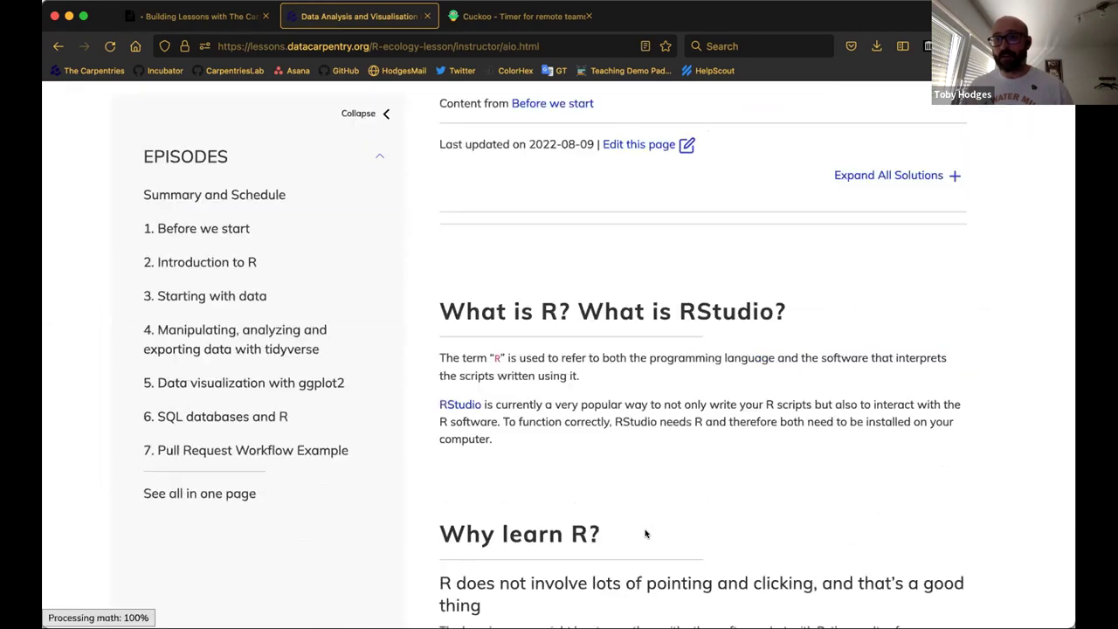
scroll(645, 534, "down", 20)
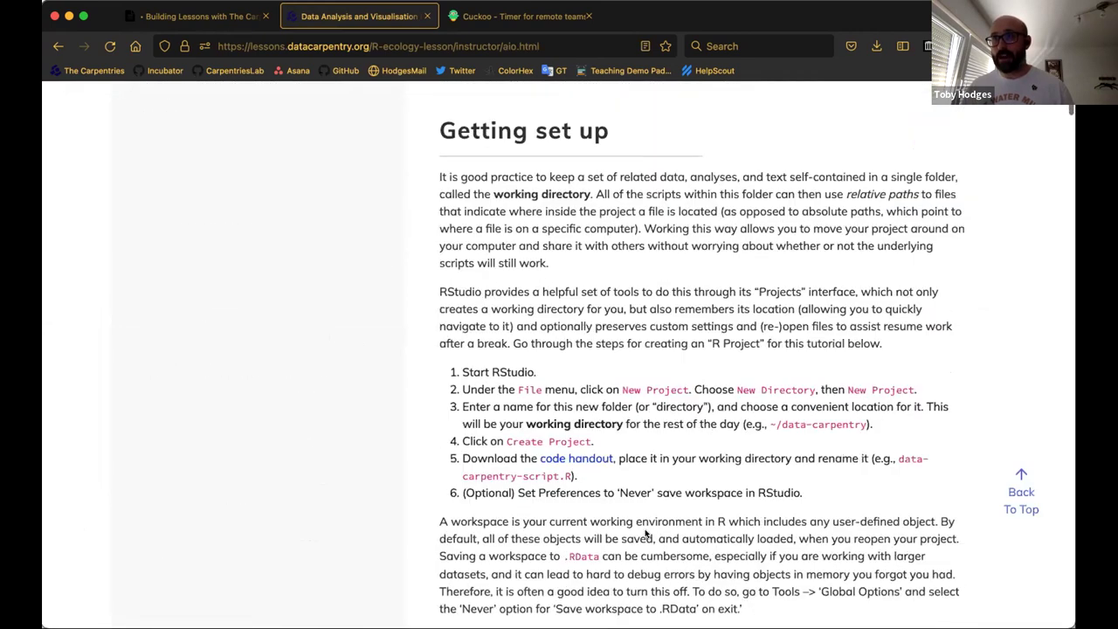
scroll(646, 534, "down", 20)
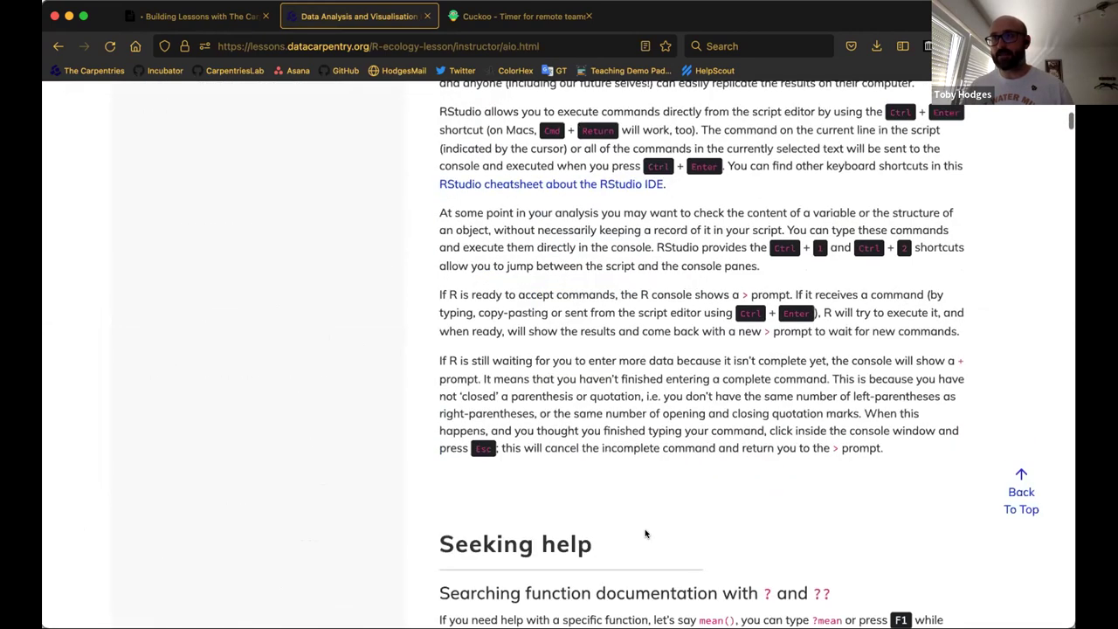
scroll(378, 297, "down", 1)
scroll(377, 297, "up", 15)
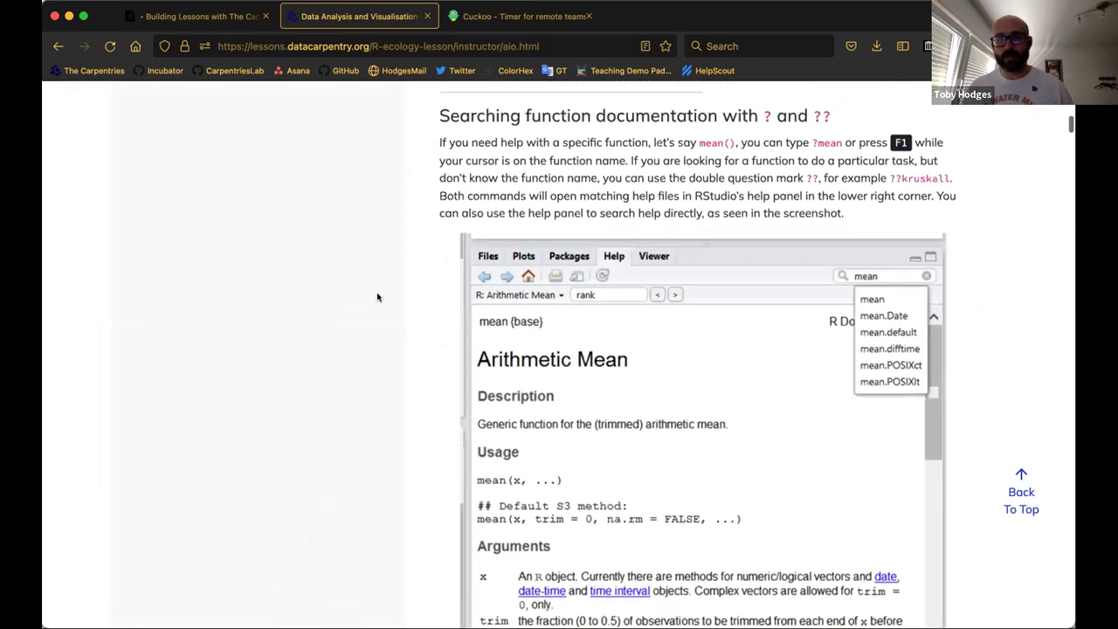
scroll(377, 297, "up", 15)
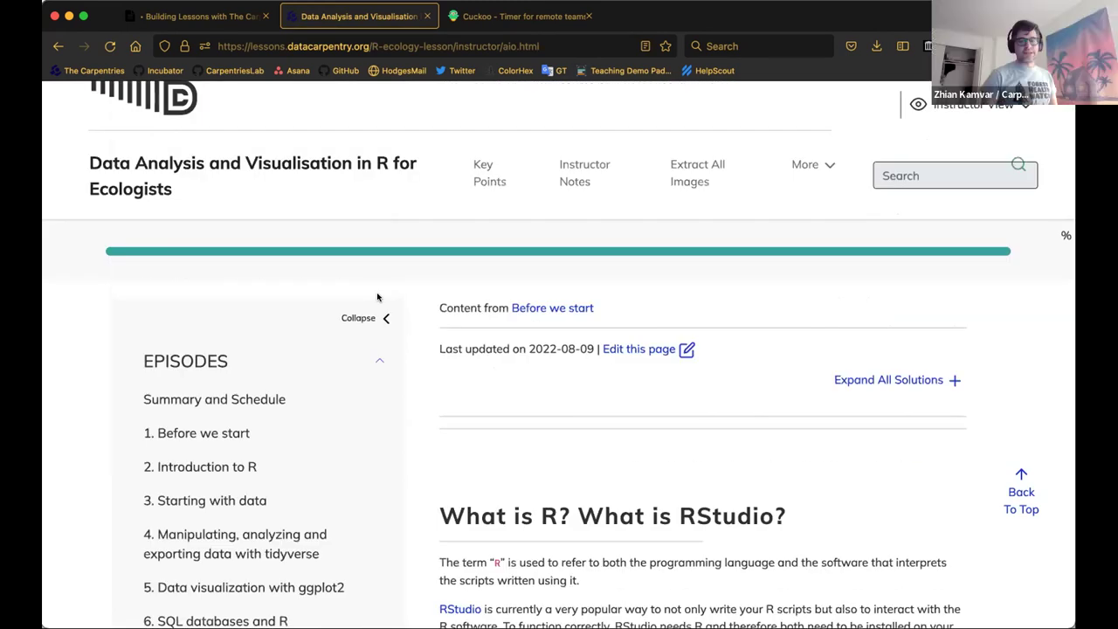
scroll(377, 297, "down", 2)
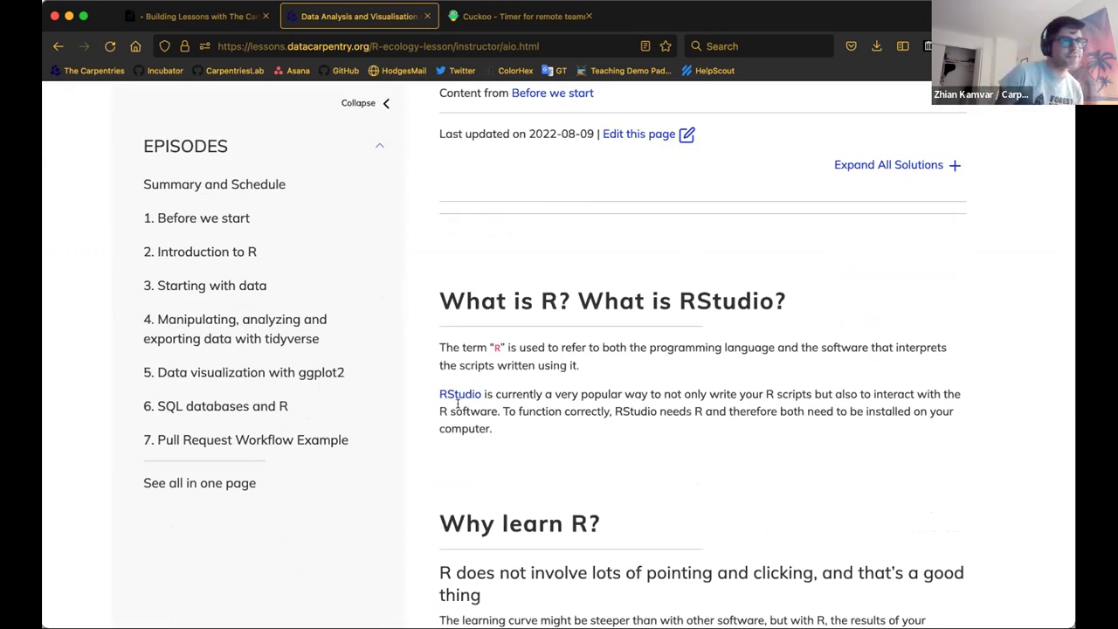
scroll(458, 408, "up", 3)
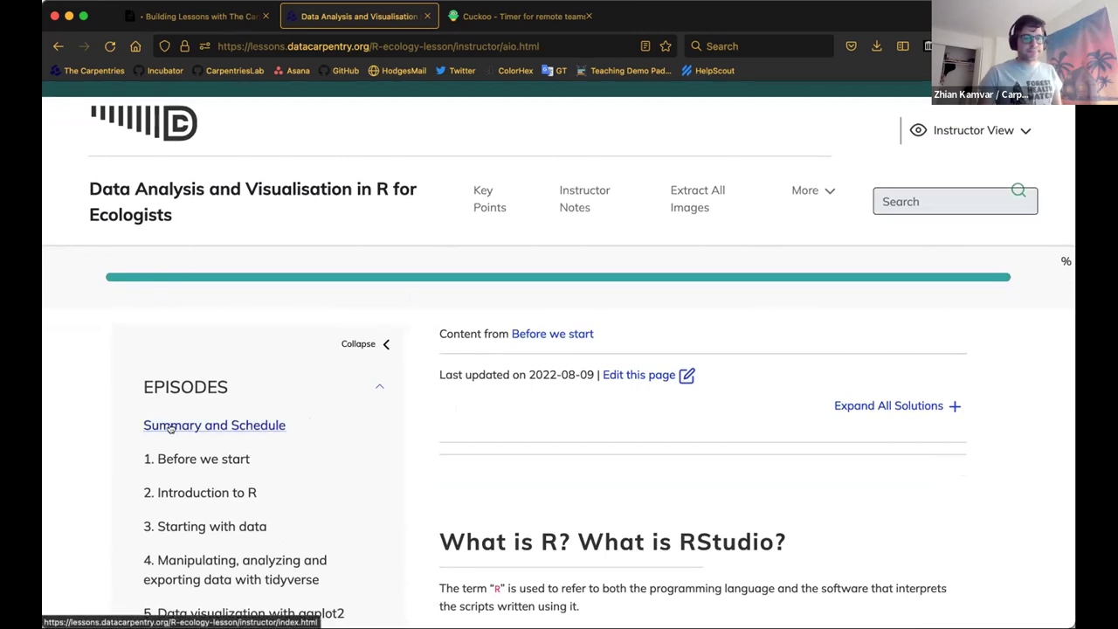
scroll(61, 499, "down", 20)
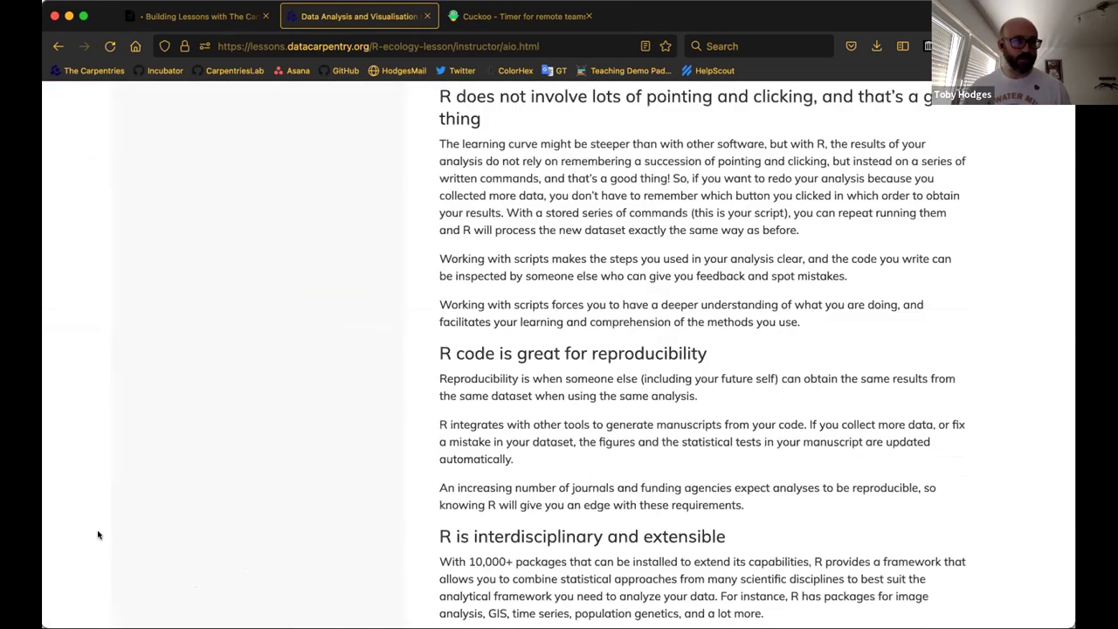
scroll(97, 535, "down", 20)
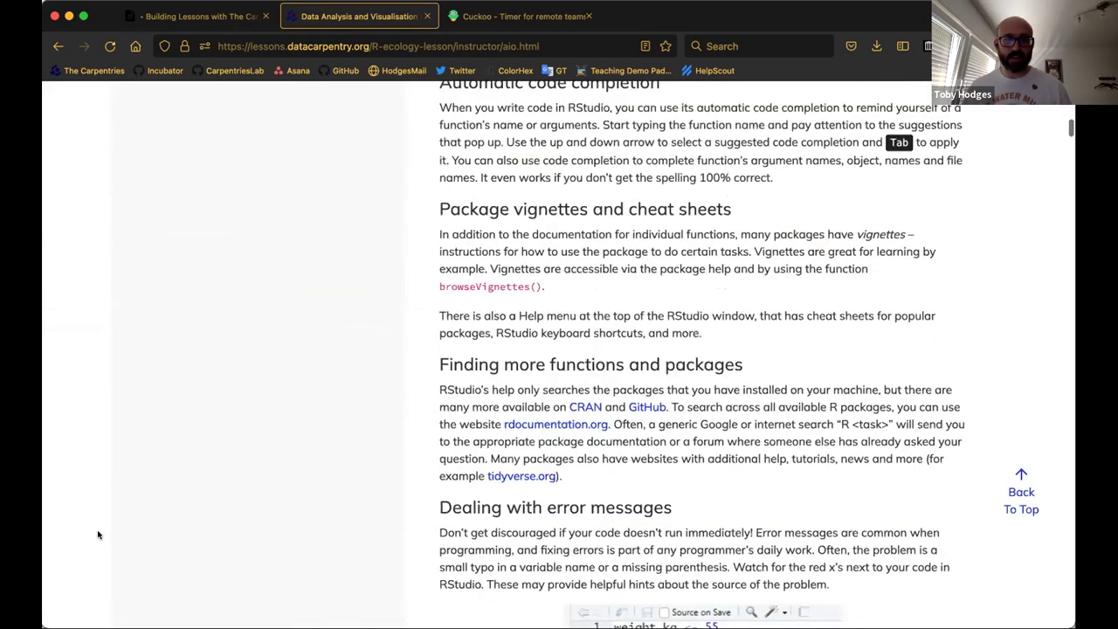
scroll(98, 534, "up", 20)
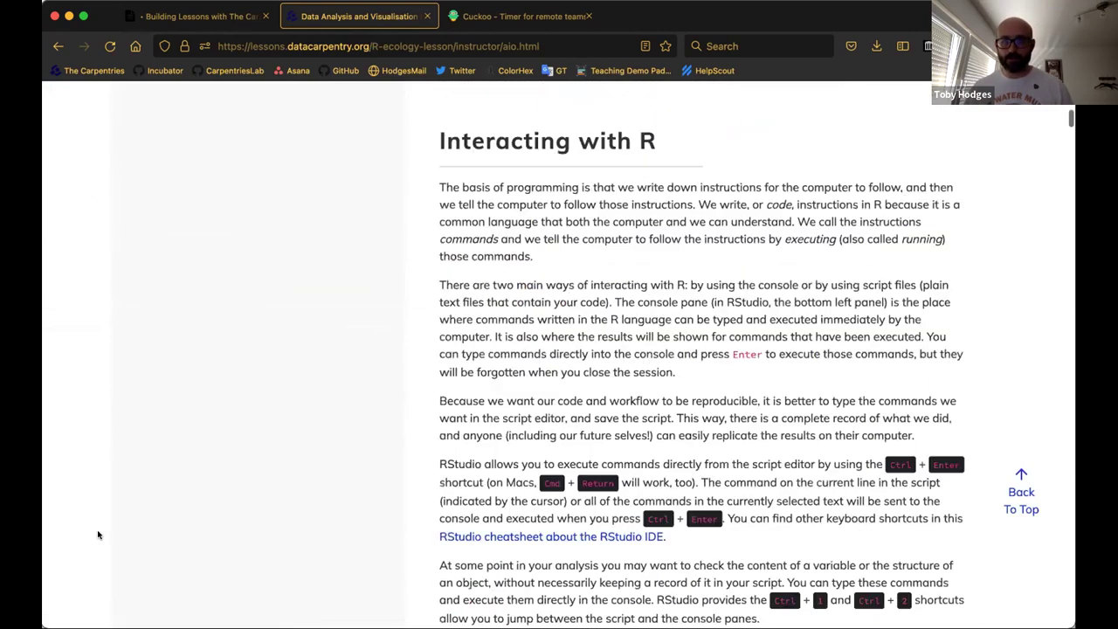
scroll(98, 534, "up", 10)
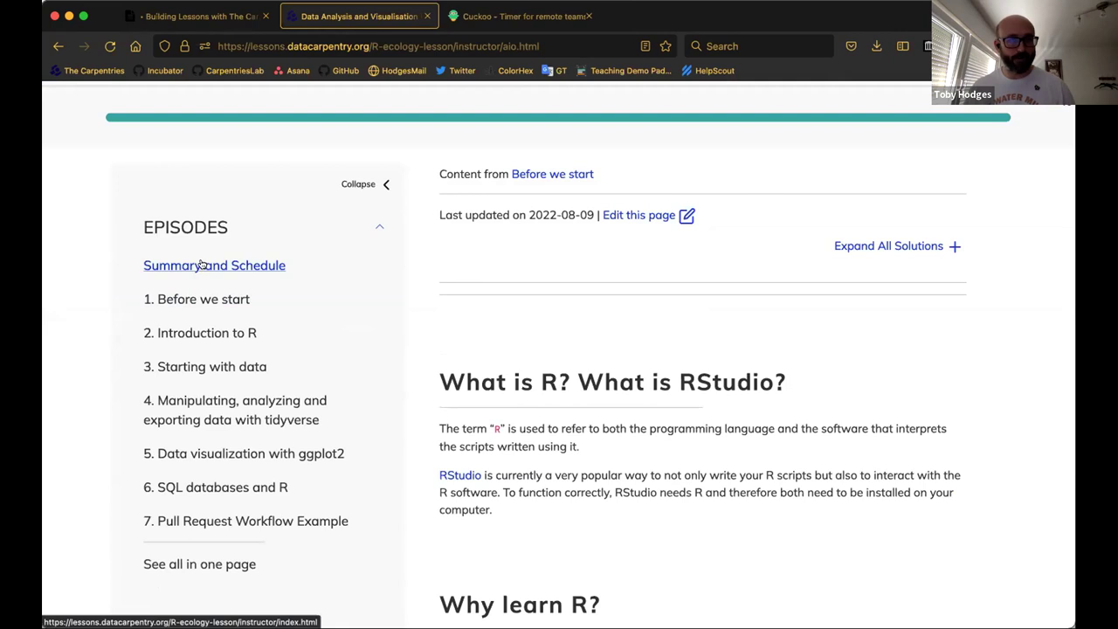
Open the episode "Before we start" and go through it to the footer links at its end.
left_click(202, 302)
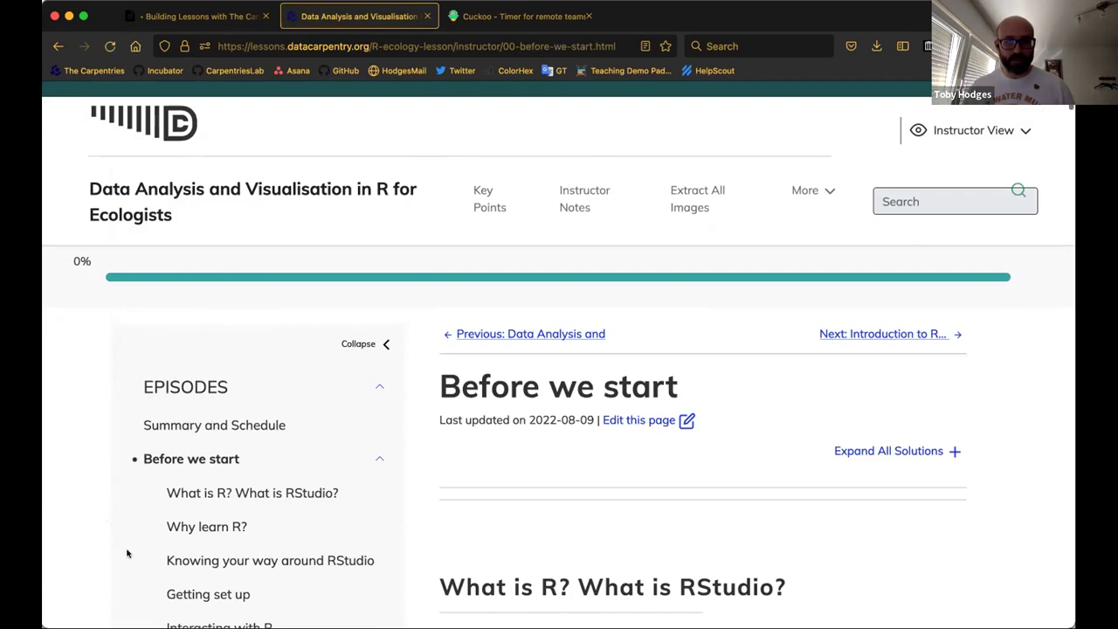
scroll(127, 553, "down", 10)
scroll(127, 553, "down", 20)
scroll(127, 553, "down", 20)
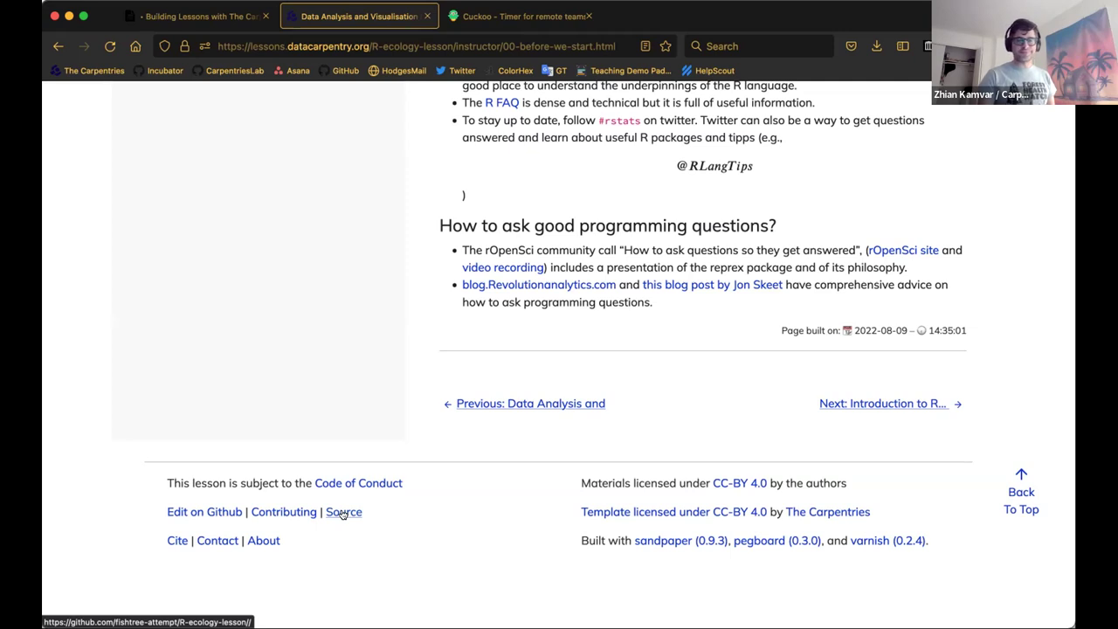
Open the lesson's source repository on GitHub from the footer and select its web address.
left_click(341, 512)
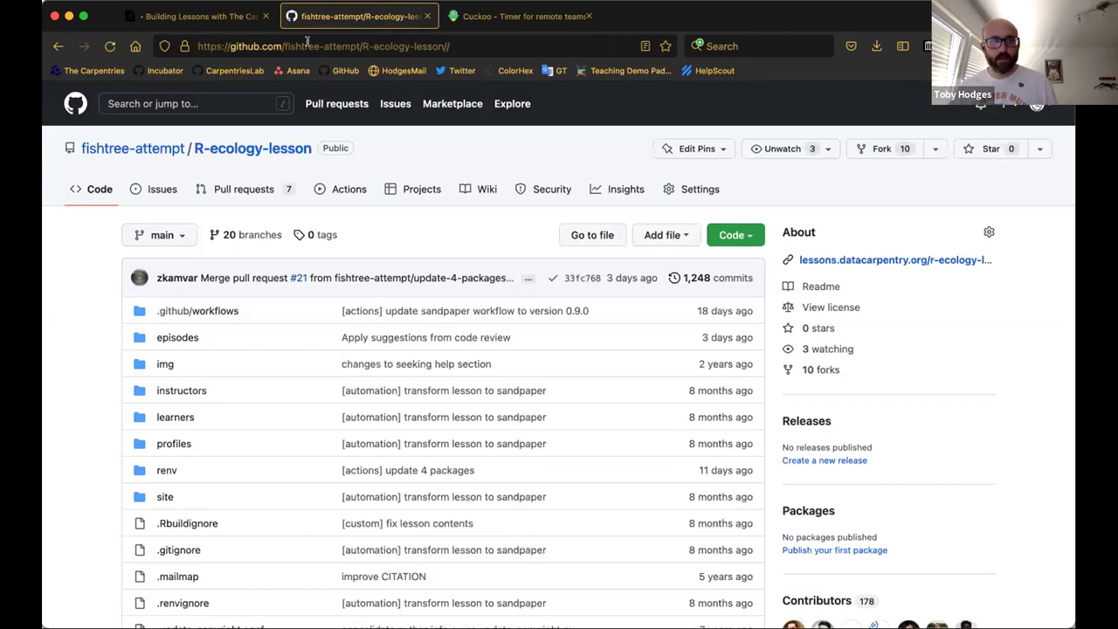
left_click(308, 46)
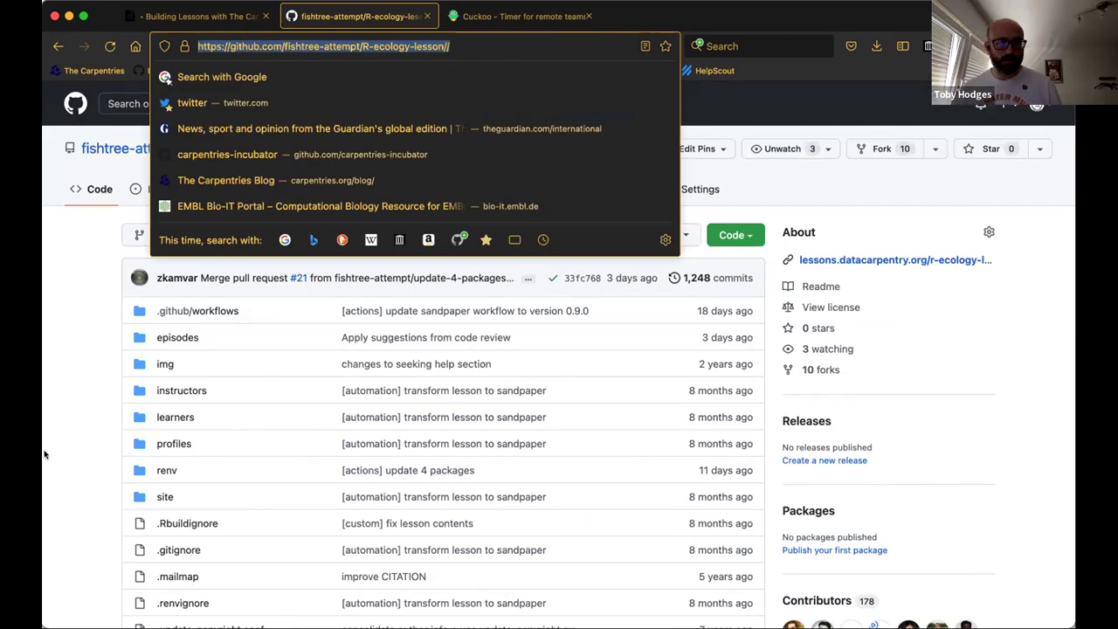
left_click(75, 449)
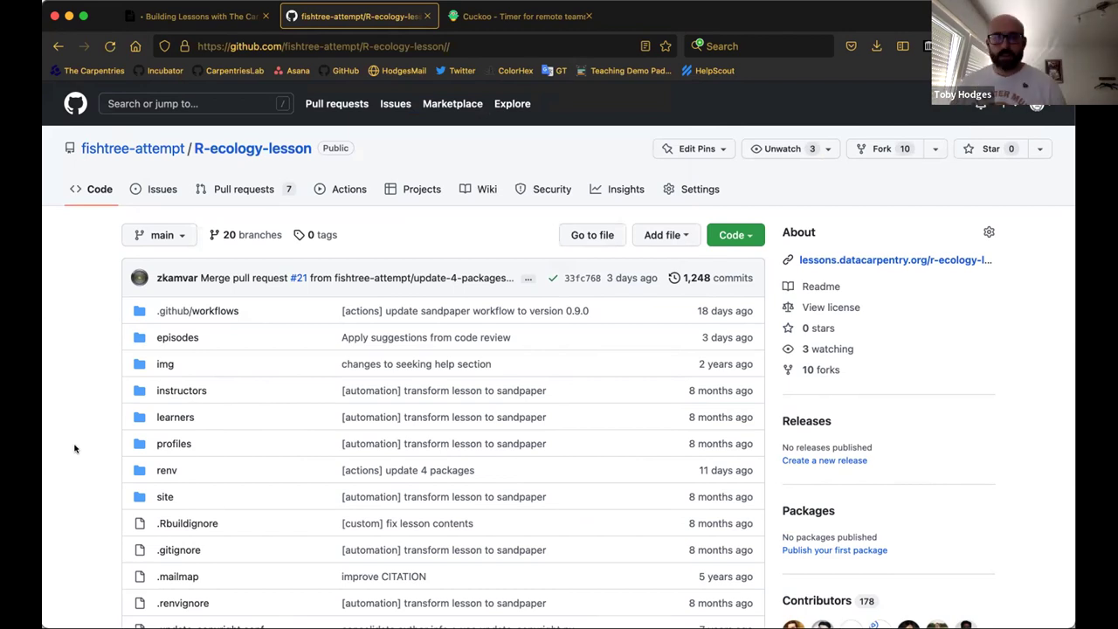
Look over the repository's folders and files, open the site folder and highlight the notice sentence in its README.md.
scroll(75, 449, "down", 2)
scroll(75, 449, "down", 2)
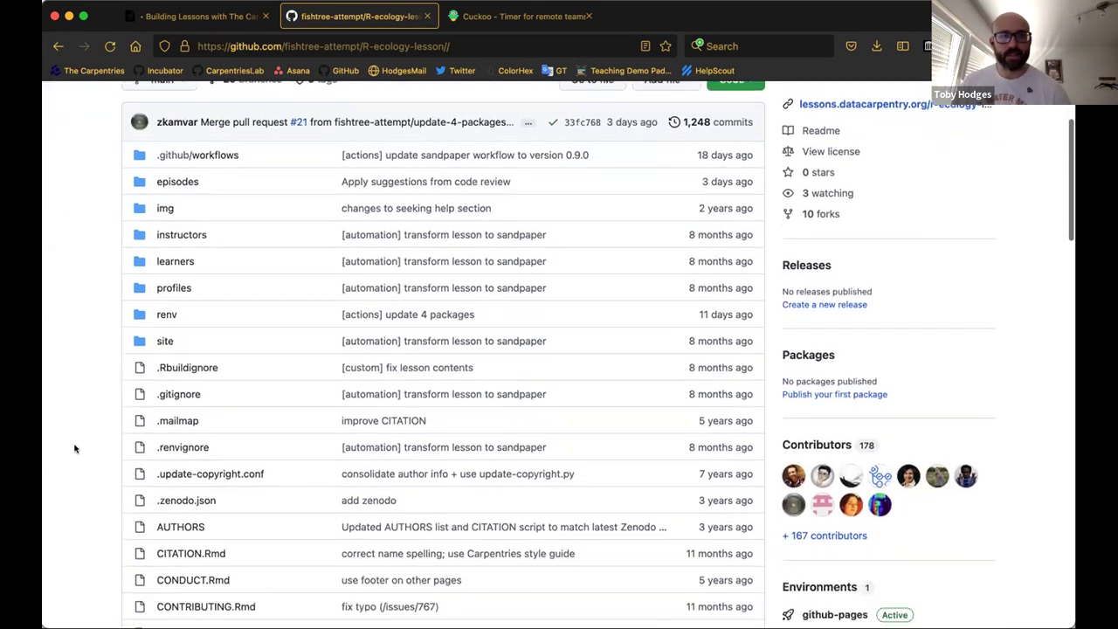
scroll(75, 449, "down", 1)
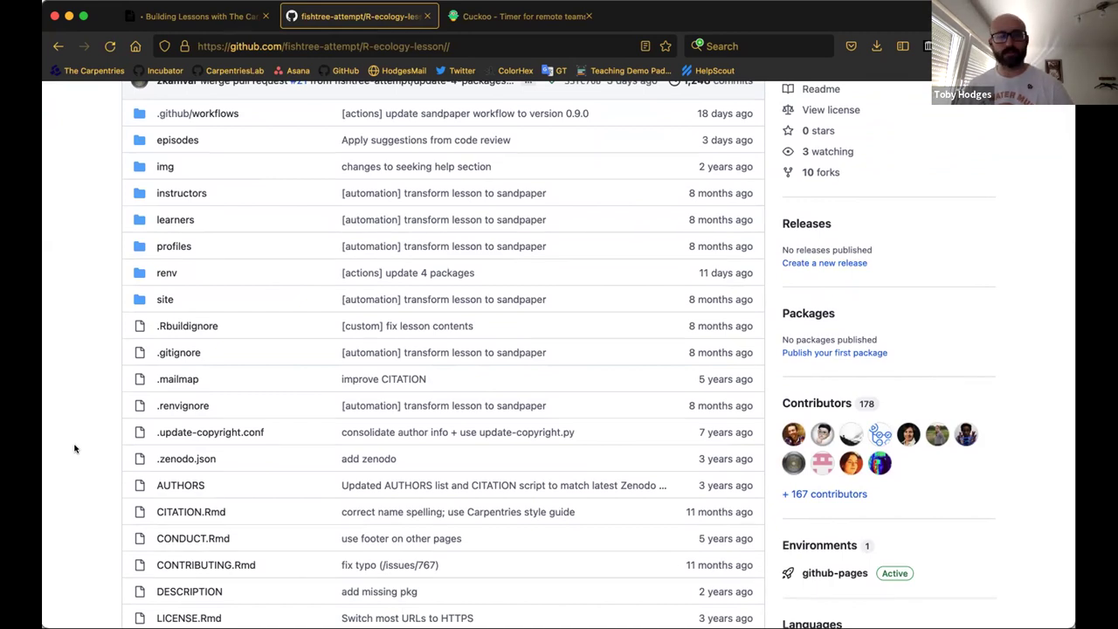
scroll(75, 448, "down", 1)
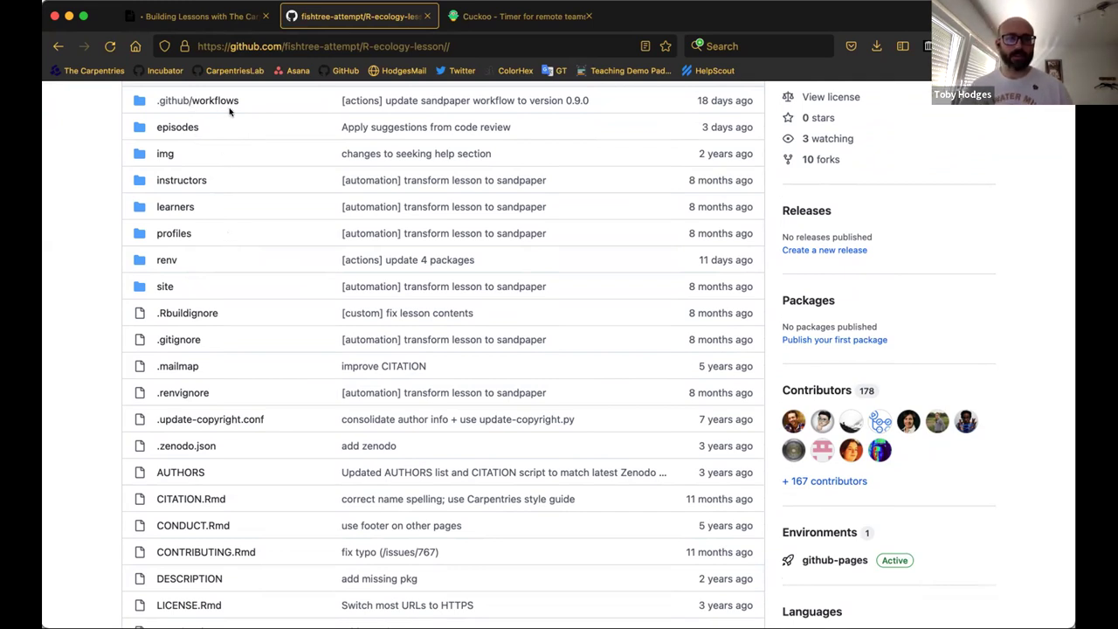
scroll(194, 110, "up", 1)
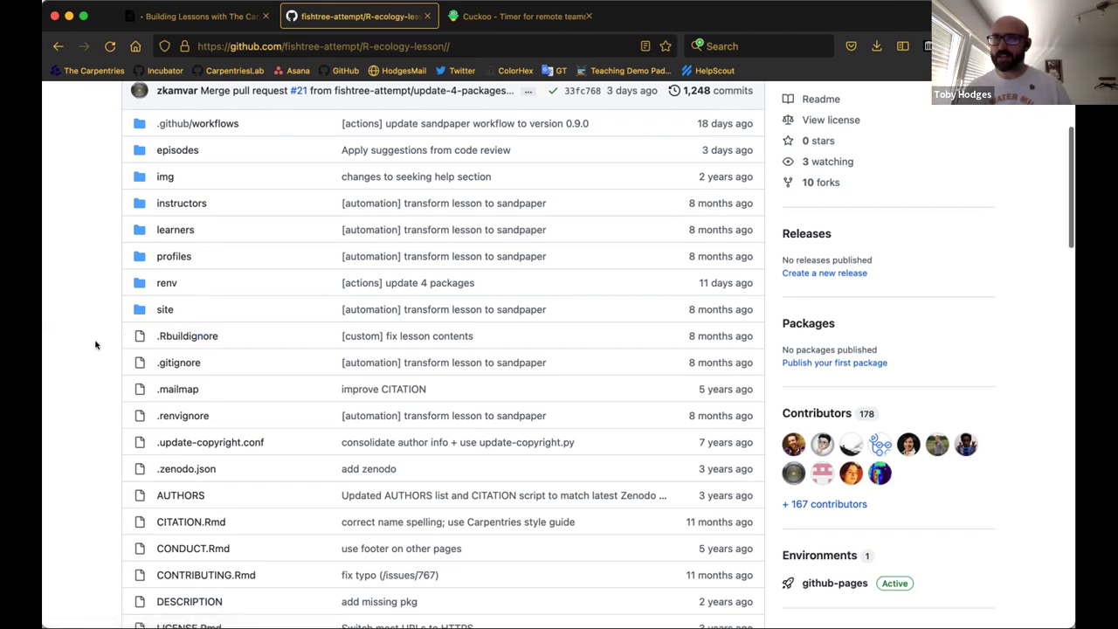
scroll(96, 345, "down", 3)
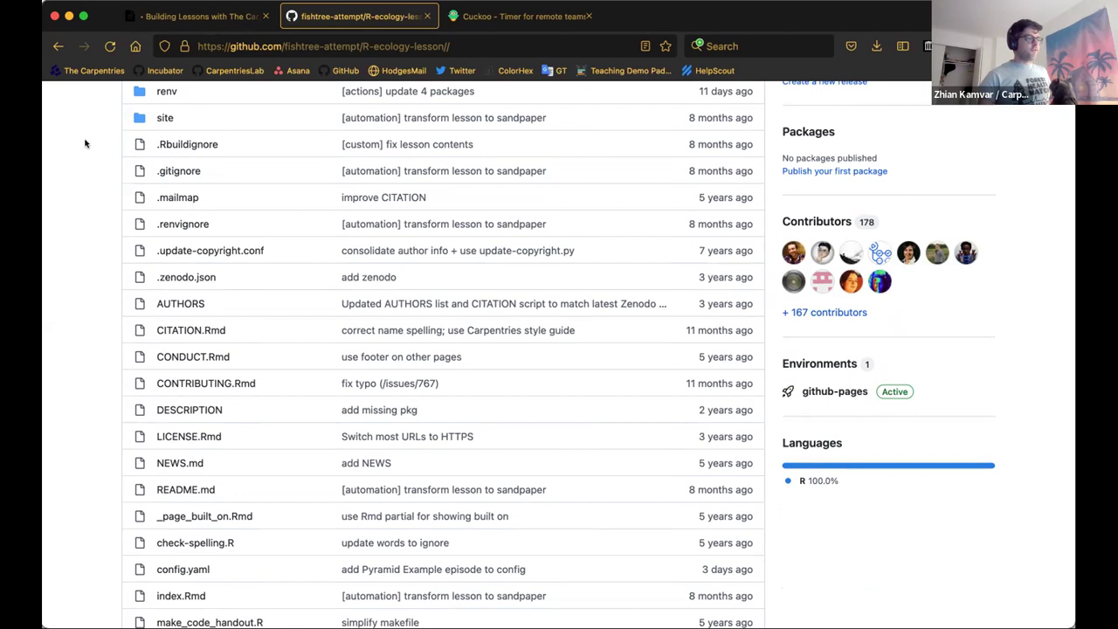
left_click(155, 123)
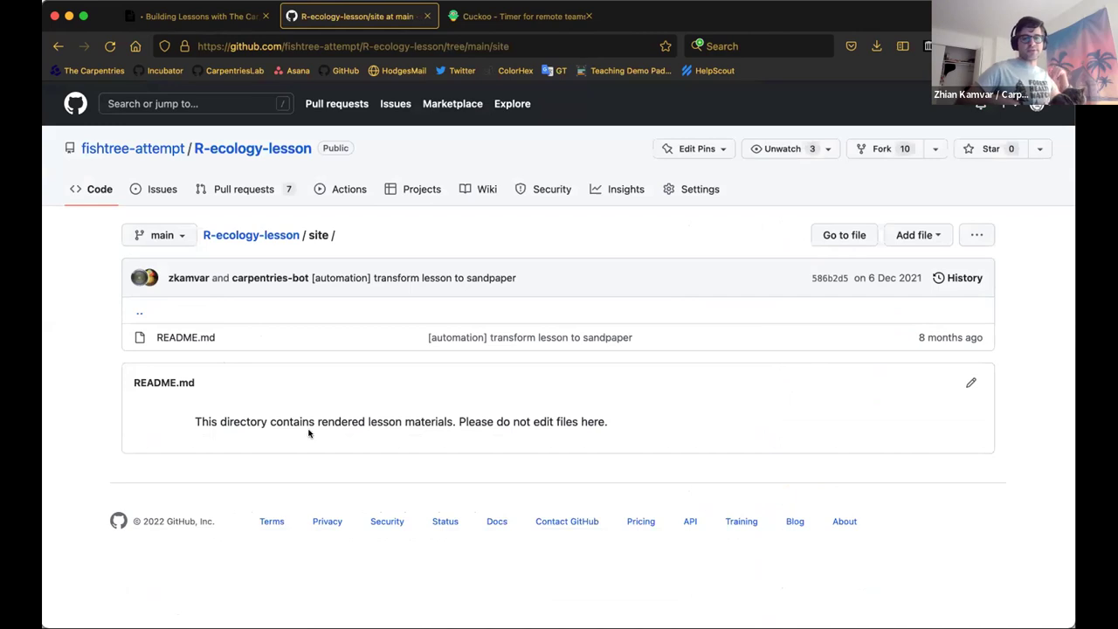
left_click_drag(616, 421, 194, 419)
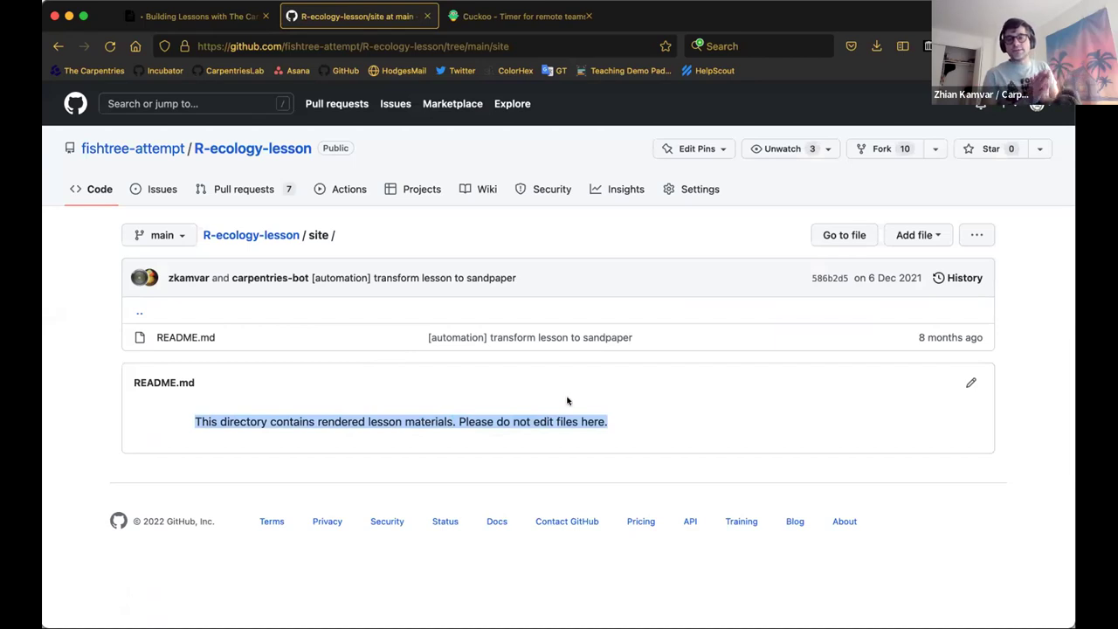
Return to the R-ecology-lesson root and examine its root files and the README.md down to the Topics section.
left_click(429, 247)
left_click(273, 234)
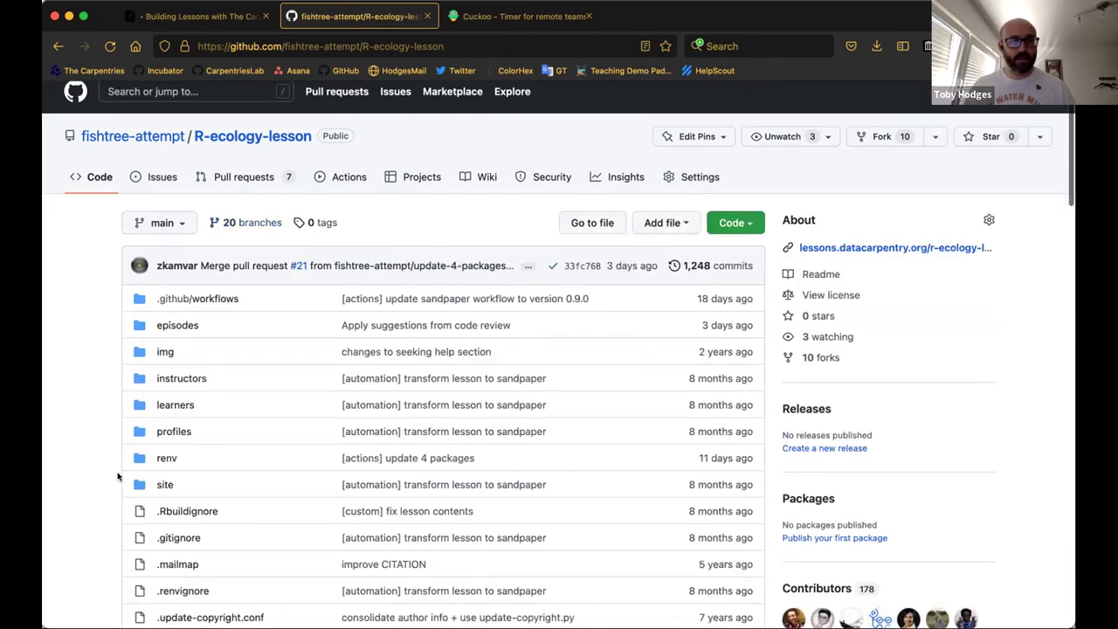
scroll(118, 476, "down", 5)
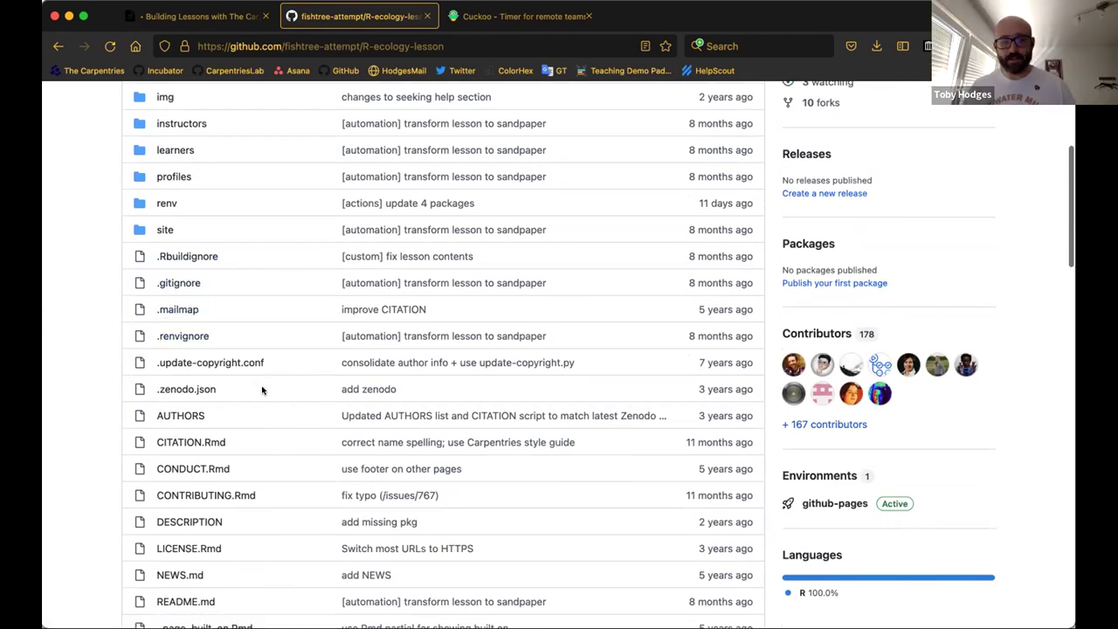
scroll(262, 390, "down", 3)
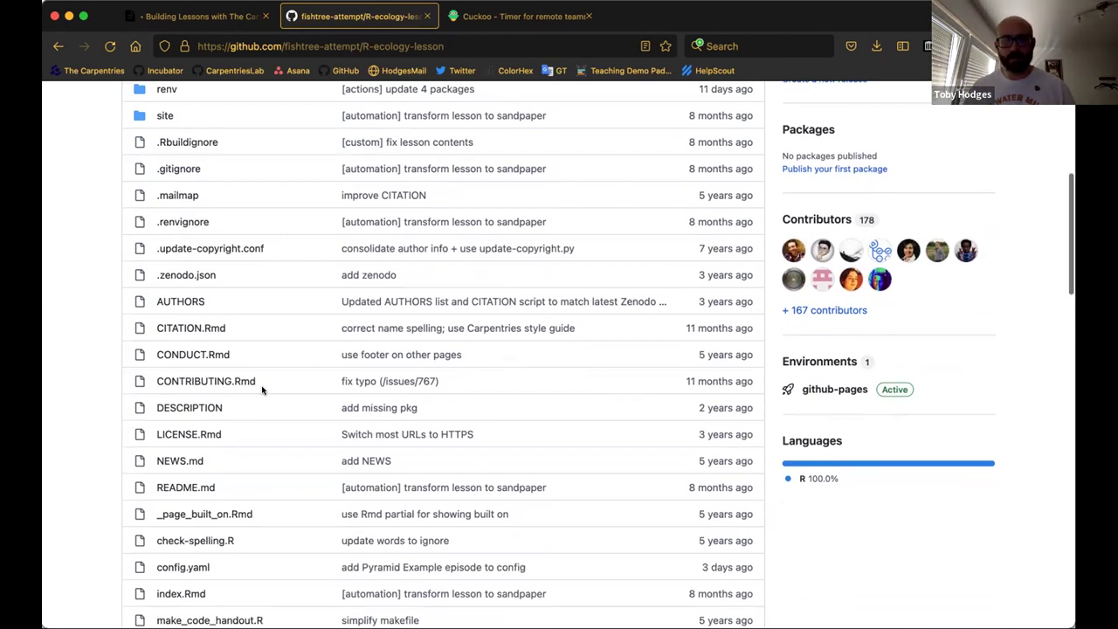
scroll(262, 390, "down", 2)
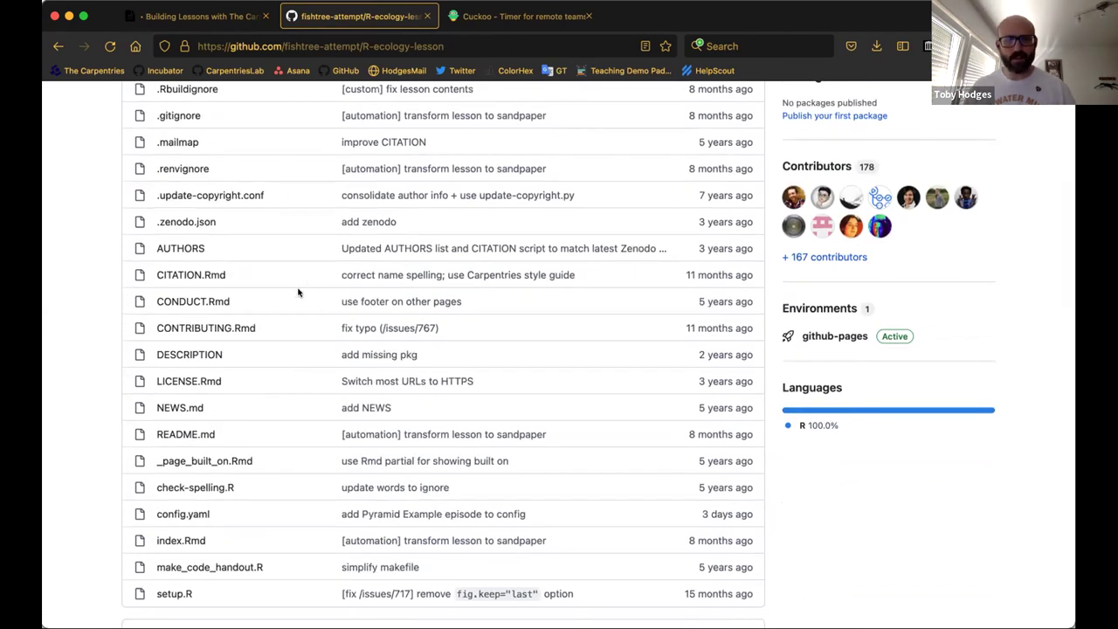
scroll(297, 293, "down", 2)
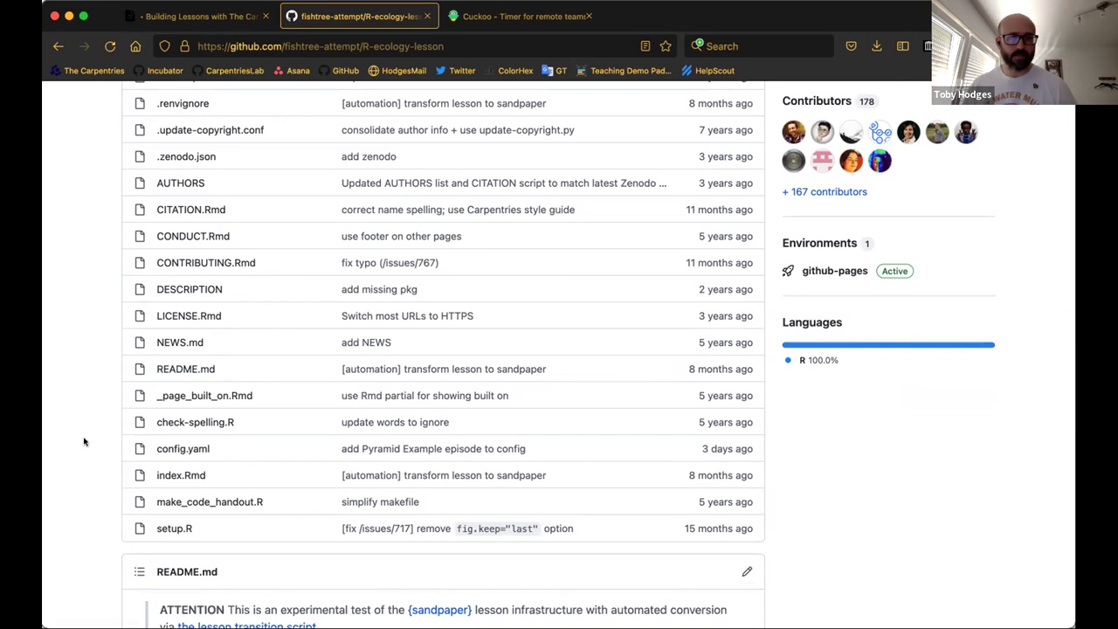
scroll(74, 452, "down", 5)
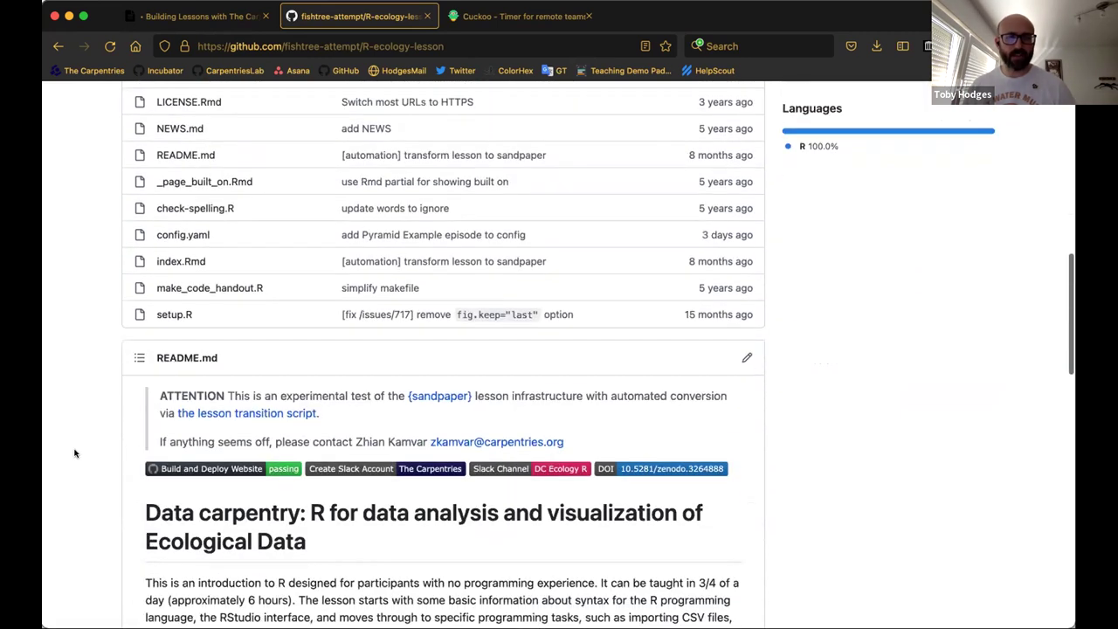
scroll(137, 505, "down", 1)
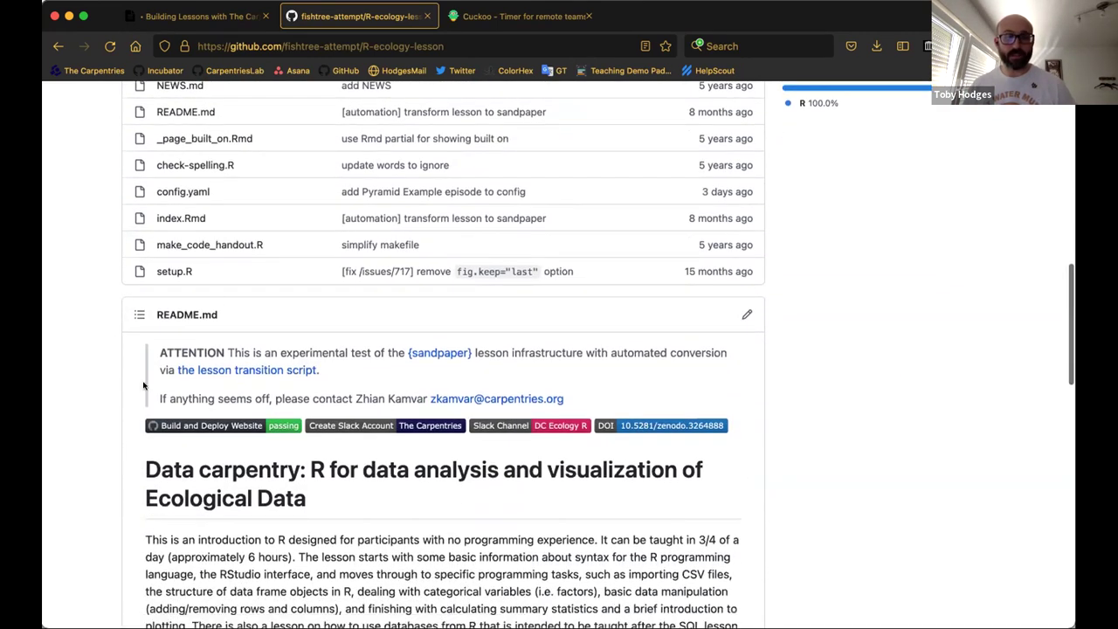
scroll(164, 537, "down", 3)
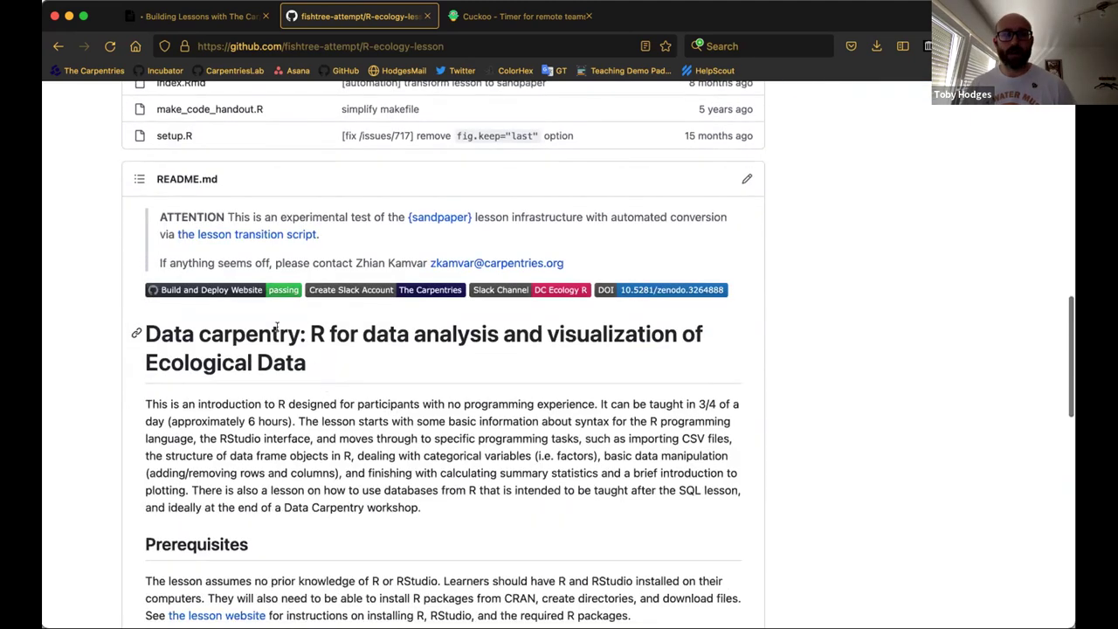
scroll(149, 368, "down", 3)
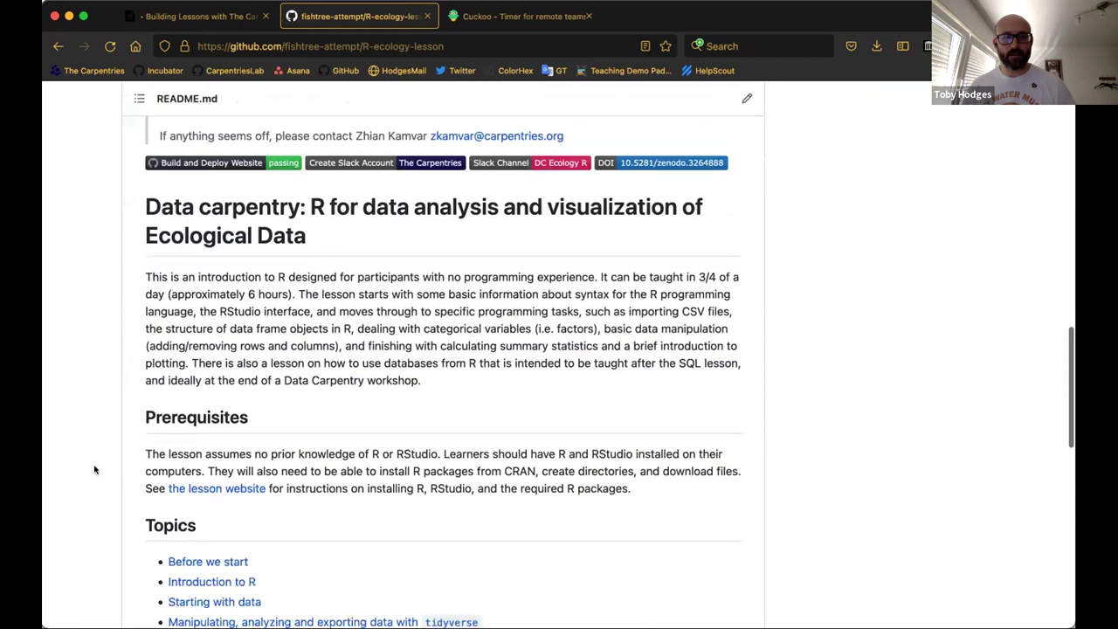
scroll(96, 467, "up", 5)
scroll(95, 469, "up", 6)
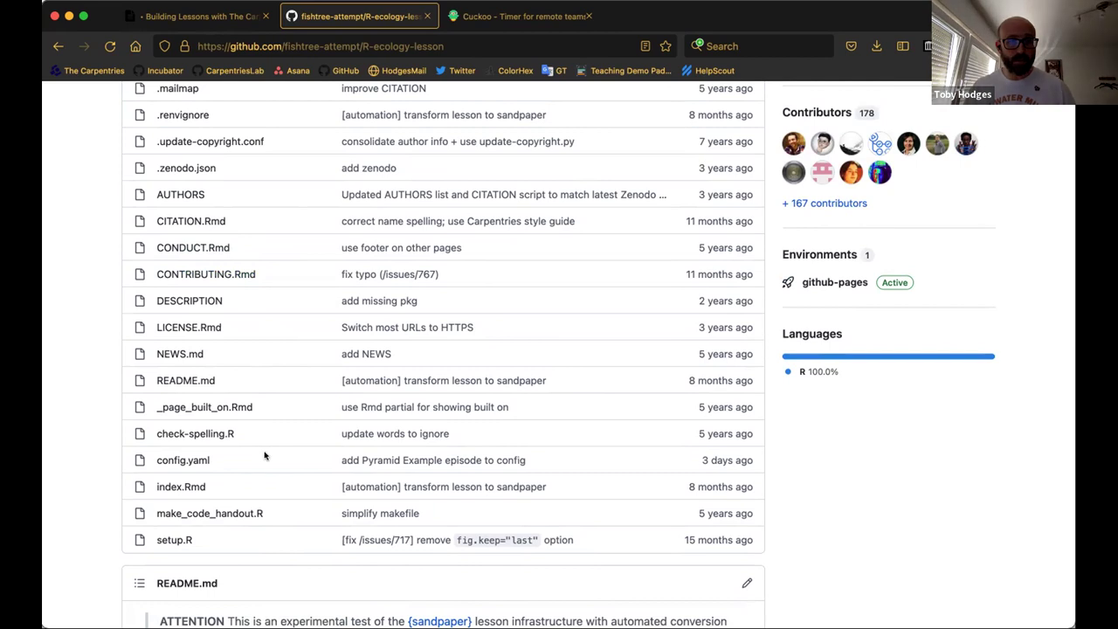
Open config.yaml and highlight the contact e-mail value among the lesson settings.
left_click(186, 461)
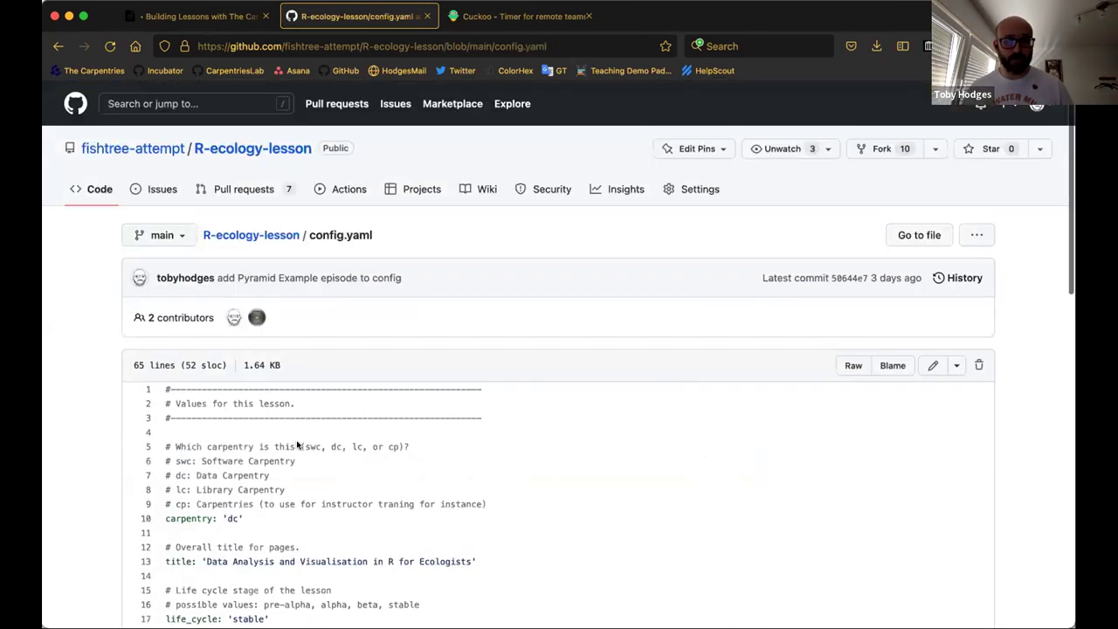
scroll(332, 472, "down", 5)
scroll(339, 472, "down", 2)
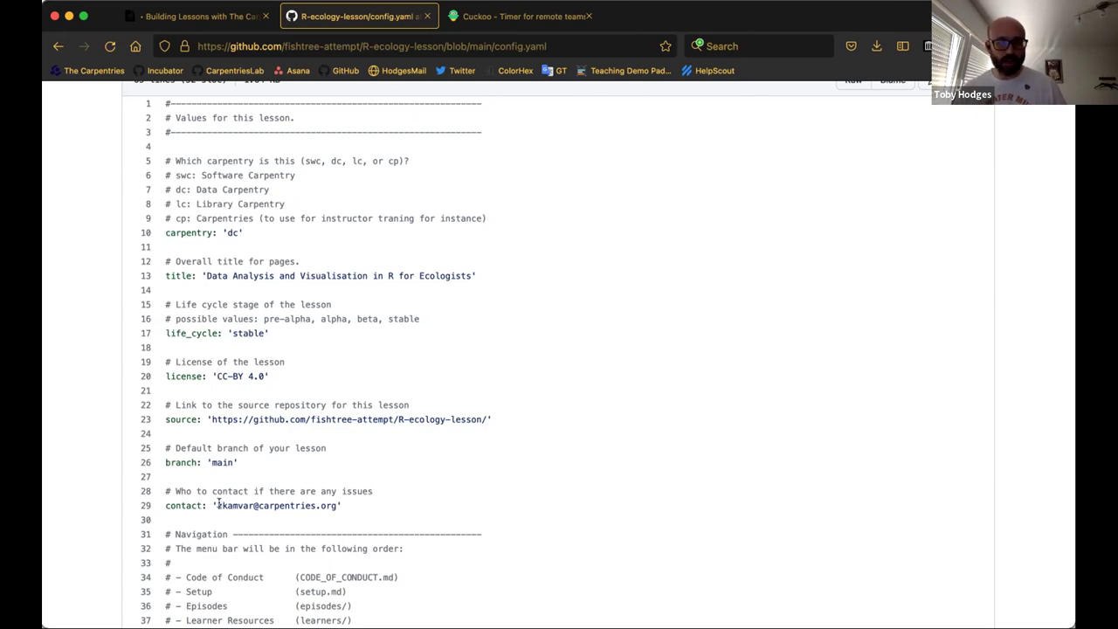
left_click_drag(216, 504, 329, 512)
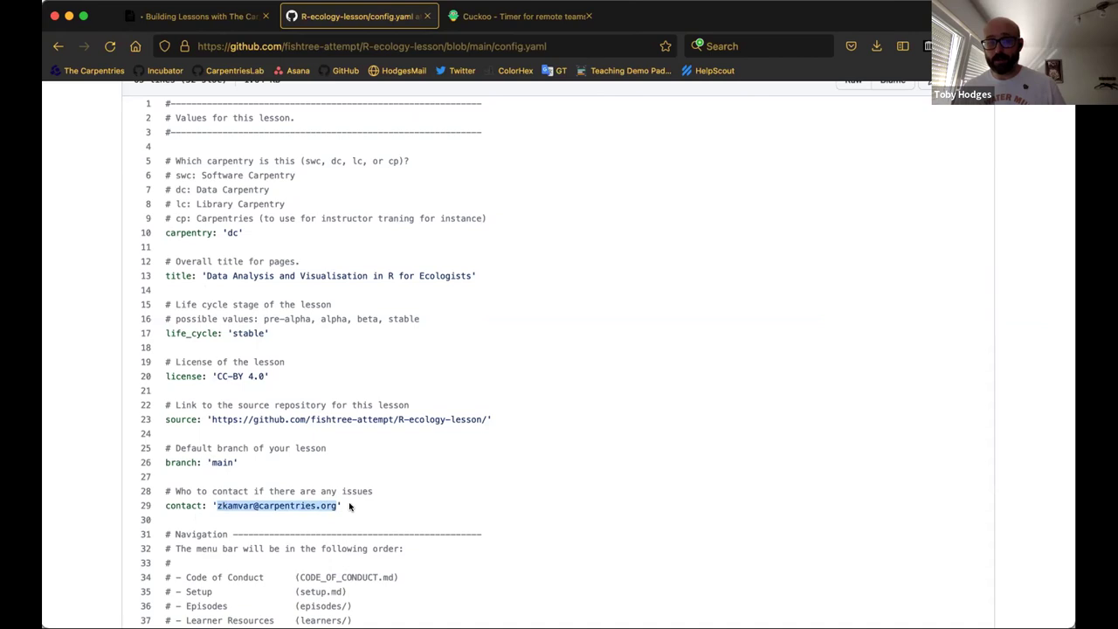
left_click(349, 506)
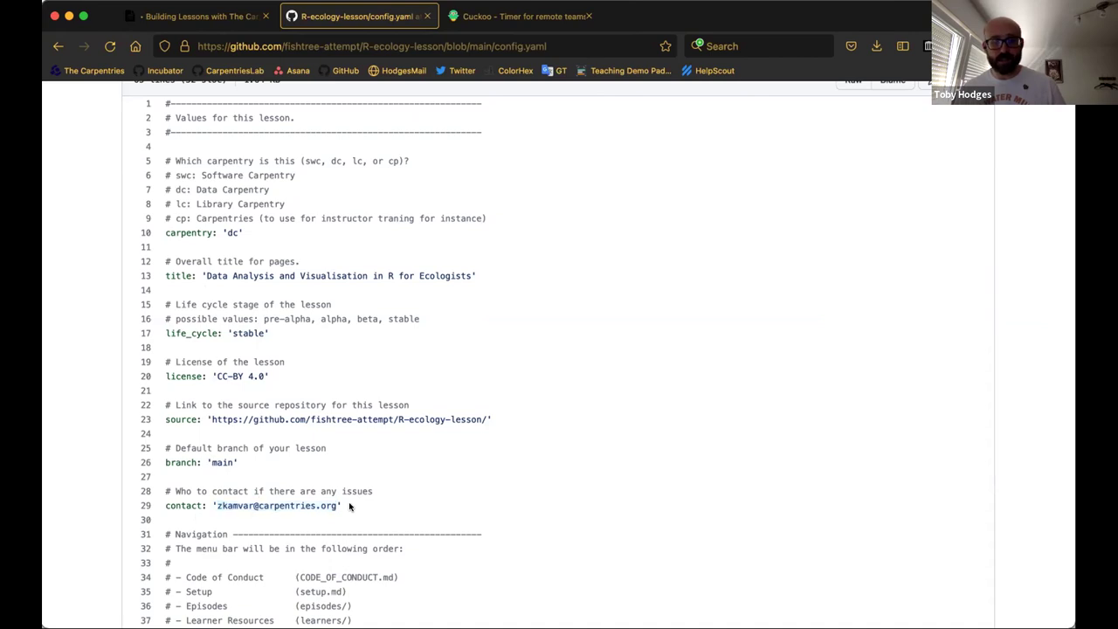
Go back to the repository's root file list and open the episodes folder.
left_click(57, 48)
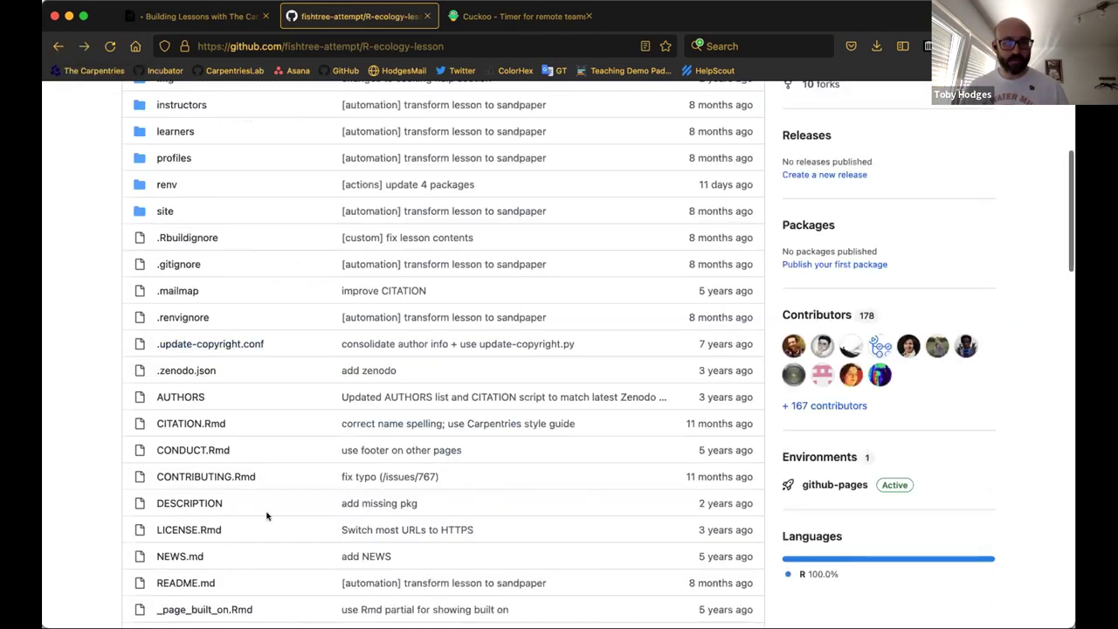
scroll(267, 518, "down", 5)
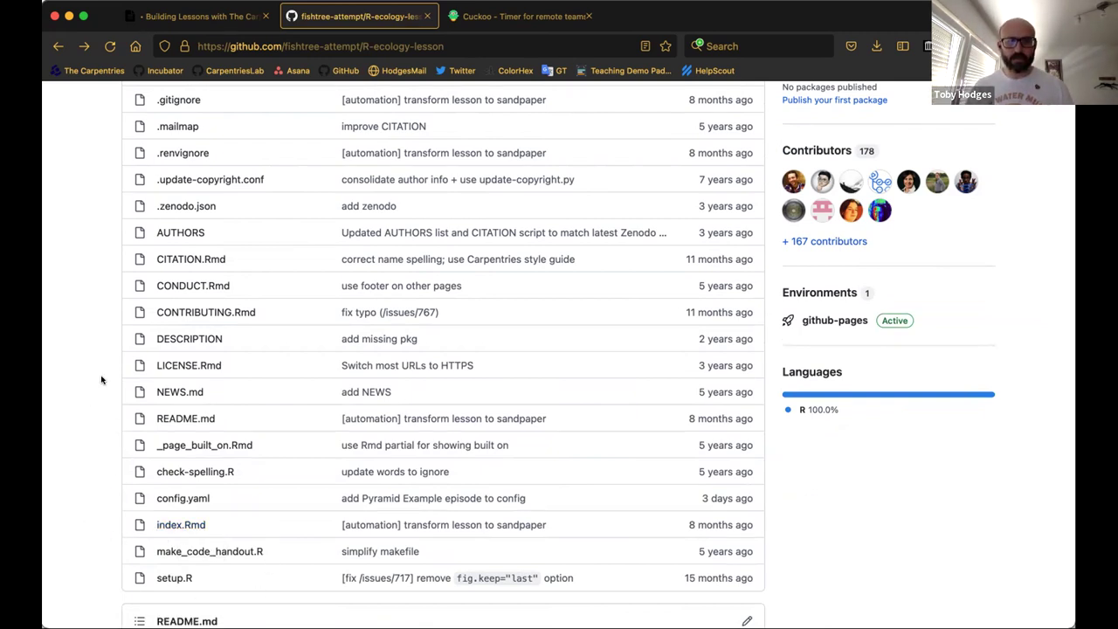
scroll(100, 379, "up", 5)
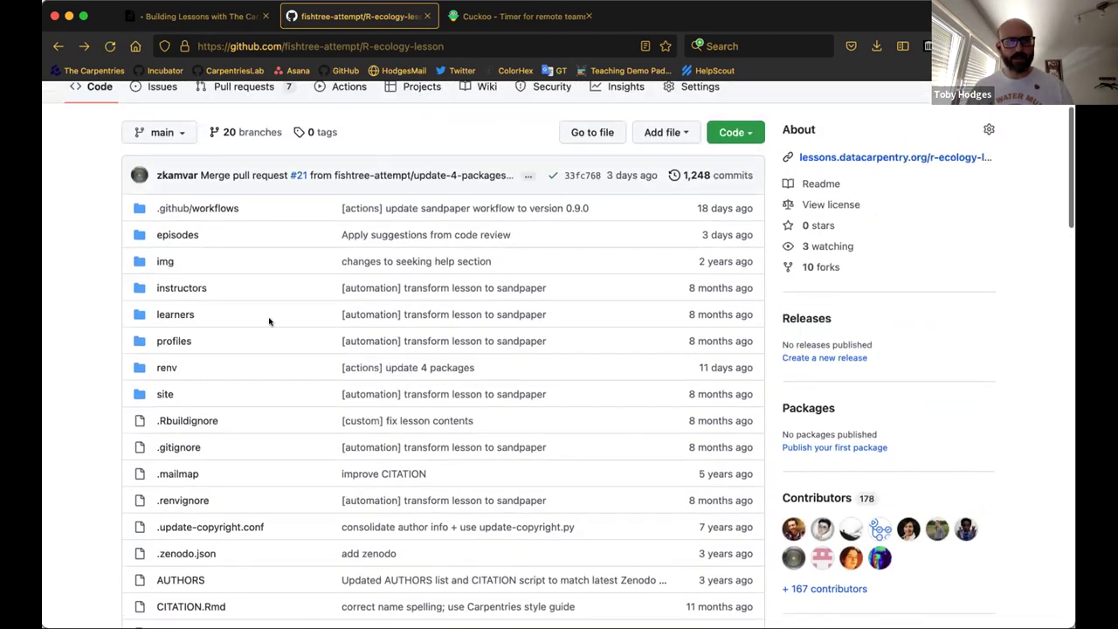
left_click(172, 236)
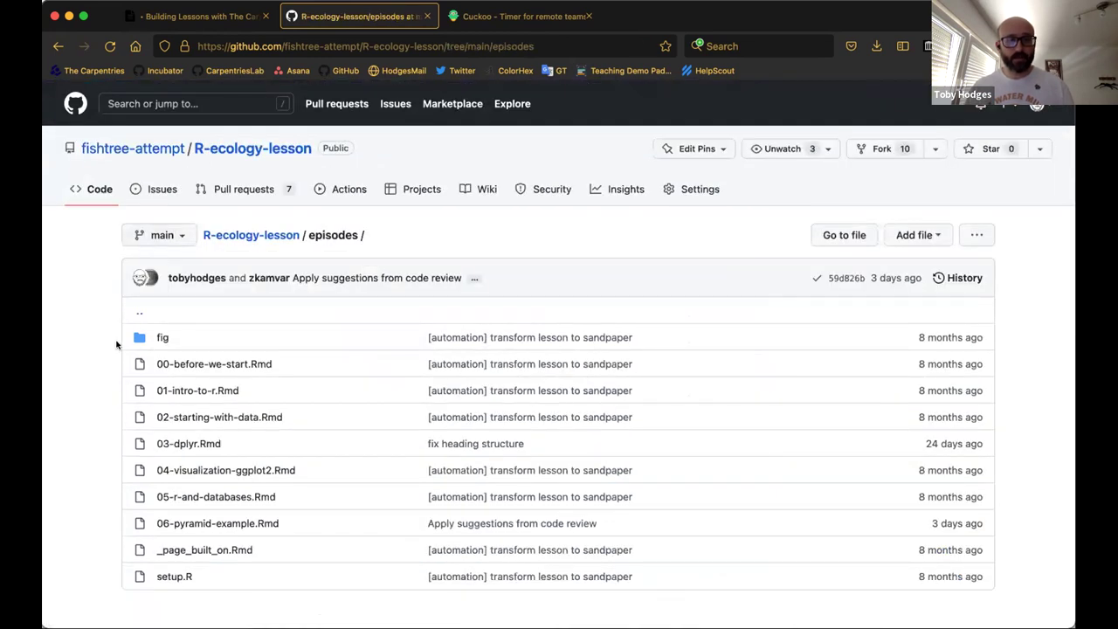
Open the episode source 03-dplyr.Rmd and highlight the opening line of its objectives block on line 15.
scroll(131, 332, "down", 1)
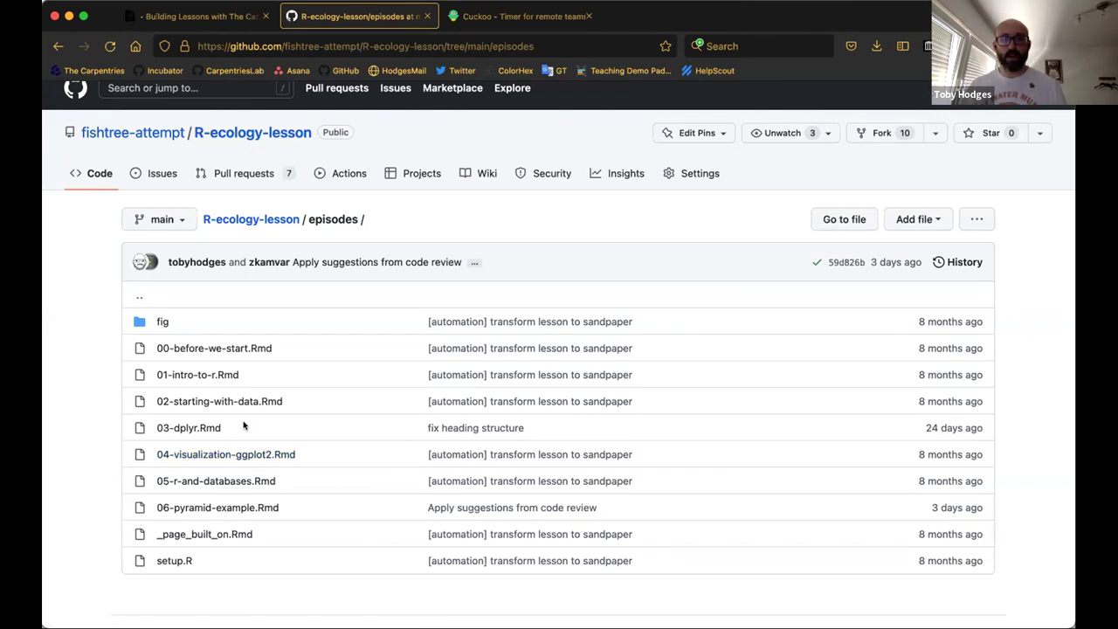
left_click(184, 427)
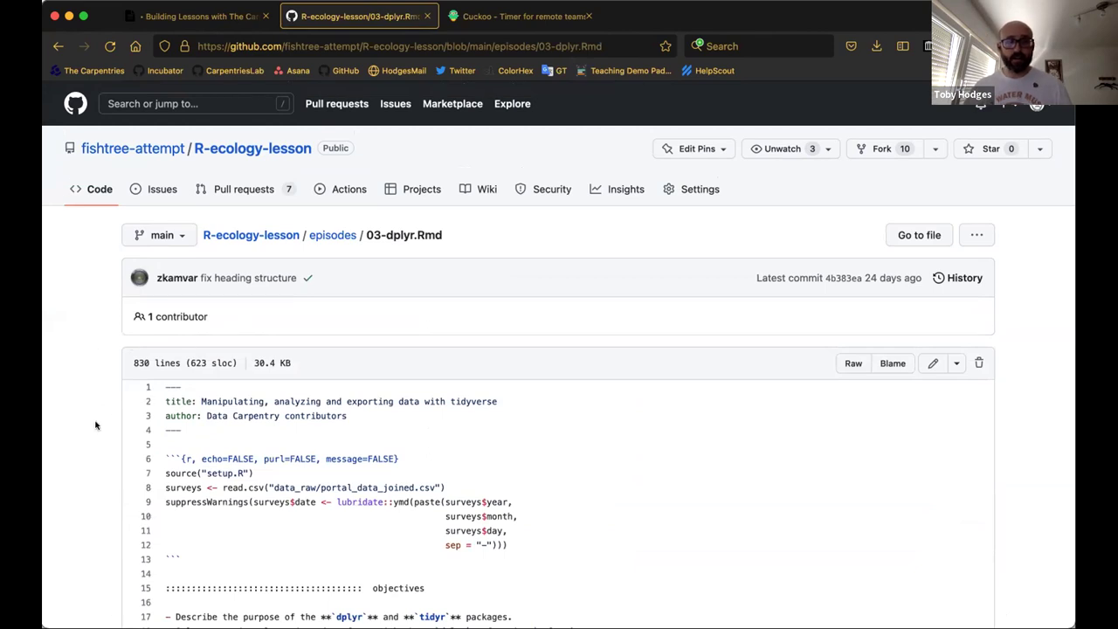
scroll(96, 425, "down", 2)
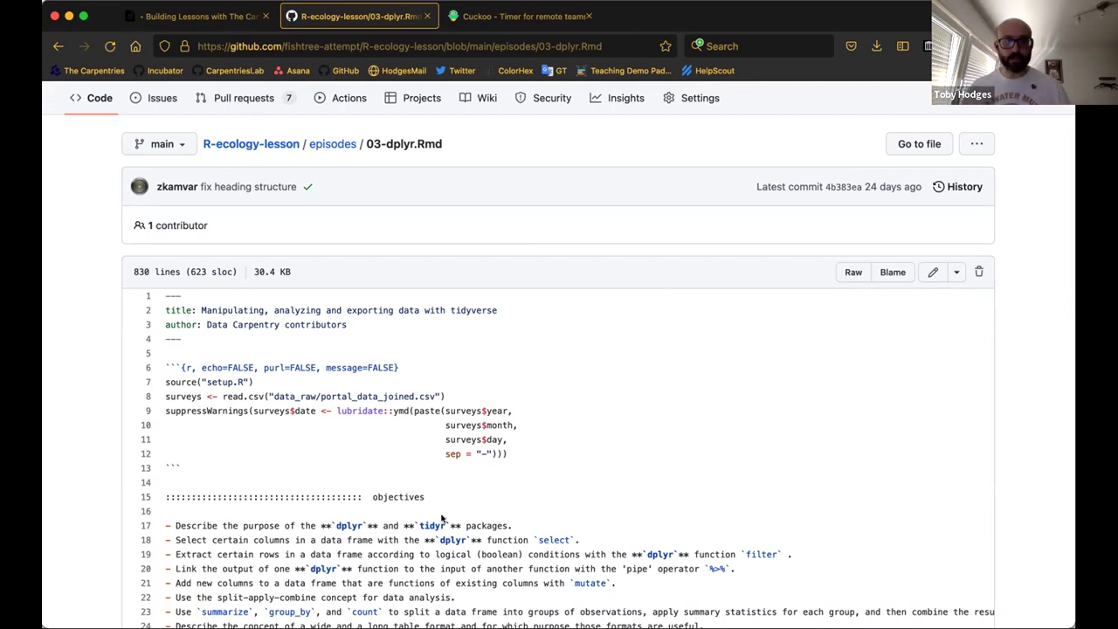
scroll(404, 493, "down", 4)
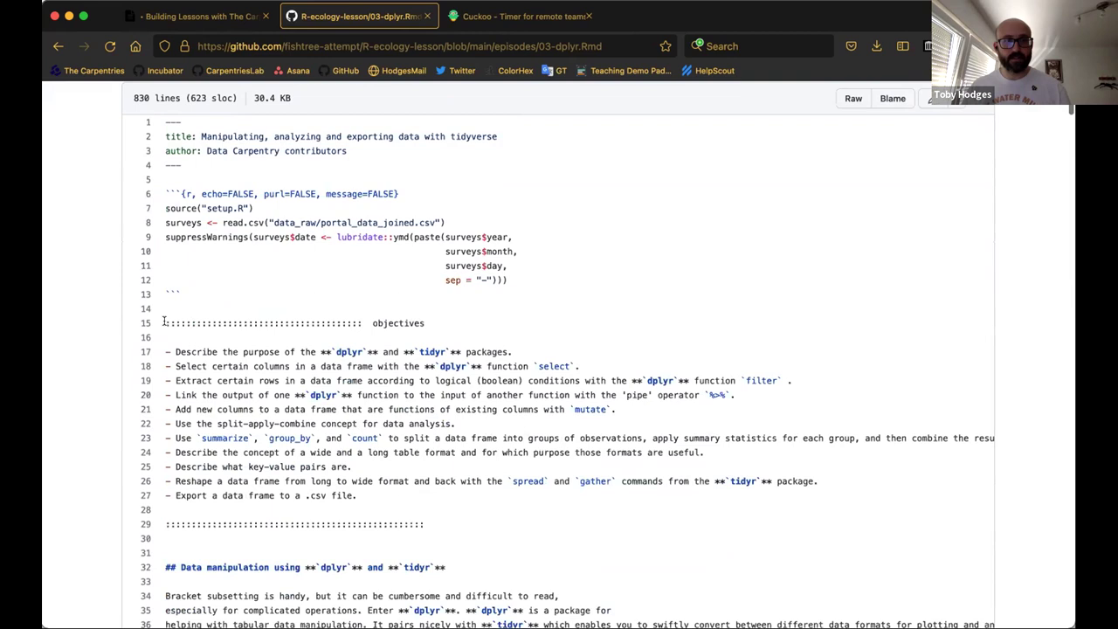
left_click_drag(163, 321, 426, 324)
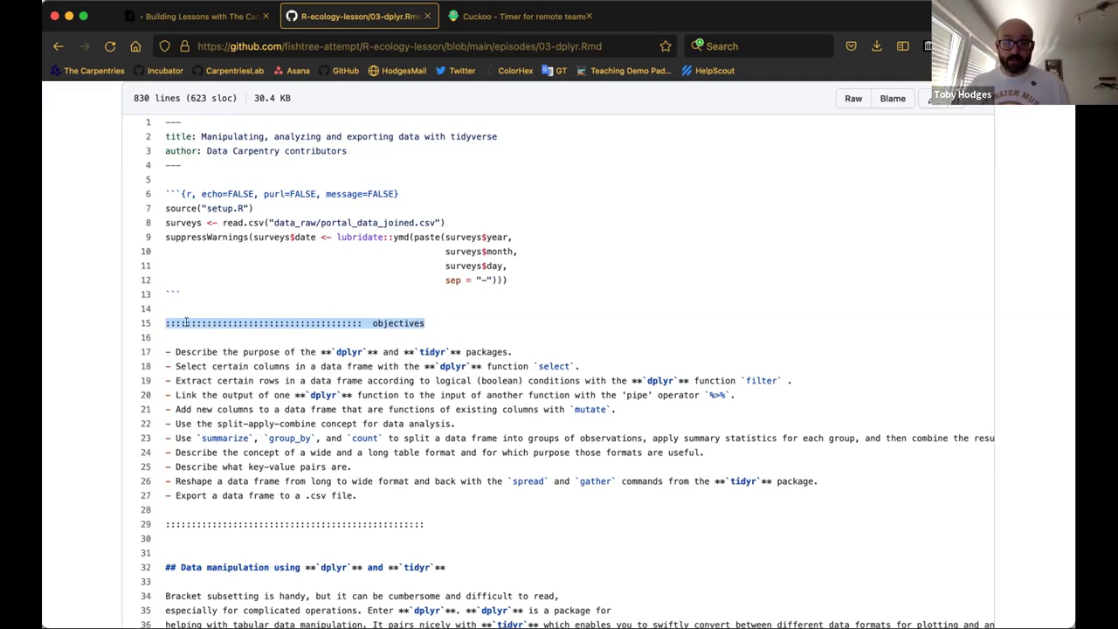
left_click(367, 322)
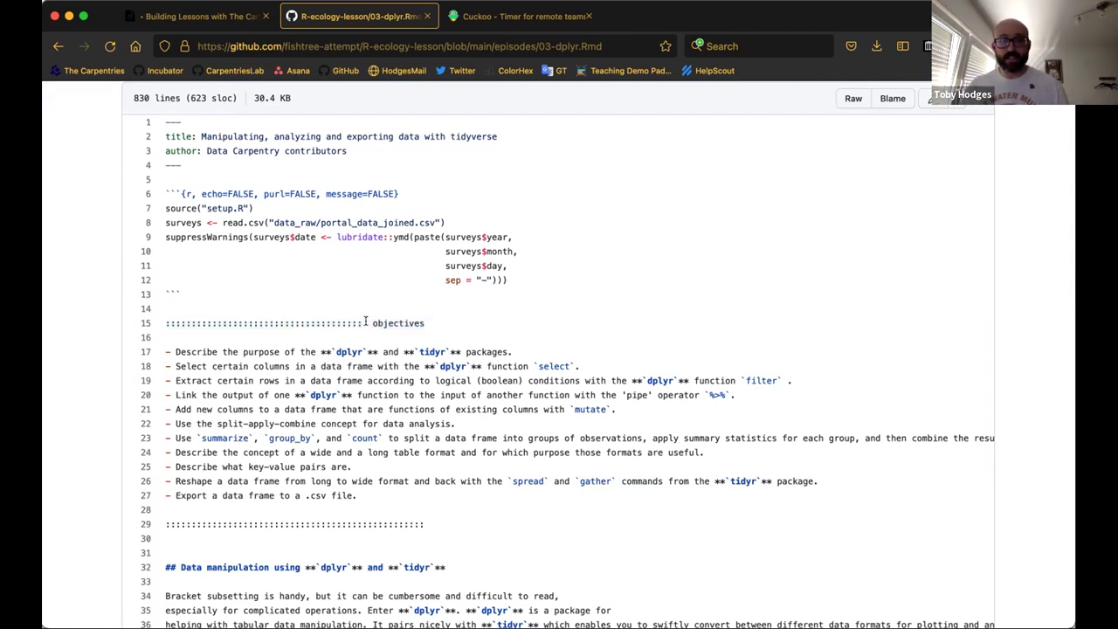
Highlight the word "objectives" on line 15 and the closing row of colons on line 29.
left_click_drag(360, 319, 374, 326)
left_click(374, 326)
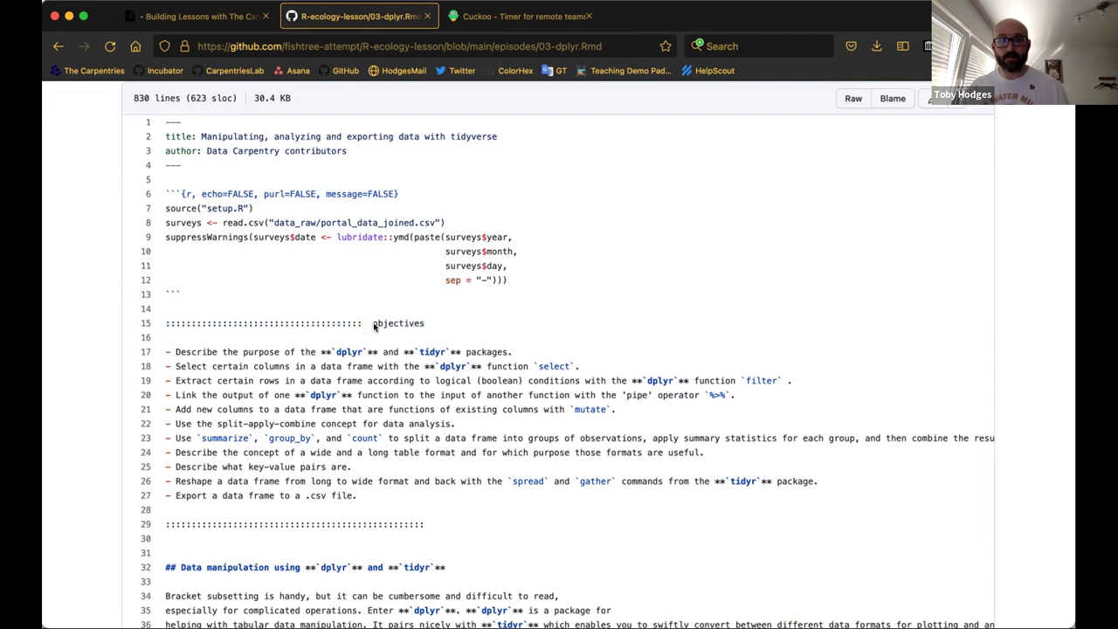
double_click(374, 326)
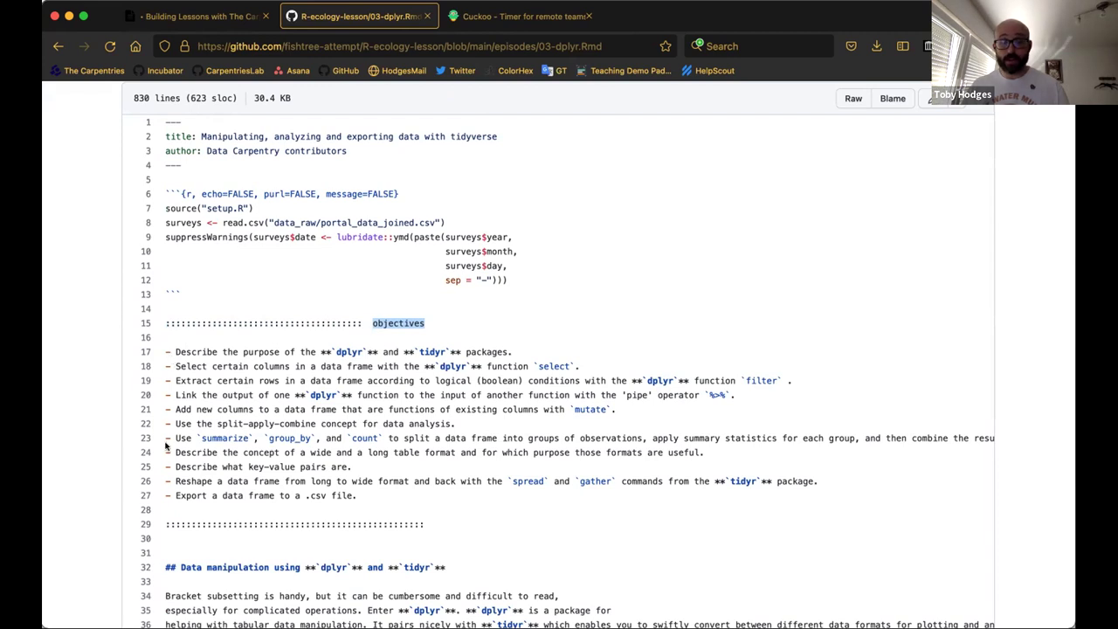
double_click(197, 525)
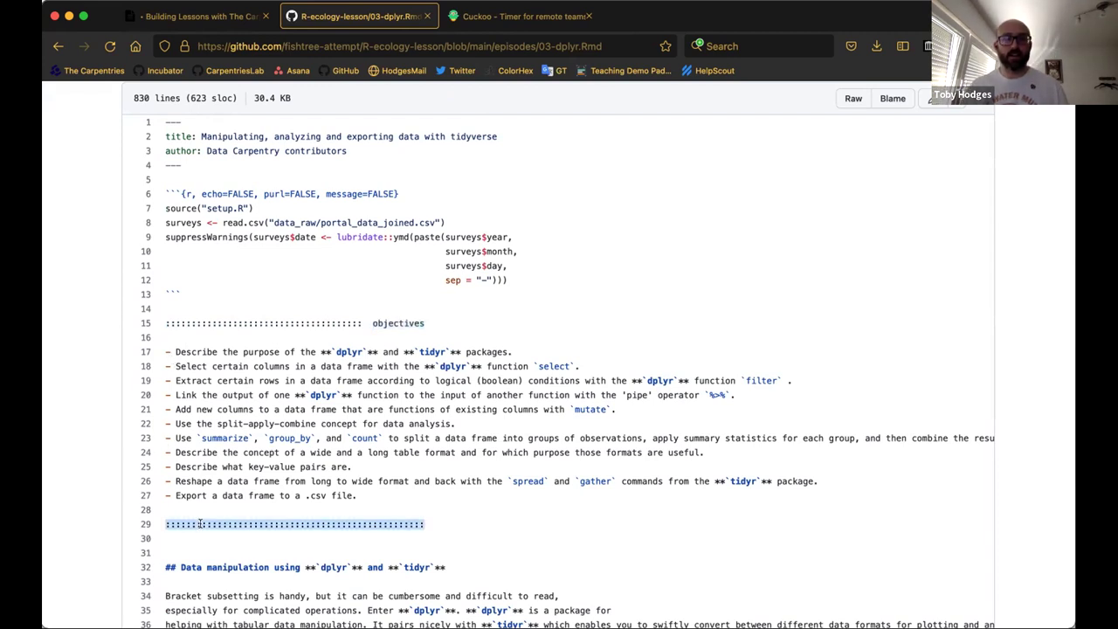
left_click(426, 524)
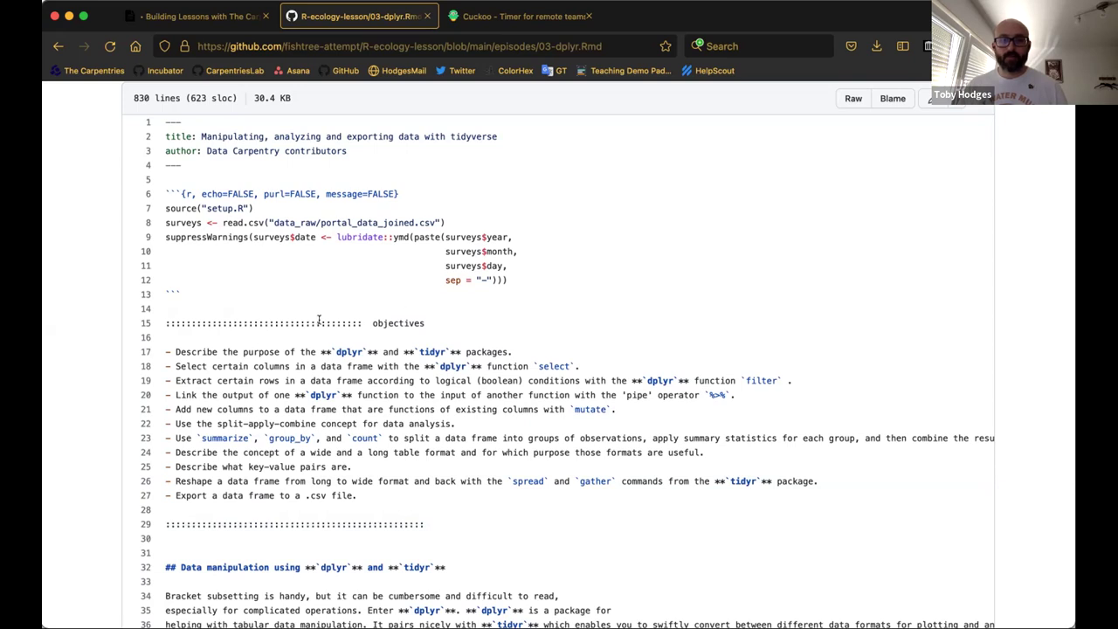
Highlight the end of the objectives block's opening line on line 15, and the full row of colons closing it on line 29.
left_click_drag(285, 321, 418, 338)
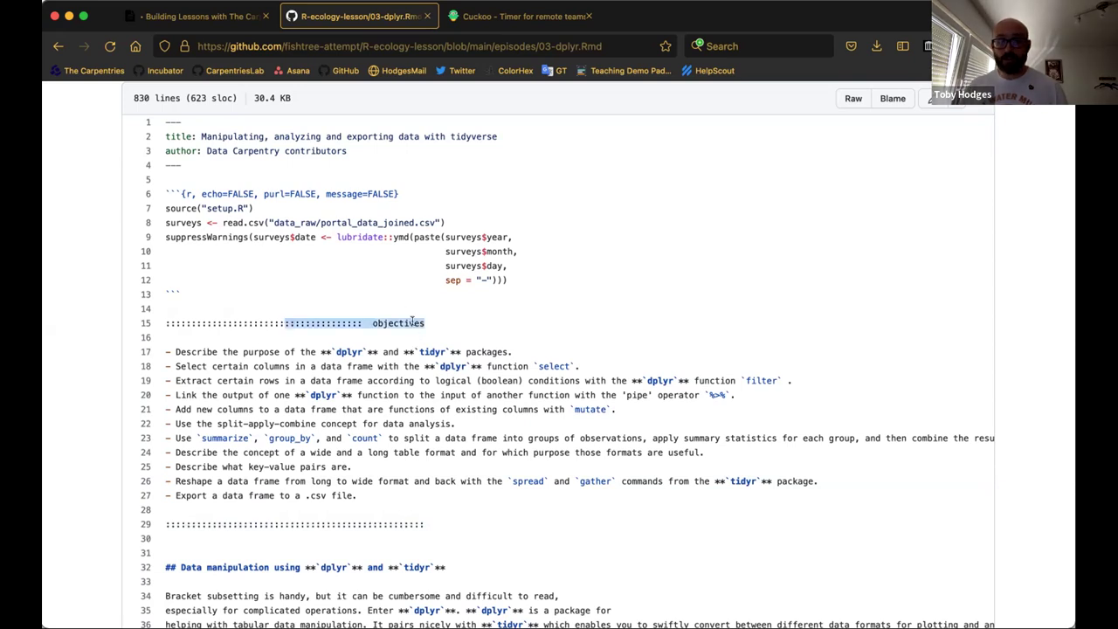
left_click(411, 321)
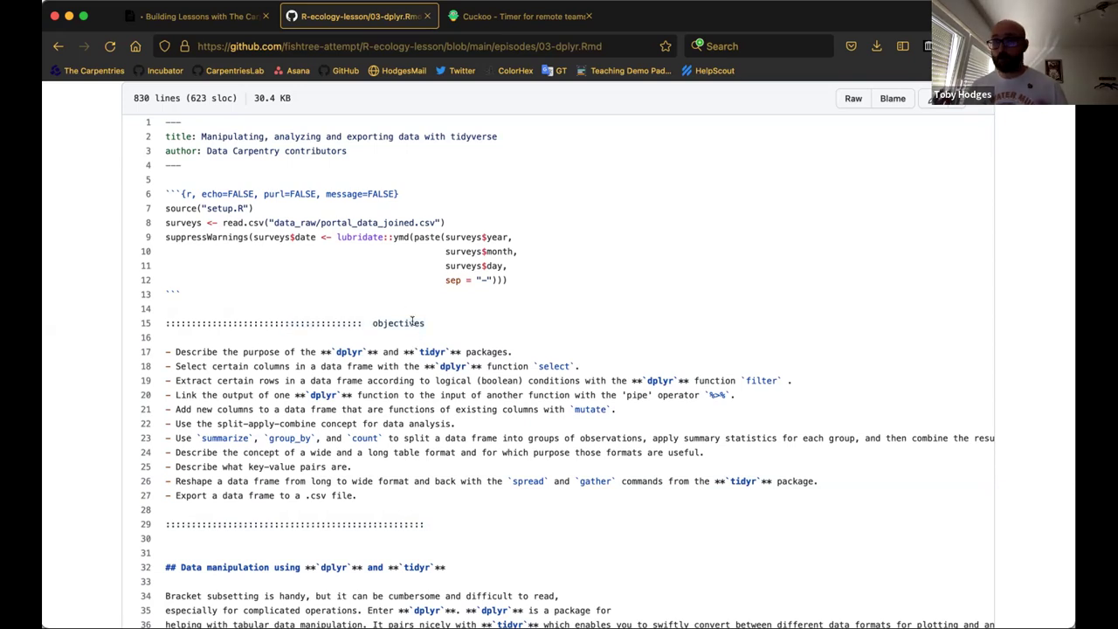
double_click(354, 523)
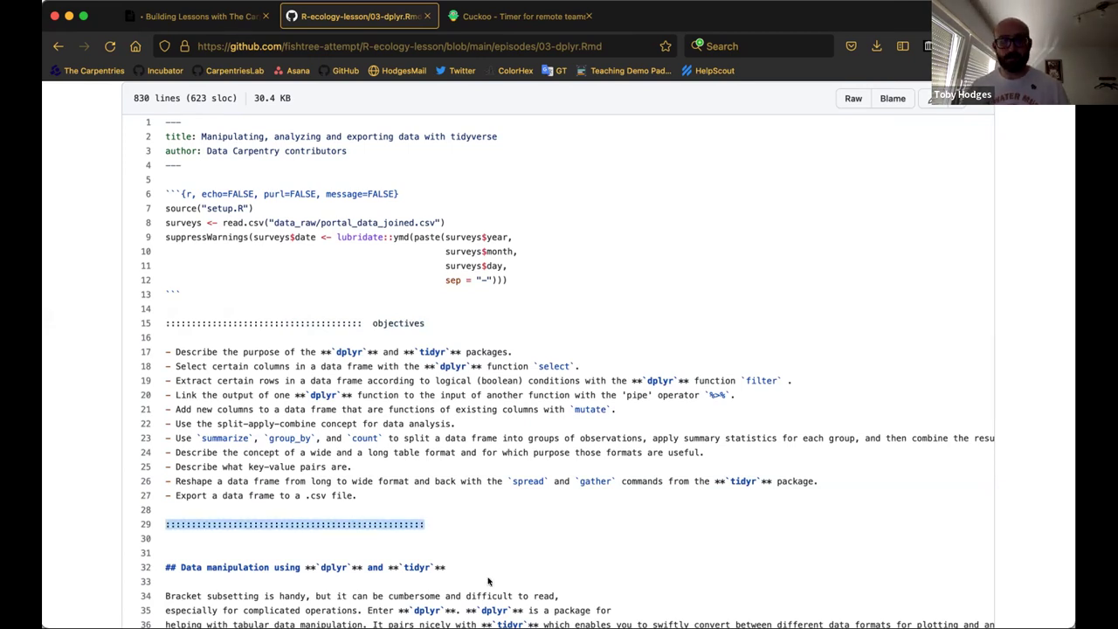
left_click(463, 515)
Highlight the challenge block's opening on line 199 and the opening of its nested solution block on line 206.
scroll(496, 532, "down", 3)
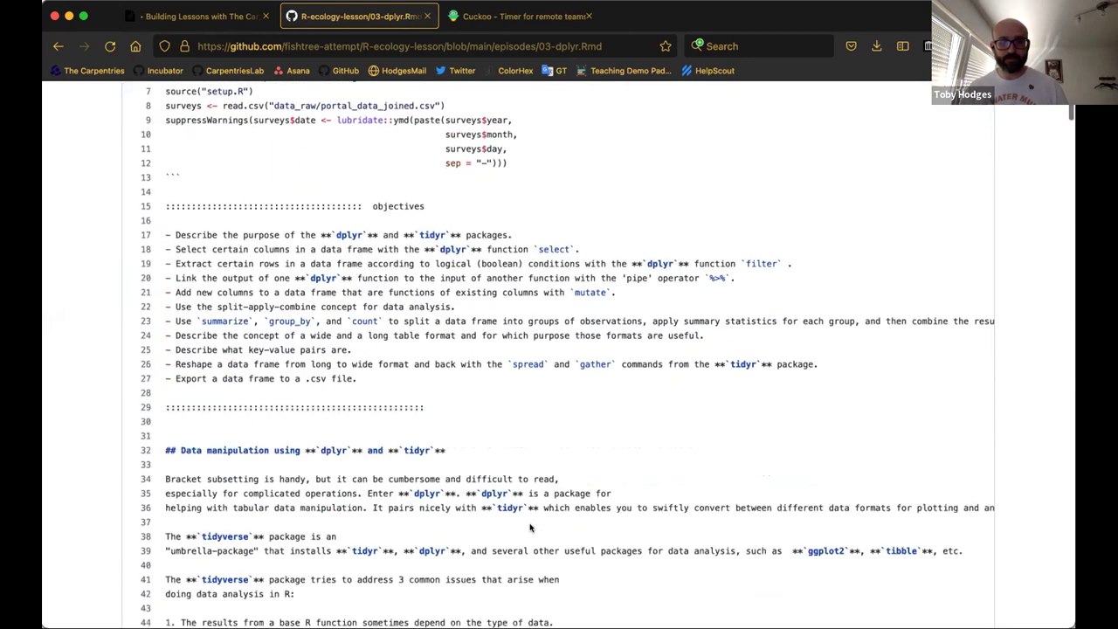
scroll(529, 527, "down", 7)
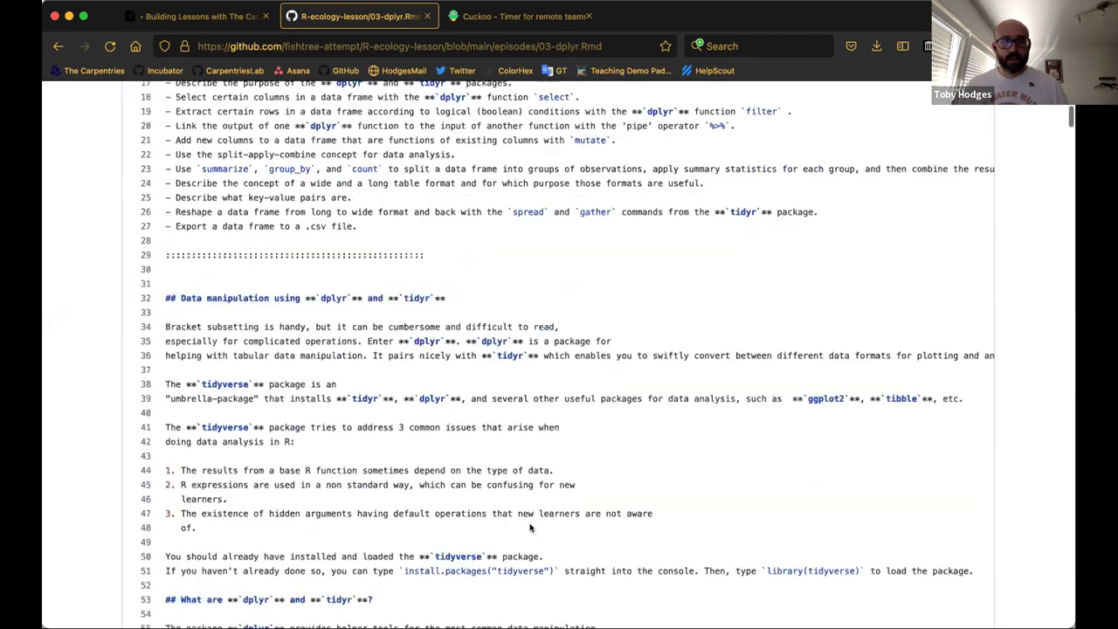
scroll(530, 526, "down", 20)
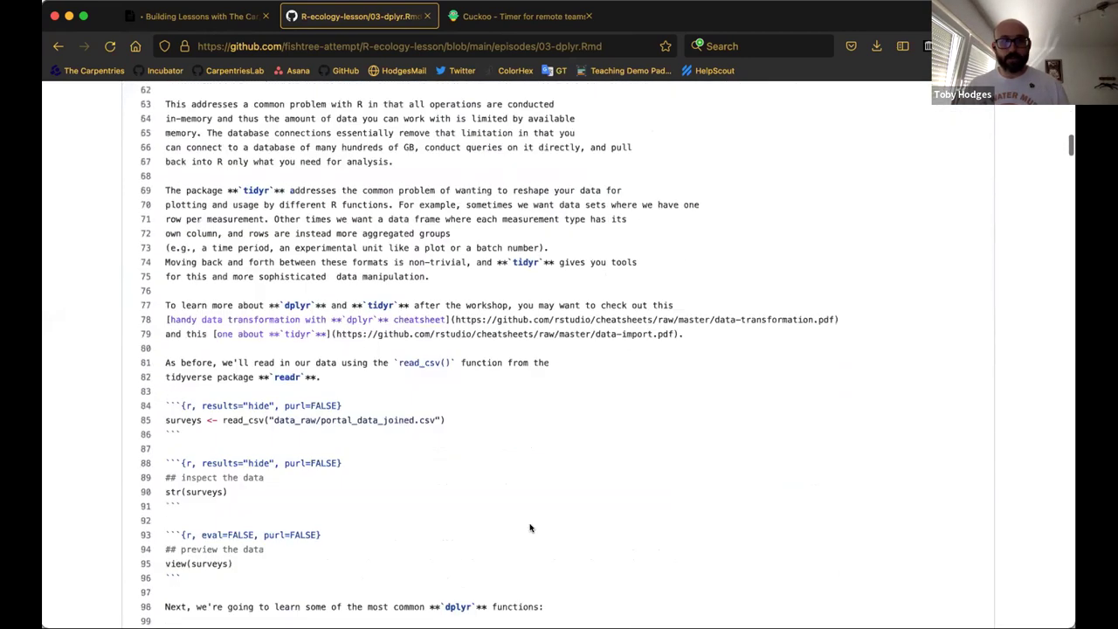
scroll(529, 527, "down", 15)
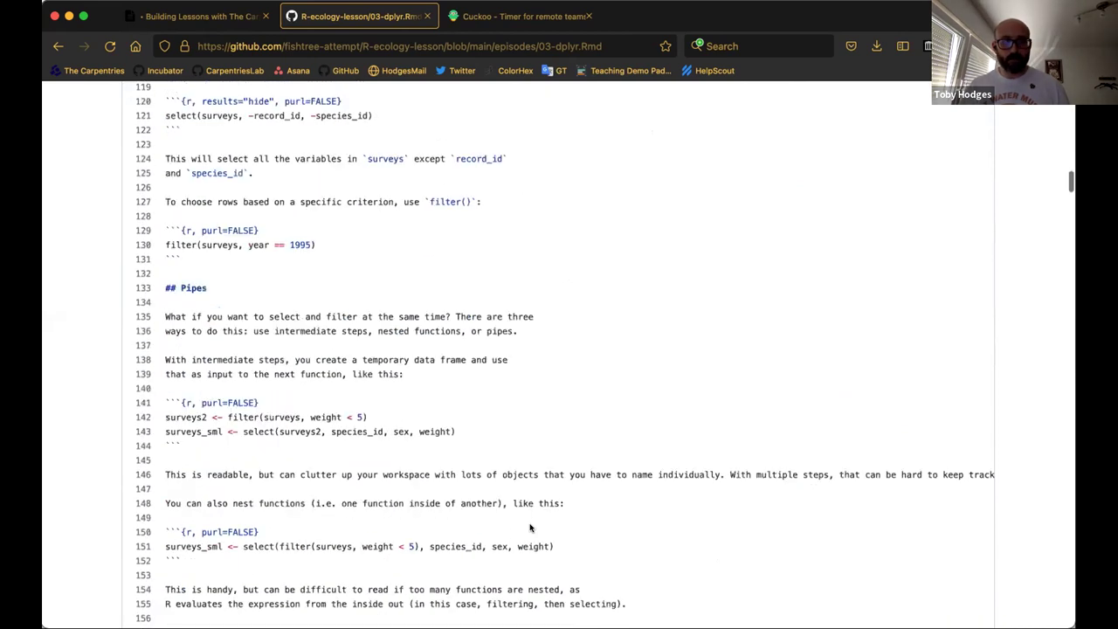
scroll(529, 527, "down", 9)
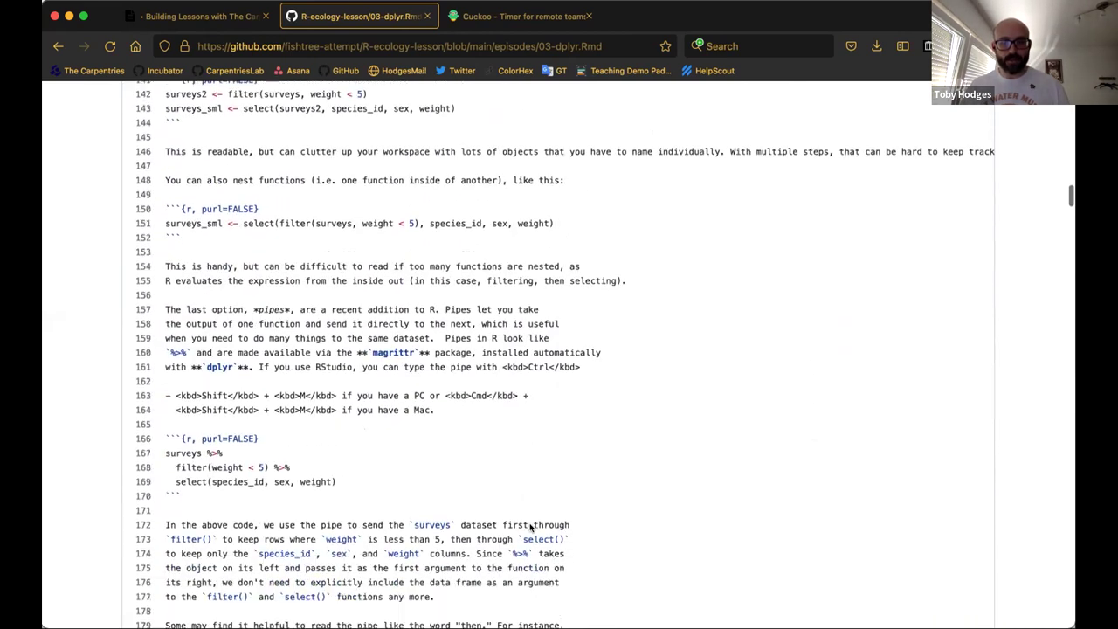
scroll(529, 527, "down", 5)
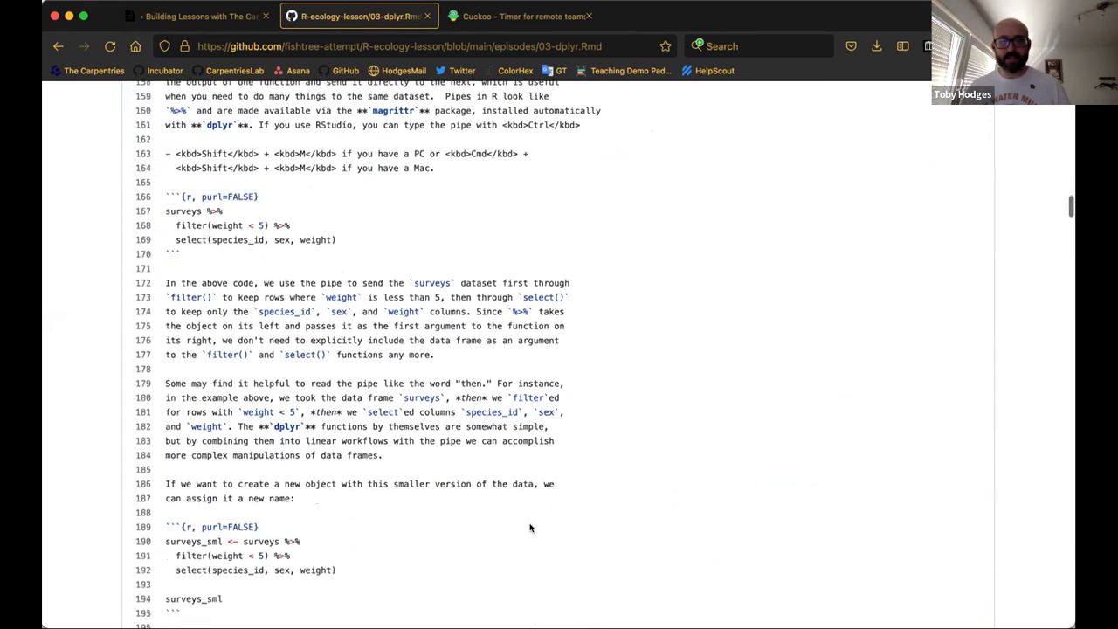
scroll(529, 526, "down", 2)
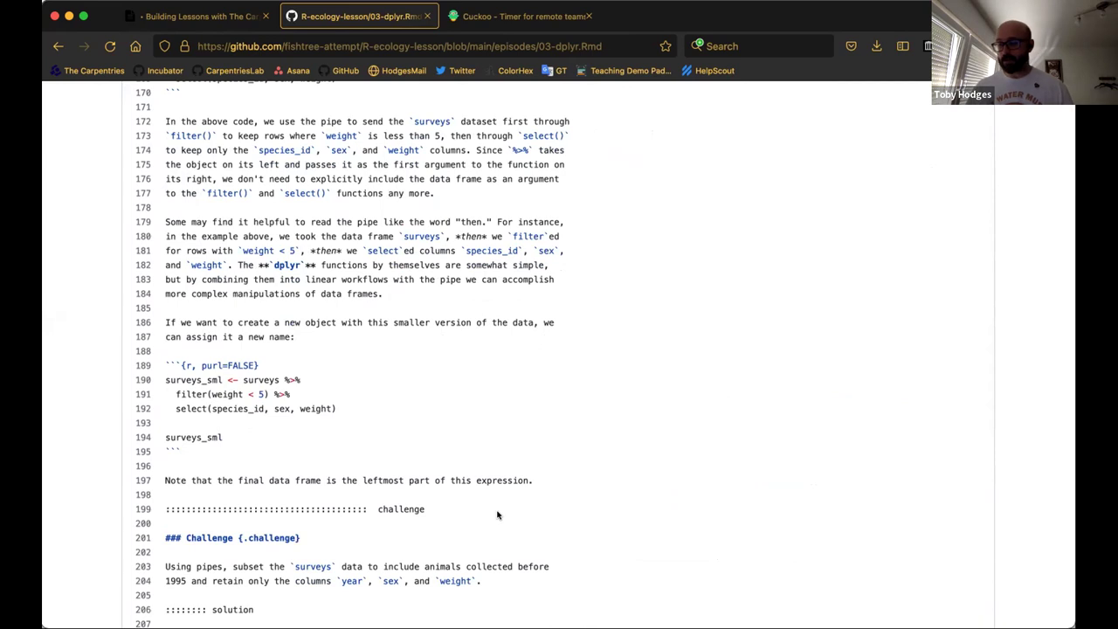
scroll(497, 514, "down", 5)
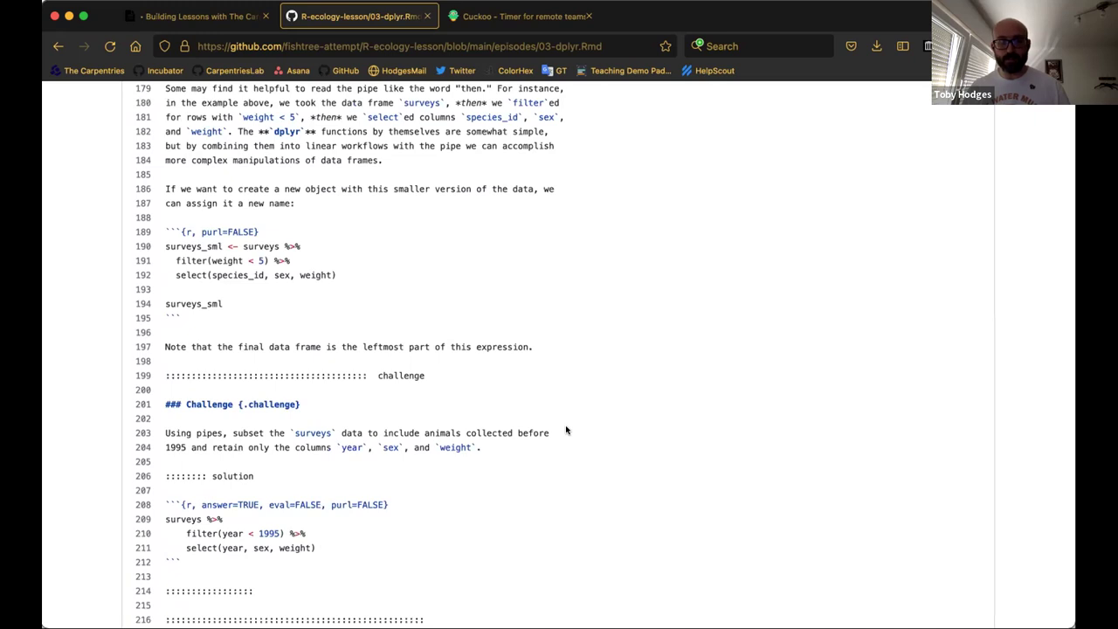
scroll(566, 429, "down", 2)
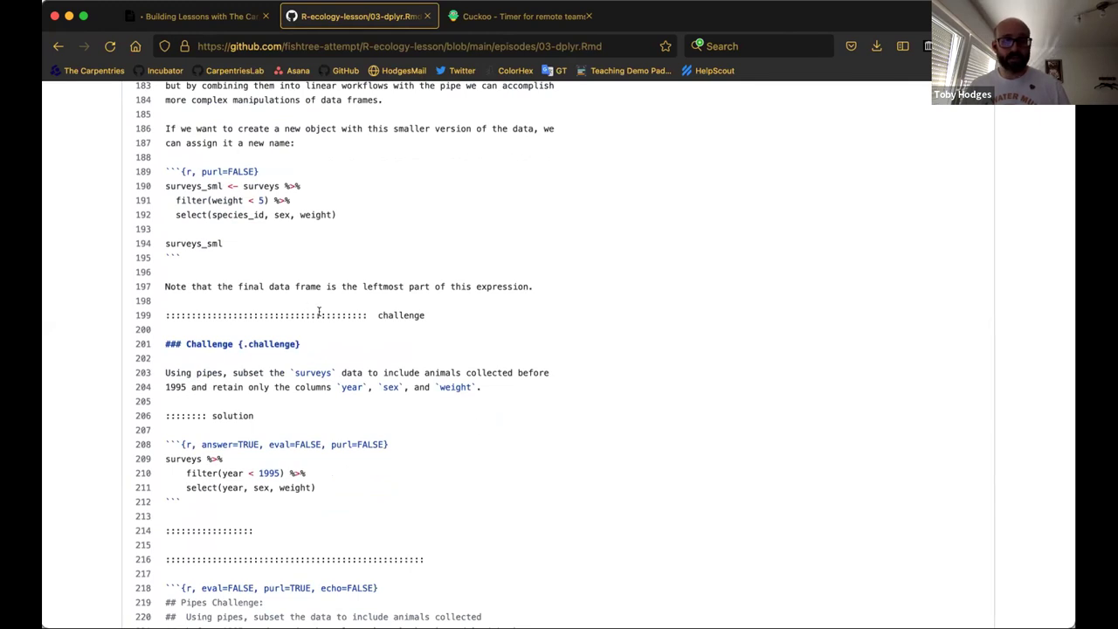
scroll(319, 317, "down", 1)
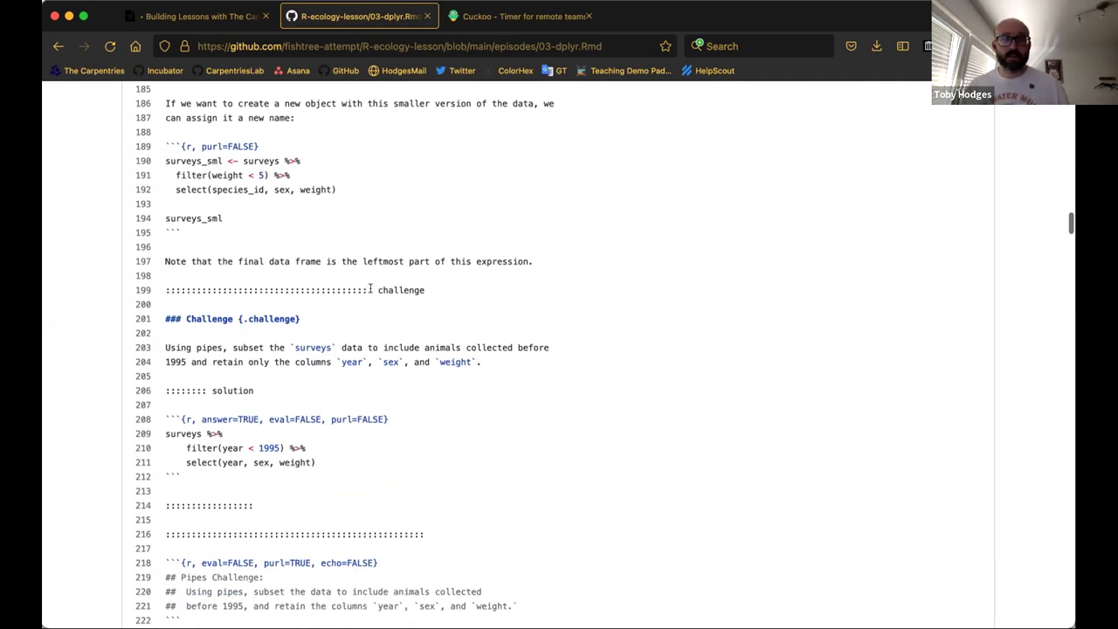
left_click_drag(335, 289, 427, 292)
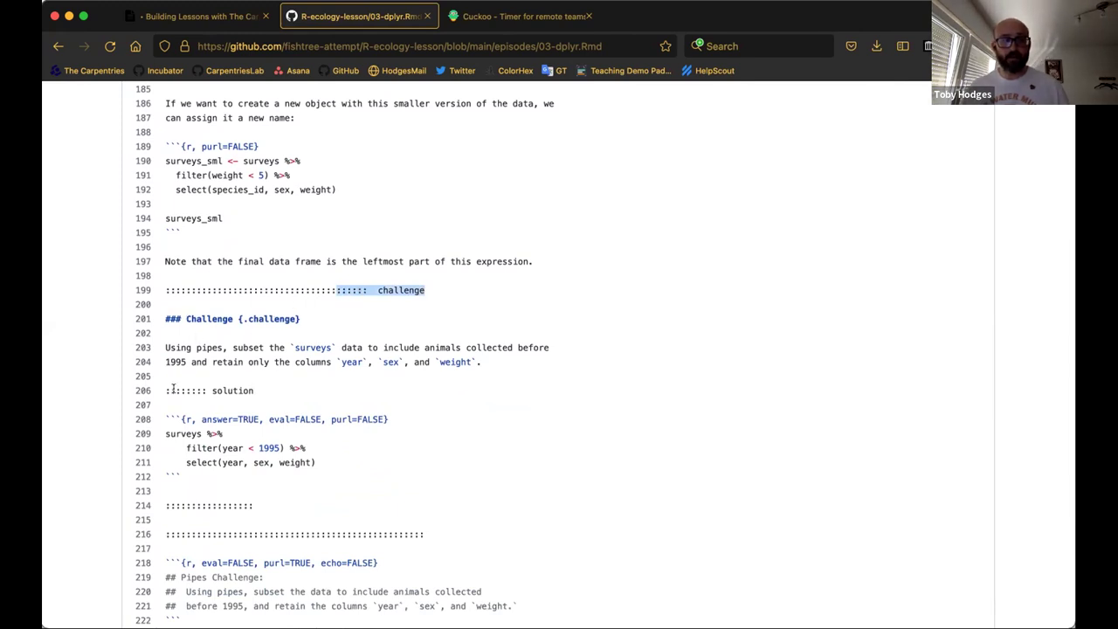
left_click_drag(174, 390, 251, 396)
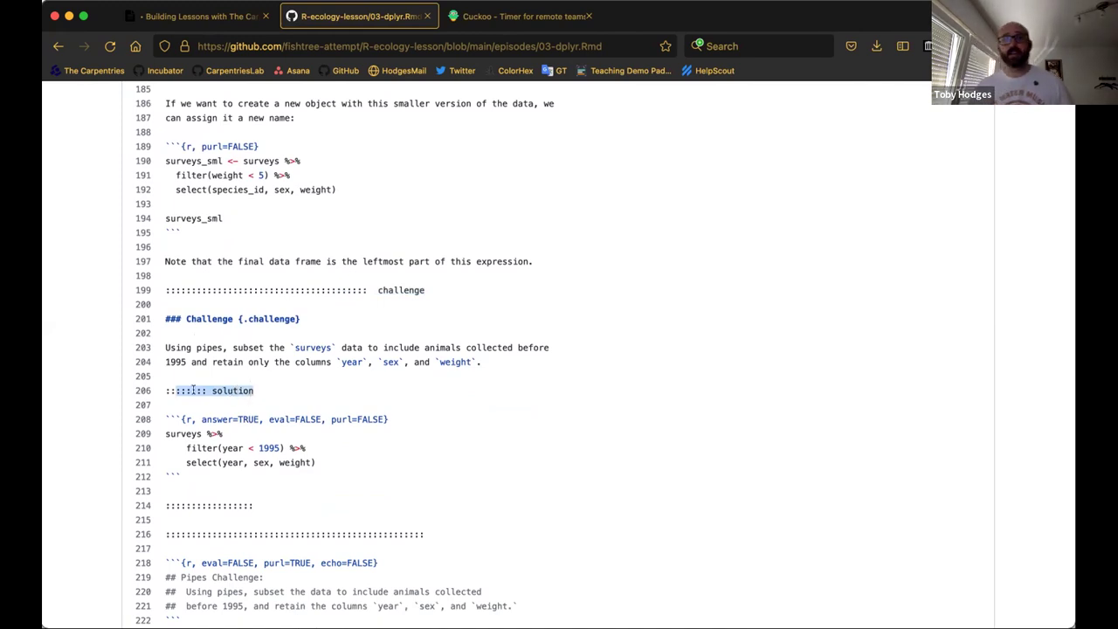
left_click(245, 389)
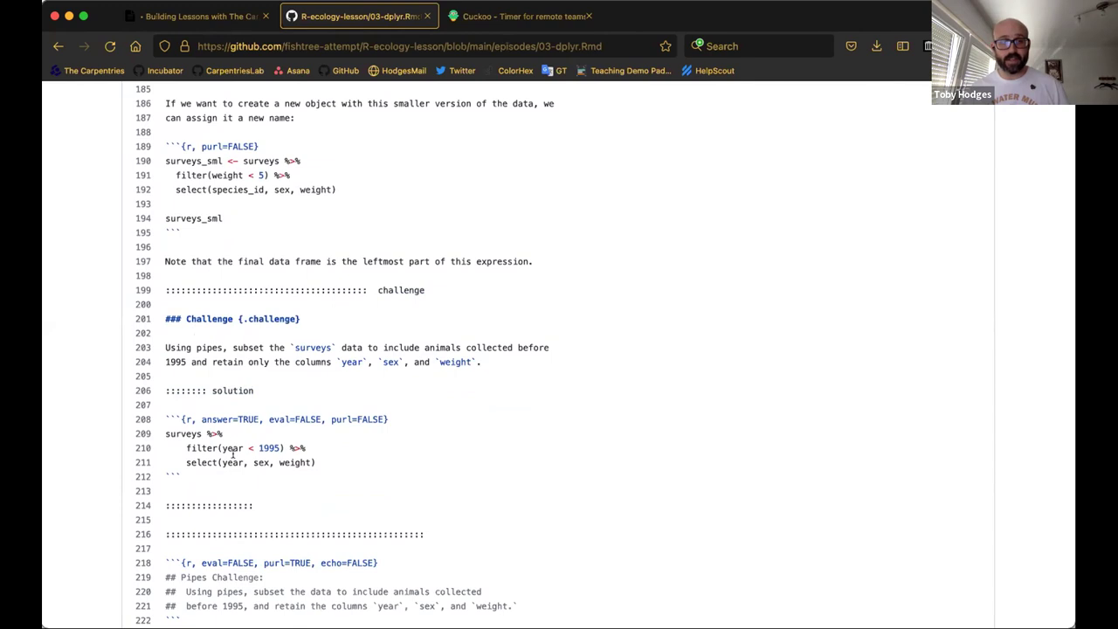
Highlight the colons closing the challenge block on line 216 and those closing the nested solution on line 214.
left_click_drag(197, 504, 426, 533)
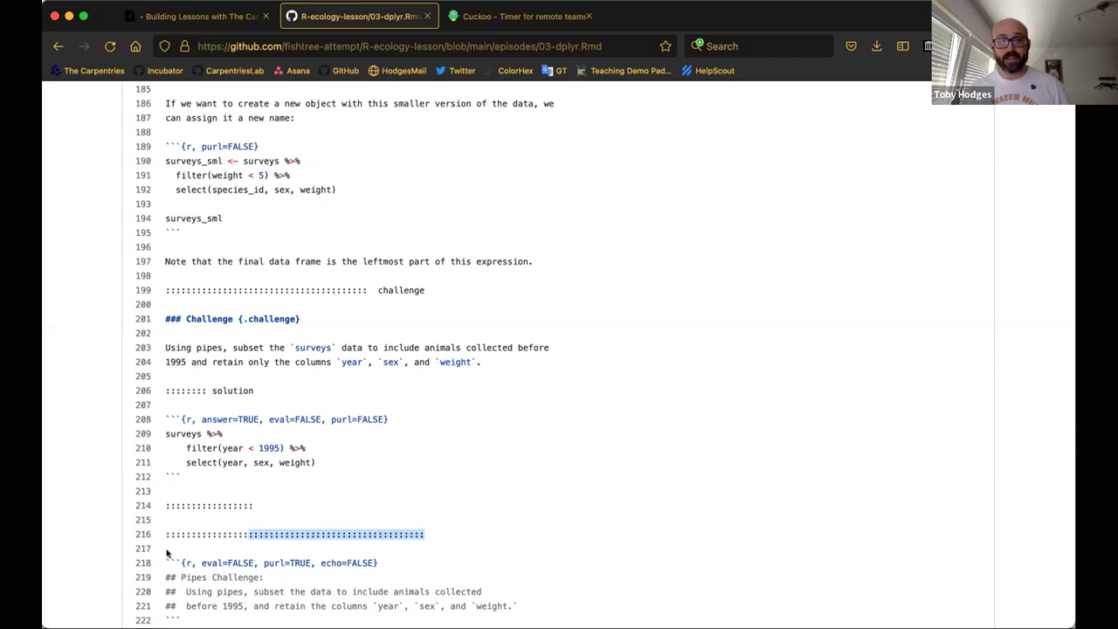
left_click_drag(185, 504, 442, 533)
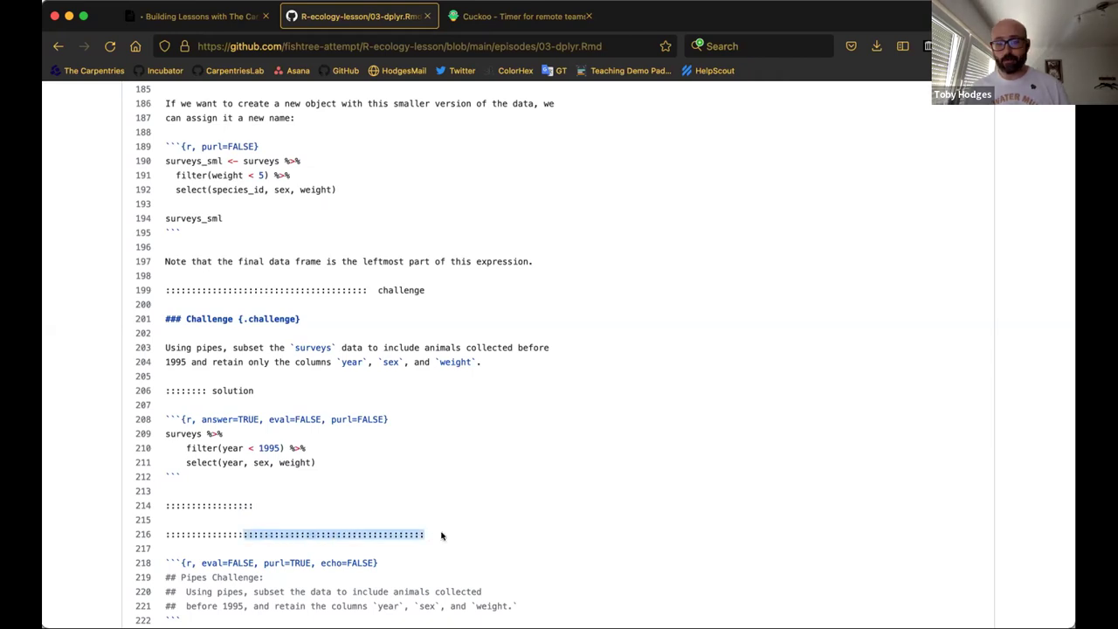
double_click(200, 498)
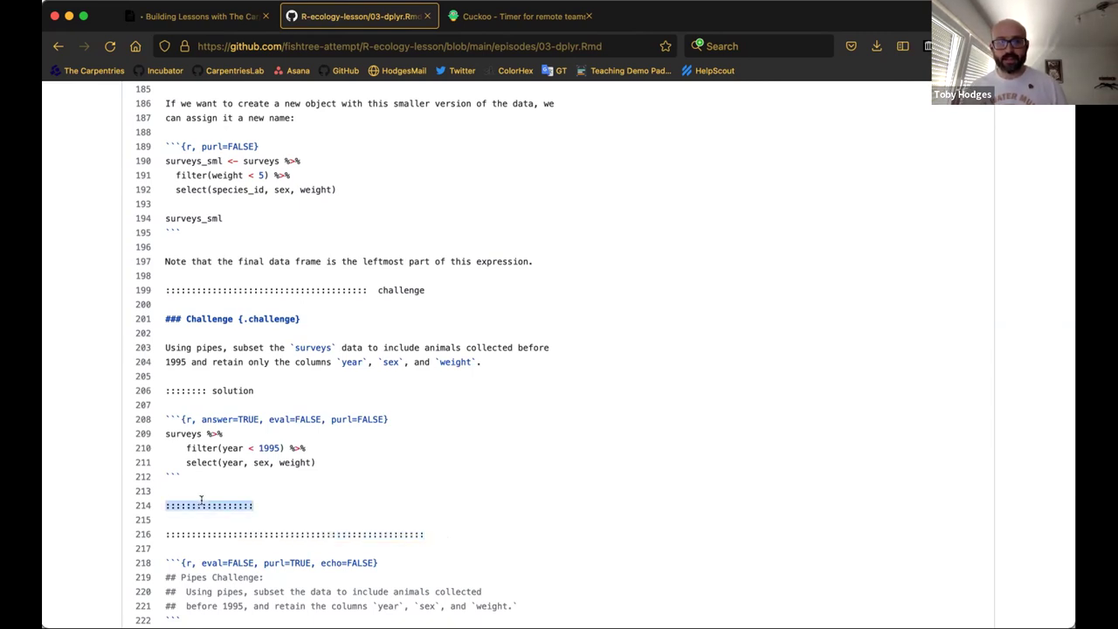
left_click(258, 507)
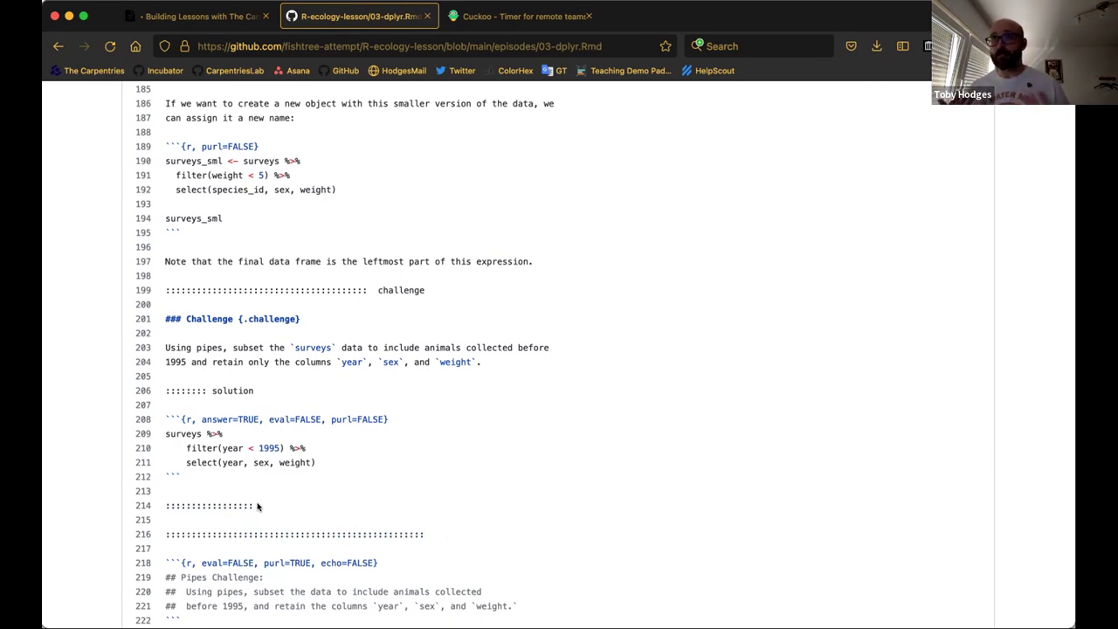
Highlight the solution block's closing line 214 and opening line 206, plus the challenge's closing row of colons on line 216.
double_click(239, 505)
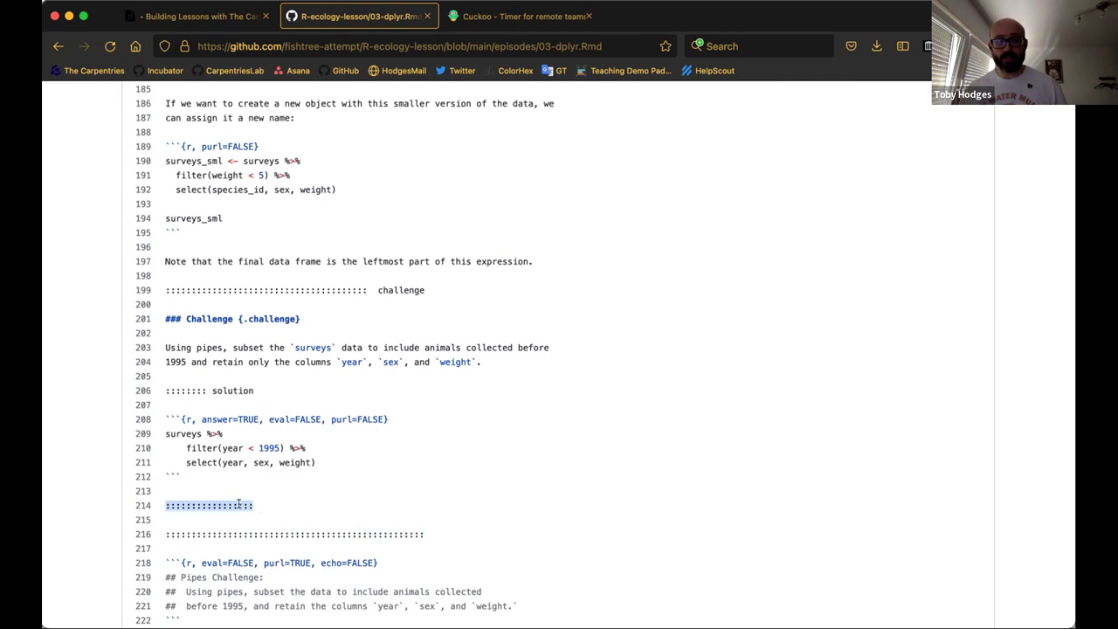
triple_click(186, 389)
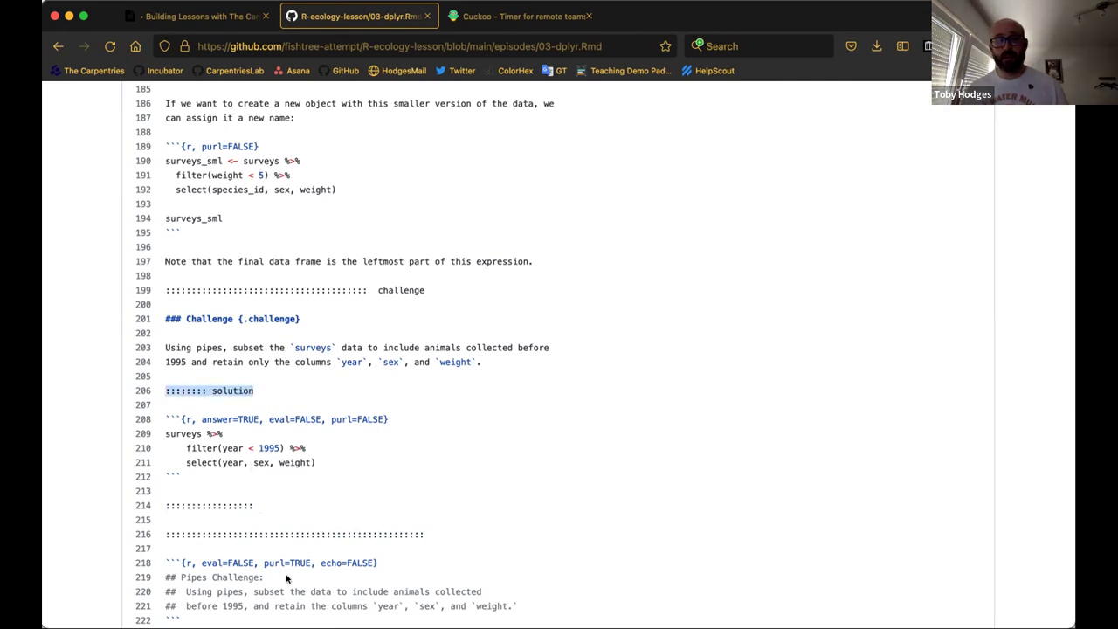
double_click(264, 533)
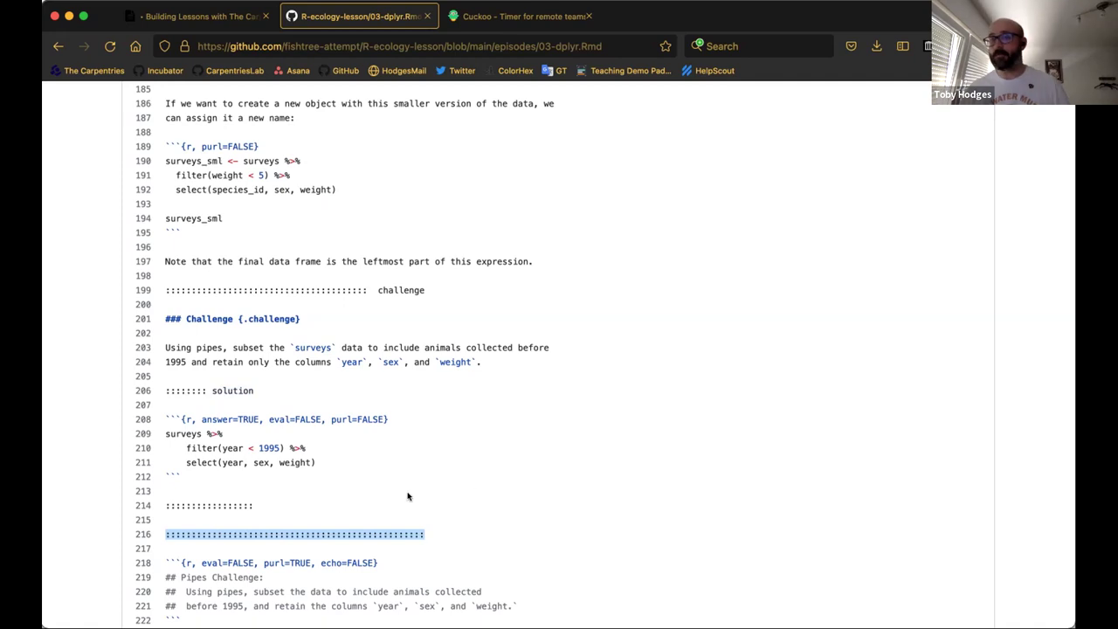
left_click(439, 529)
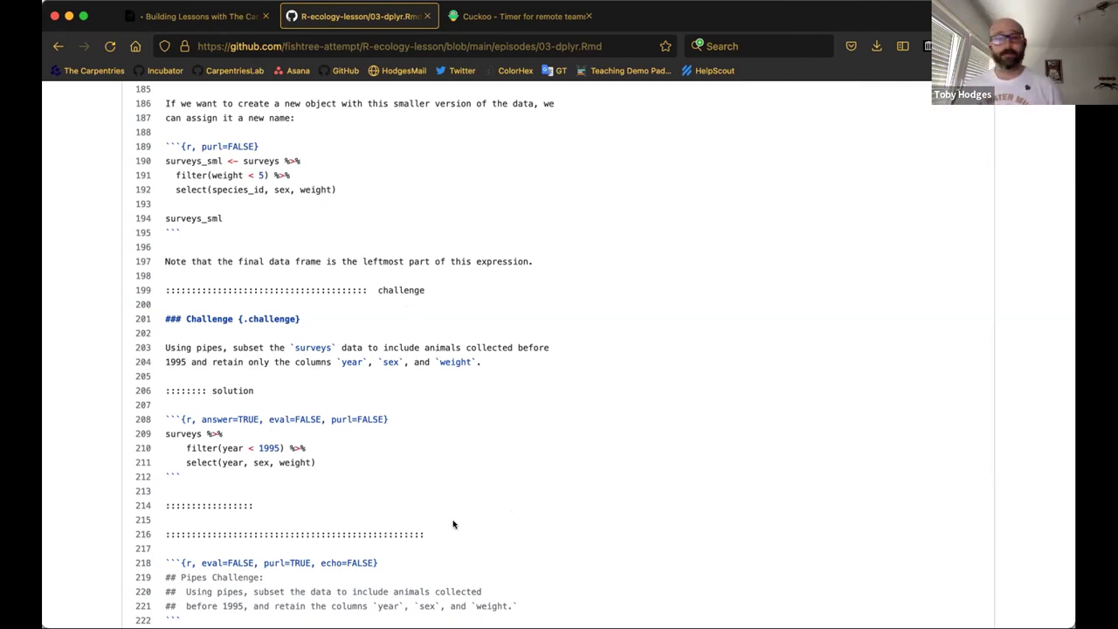
Highlight the Mutate heading on line 224 and the whole instructor note block on lines 226 to 233.
scroll(489, 517, "down", 3)
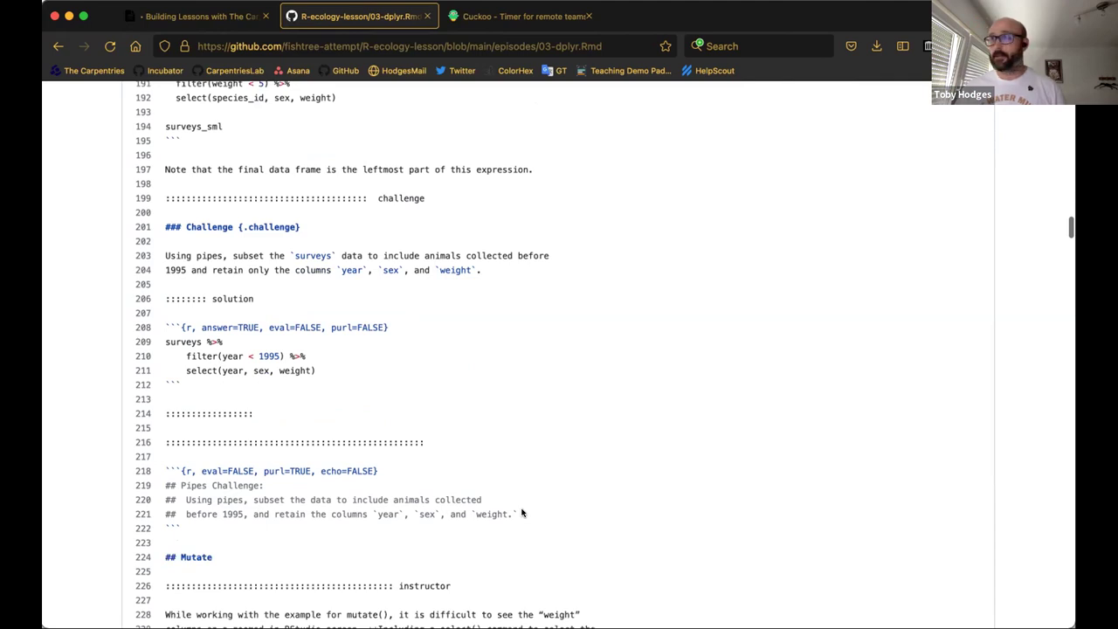
scroll(521, 513, "down", 6)
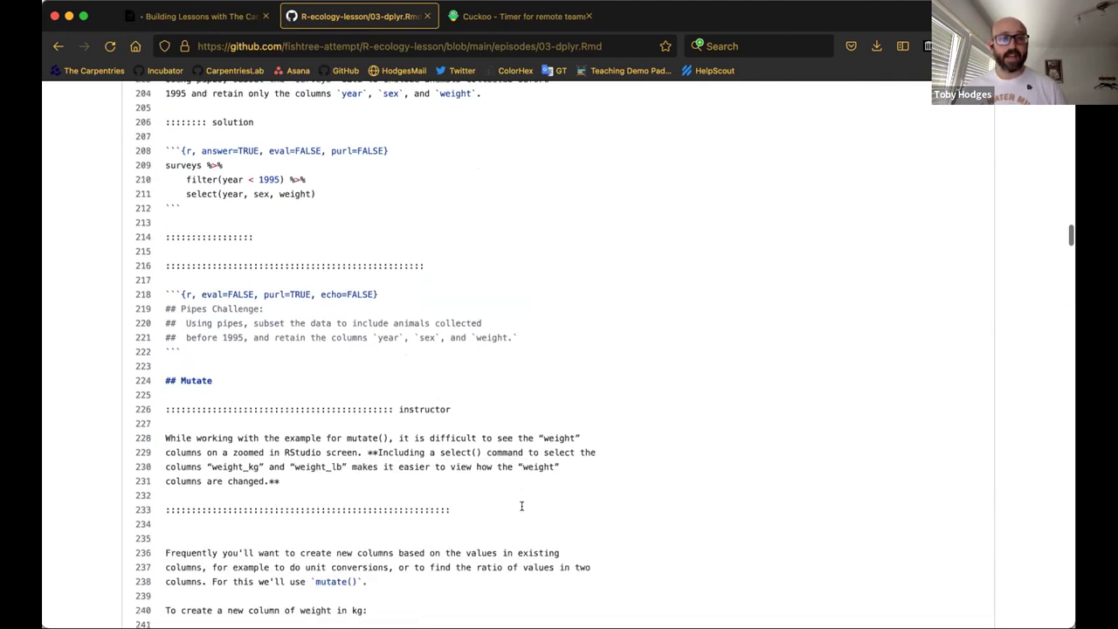
scroll(522, 506, "down", 4)
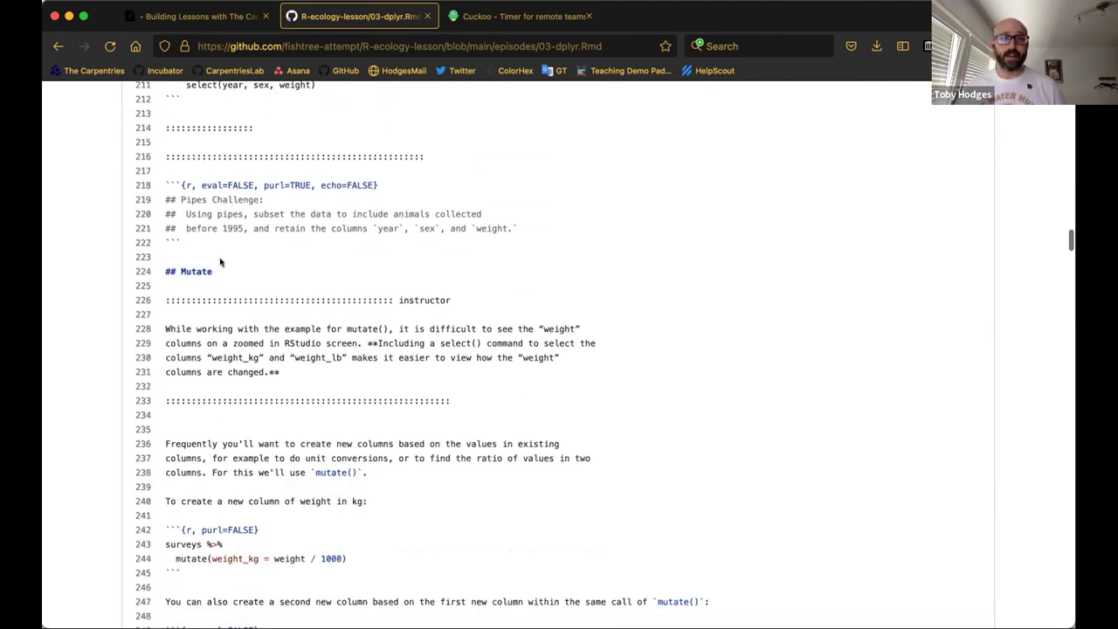
left_click_drag(211, 271, 163, 269)
left_click(190, 273)
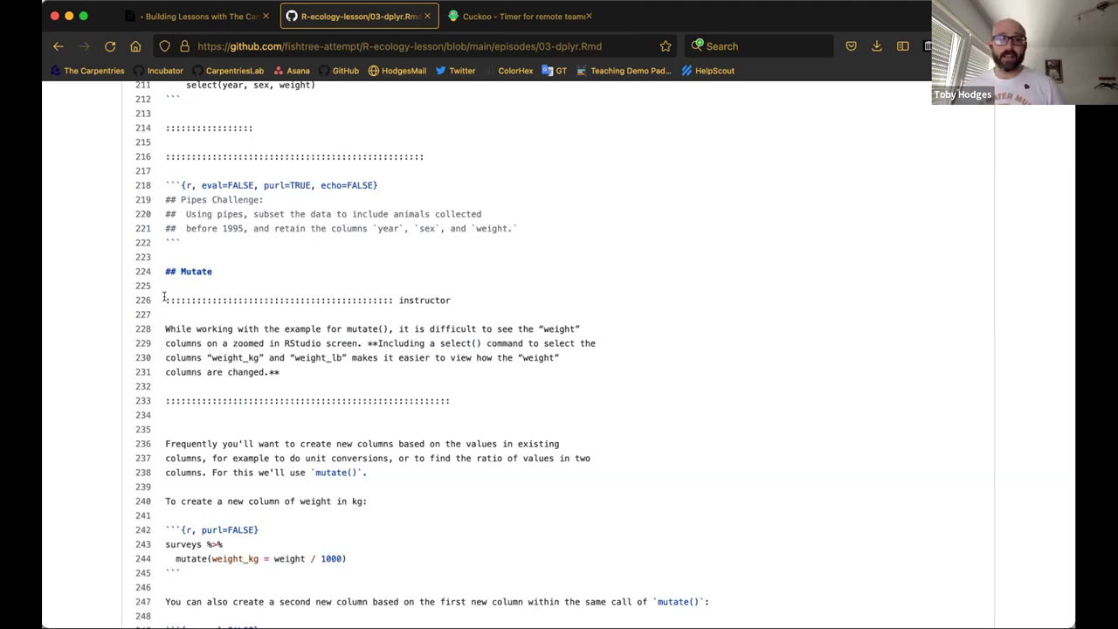
left_click_drag(166, 302, 482, 401)
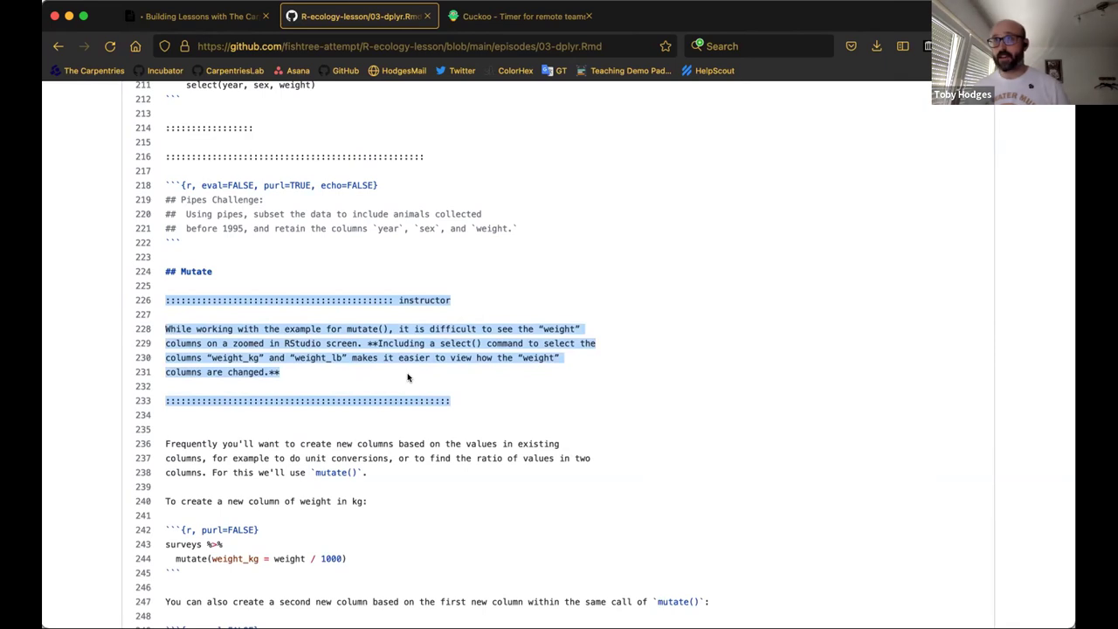
left_click(459, 299)
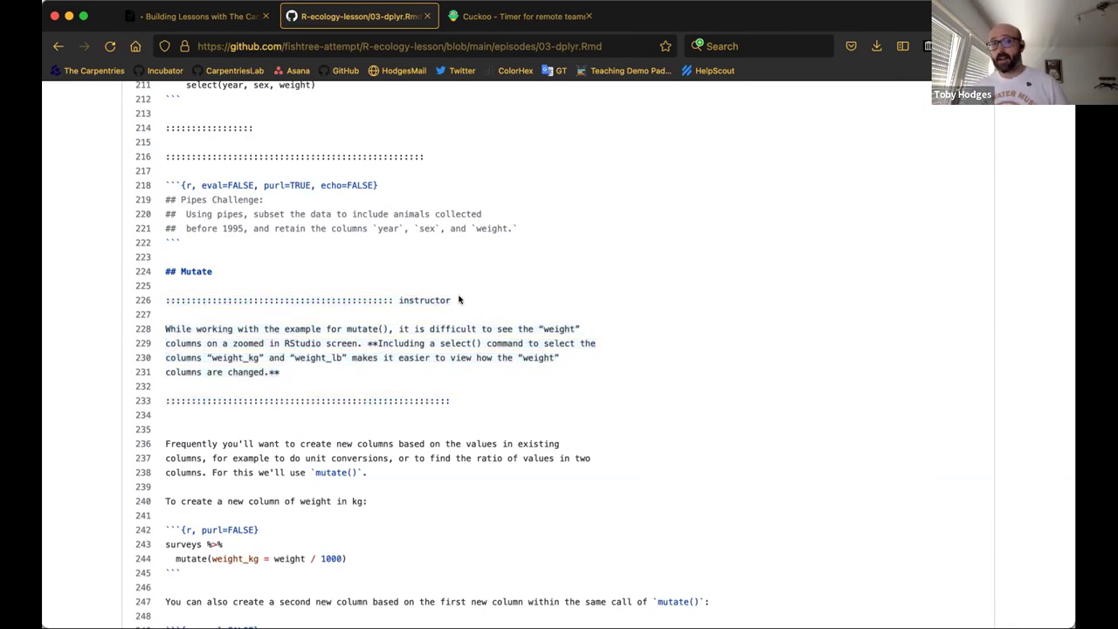
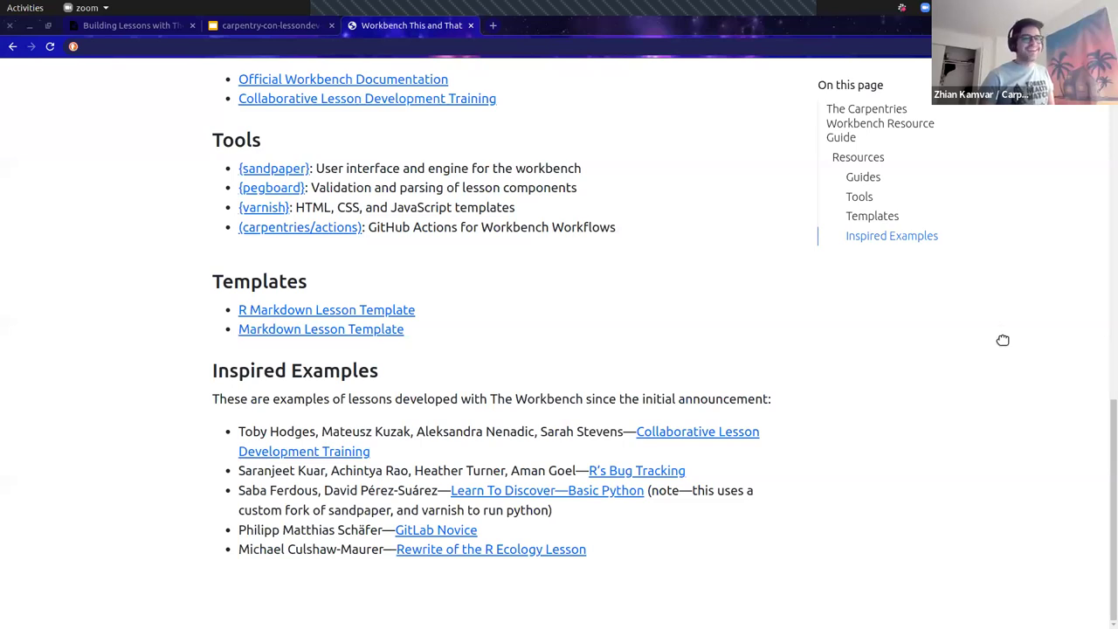
Review The Carpentries Workbench Resource Guide from its introduction and beta phase notice down to the Guides, Tools and Templates links.
scroll(404, 169, "up", 6)
scroll(405, 169, "up", 13)
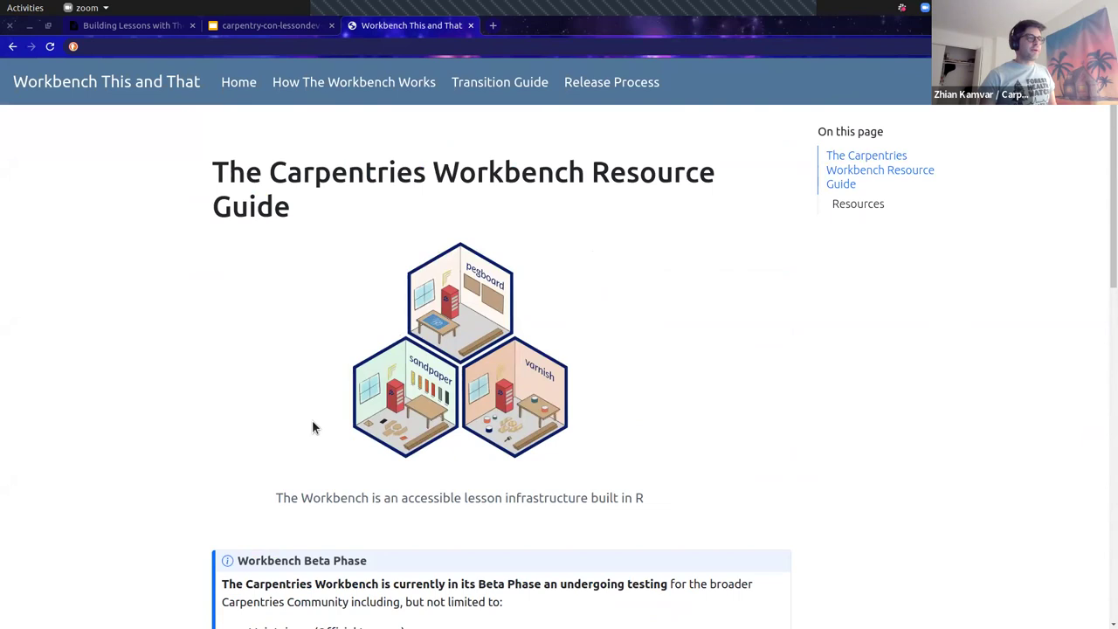
scroll(564, 358, "down", 9)
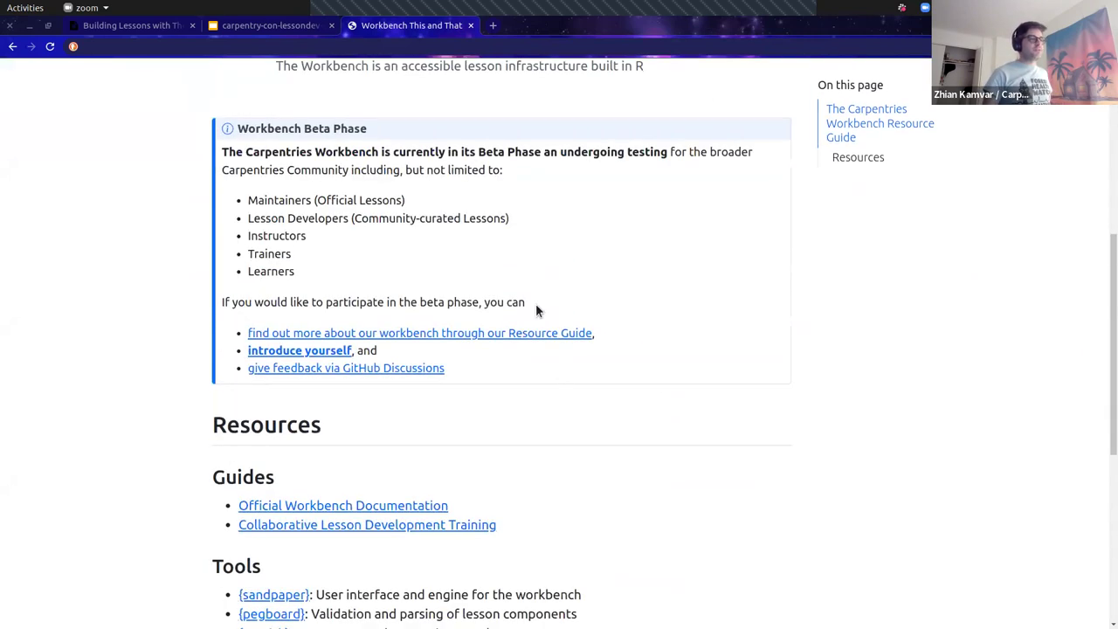
scroll(562, 381, "down", 2)
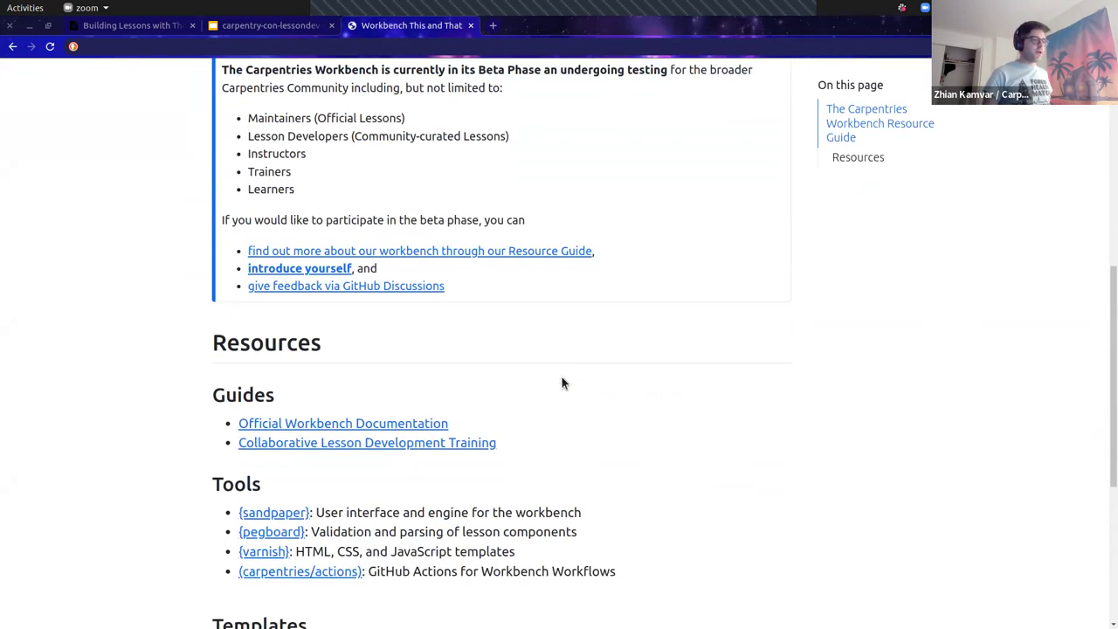
scroll(562, 376, "down", 6)
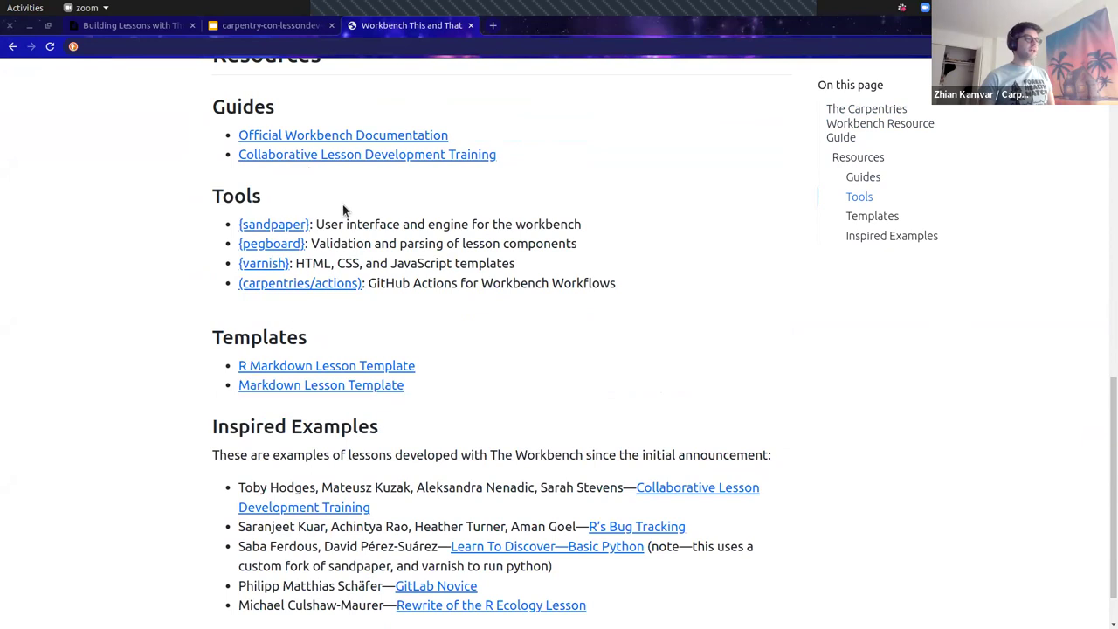
Open the R Markdown Lesson Template and the Markdown Lesson Template in separate background tabs.
middle_click(294, 372)
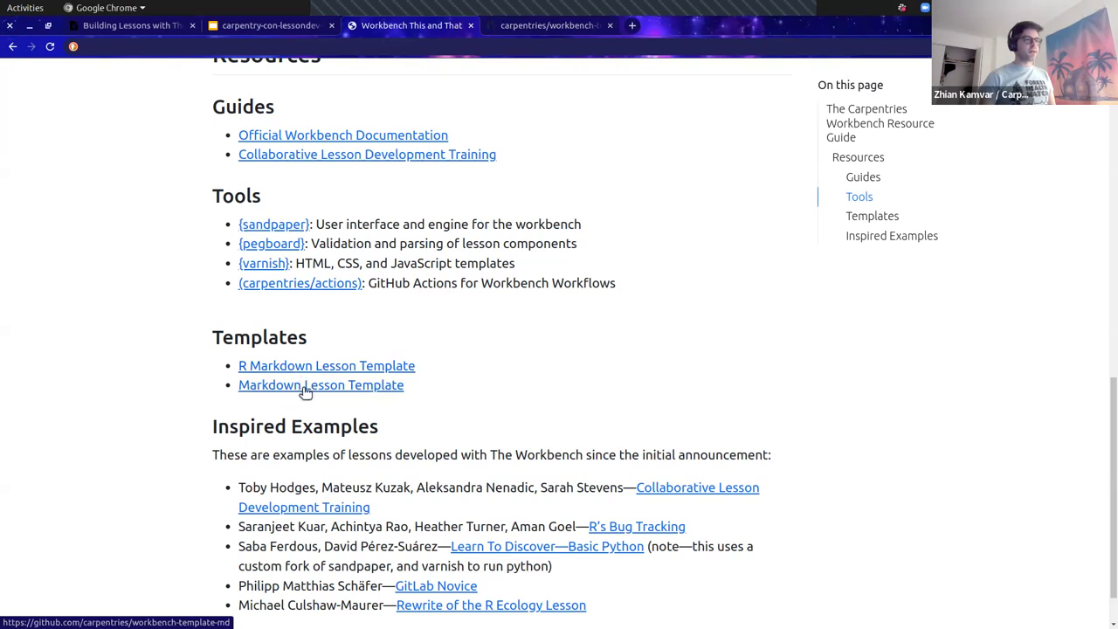
middle_click(304, 389)
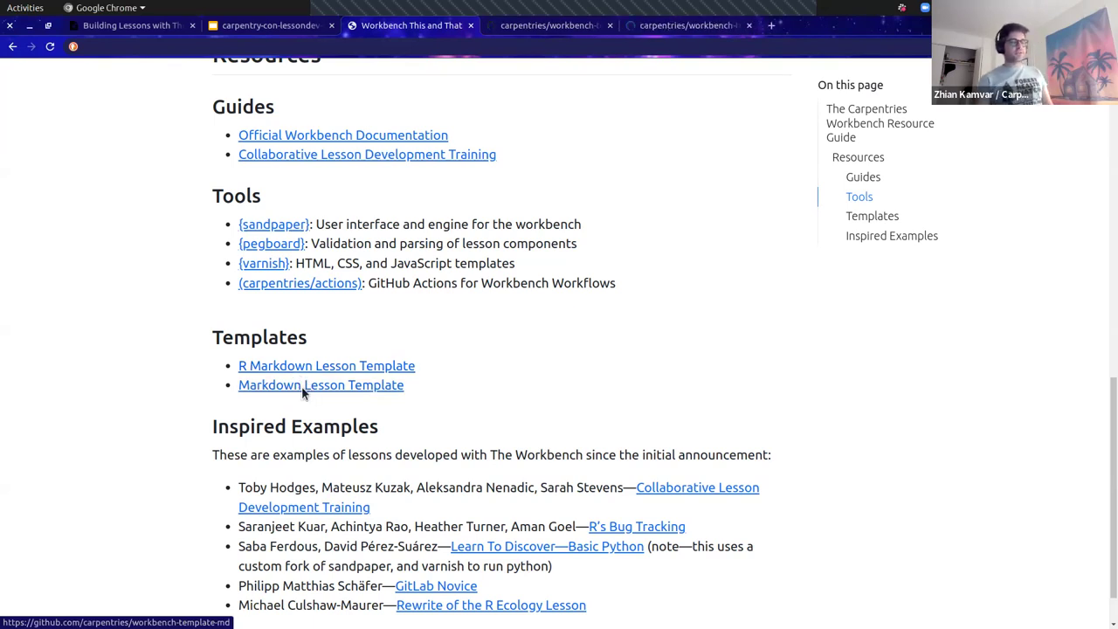
key("Tab")
left_click(488, 397)
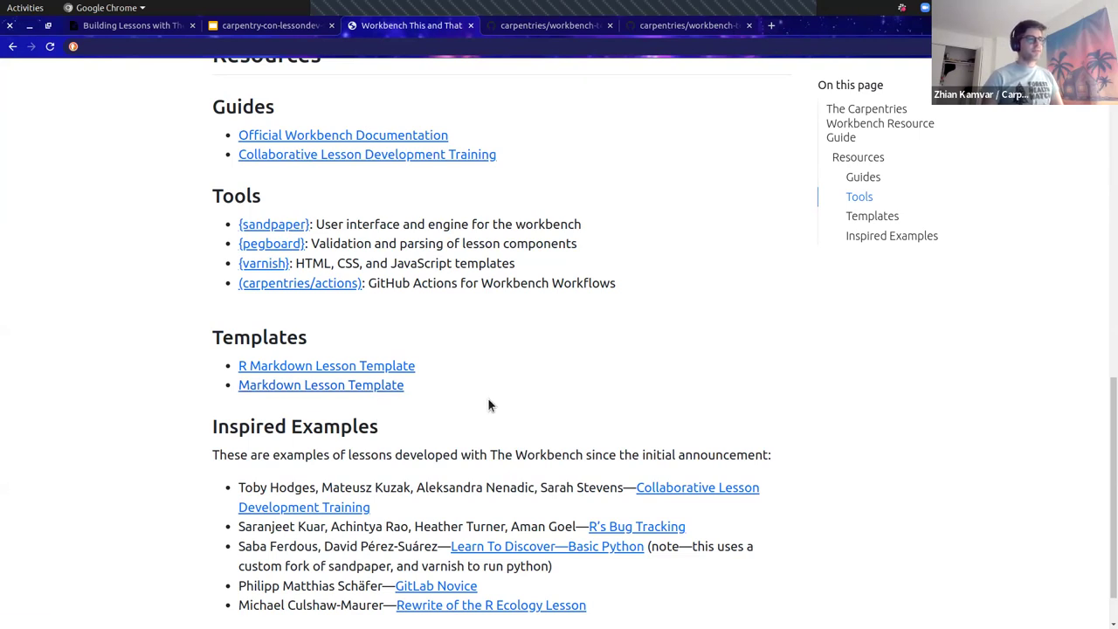
Show the workbench-template-rmd repository and look through its folders and files.
key("ctrl+Tab")
scroll(489, 395, "down", 2)
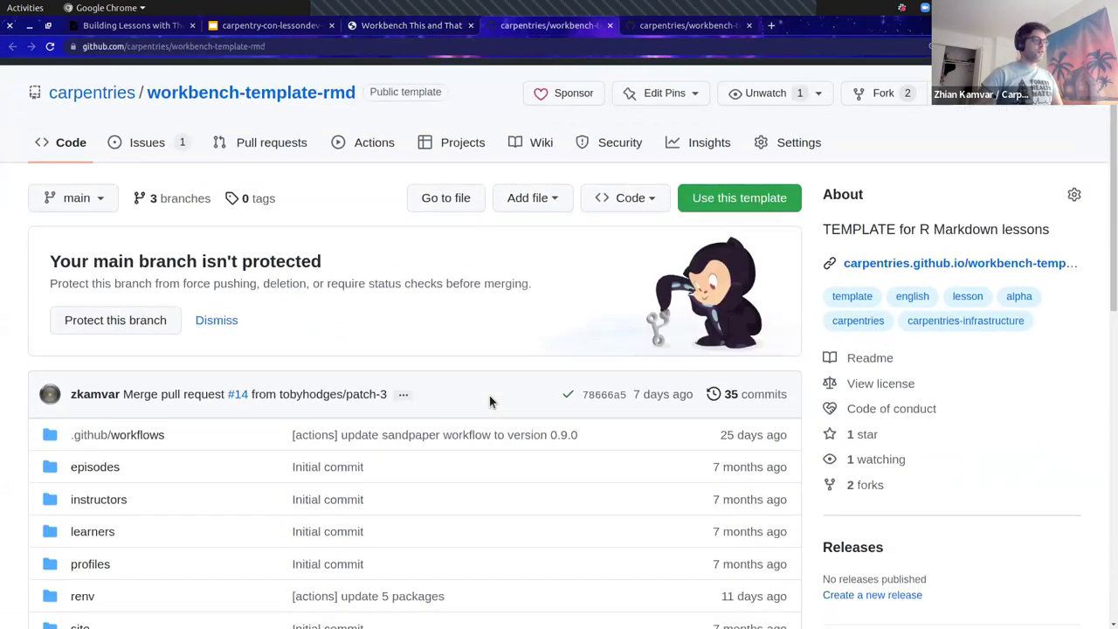
scroll(489, 394, "down", 5)
scroll(489, 394, "up", 1)
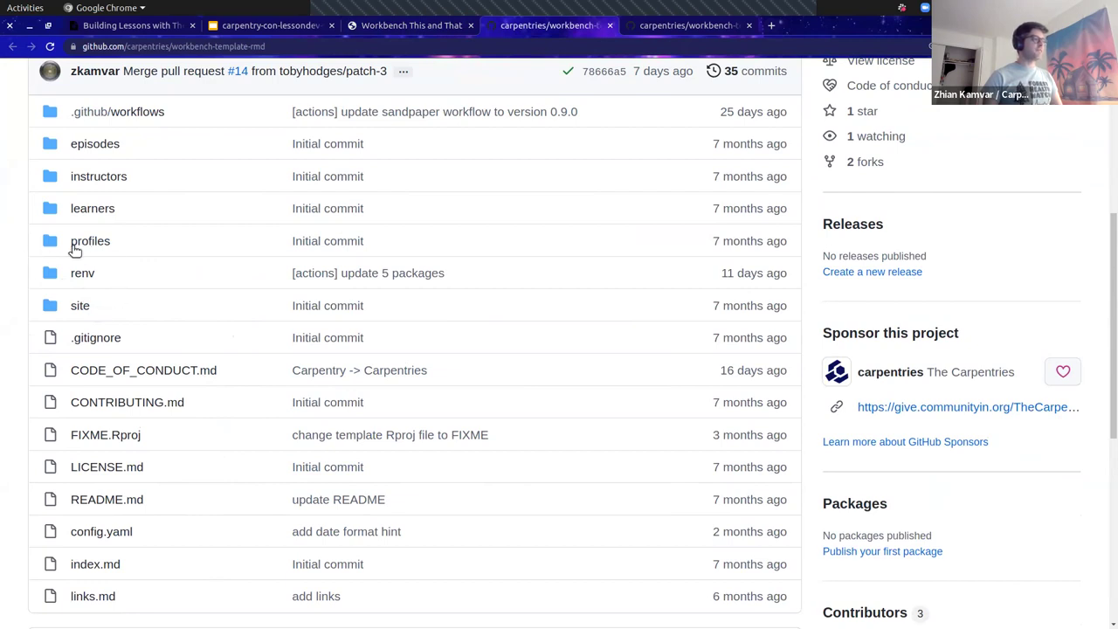
Compare the workbench-template-md file list with the workbench-template-rmd one, and return to the R Markdown repository's template option.
key("ctrl+Tab")
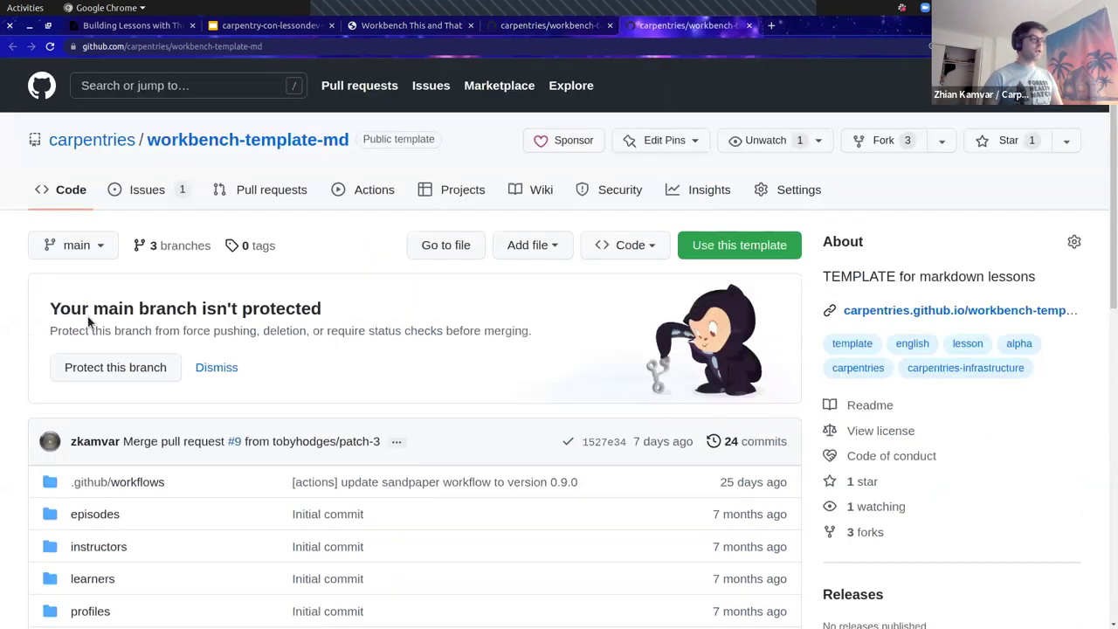
scroll(98, 347, "down", 4)
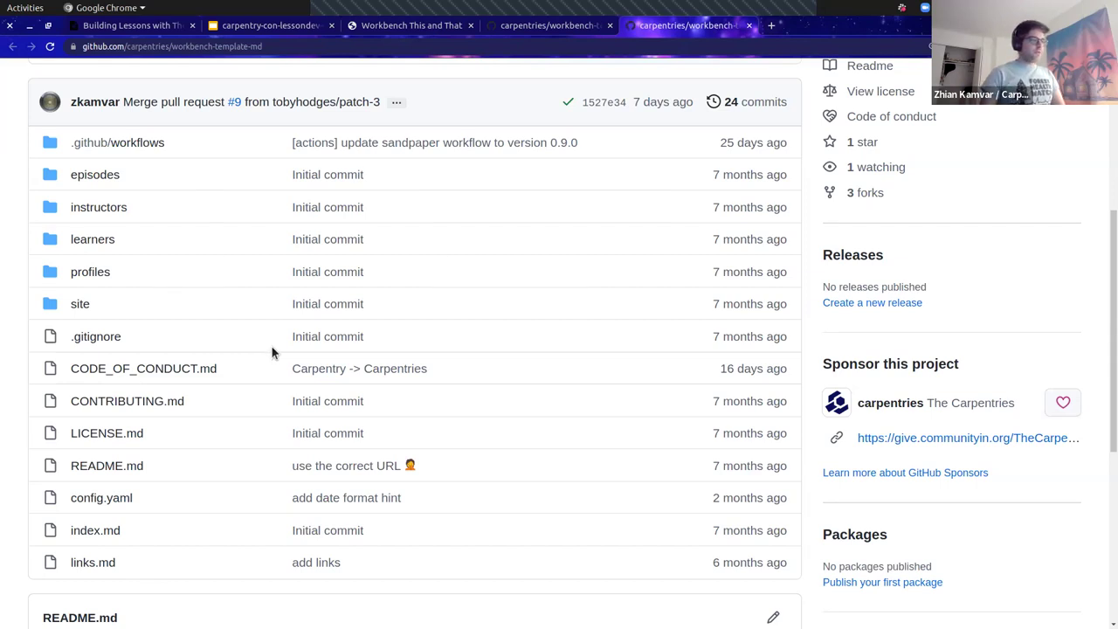
key("ctrl+Page_Up")
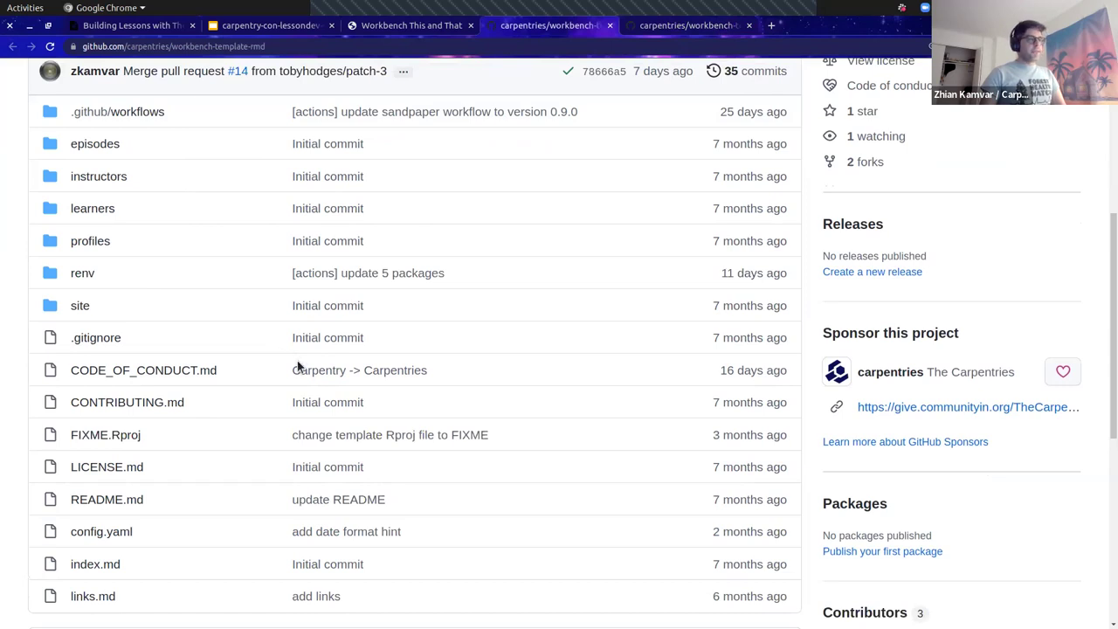
scroll(490, 420, "up", 5)
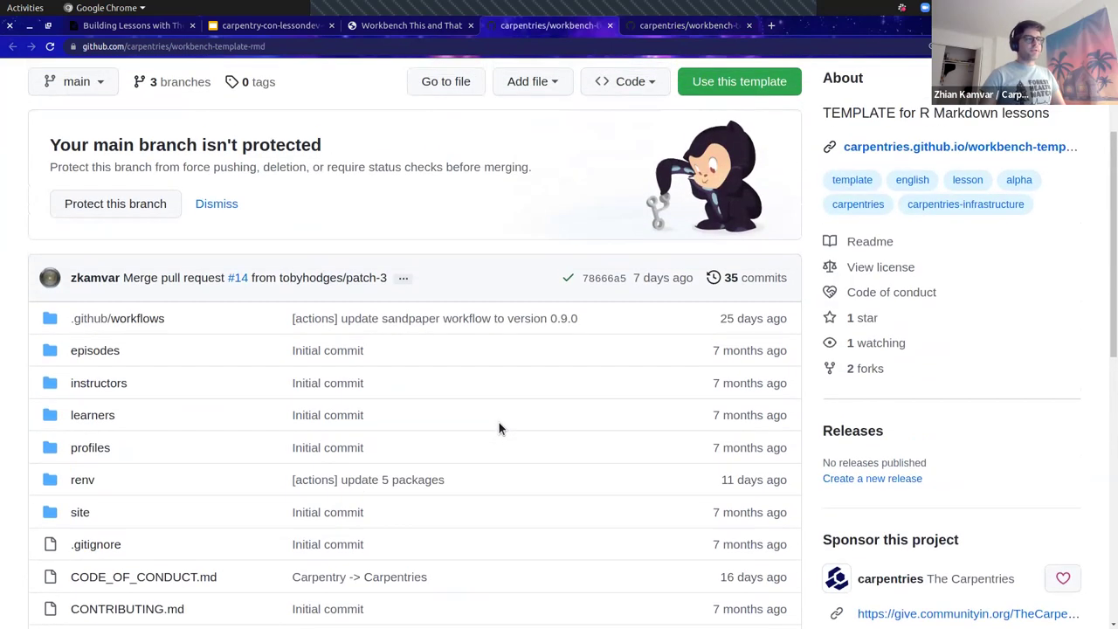
scroll(498, 427, "up", 1)
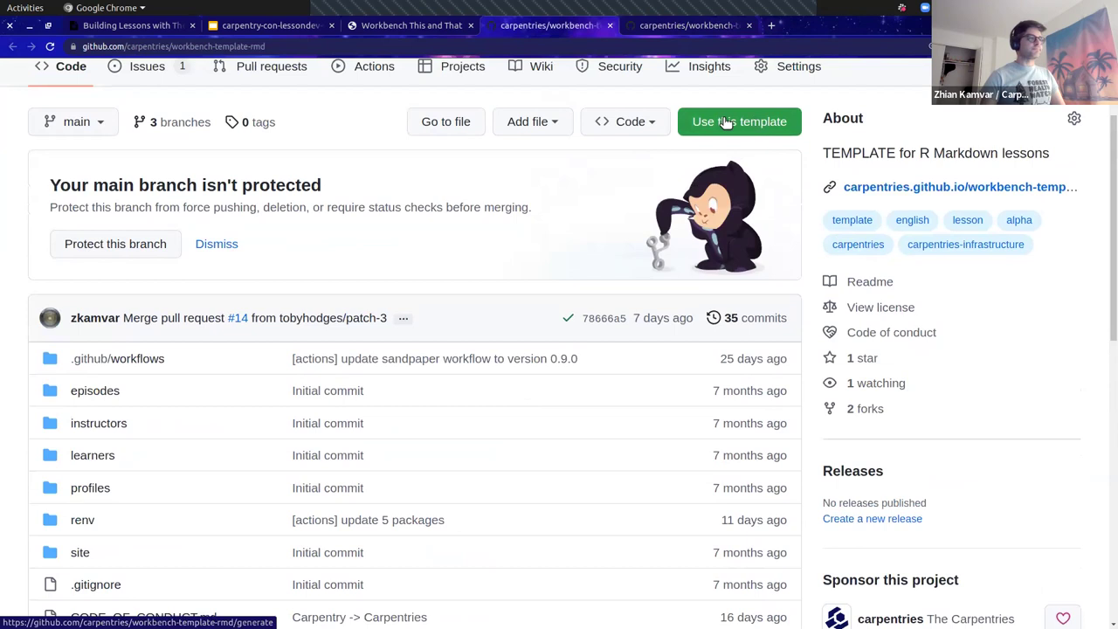
Return to the Workbench Resource Guide and skim its How The Workbench Works page, including the two-step and In Practice diagrams.
left_click(390, 27)
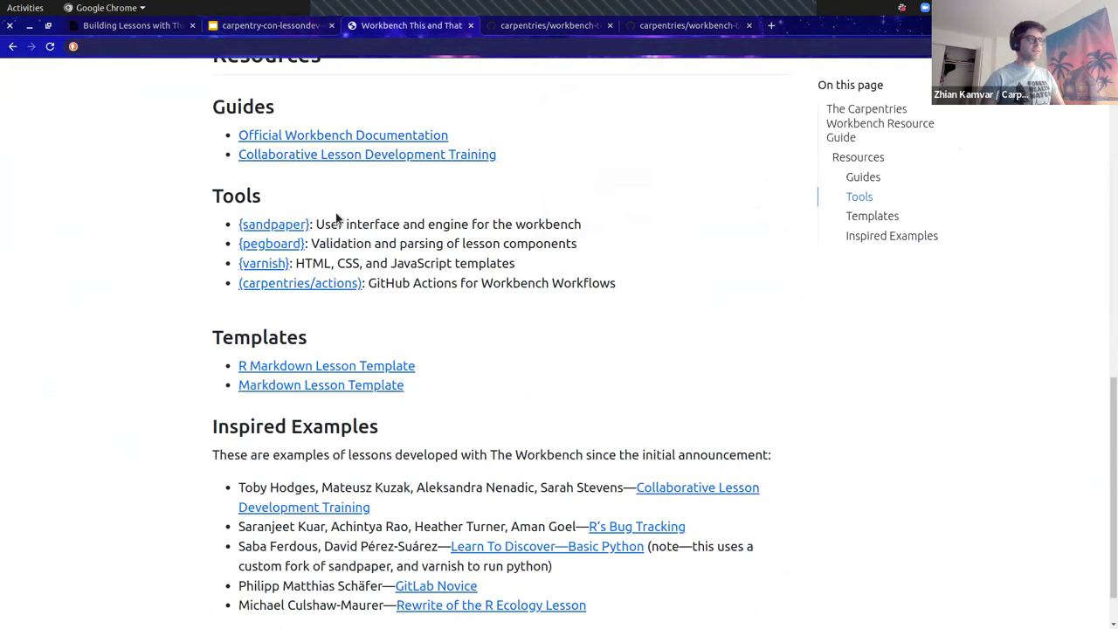
scroll(416, 295, "up", 5)
scroll(418, 300, "up", 4)
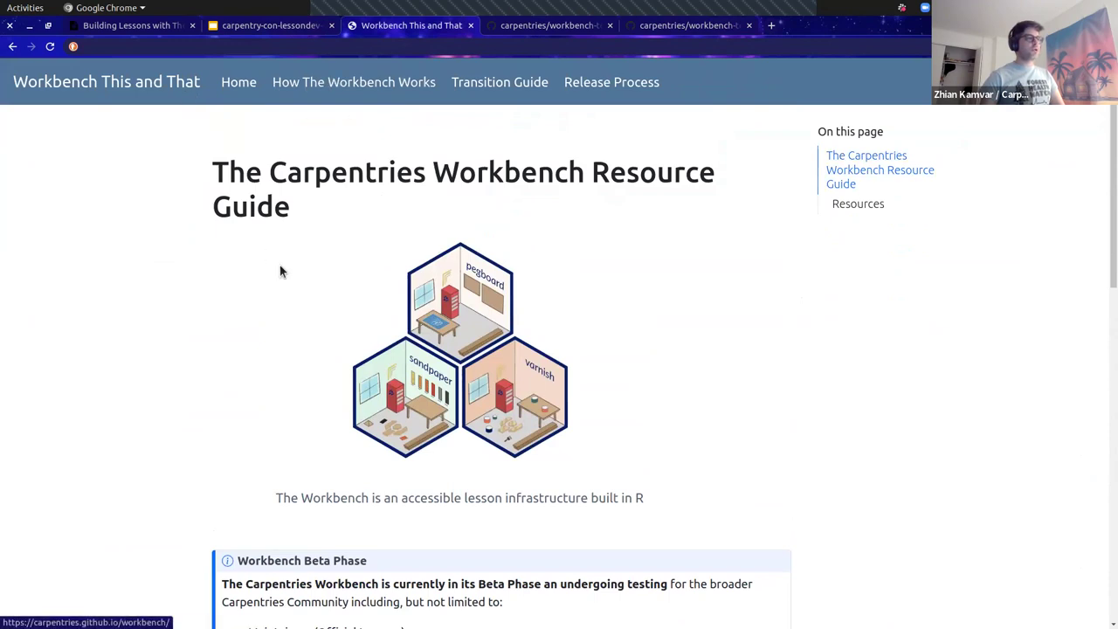
left_click(316, 86)
scroll(407, 195, "down", 1)
scroll(407, 201, "down", 12)
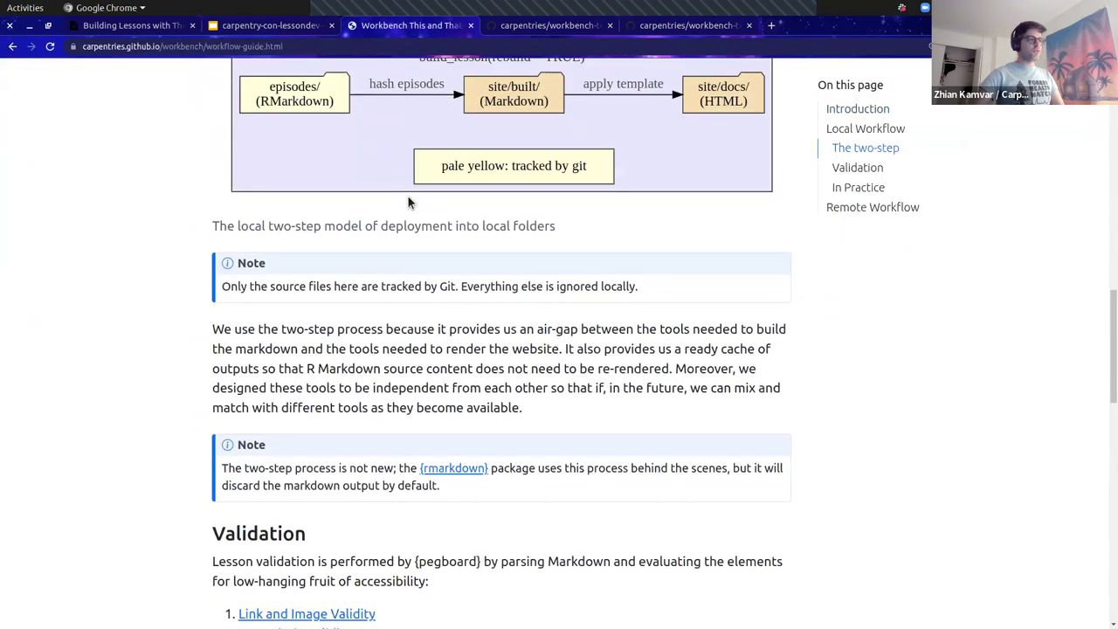
scroll(407, 202, "down", 10)
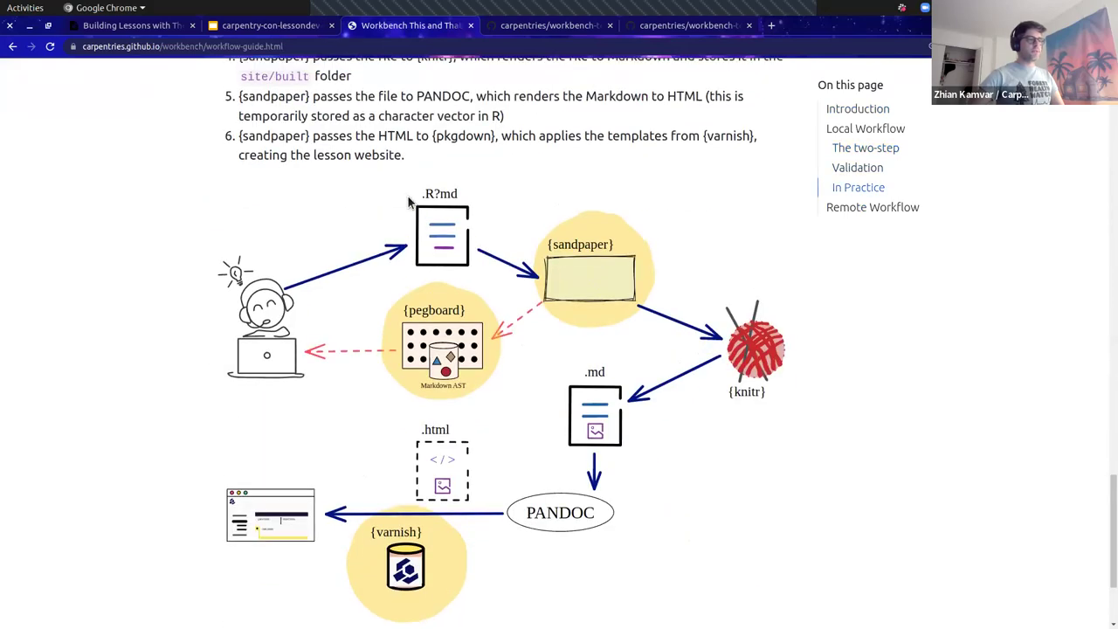
scroll(407, 203, "up", 18)
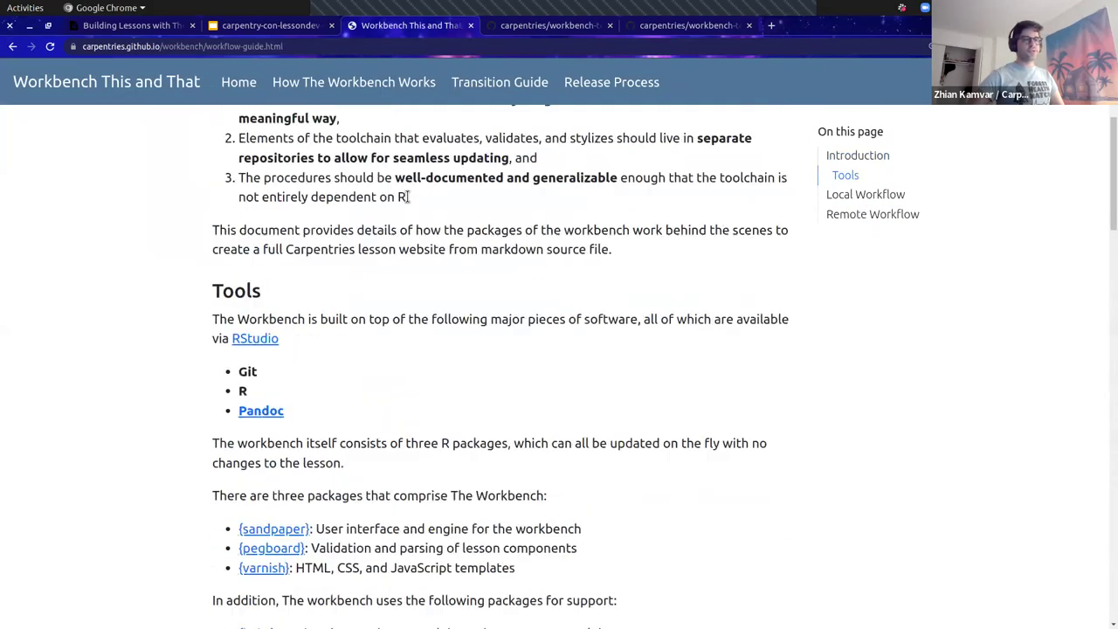
scroll(407, 196, "up", 3)
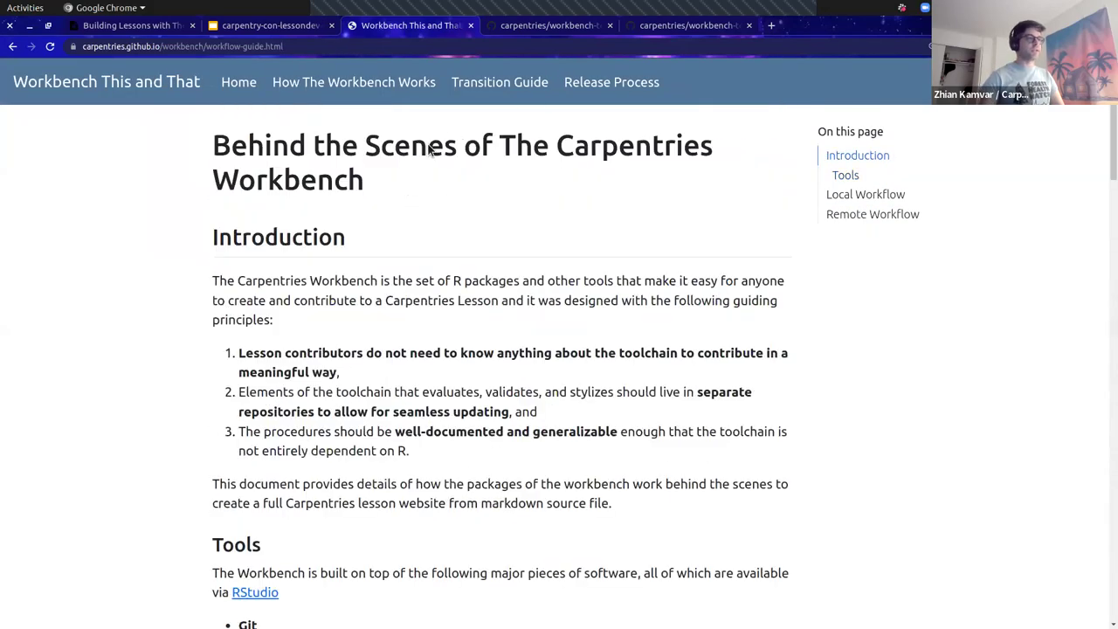
Review the Transition Guide's comparison of Workbench and styles, from the default branch and infrastructure to folder structure and callout blocks.
left_click(467, 83)
scroll(552, 233, "down", 2)
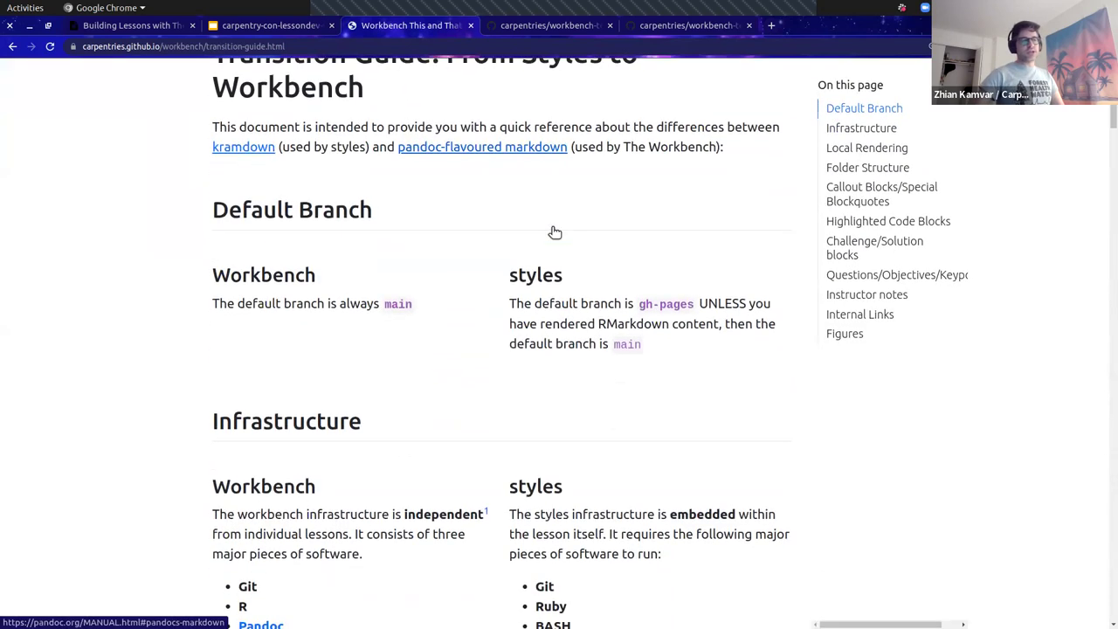
scroll(552, 232, "up", 2)
scroll(545, 234, "down", 2)
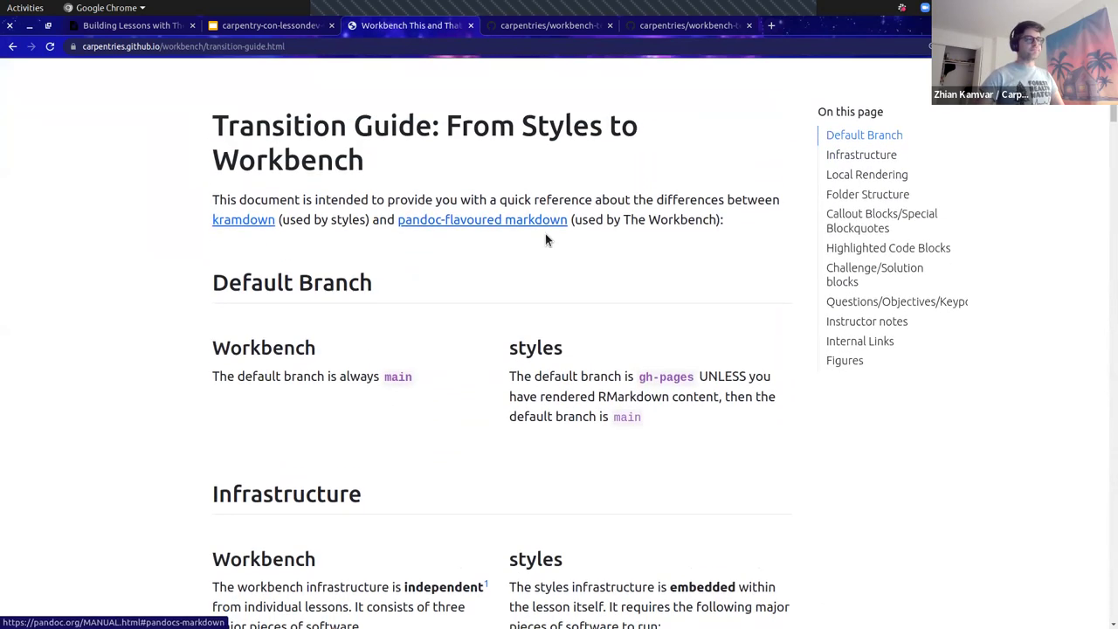
scroll(525, 332, "down", 4)
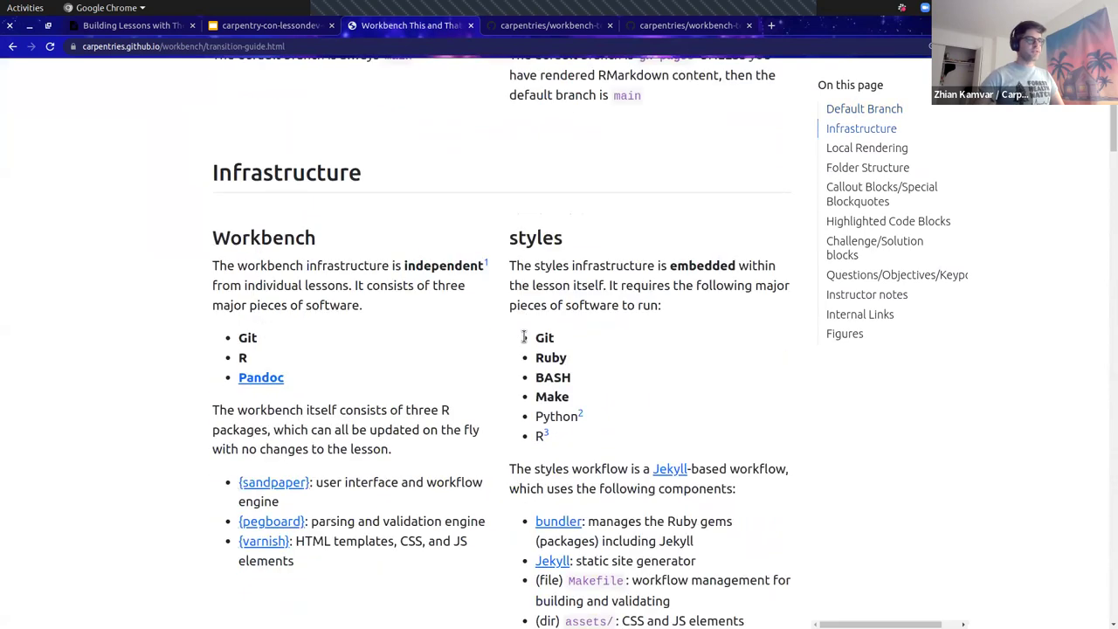
scroll(622, 327, "down", 10)
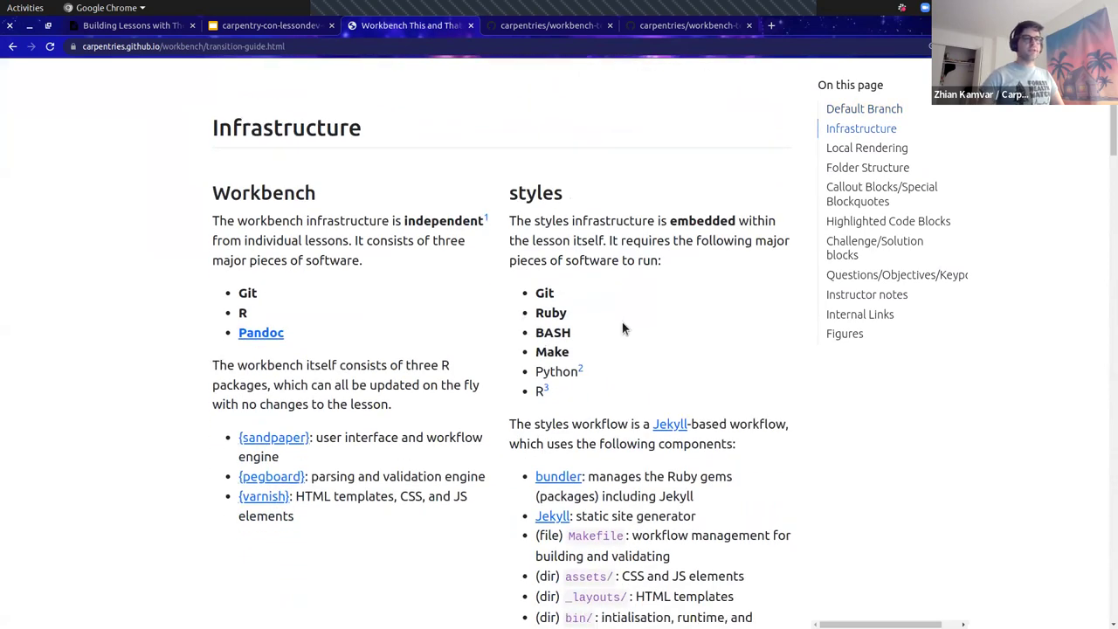
scroll(622, 322, "down", 11)
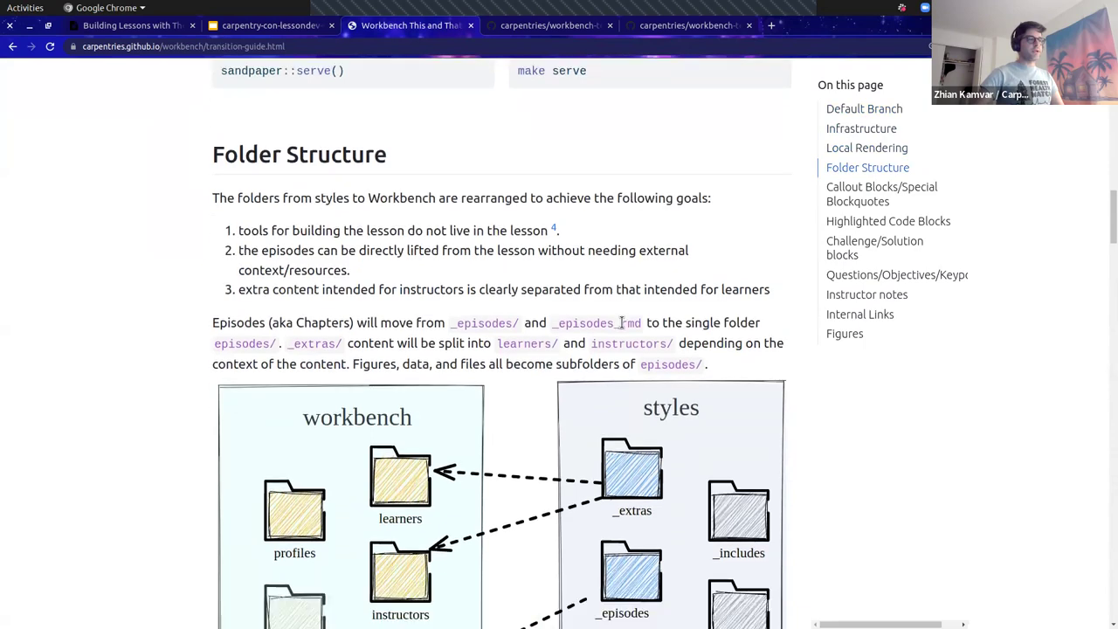
scroll(622, 322, "down", 2)
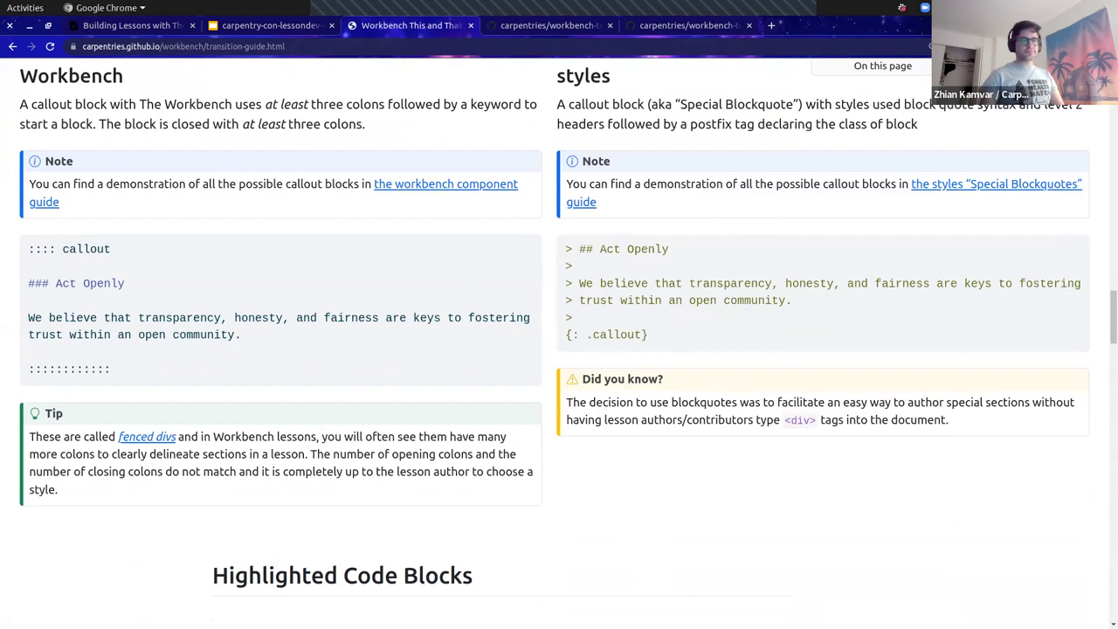
left_click_drag(1106, 311, 1109, 109)
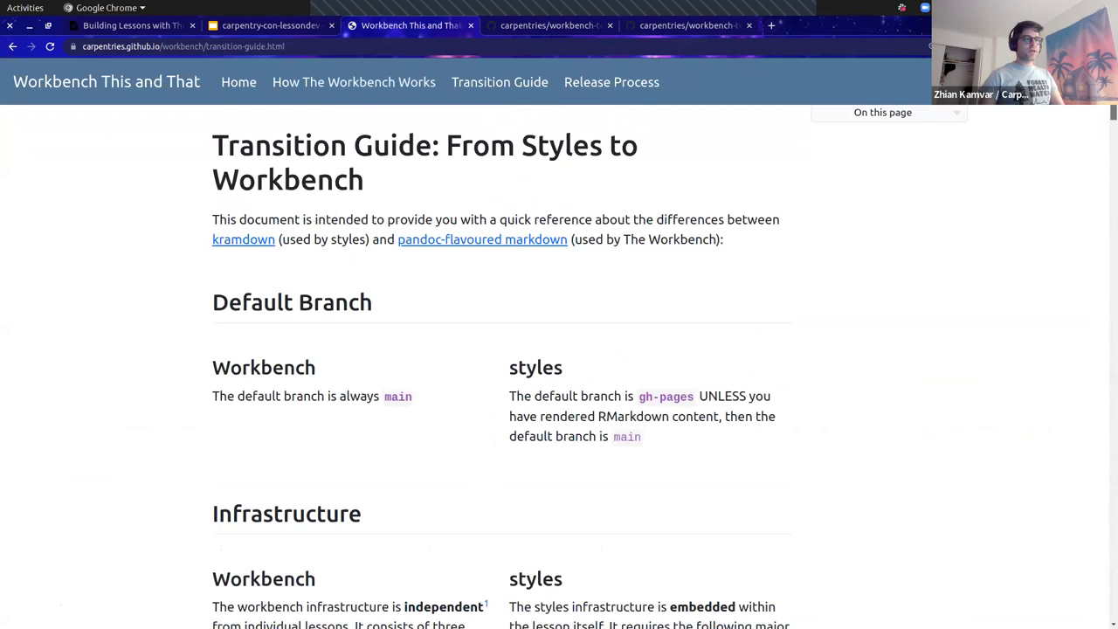
Review the Release Process page, covering the package release checklist and the gh release create example.
left_click(641, 82)
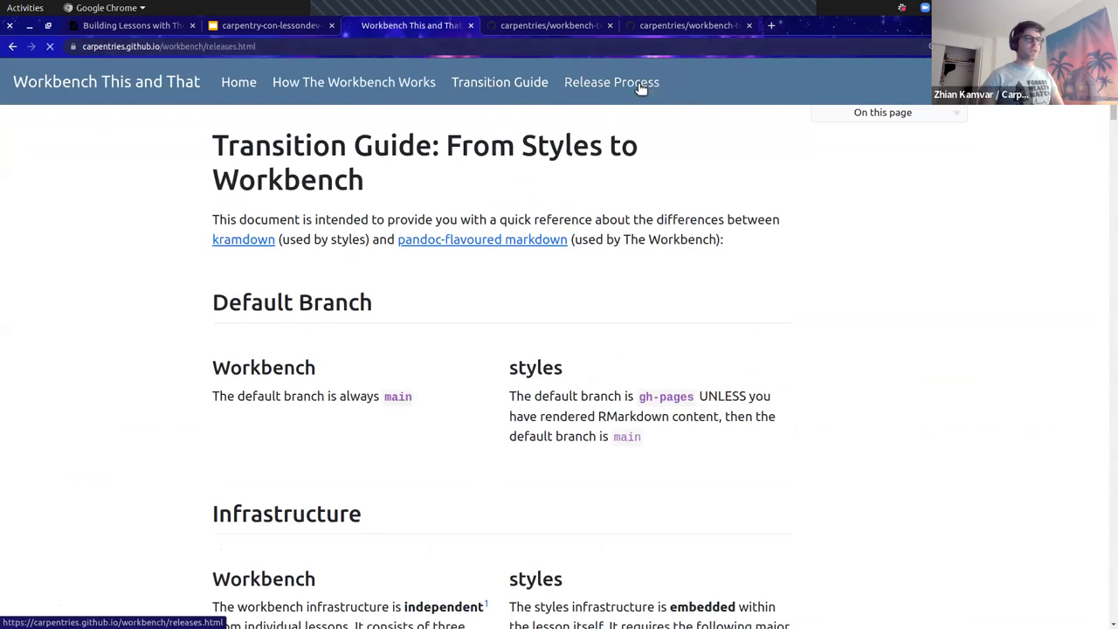
scroll(649, 204, "down", 5)
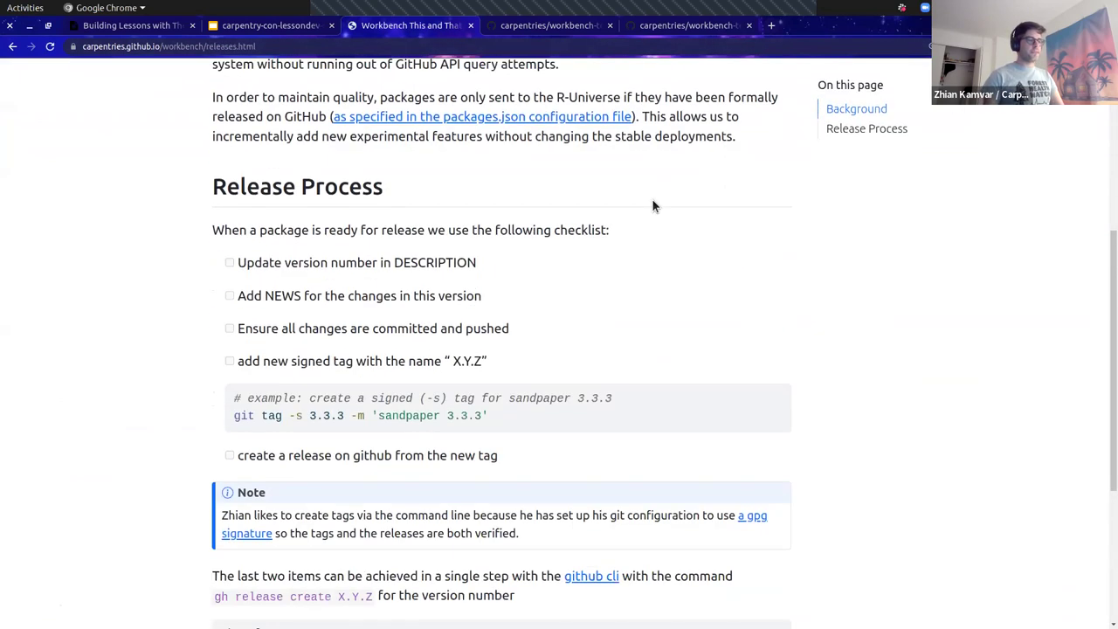
scroll(652, 206, "down", 3)
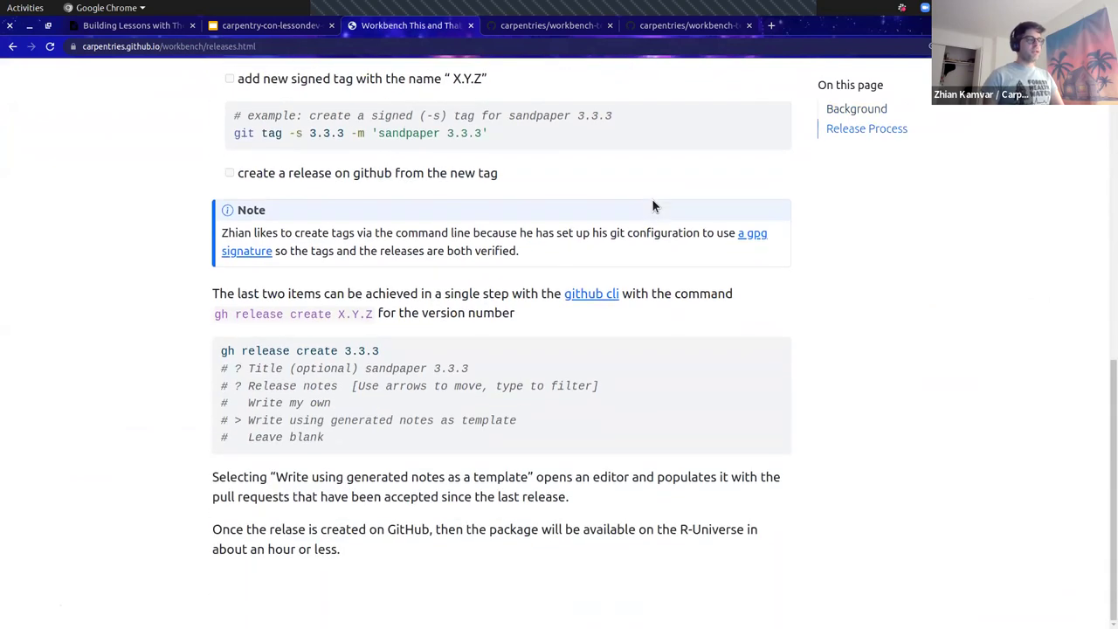
scroll(652, 206, "up", 2)
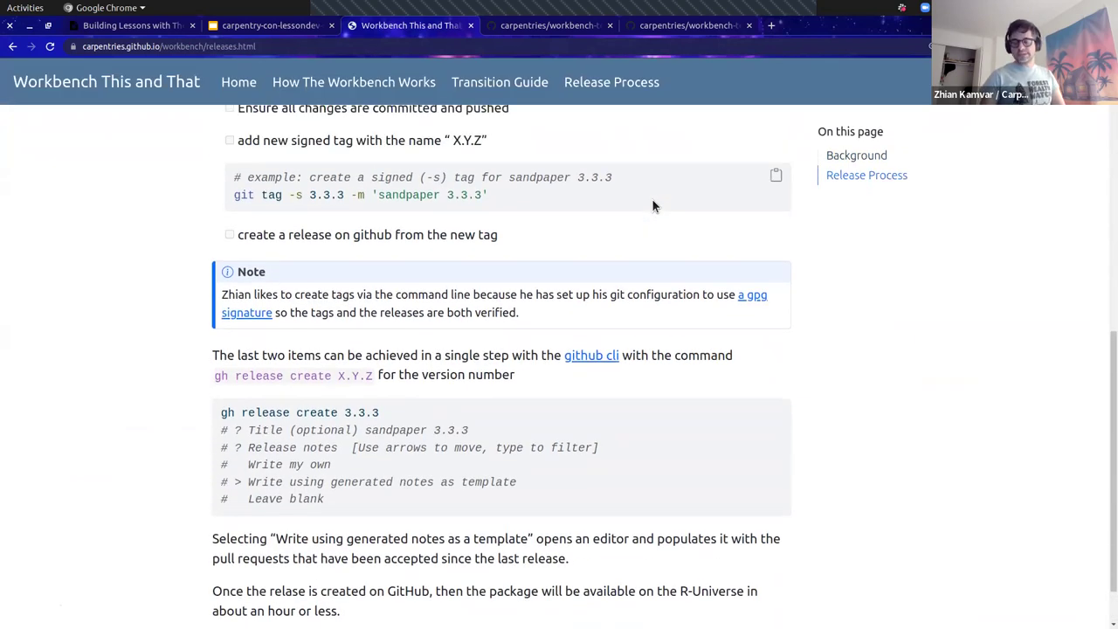
scroll(652, 206, "up", 1)
scroll(652, 206, "up", 5)
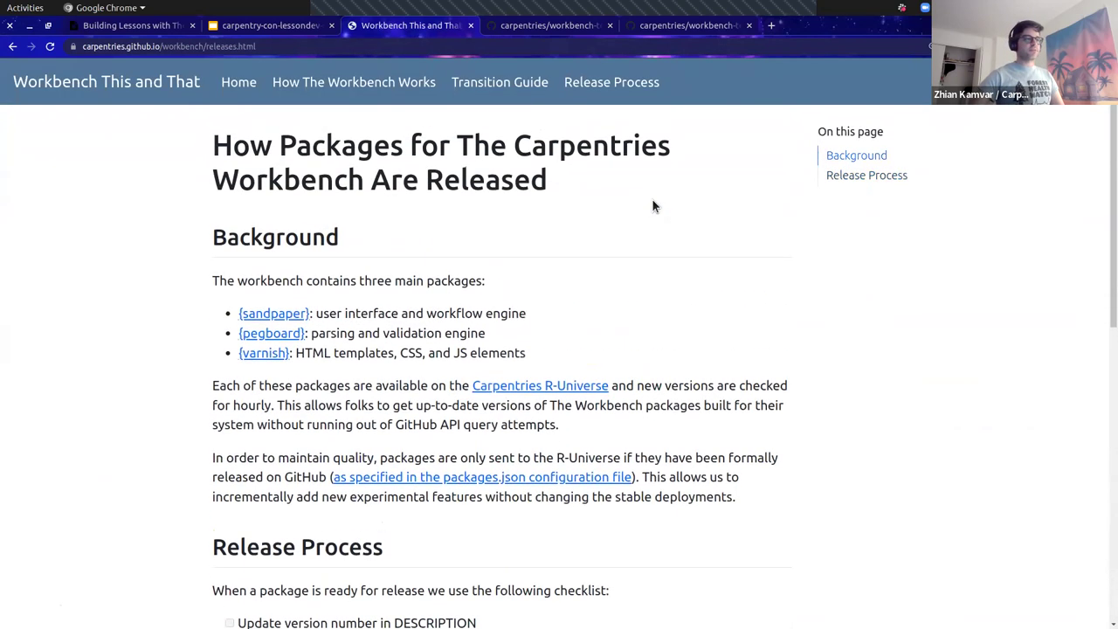
Go back to the guide's home page and highlight the GitHub Discussions feedback link in the beta phase notice.
left_click(238, 82)
scroll(385, 310, "down", 3)
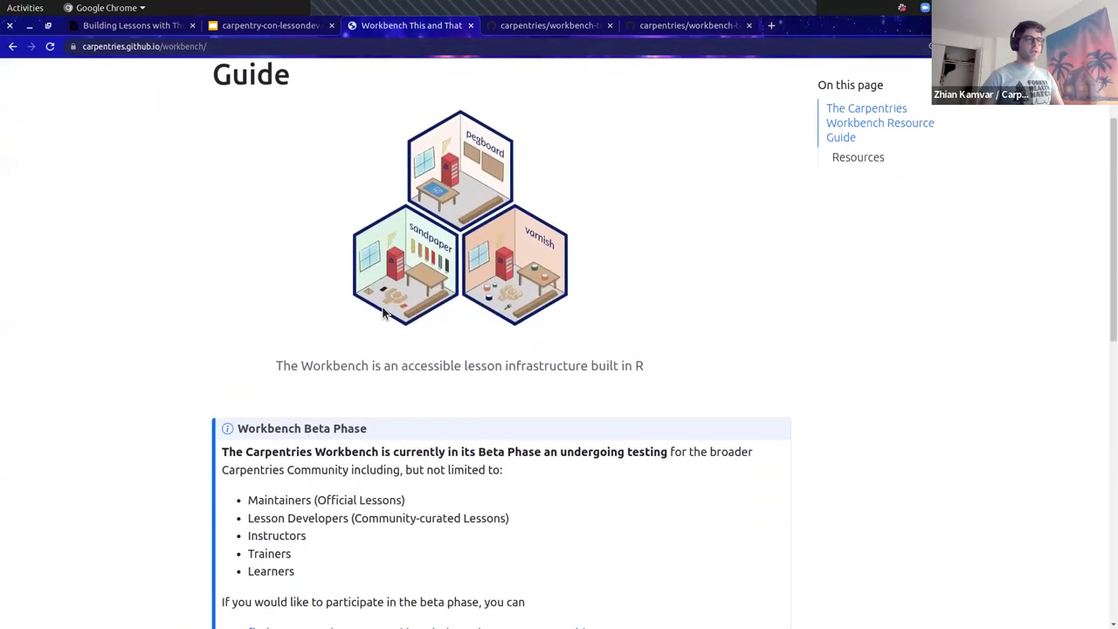
scroll(384, 310, "down", 3)
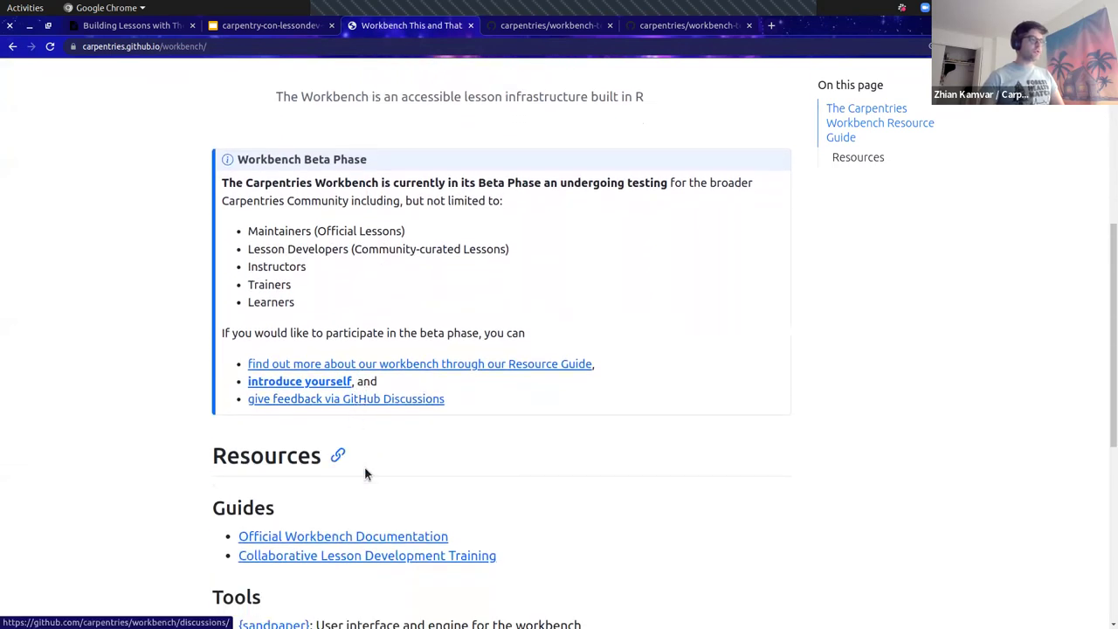
left_click_drag(445, 398, 239, 403)
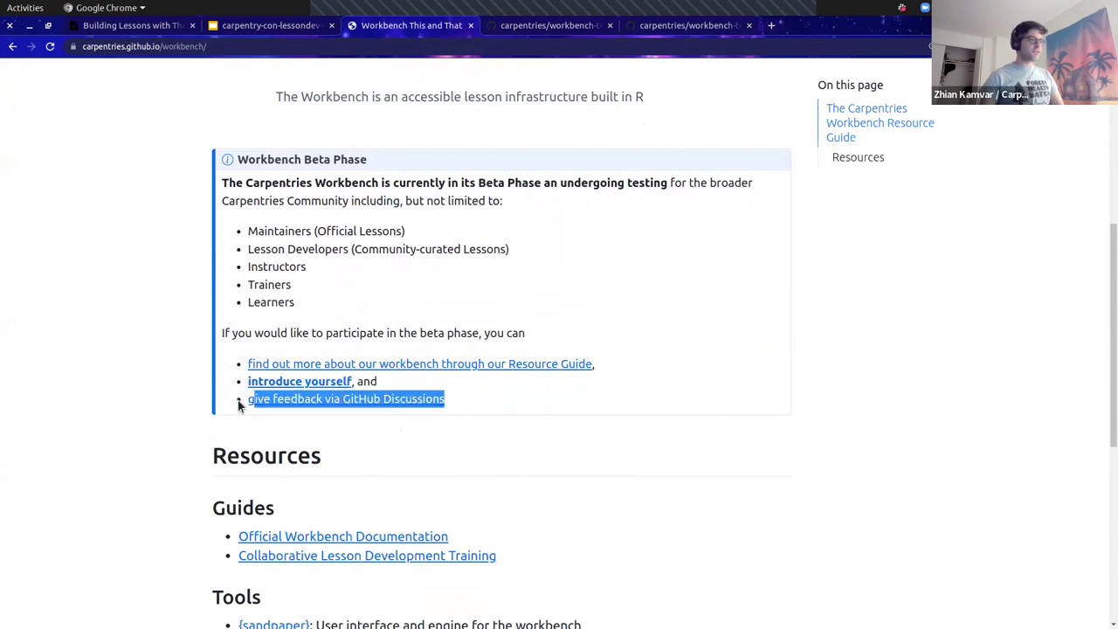
left_click(352, 449)
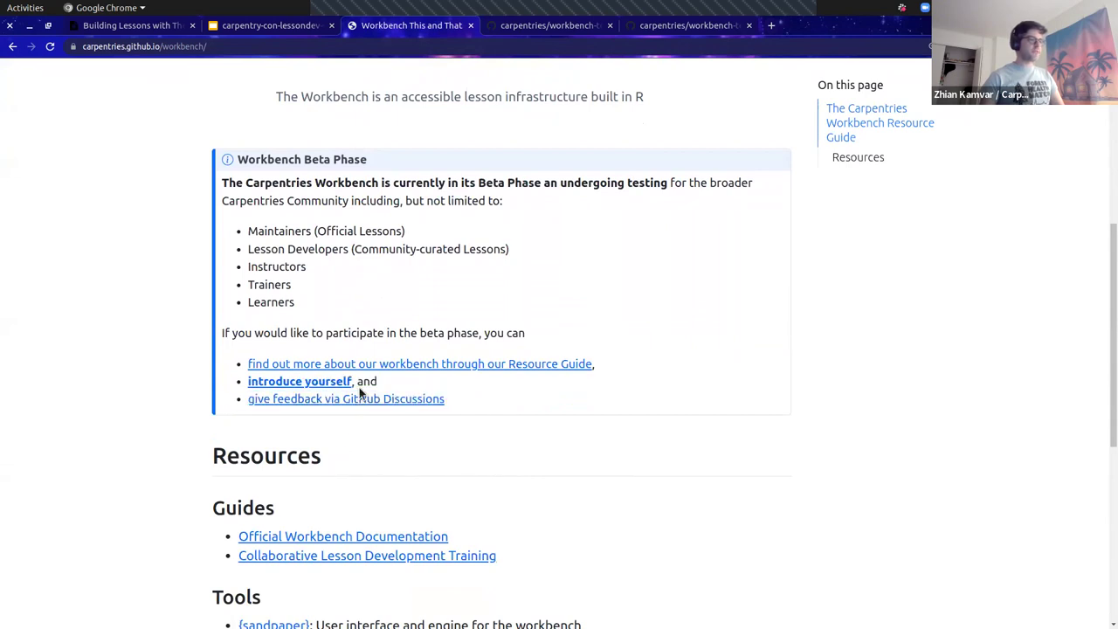
Open the "introduce yourself" discussion linked in the beta phase notice and select its web address.
left_click_drag(240, 381, 357, 395)
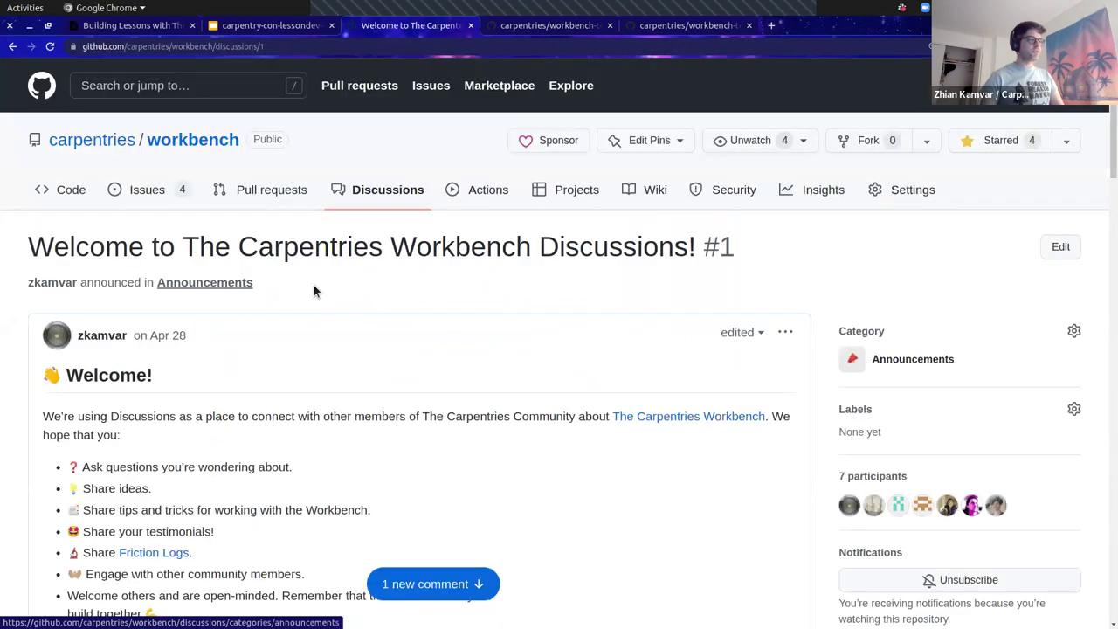
left_click(293, 46)
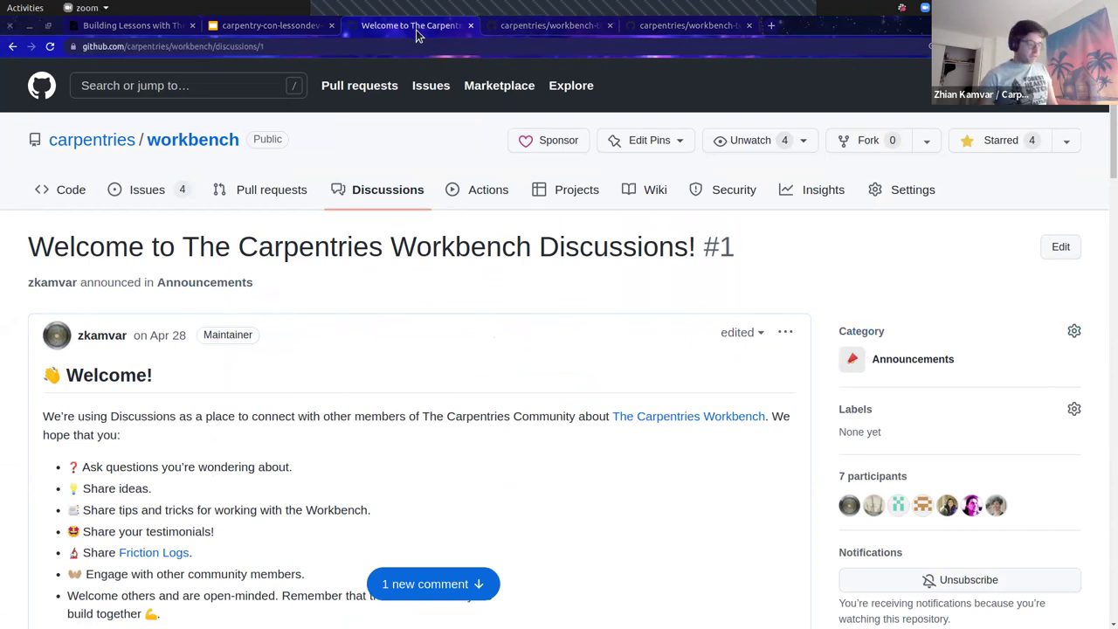
left_click(444, 138)
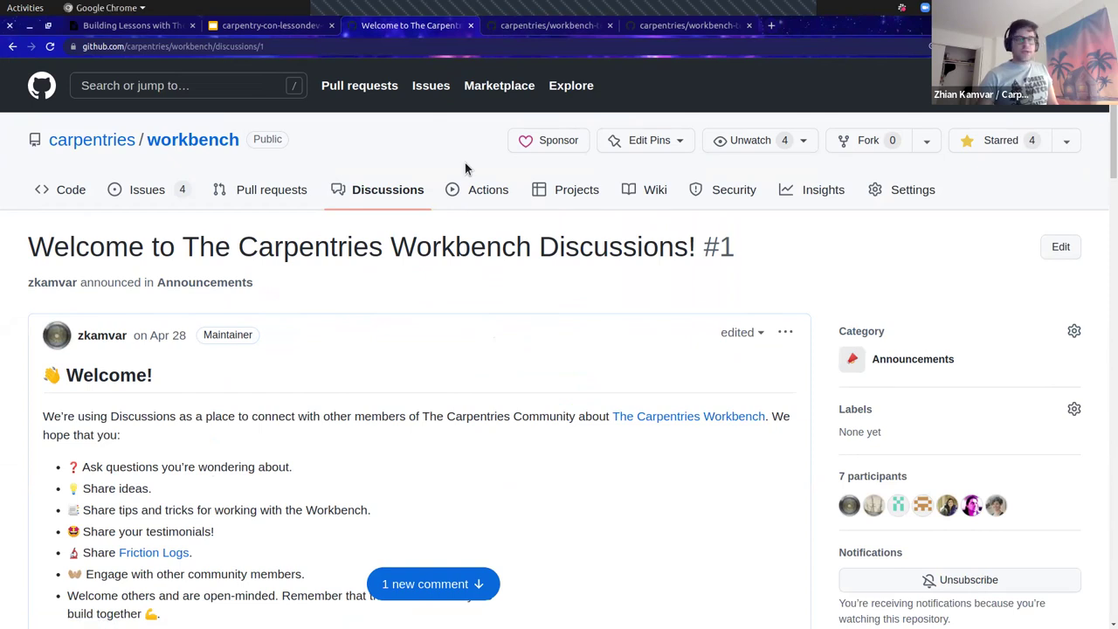
Close the Workbench welcome discussion and both lesson template repository pages.
key("ctrl+w")
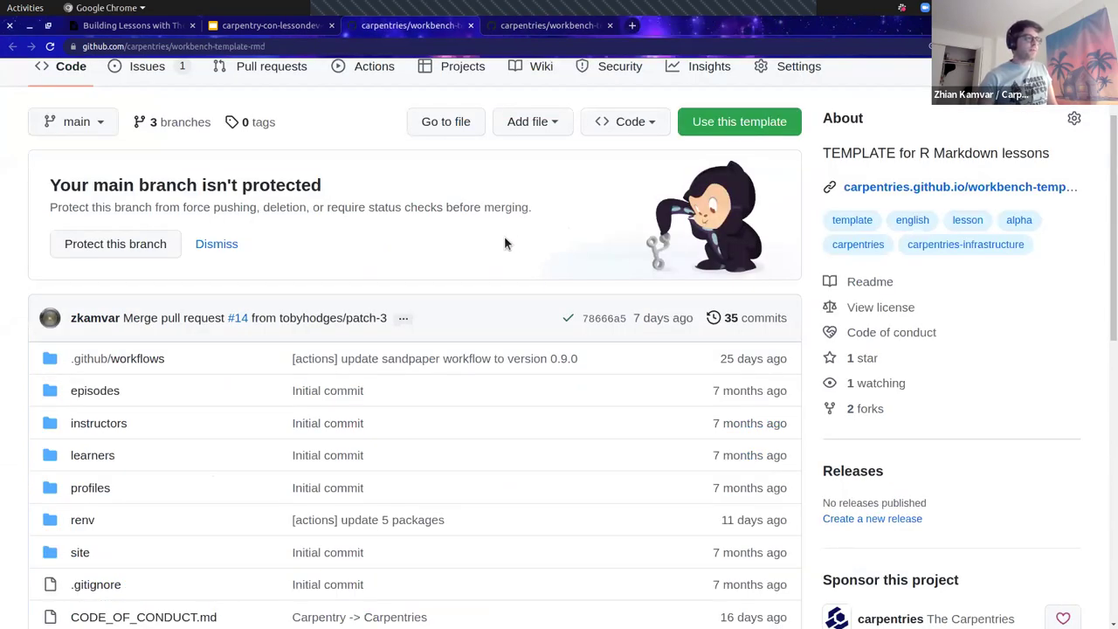
key("ctrl+w")
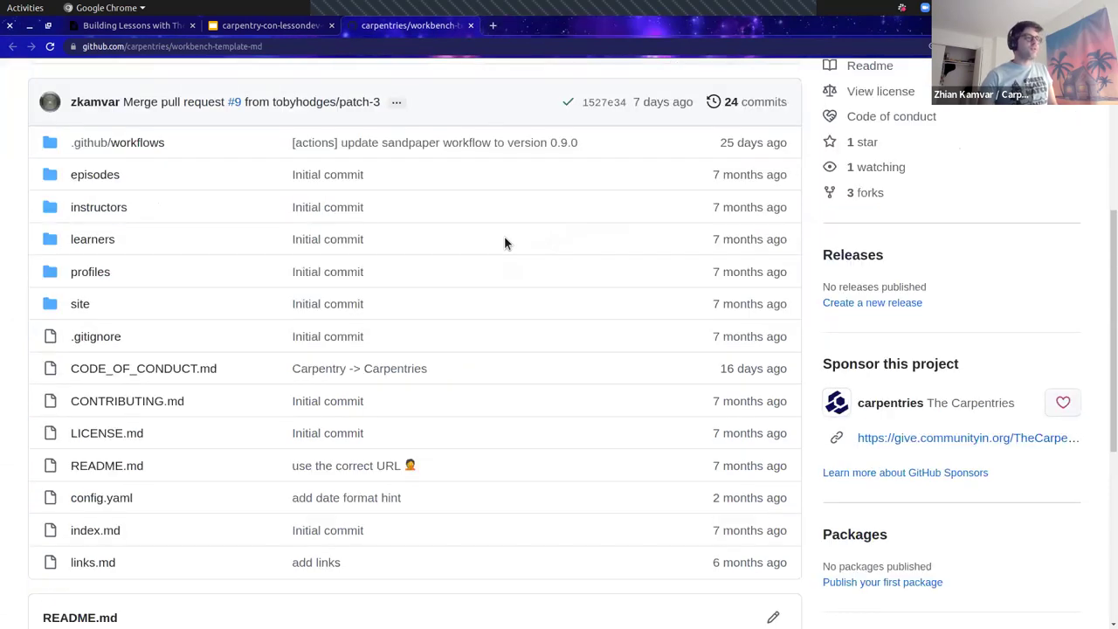
key("ctrl+w")
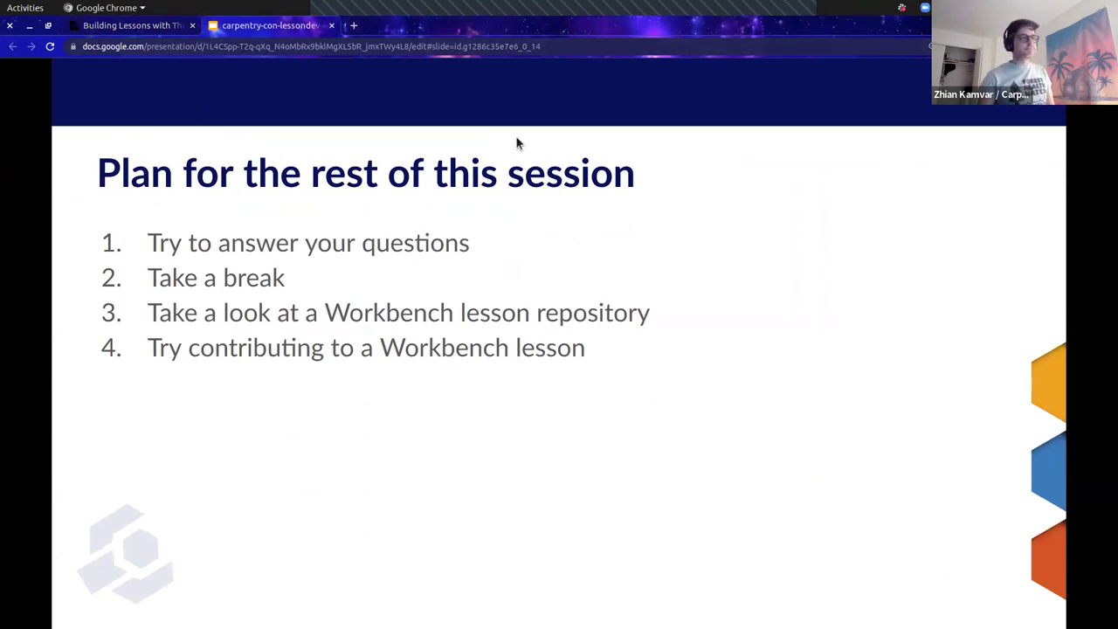
Switch to the browser window with the fishtree-attempt/R-ecology-lesson repository and open its lesson website.
key("super")
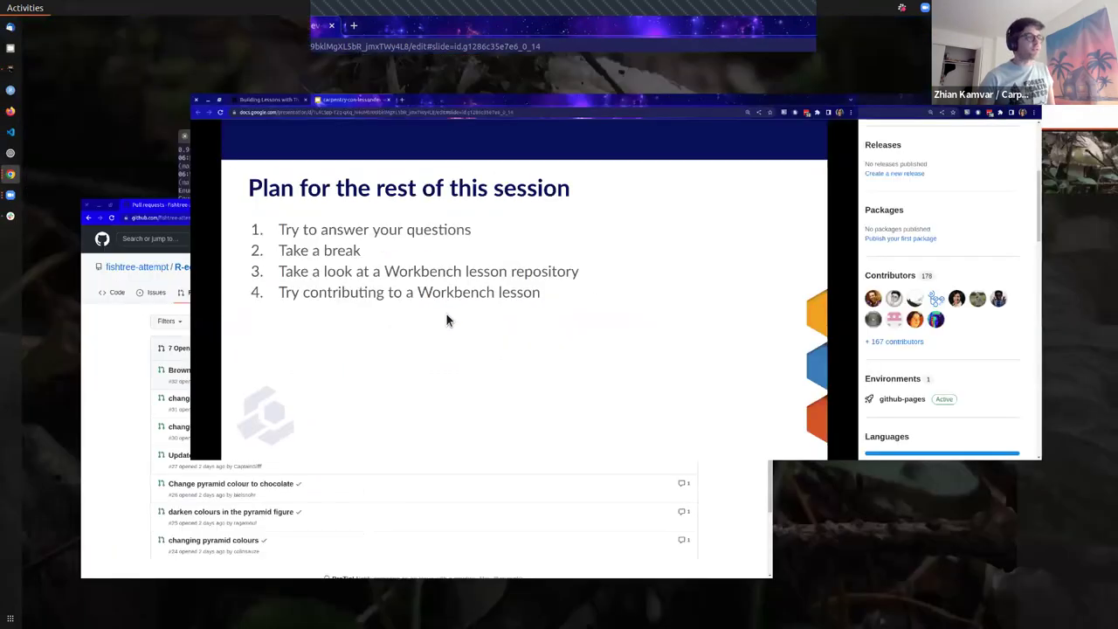
left_click(348, 443)
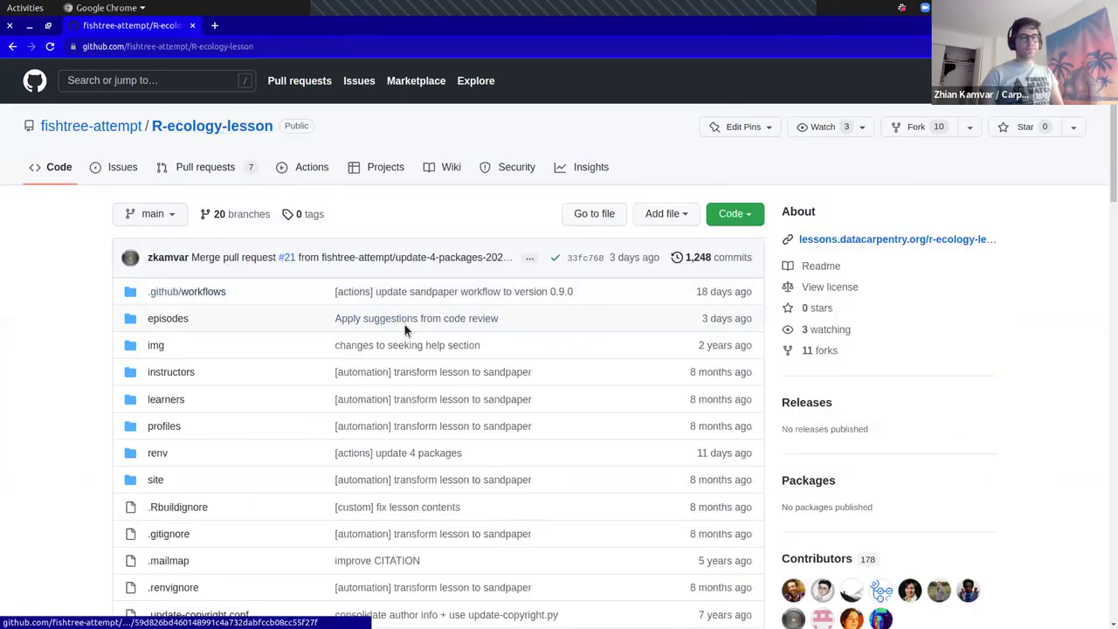
left_click(832, 240)
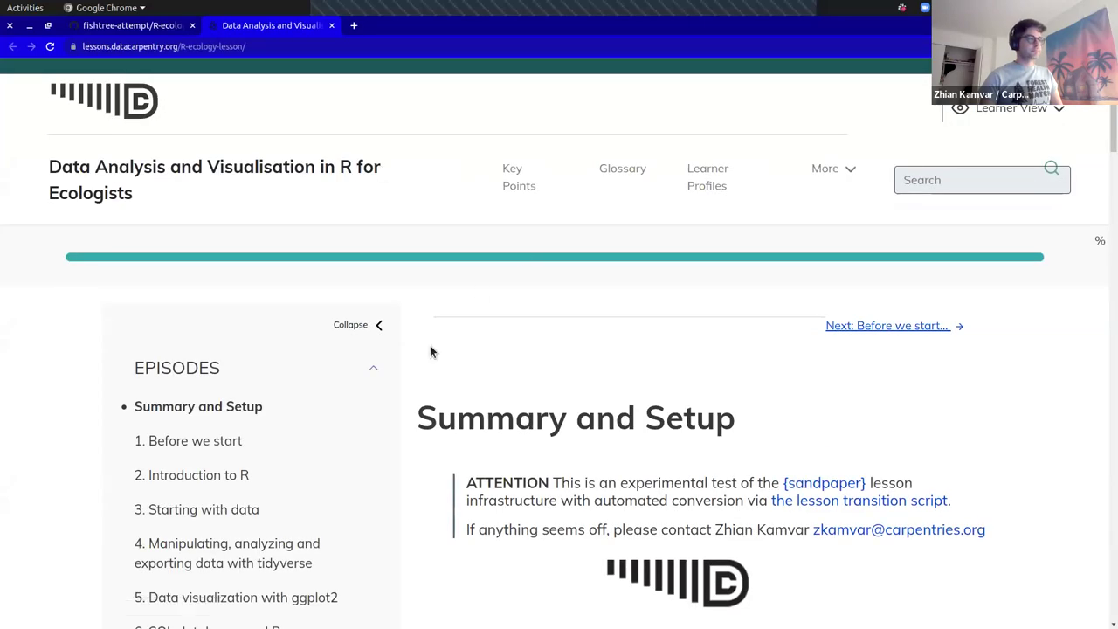
Collapse and re-expand the episode list, and open the "Pull Request Workflow Example" episode.
left_click(350, 329)
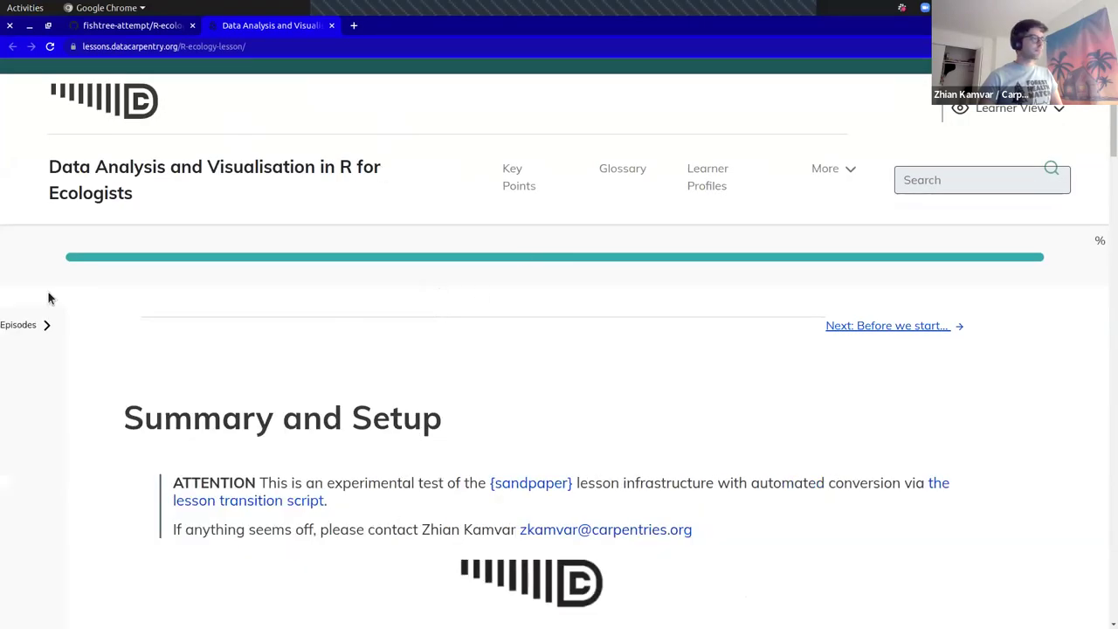
left_click(39, 330)
scroll(850, 372, "down", 2)
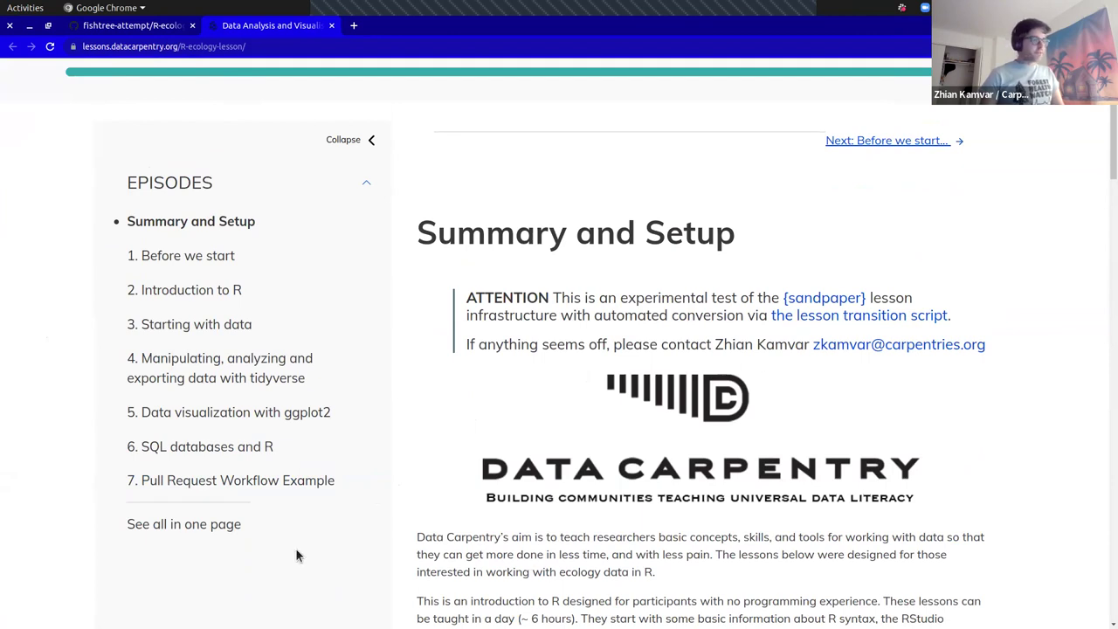
left_click(217, 483)
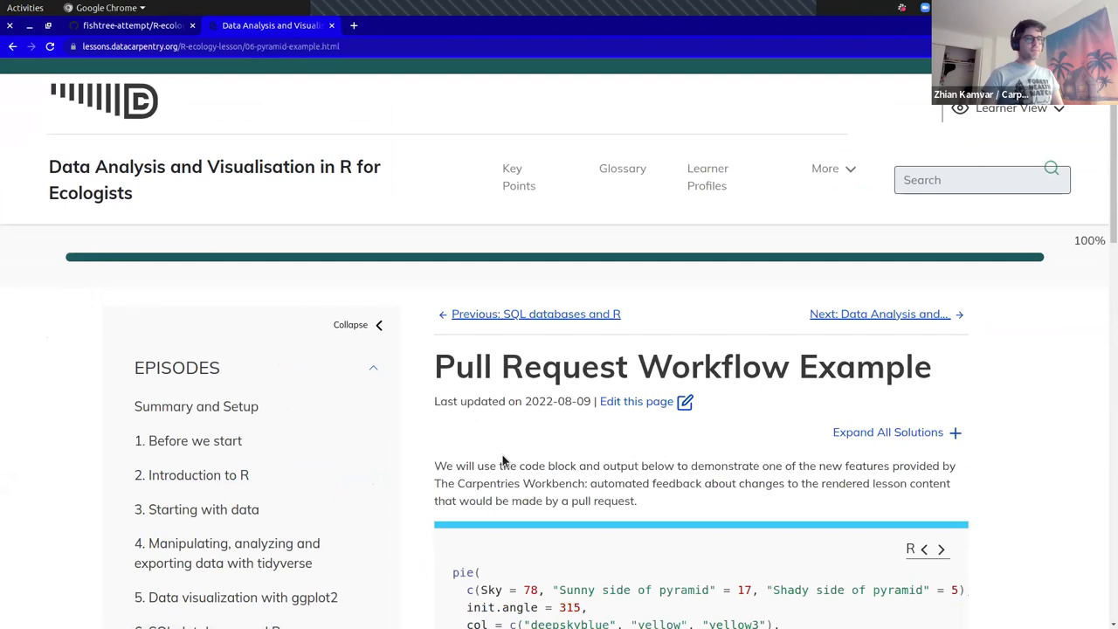
Examine the episode's pie() code block and the pyramid chart it renders.
scroll(503, 457, "down", 3)
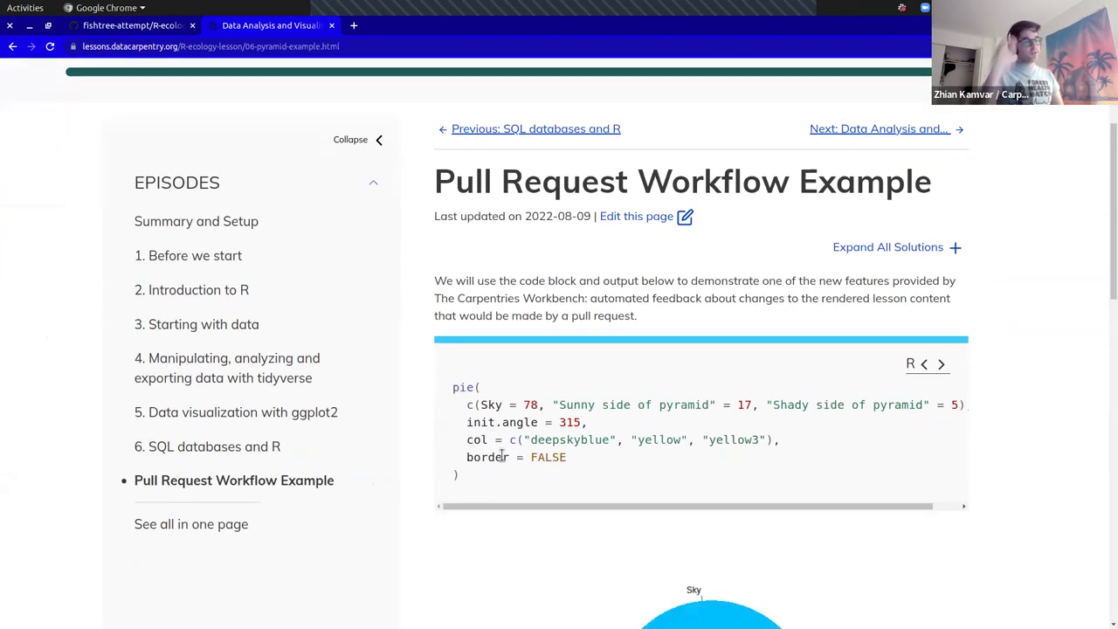
scroll(502, 456, "down", 3)
scroll(502, 461, "up", 1)
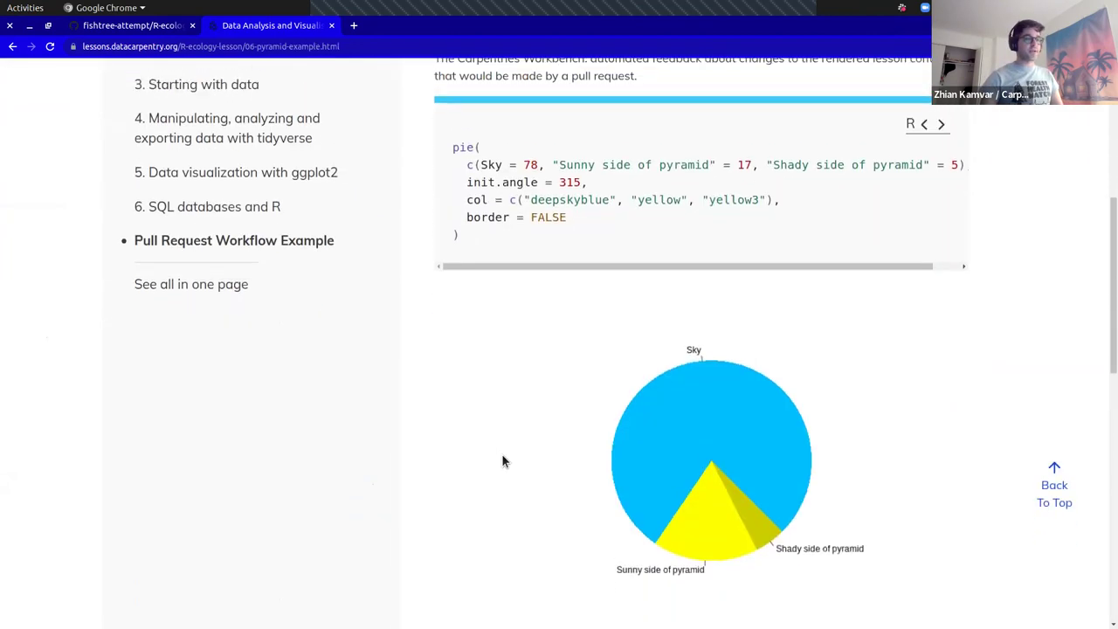
scroll(502, 461, "down", 3)
scroll(502, 461, "up", 2)
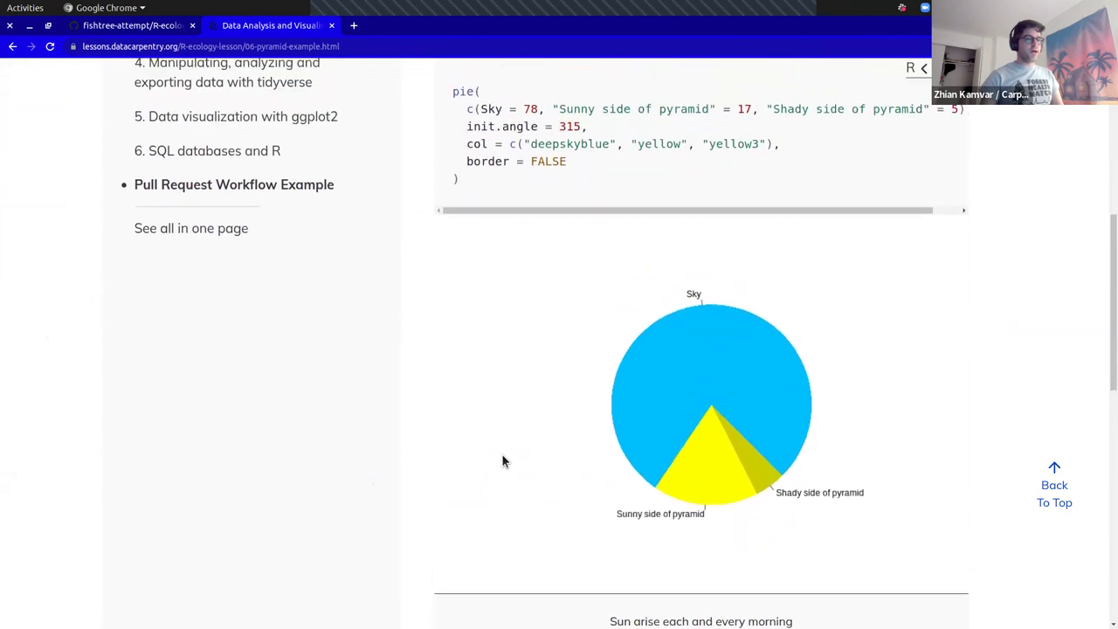
scroll(502, 461, "up", 2)
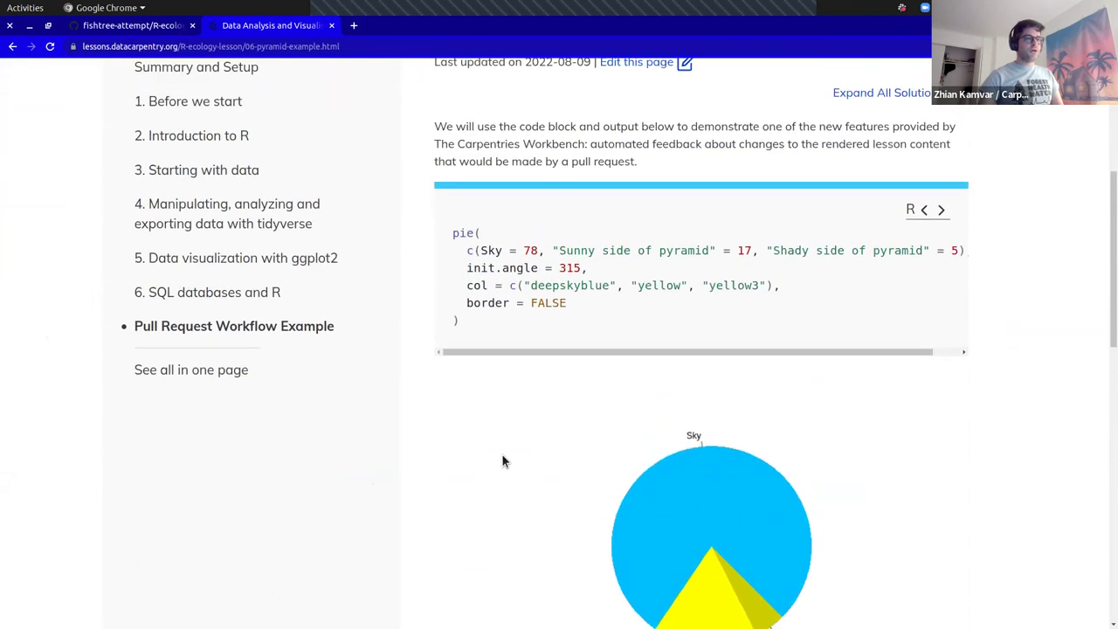
scroll(502, 462, "up", 2)
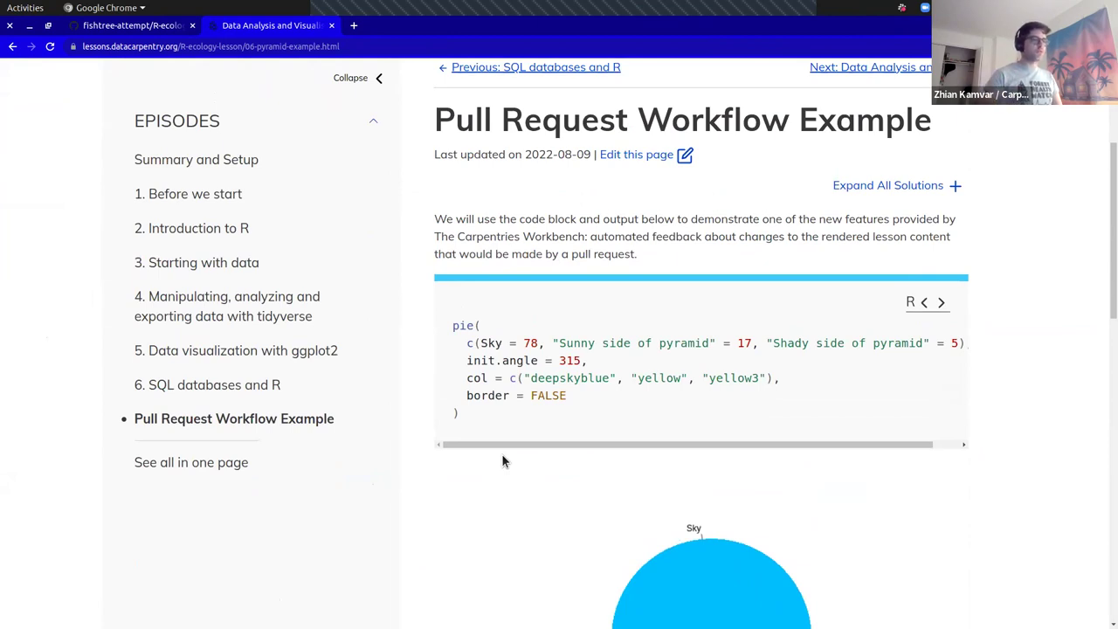
Review the "Change the colour of the pyramid" challenge steps alongside the chart and its code.
scroll(502, 462, "down", 1)
scroll(502, 461, "down", 4)
scroll(502, 456, "down", 4)
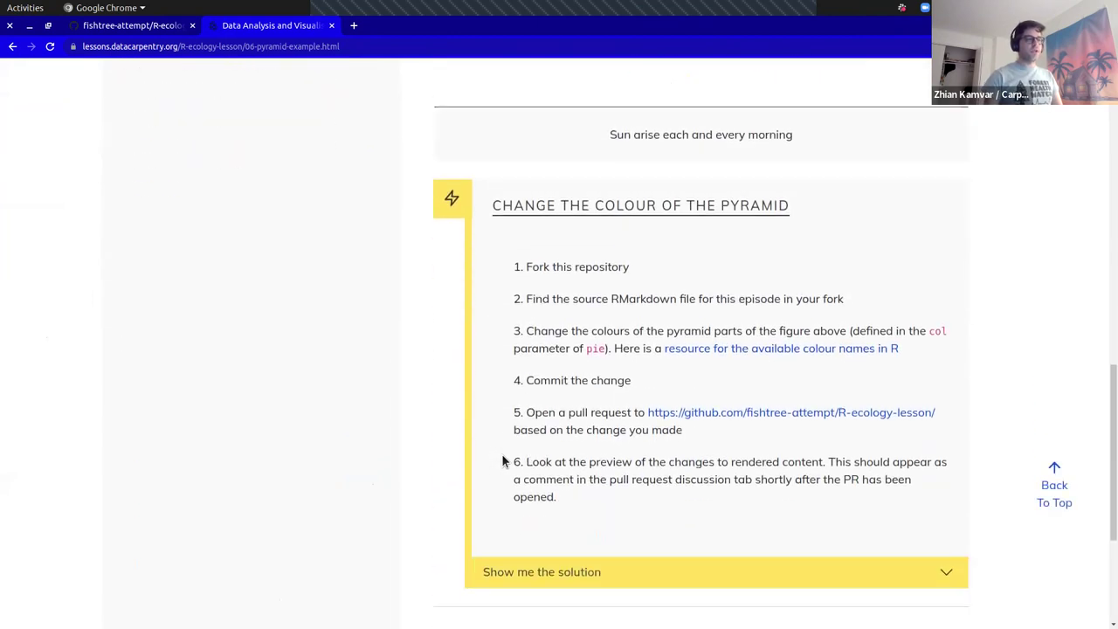
scroll(502, 456, "up", 4)
scroll(502, 458, "up", 5)
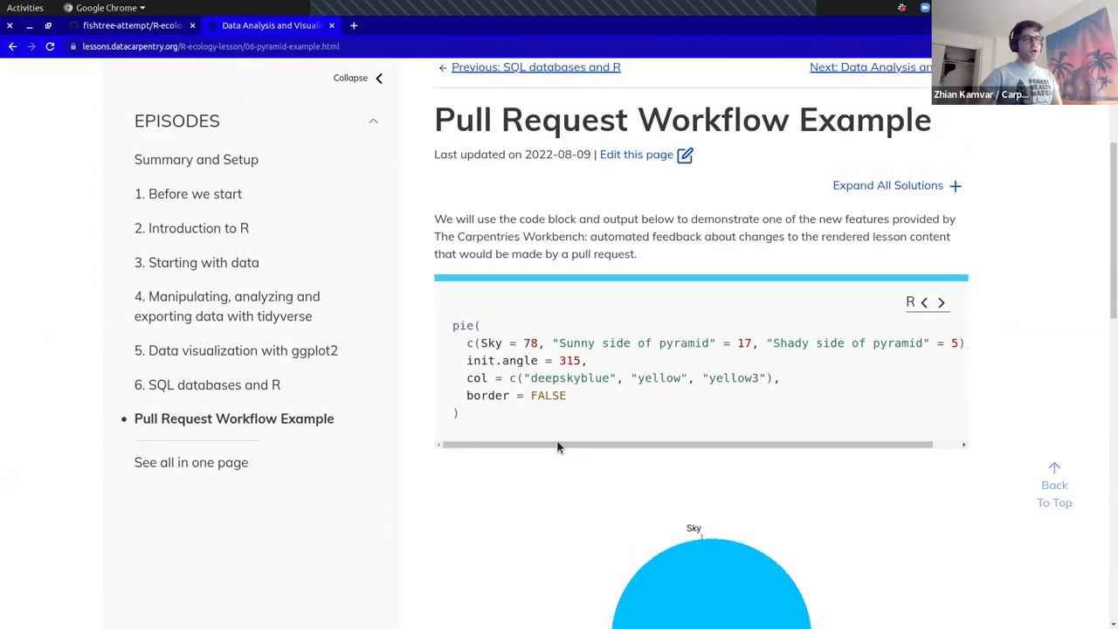
scroll(750, 476, "down", 3)
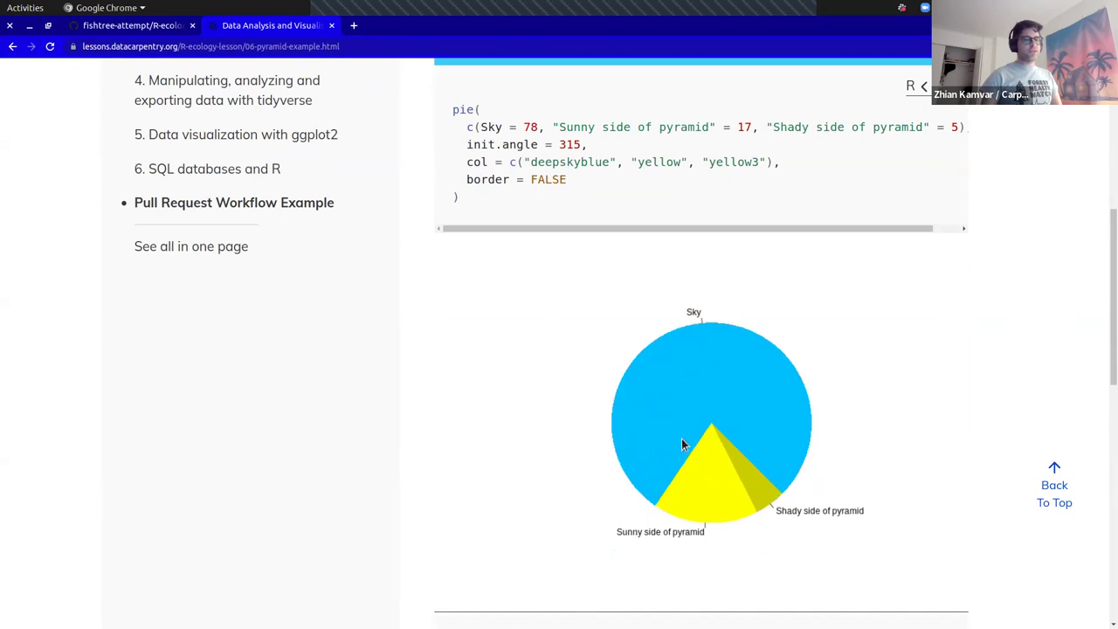
scroll(709, 449, "down", 6)
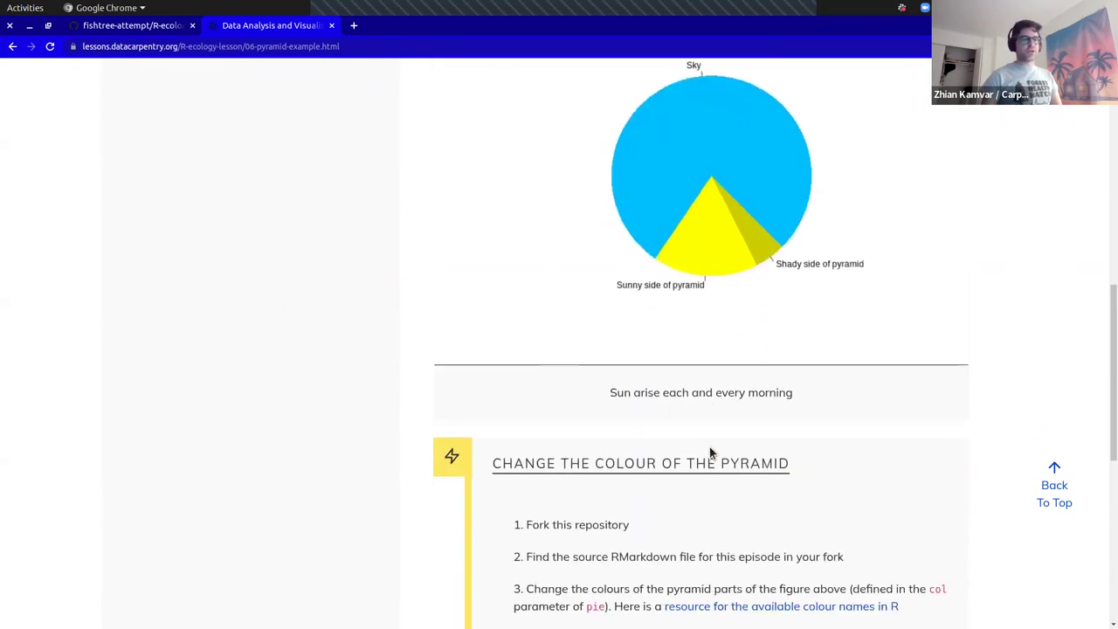
scroll(709, 452, "down", 1)
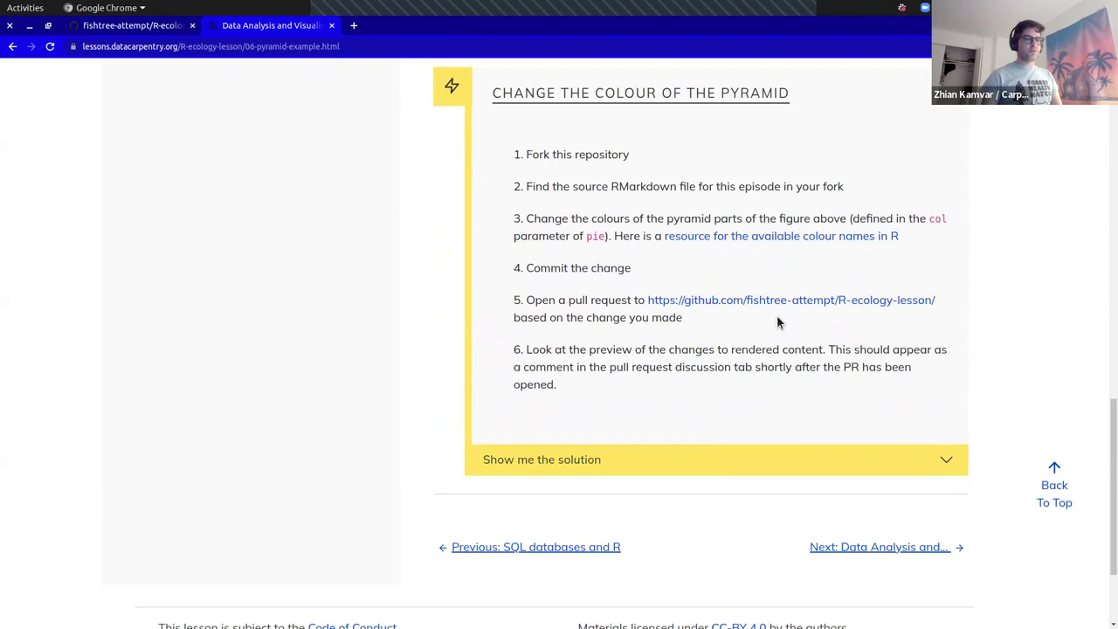
scroll(777, 322, "up", 1)
scroll(777, 322, "down", 1)
scroll(777, 322, "up", 6)
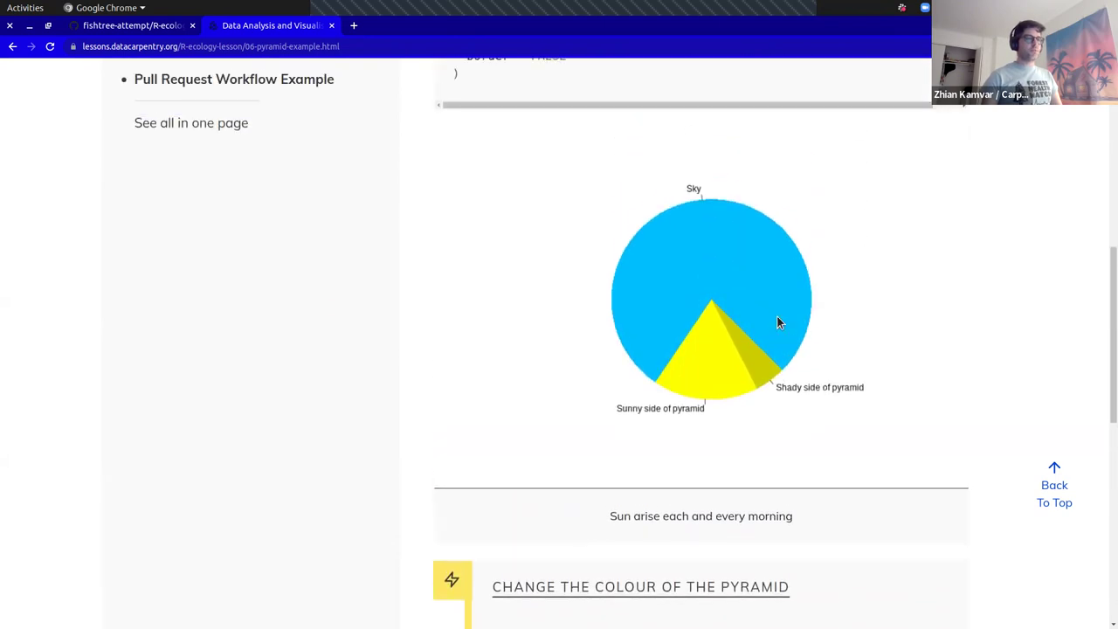
scroll(777, 323, "up", 5)
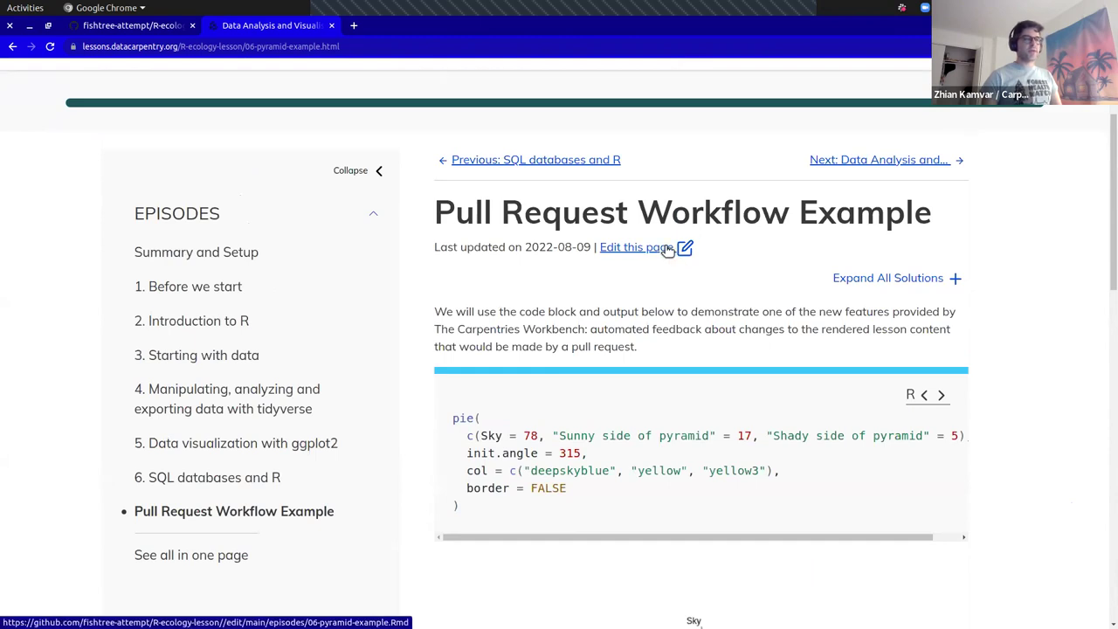
Open the episode's source file for editing on GitHub and highlight the notice about lacking write access to the project.
scroll(668, 249, "up", 2)
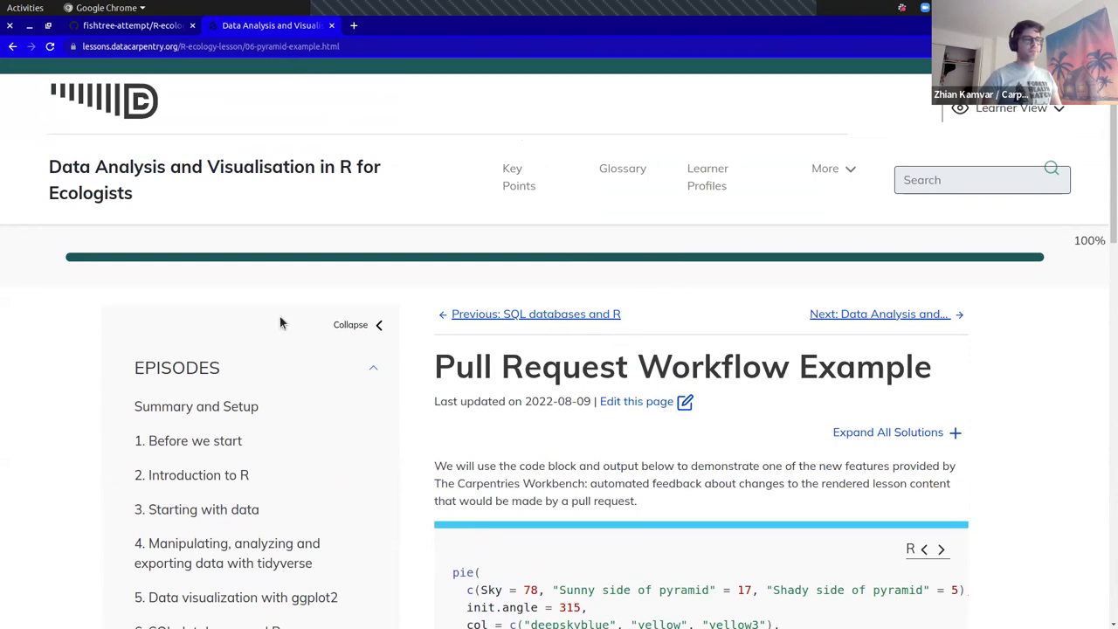
left_click(678, 410)
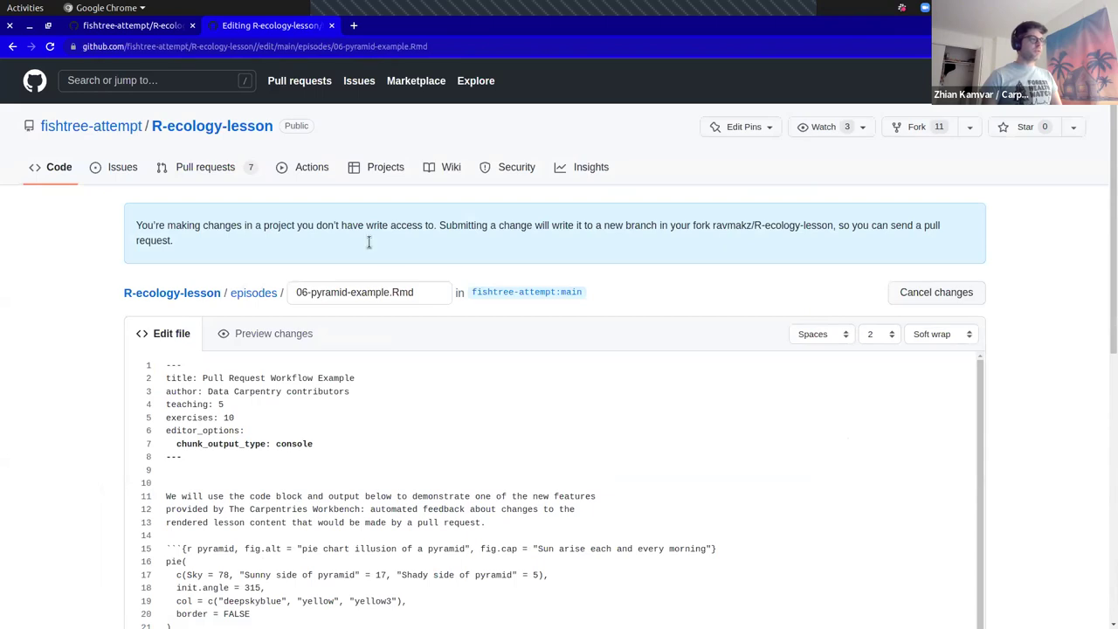
left_click_drag(138, 225, 444, 226)
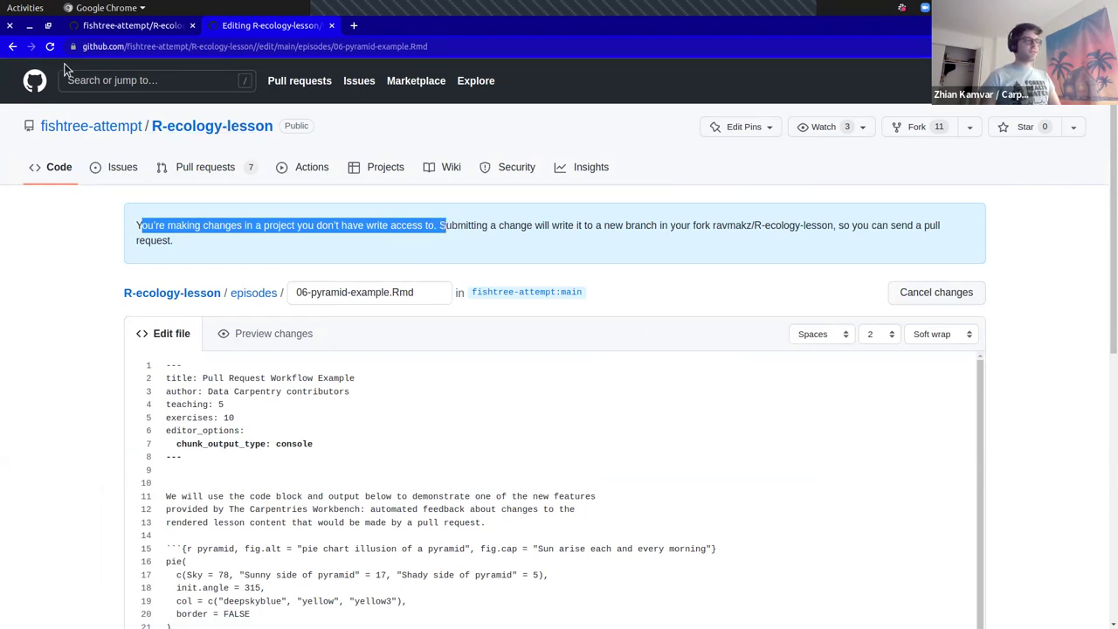
Show the signed-in account's GitHub profile in a separate tab, return to the 06-pyramid-example.Rmd editor and clear the text highlight.
middle_click(35, 85)
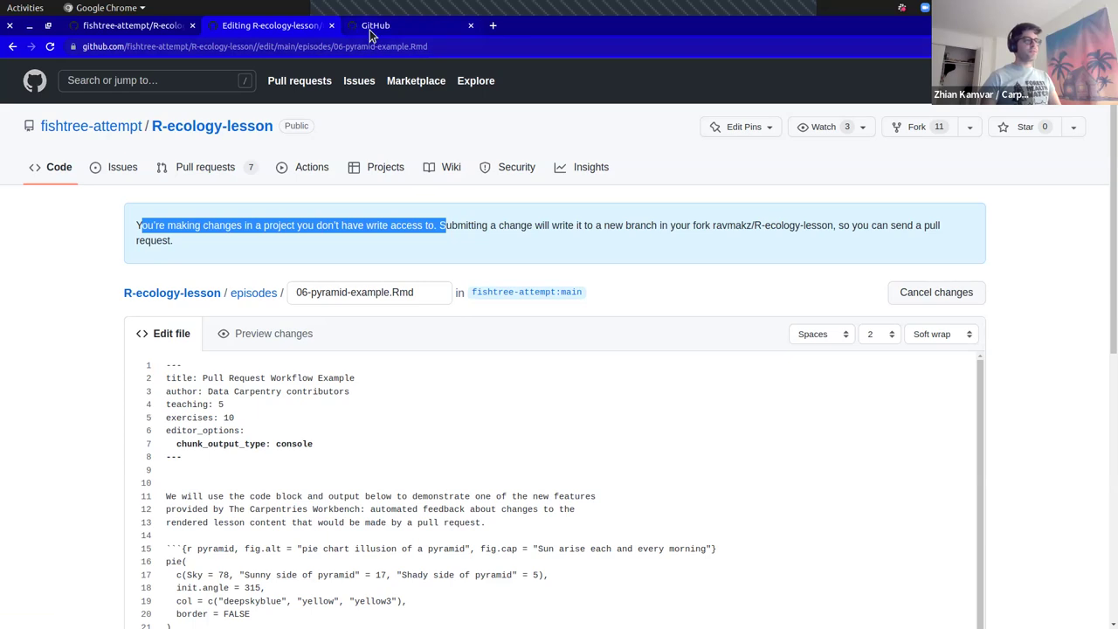
left_click(369, 28)
left_click(1082, 80)
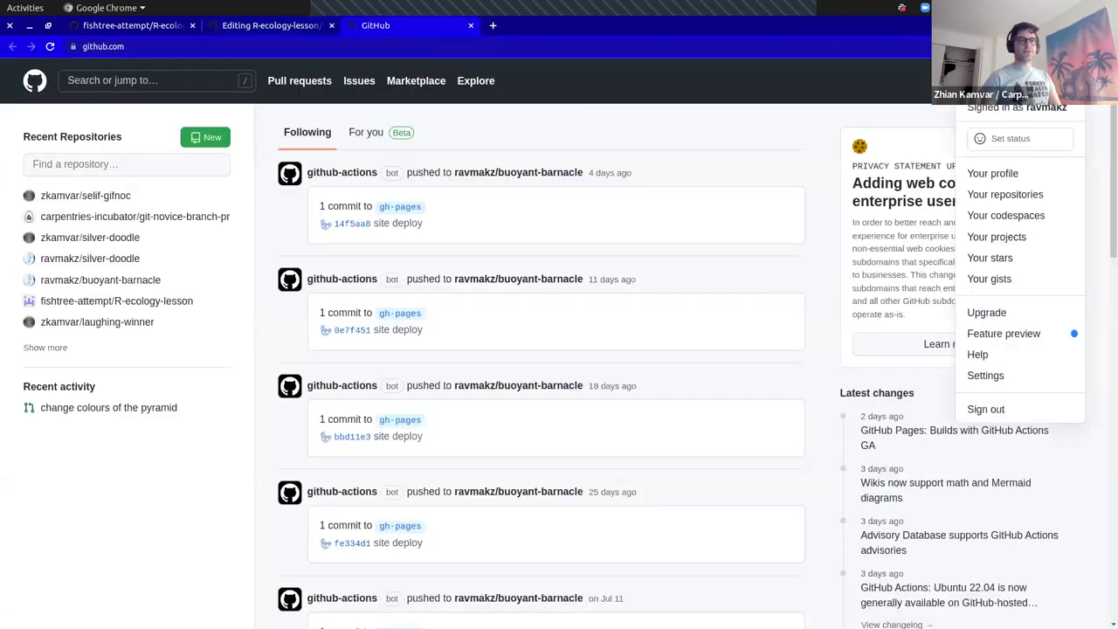
left_click(1016, 173)
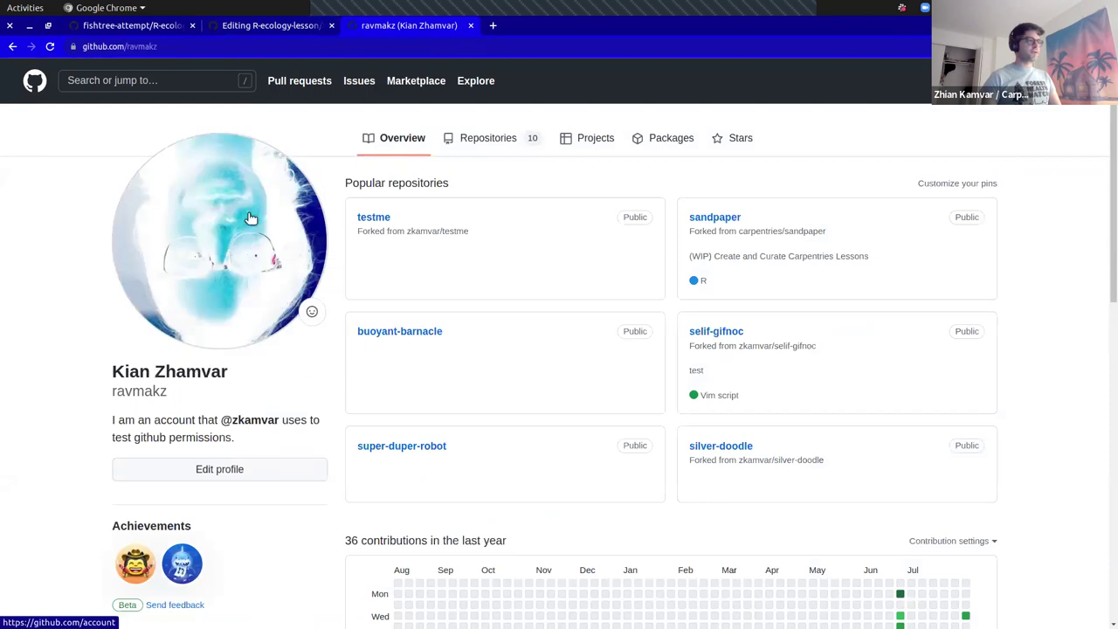
left_click(307, 28)
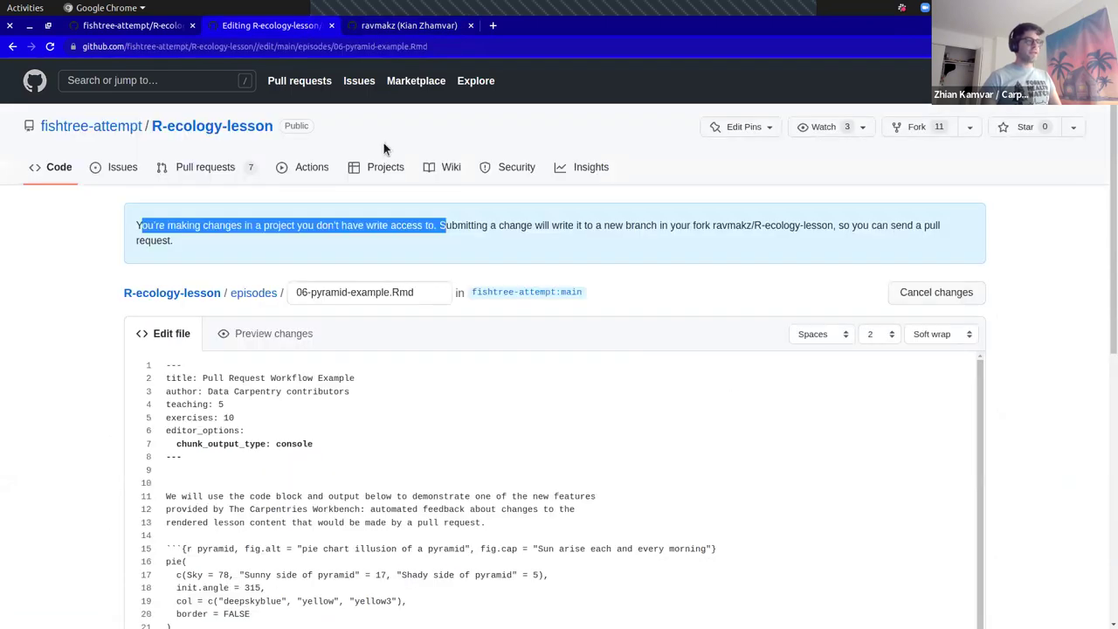
left_click(514, 241)
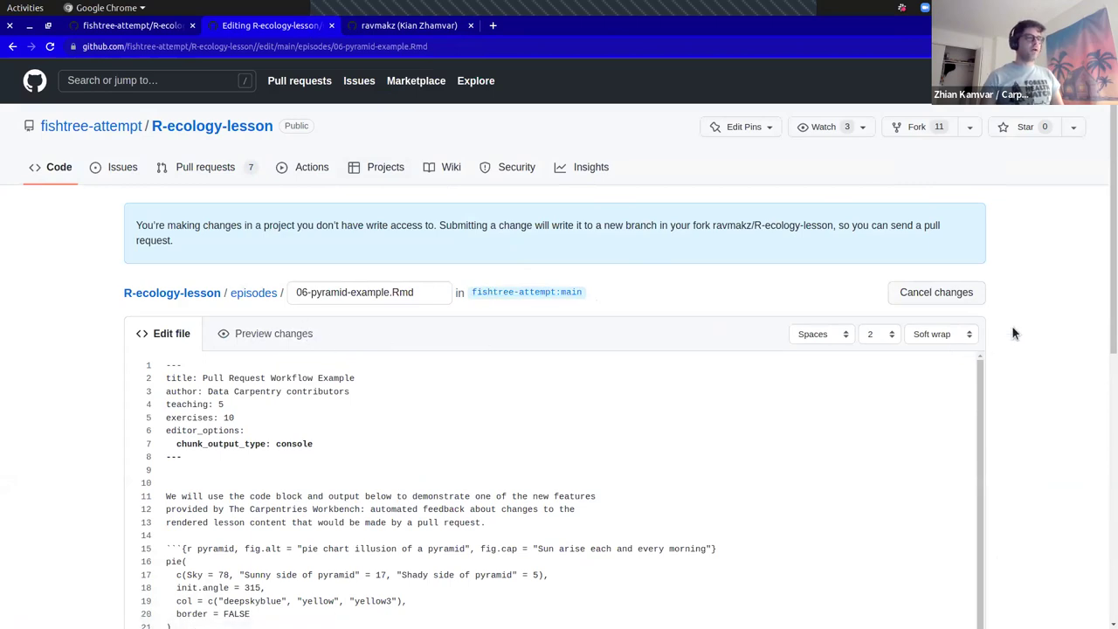
Replace the sky colour "deepskyblue" with "firebrick" in the pie chart's col parameter.
scroll(1012, 333, "down", 4)
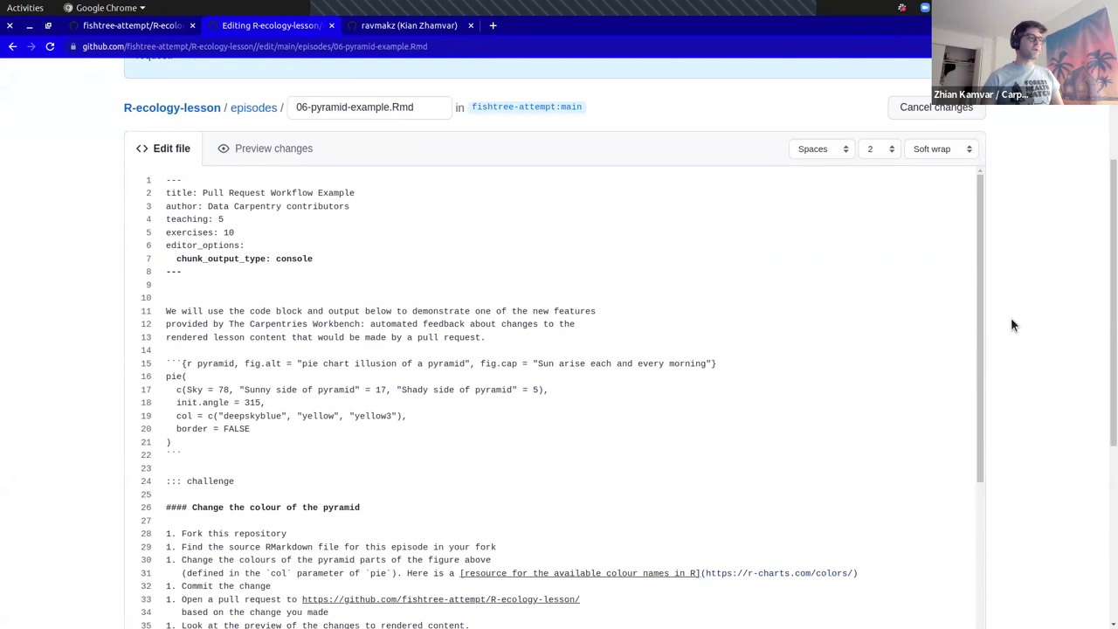
scroll(1005, 301, "down", 4)
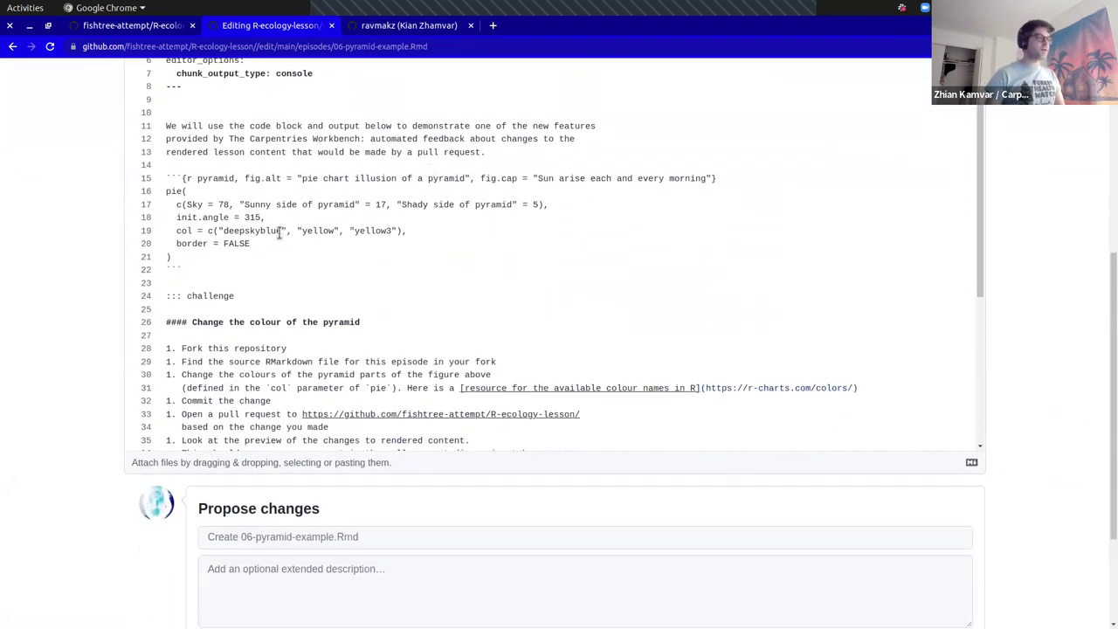
double_click(233, 231)
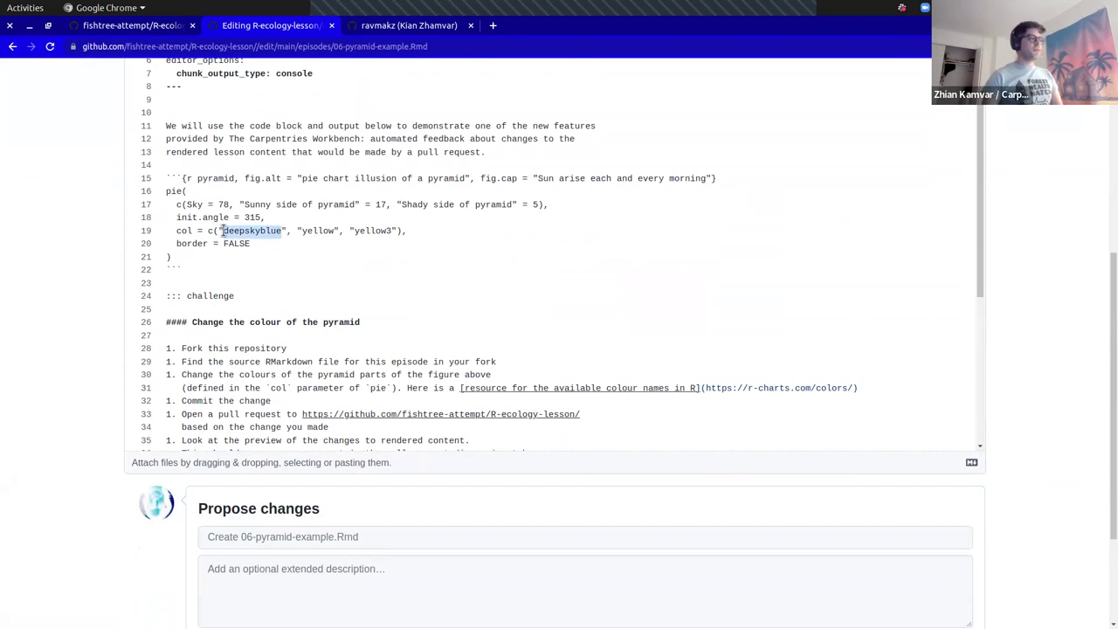
key("BackSpace")
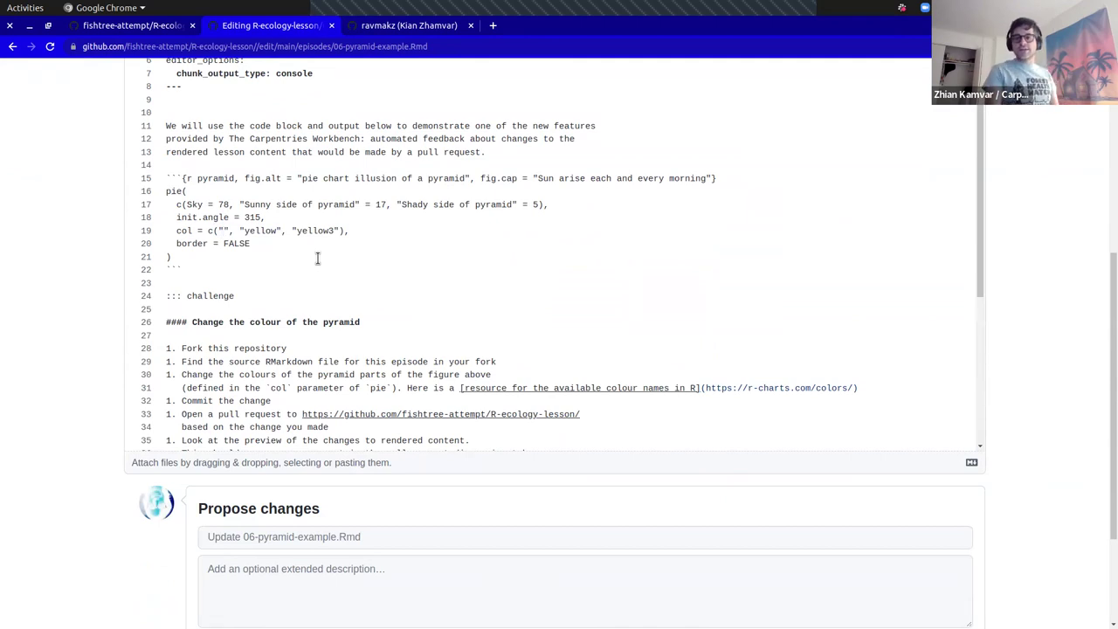
type("firebrick")
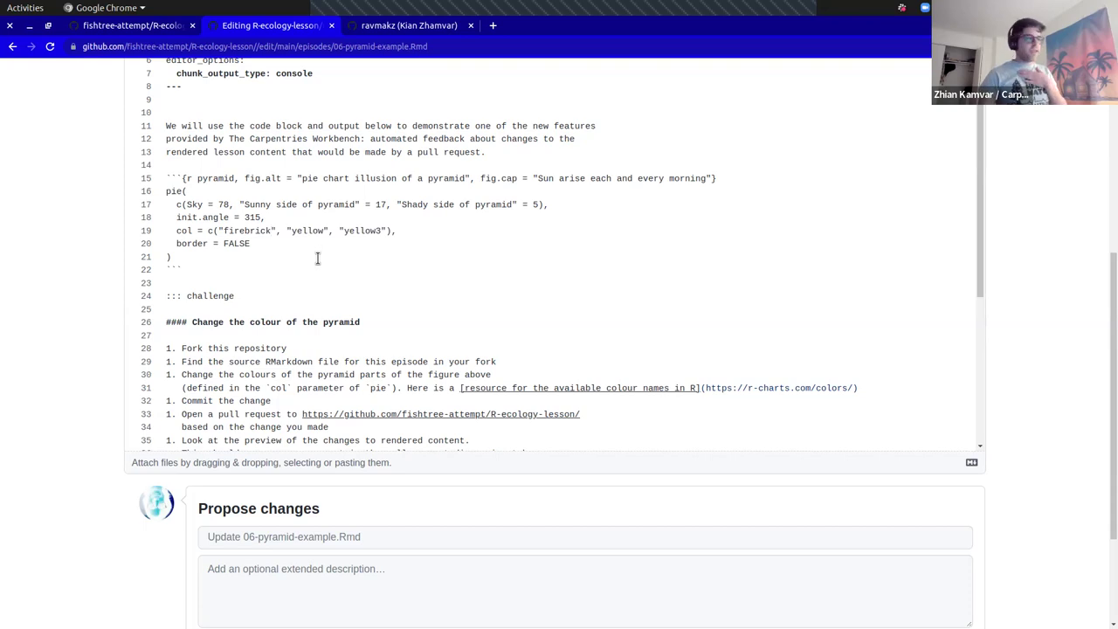
Set the colour of the pyramid's sunny side to "wheat" in the pie chart's col parameter.
key("BackSpace")
key("BackSpace")
key("BackSpace")
key("BackSpace")
key("BackSpace")
key("BackSpace")
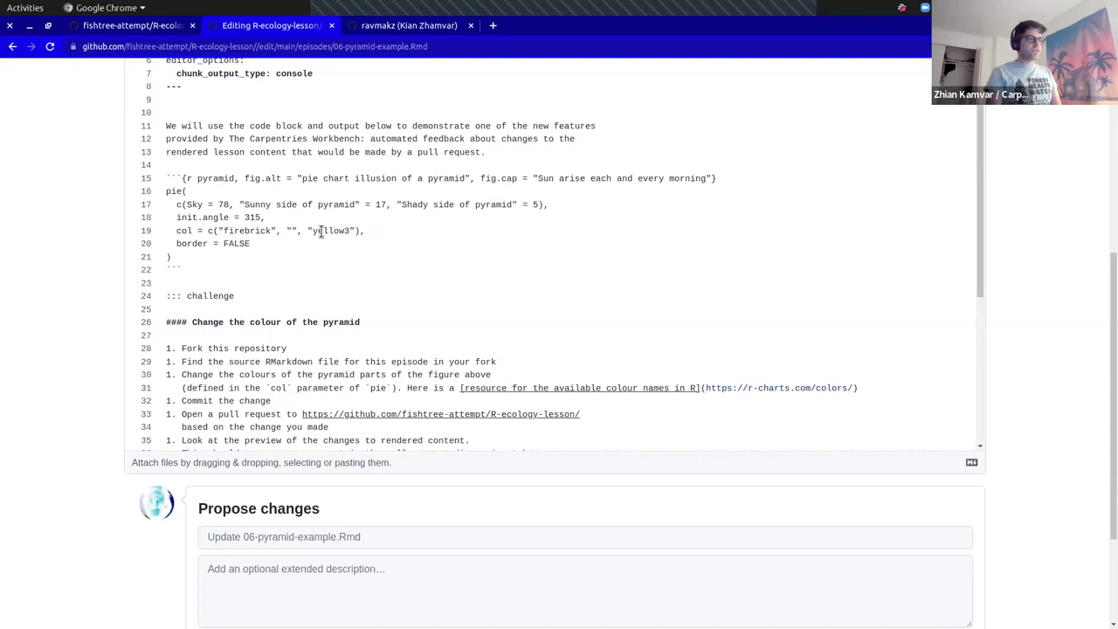
type("wheat")
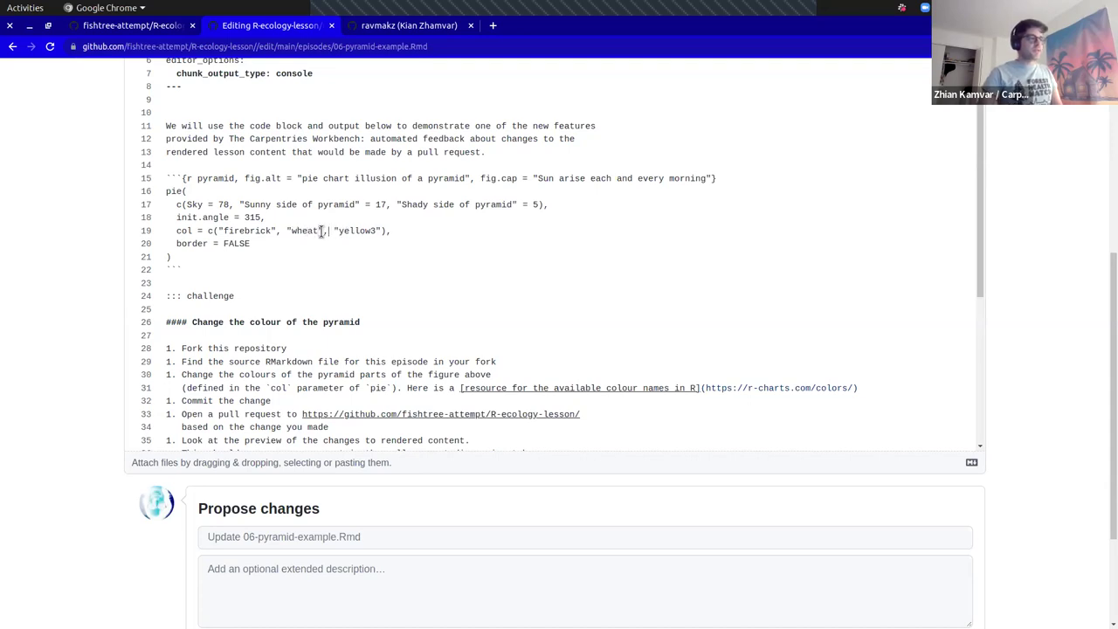
Set the colour of the pyramid's shady side to "wheat3" in the same col parameter.
key("BackSpace")
key("BackSpace")
key("BackSpace")
key("BackSpace")
key("BackSpace")
key("BackSpace")
type("wheat")
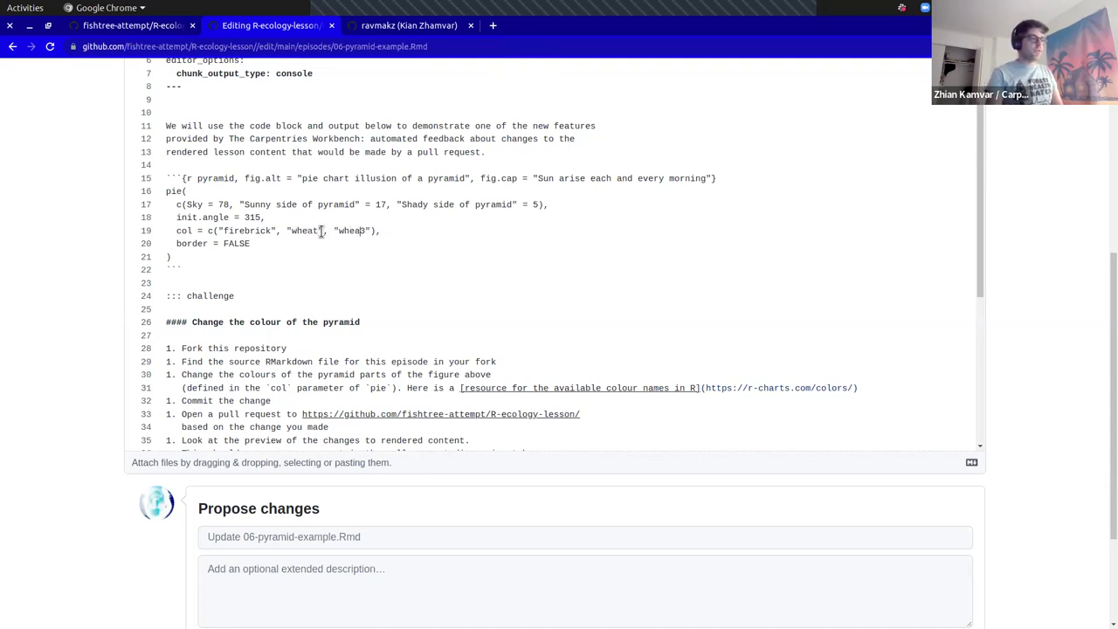
left_click(393, 256)
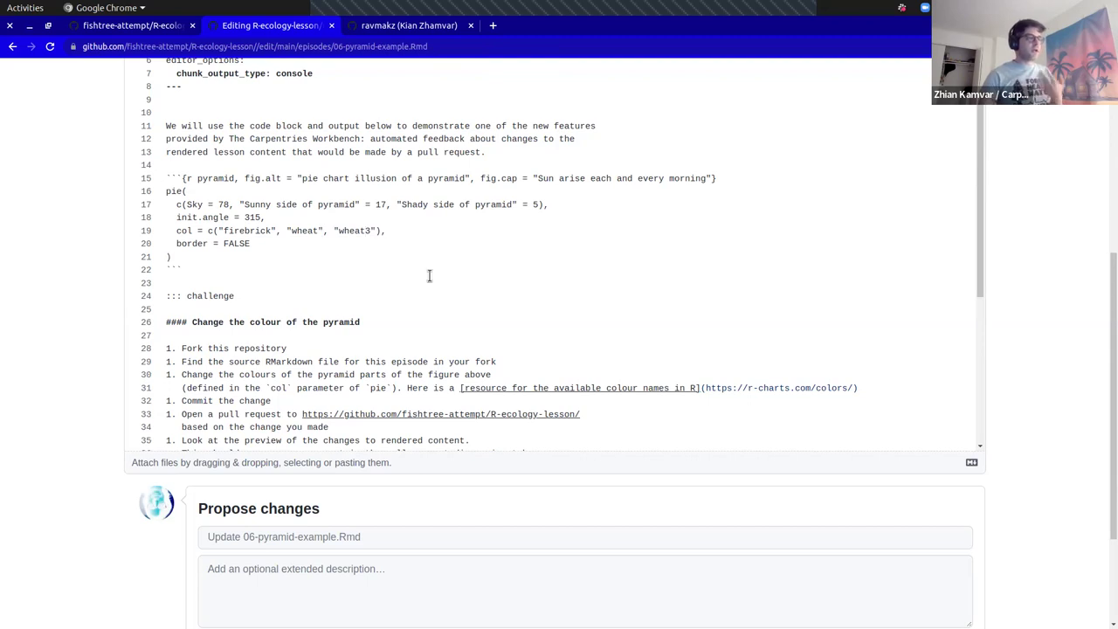
Propose the changes to 06-pyramid-example.Rmd with the commit title "fire sky".
scroll(429, 275, "down", 2)
scroll(429, 274, "down", 2)
scroll(429, 274, "up", 3)
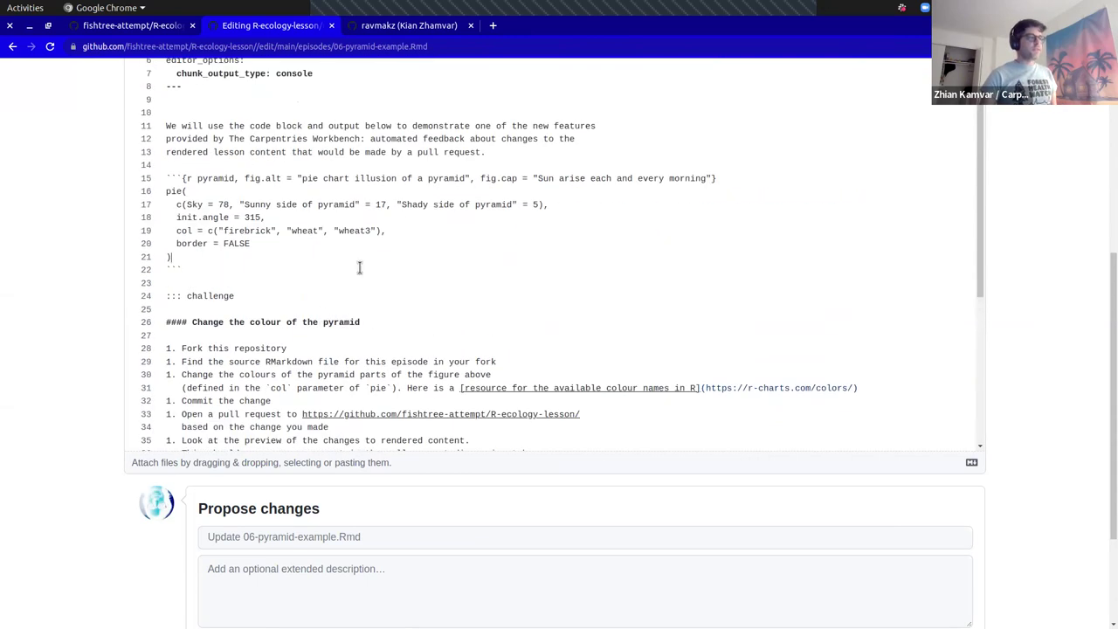
scroll(989, 397, "down", 2)
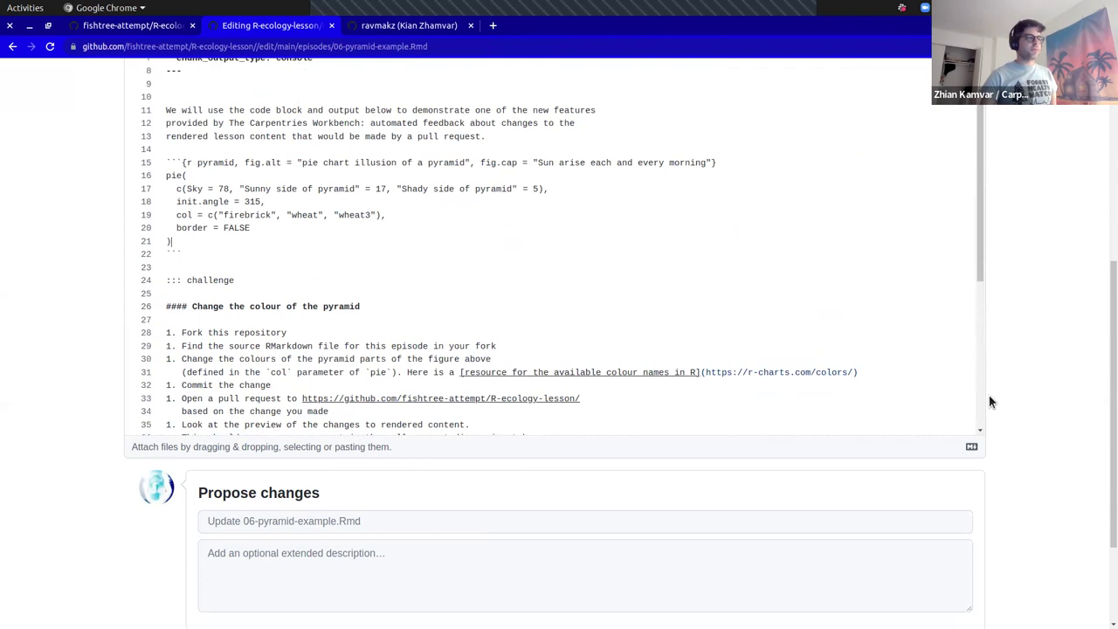
left_click(808, 442)
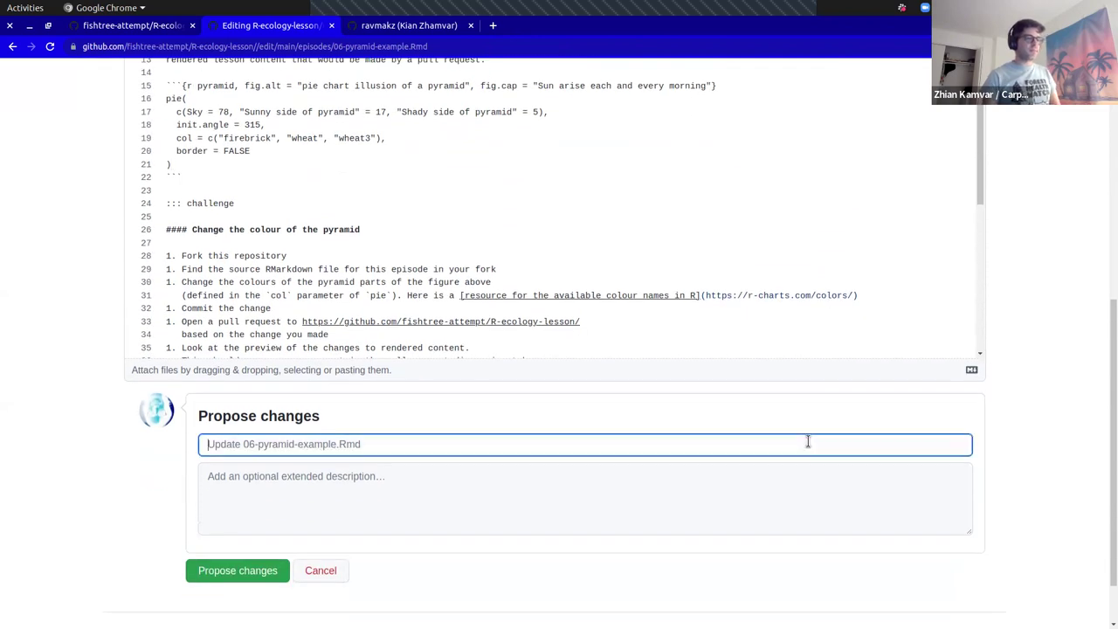
type("fire sky")
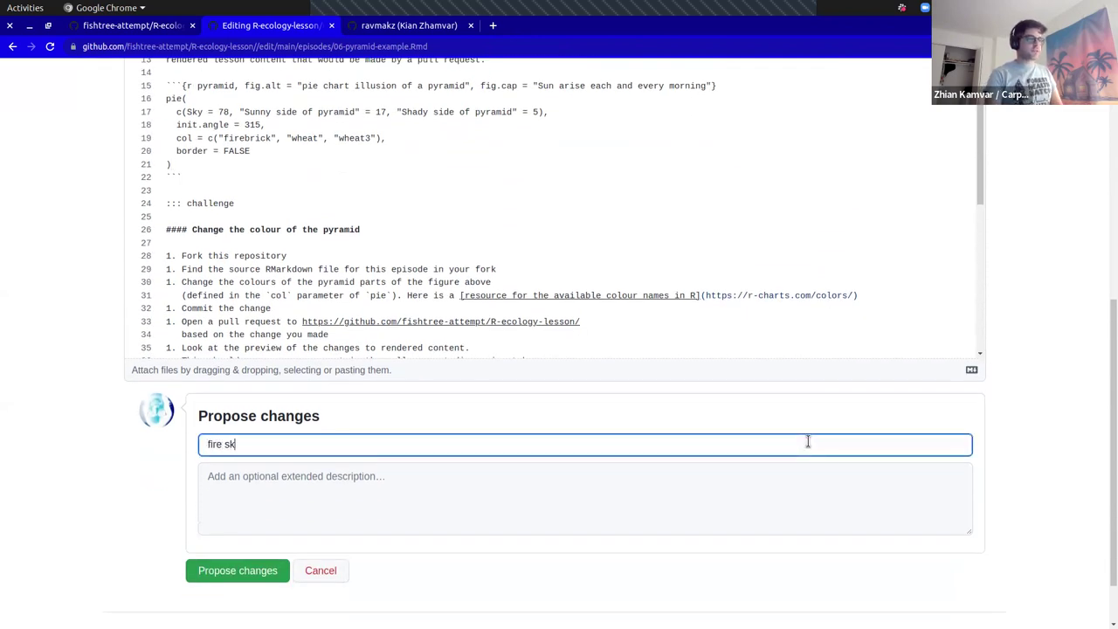
left_click(226, 576)
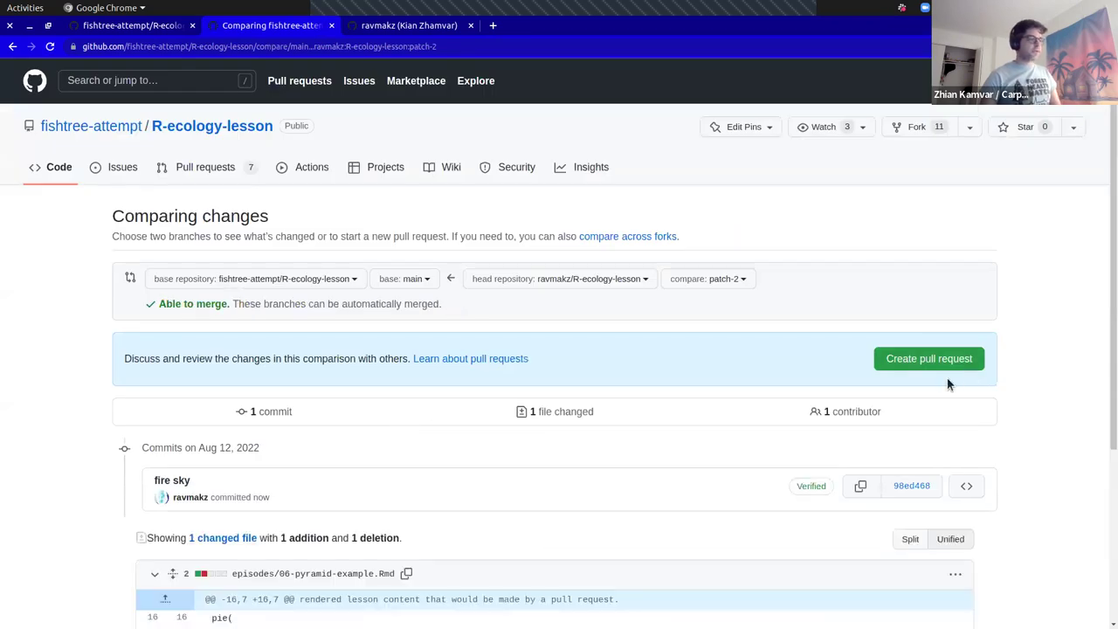
Create the "fire sky" pull request from the comparison with the comment "let's make it more realistic".
scroll(947, 377, "down", 5)
scroll(947, 377, "up", 5)
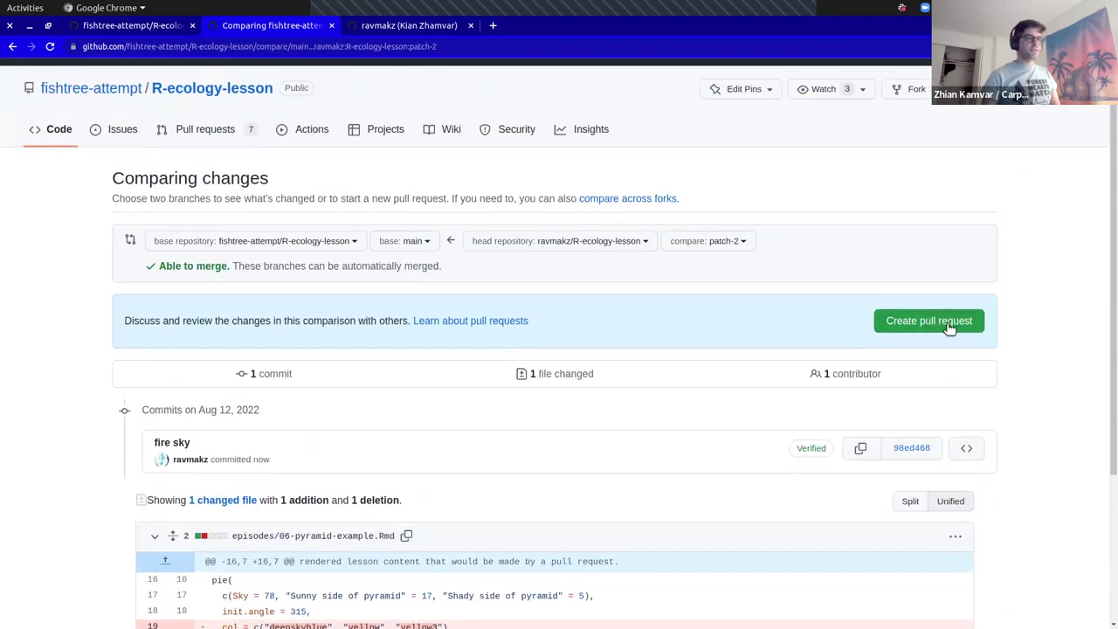
left_click(949, 323)
left_click(498, 405)
scroll(499, 405, "up", 1)
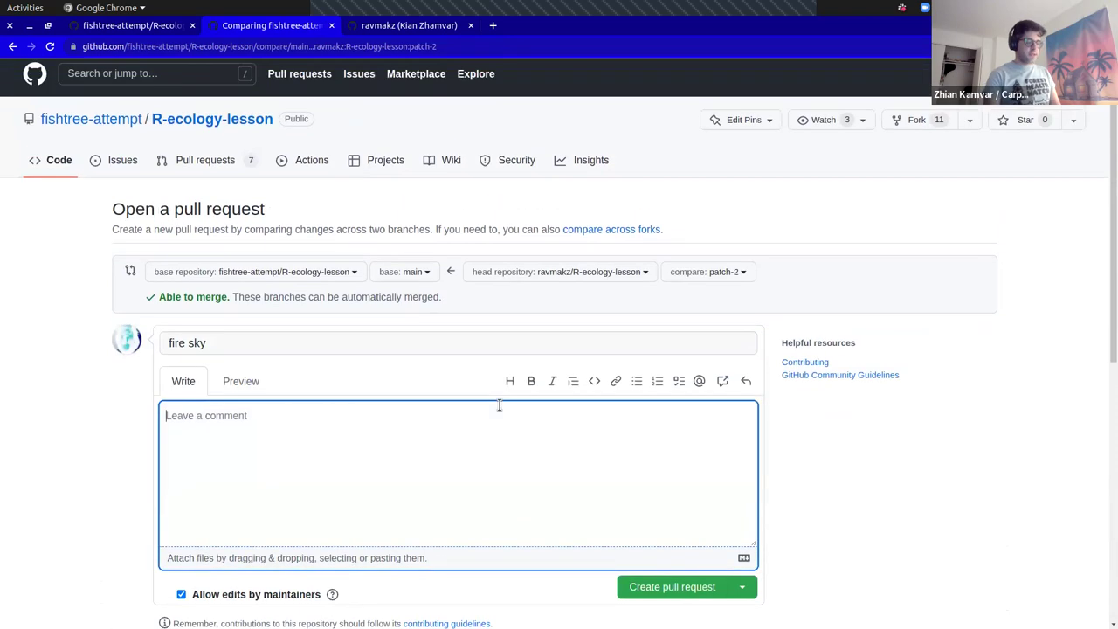
type("let's")
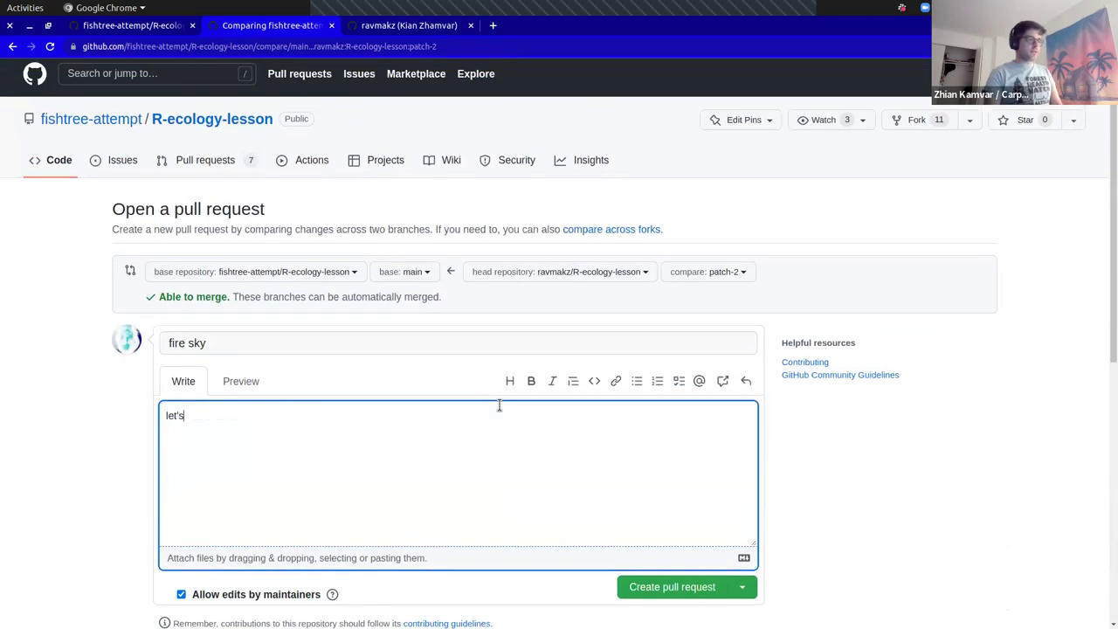
type(" make it more rea")
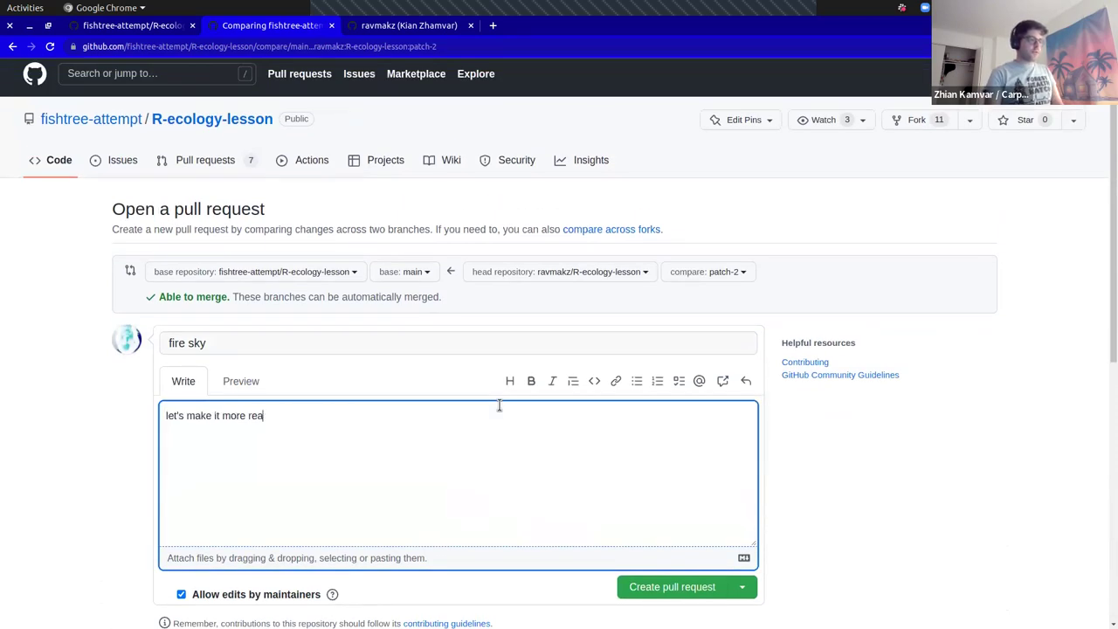
type("listic")
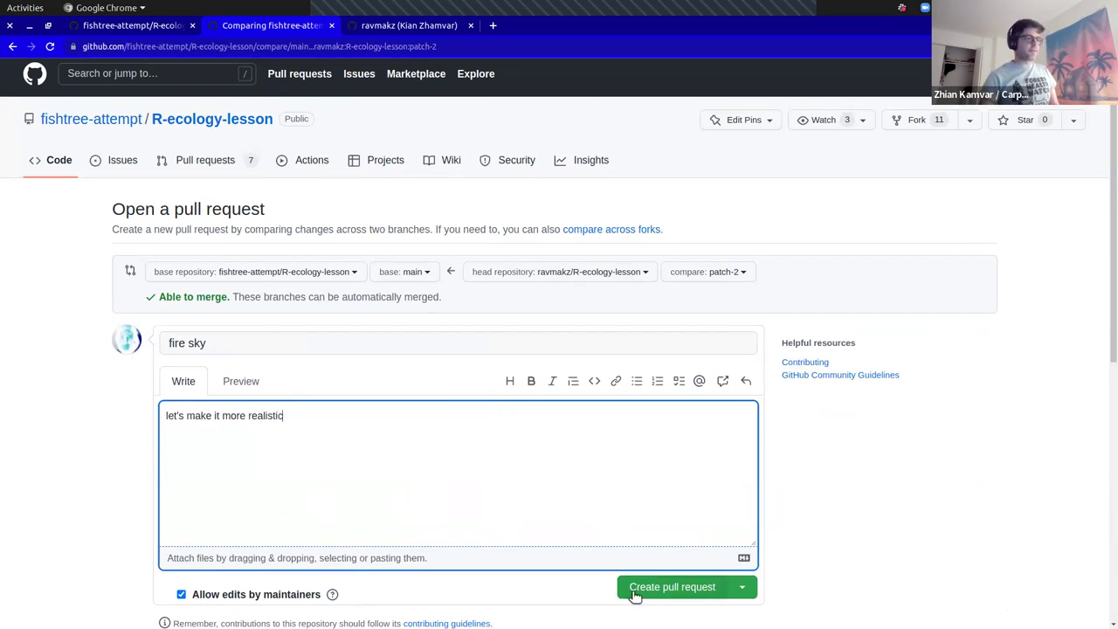
left_click(635, 592)
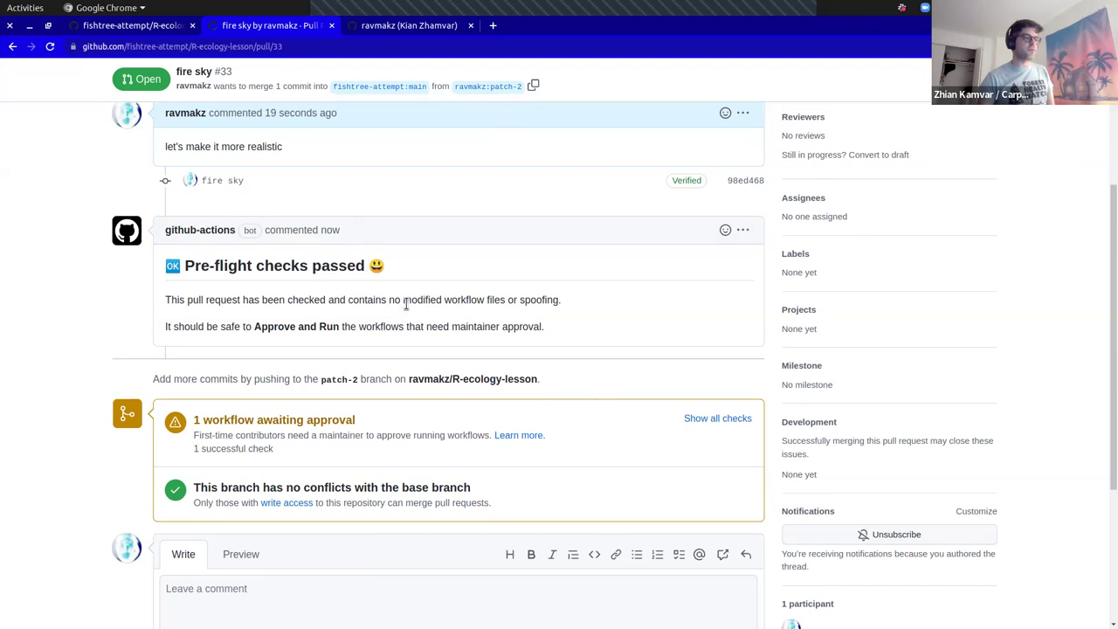
In the browser window signed in as maintainer, open the R-ecology-lesson pull request "fire sky" and approve its waiting workflow to run.
key("alt+Tab")
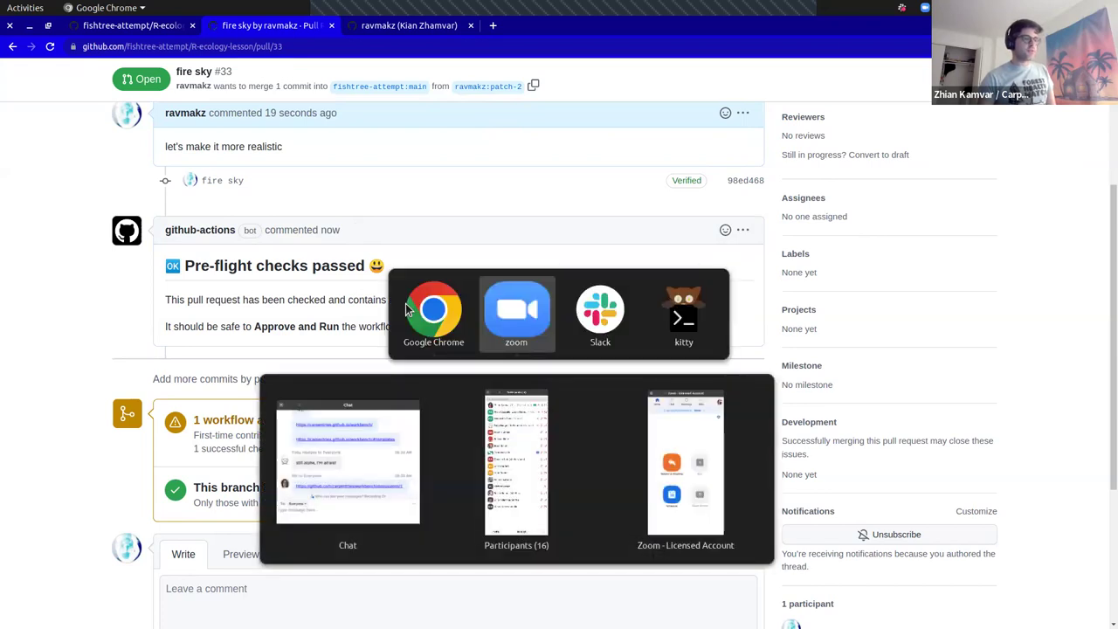
key("alt+shift+Tab")
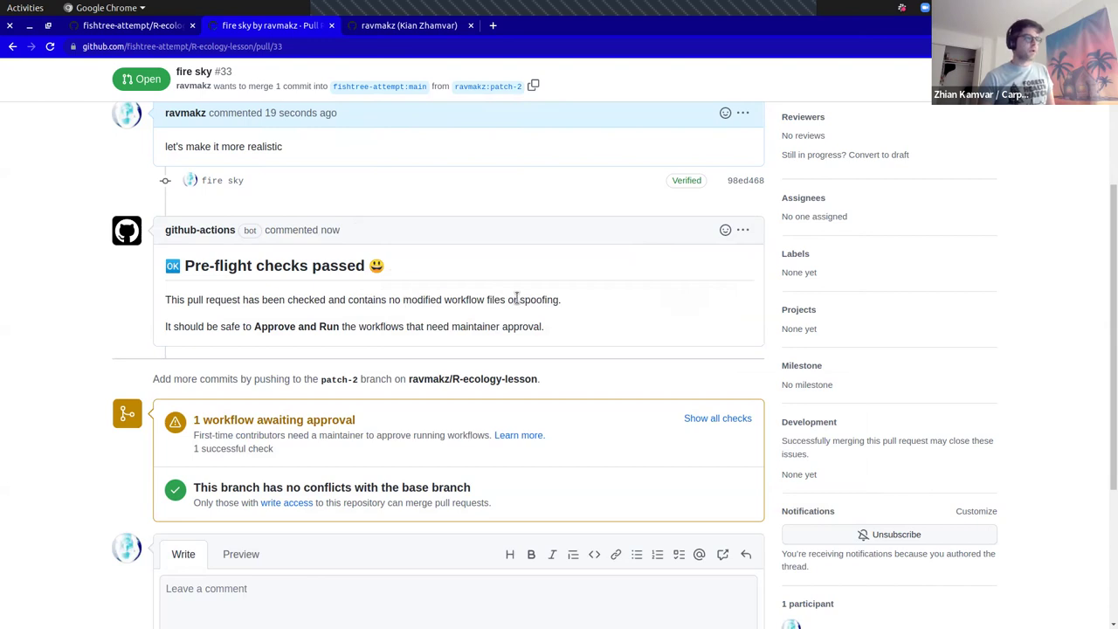
key("super")
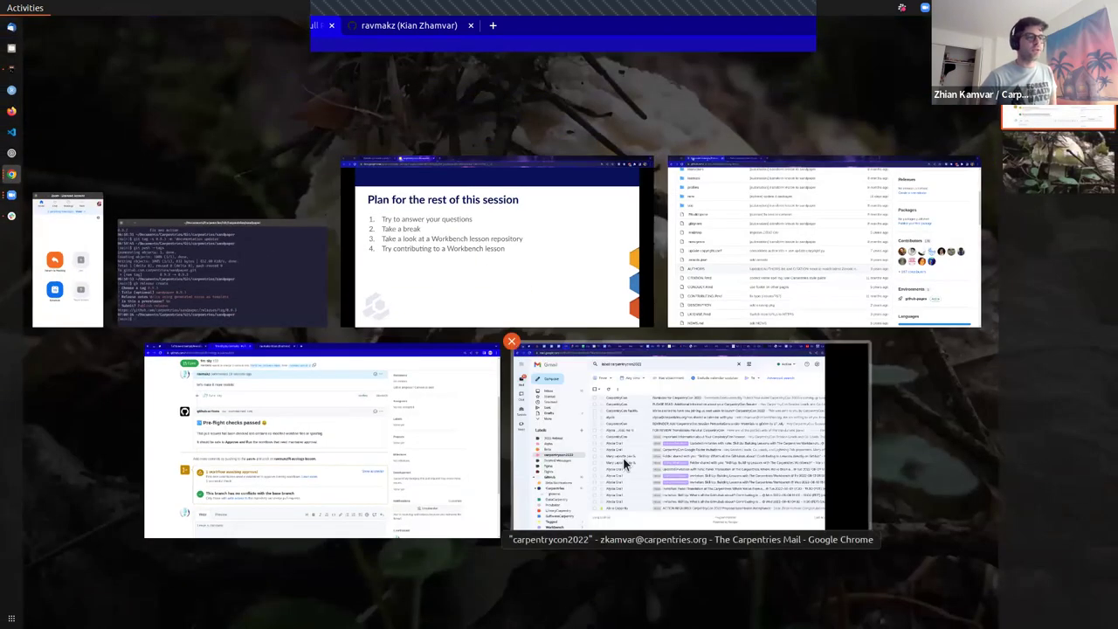
left_click(763, 260)
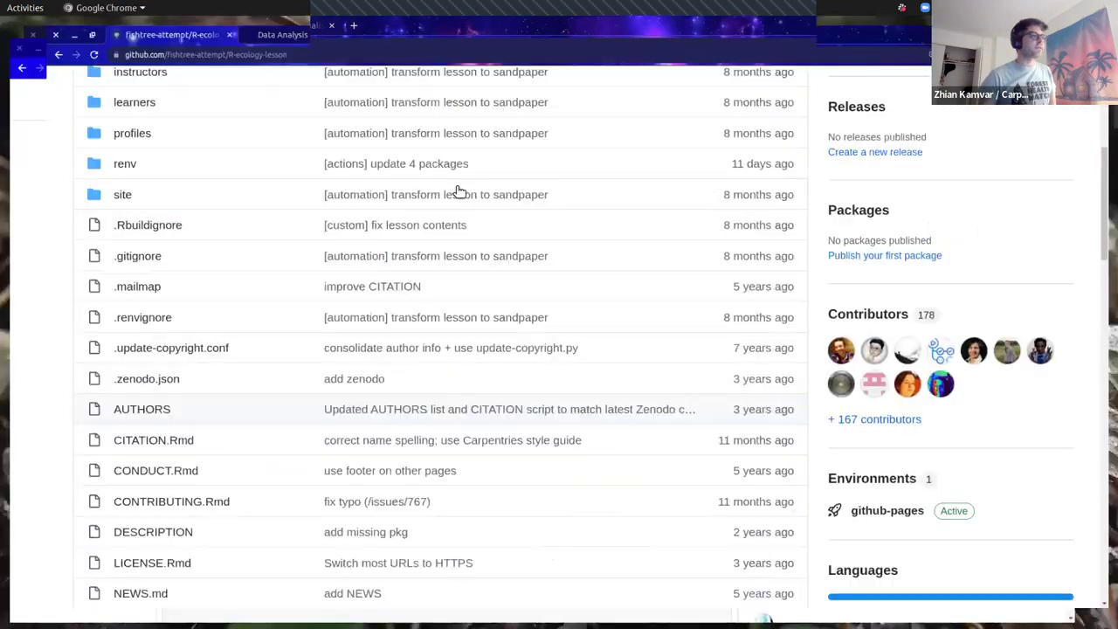
scroll(459, 190, "up", 5)
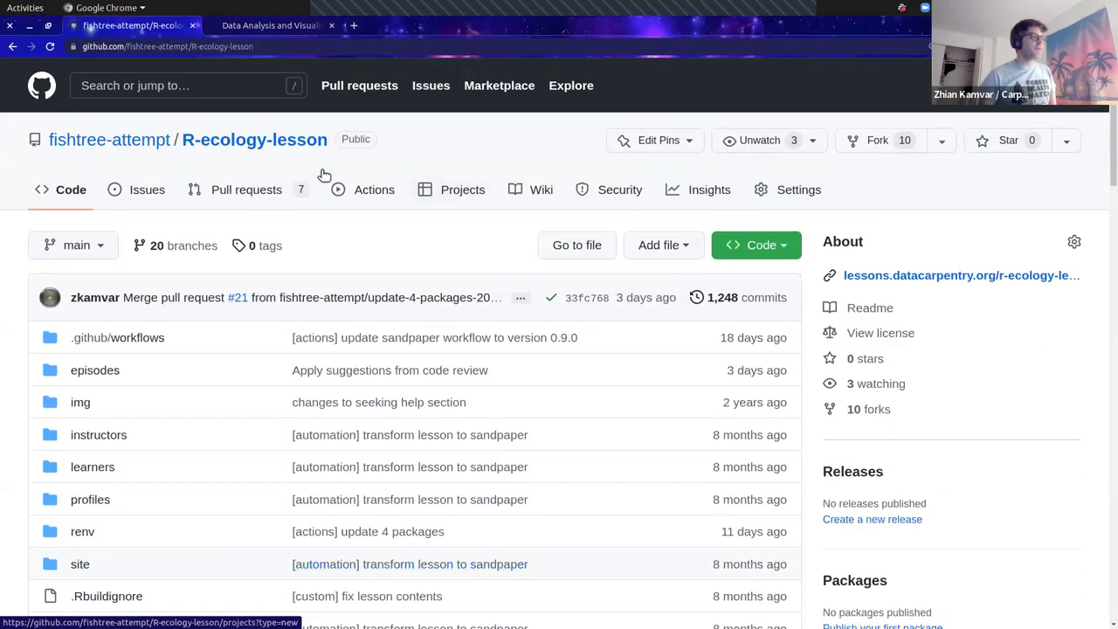
left_click(289, 187)
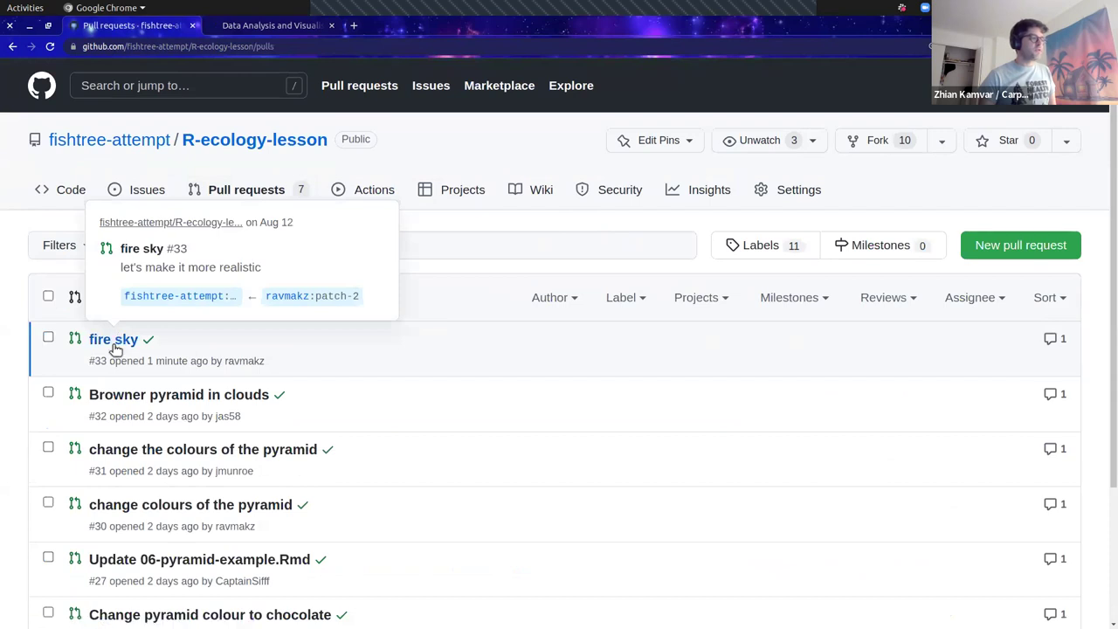
left_click(126, 347)
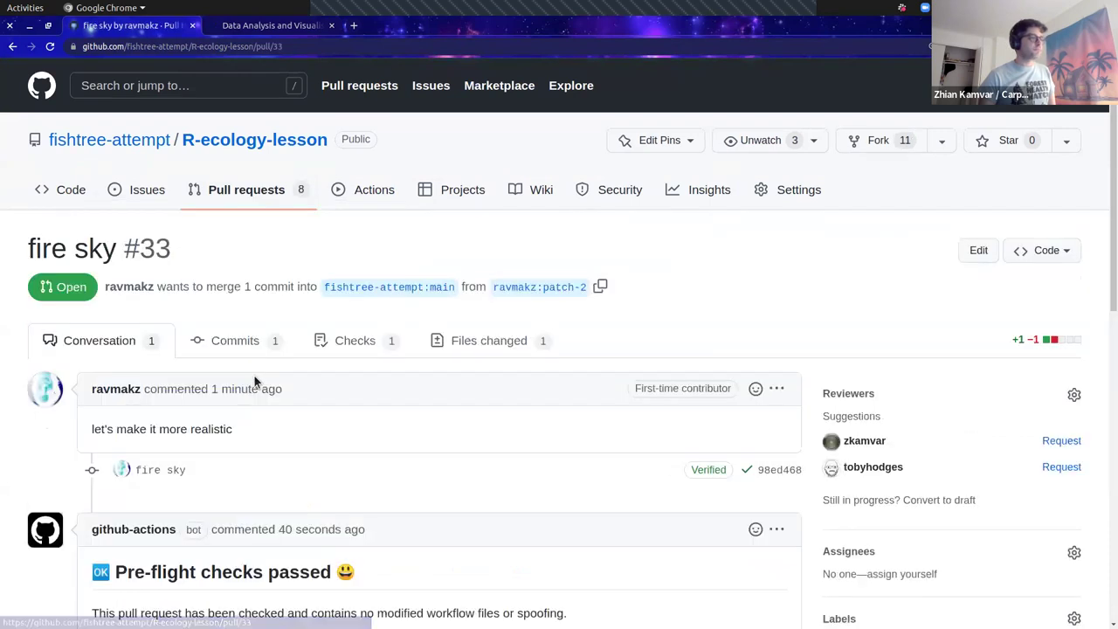
scroll(255, 379, "down", 5)
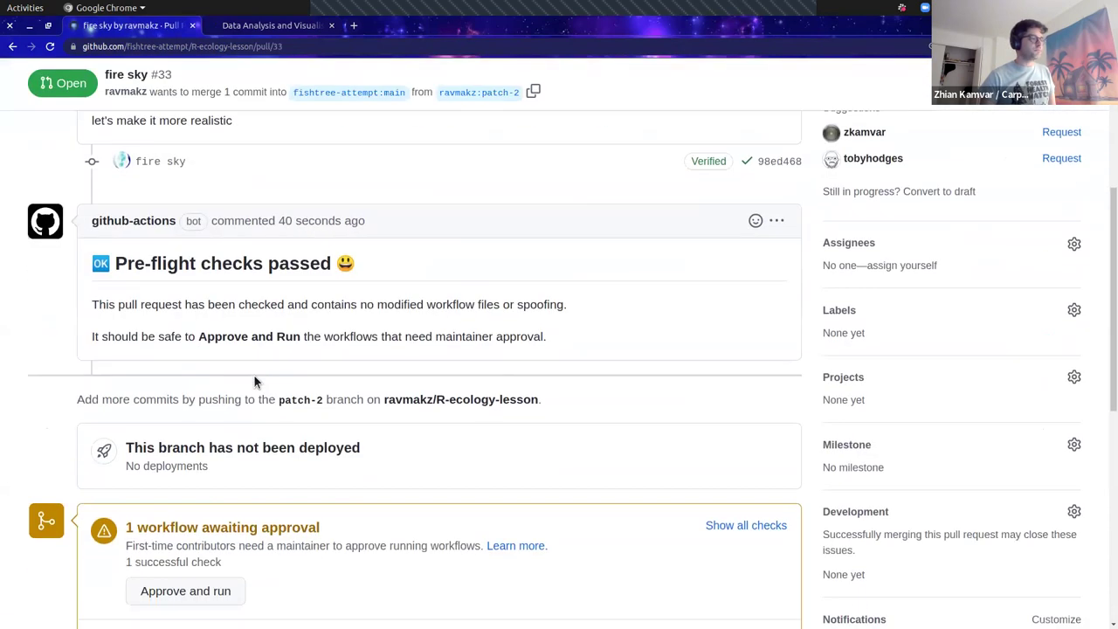
left_click(155, 592)
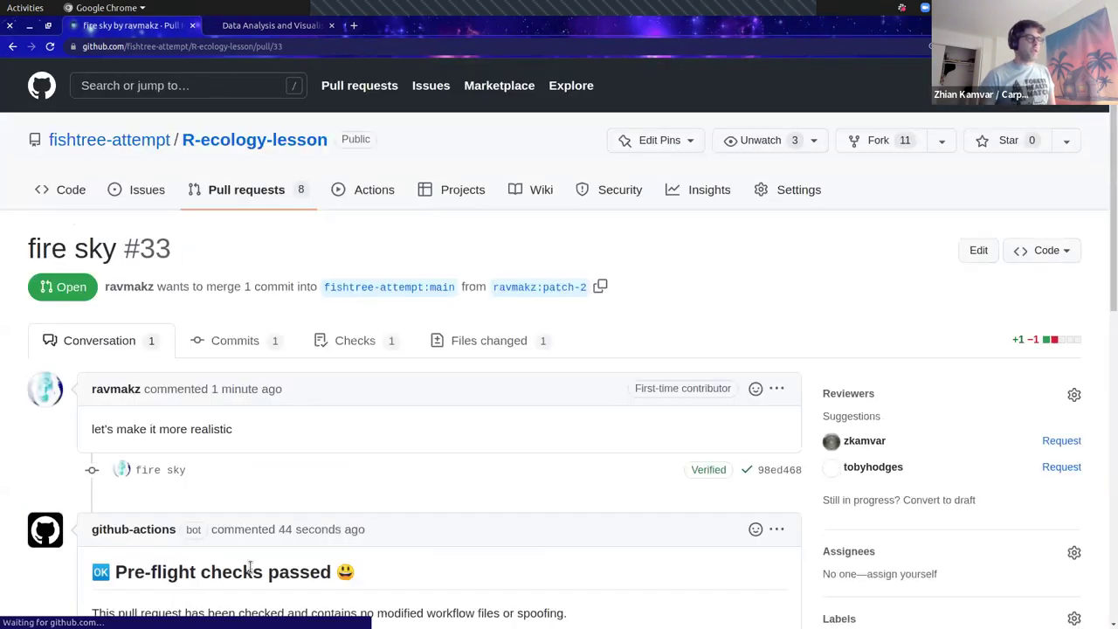
Review the pull request's checks and view the "Build markdown source files if valid" log in a separate tab, returning to the pull request.
scroll(249, 567, "down", 6)
scroll(250, 567, "up", 3)
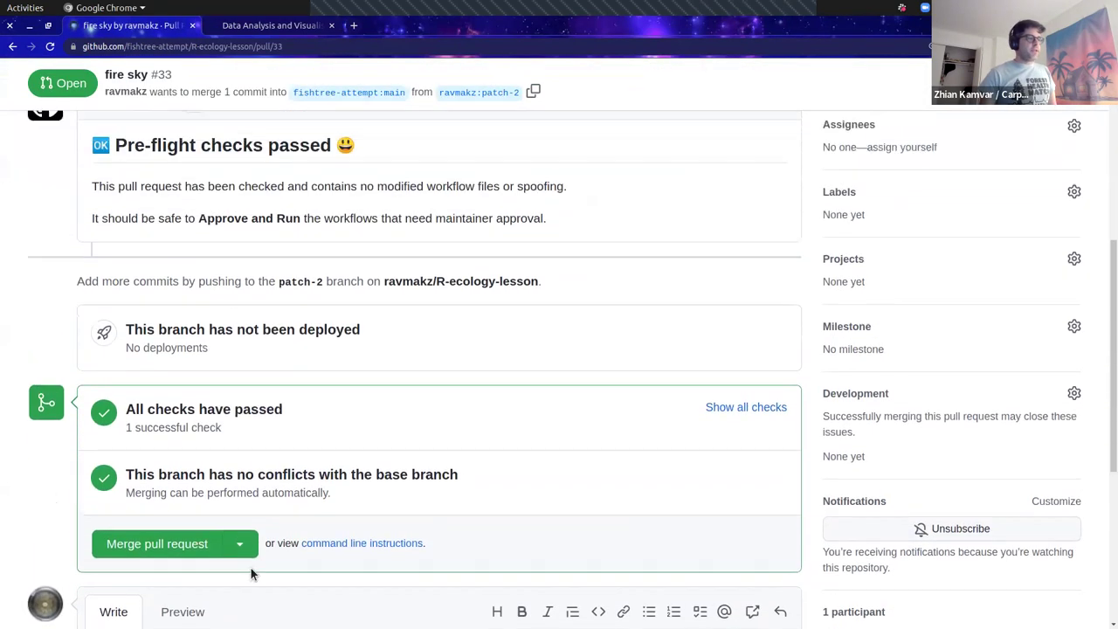
scroll(251, 570, "down", 2)
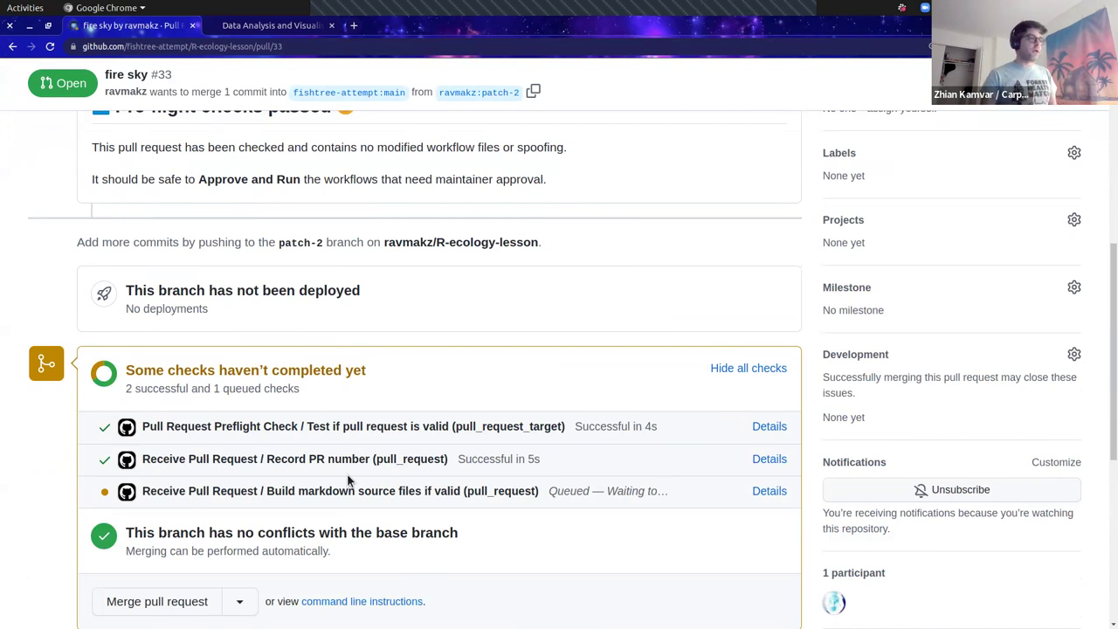
middle_click(770, 492)
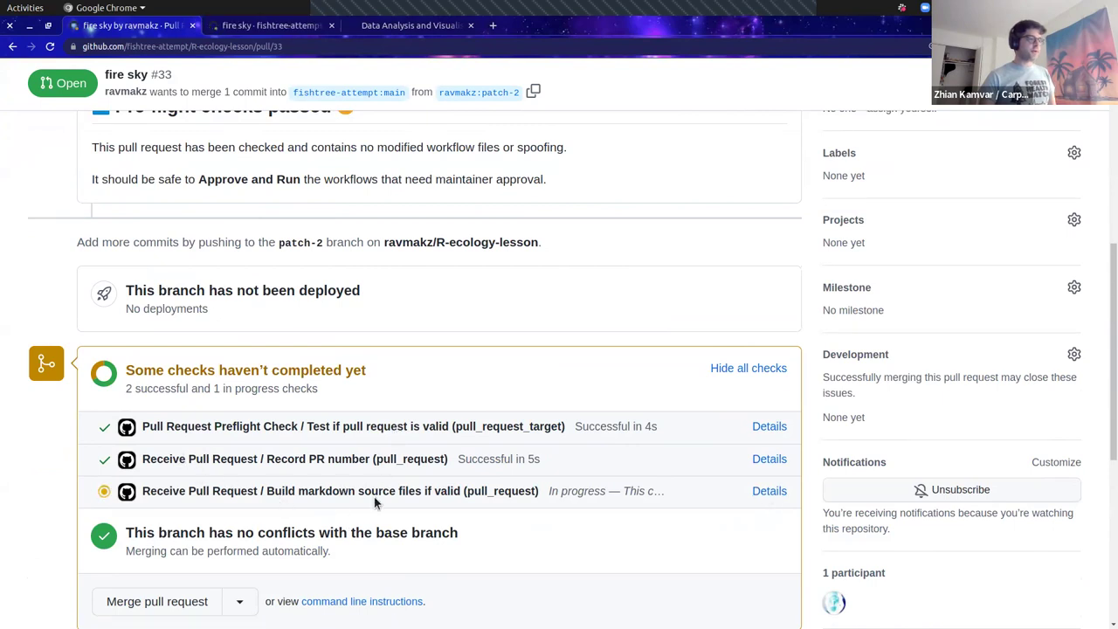
left_click(280, 30)
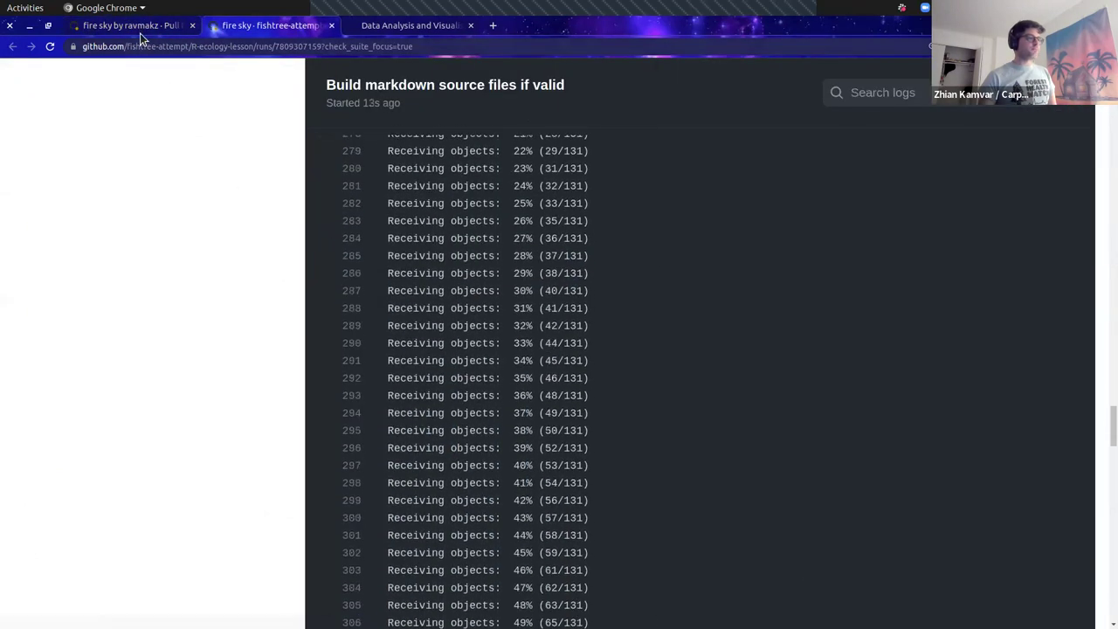
left_click(149, 33)
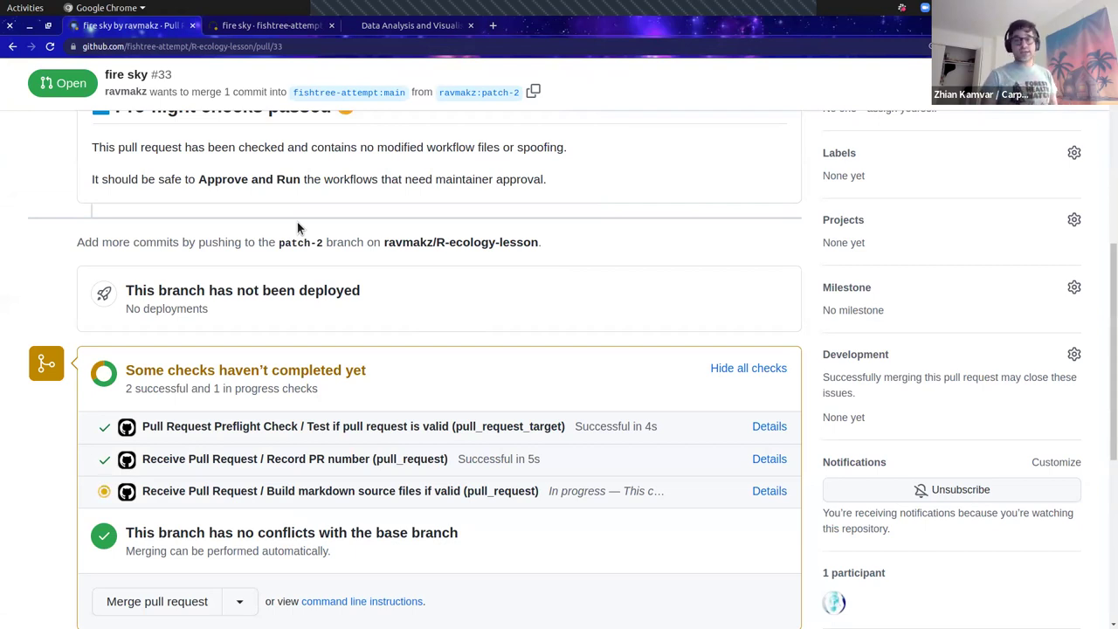
Open the earlier pull request "change colours of the pyramid" (#30) from the repository's list and show its changed files.
scroll(315, 229, "up", 4)
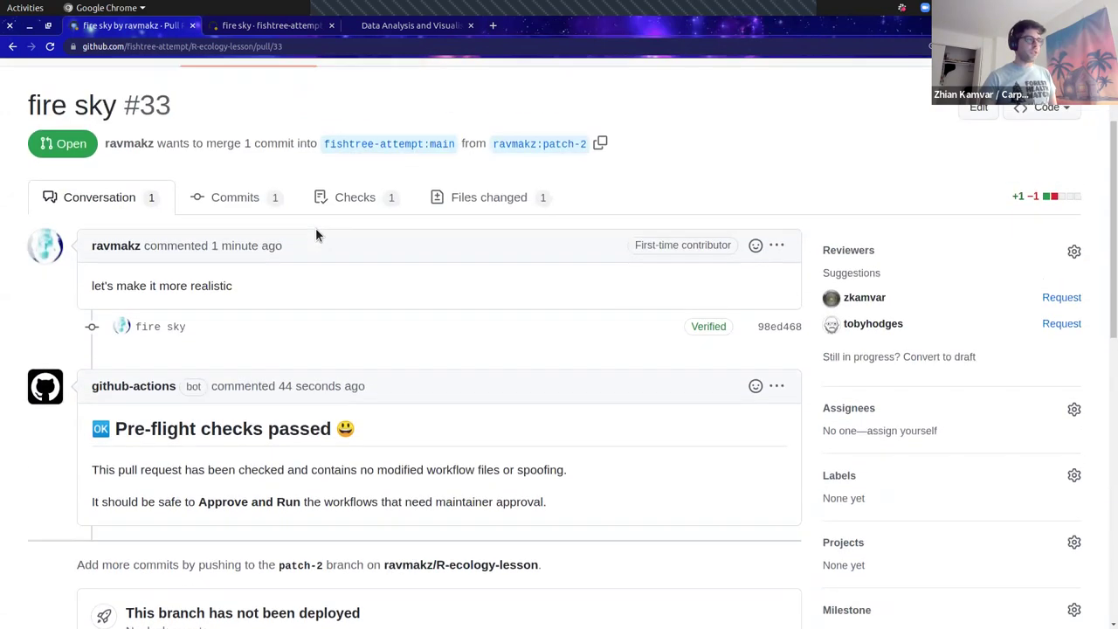
scroll(297, 207, "up", 1)
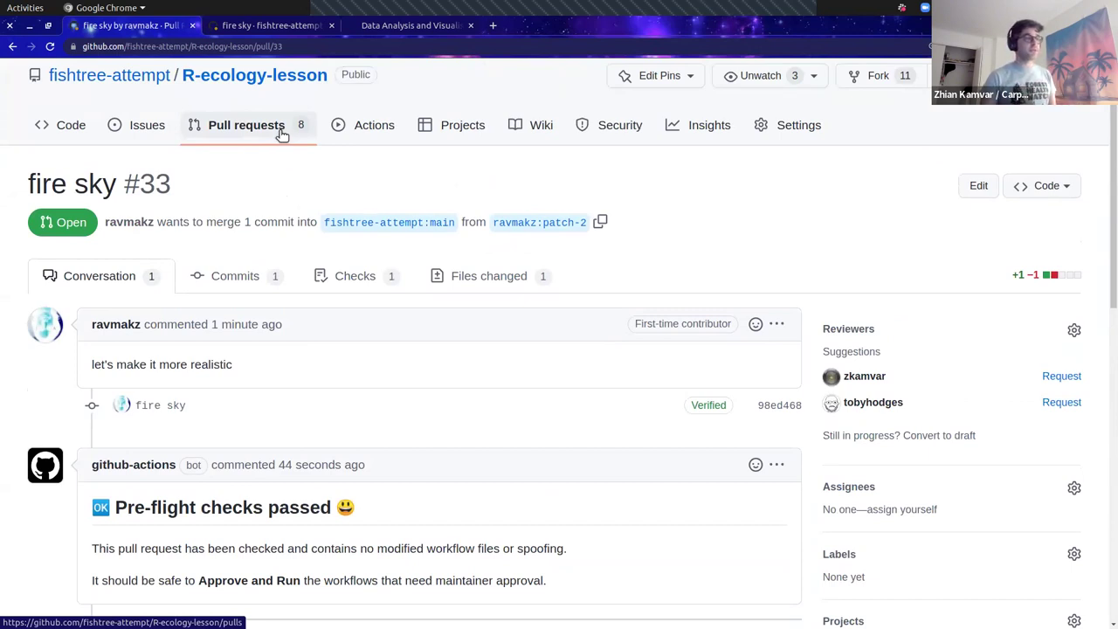
left_click(281, 131)
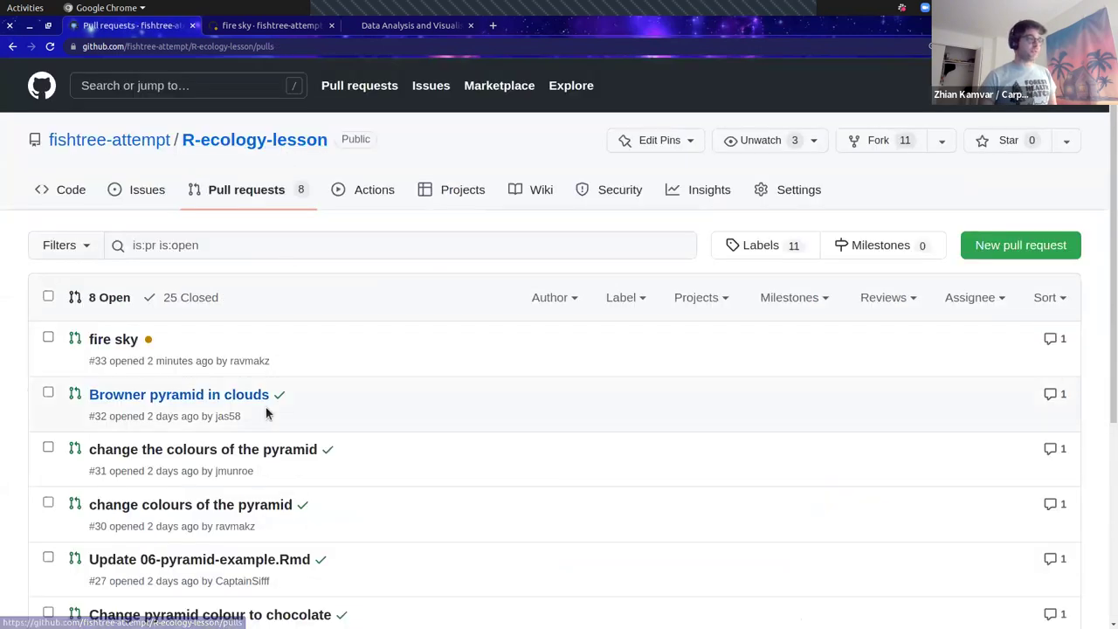
mouse_move(244, 508)
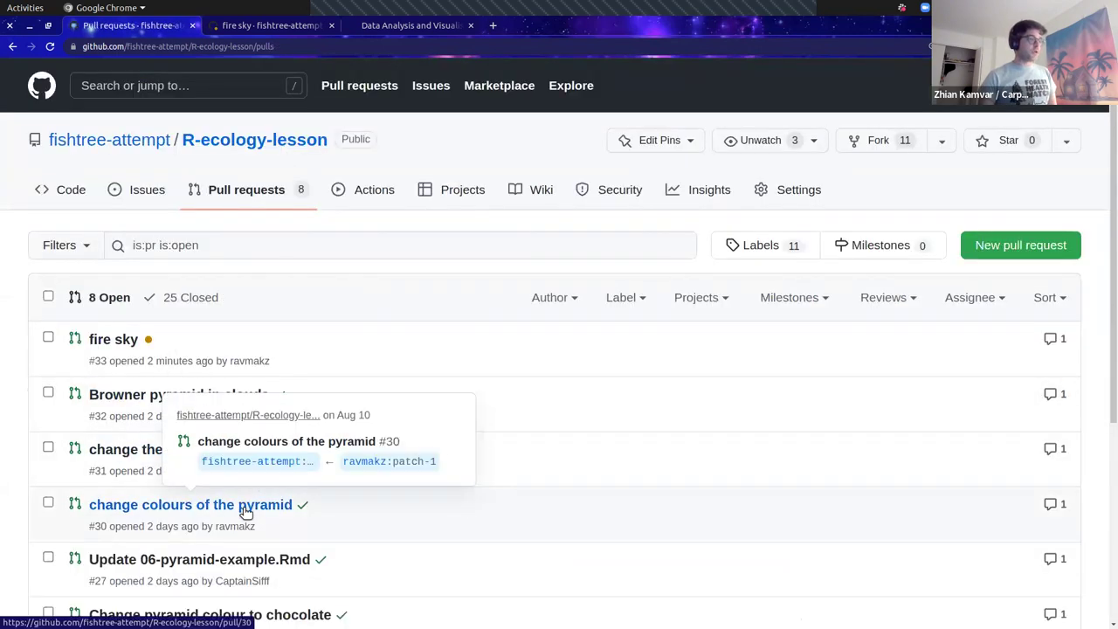
left_click(248, 510)
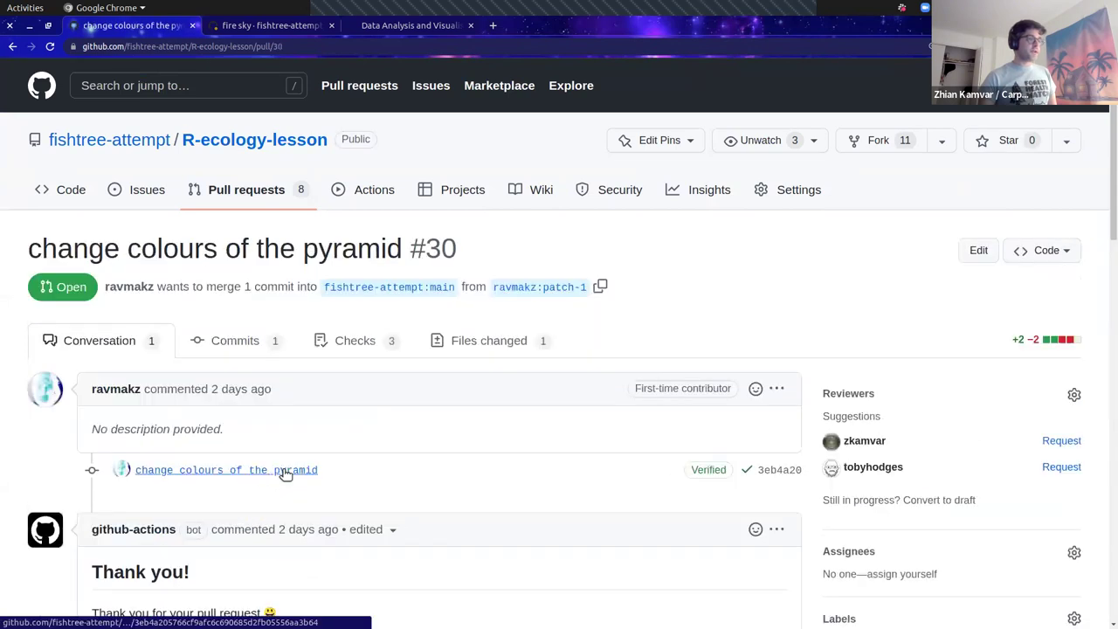
left_click(484, 342)
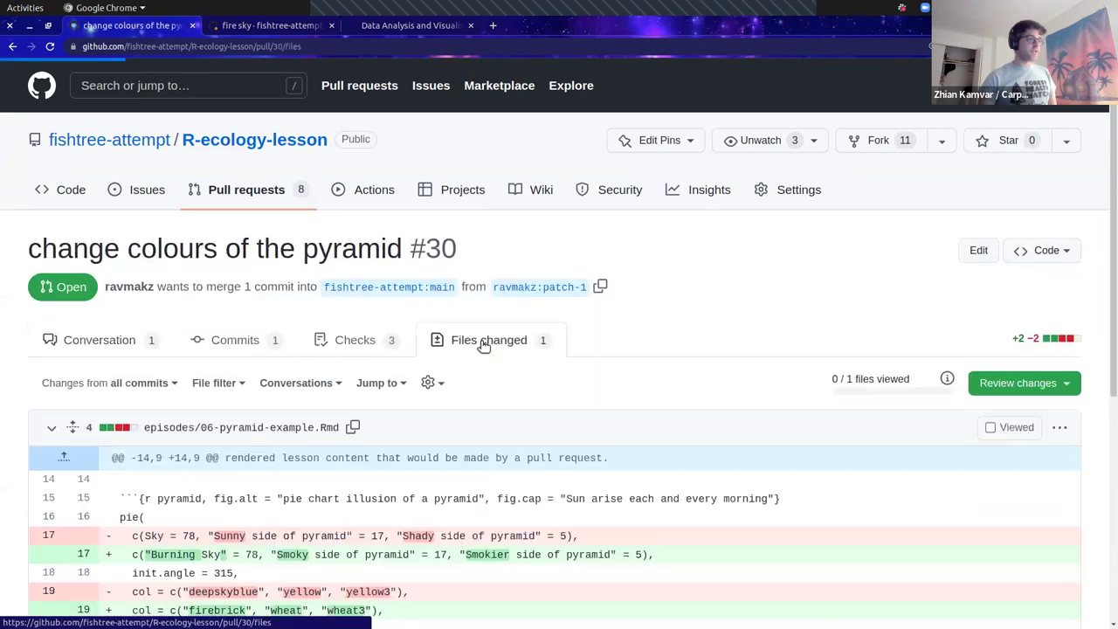
Examine the line changes to episodes/06-pyramid-example.Rmd in the pull request's changed files.
scroll(492, 349, "down", 3)
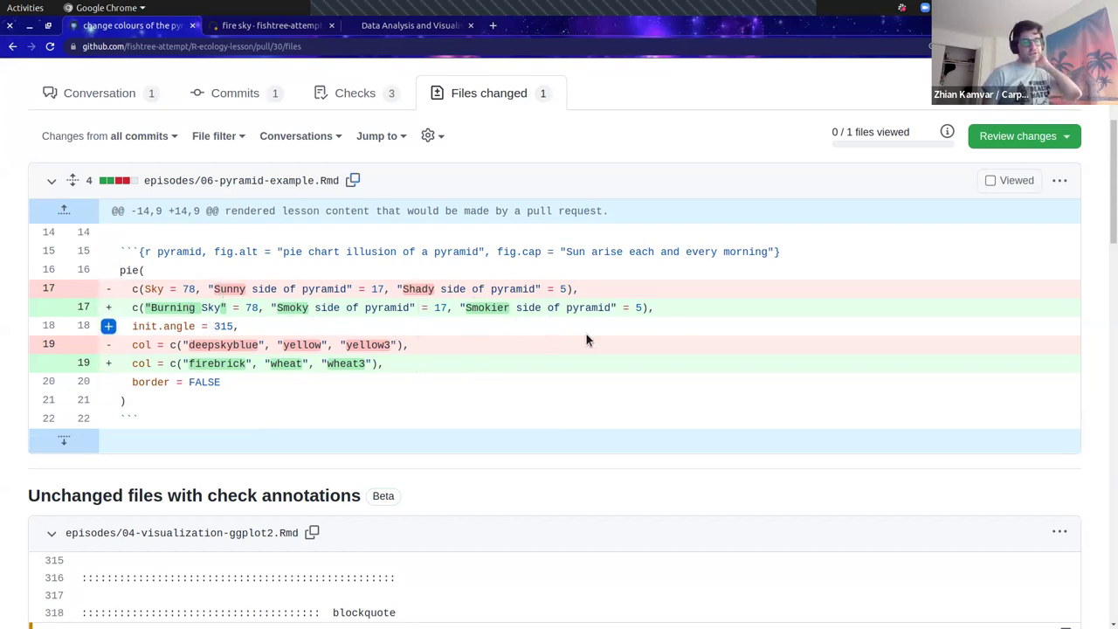
scroll(188, 249, "up", 1)
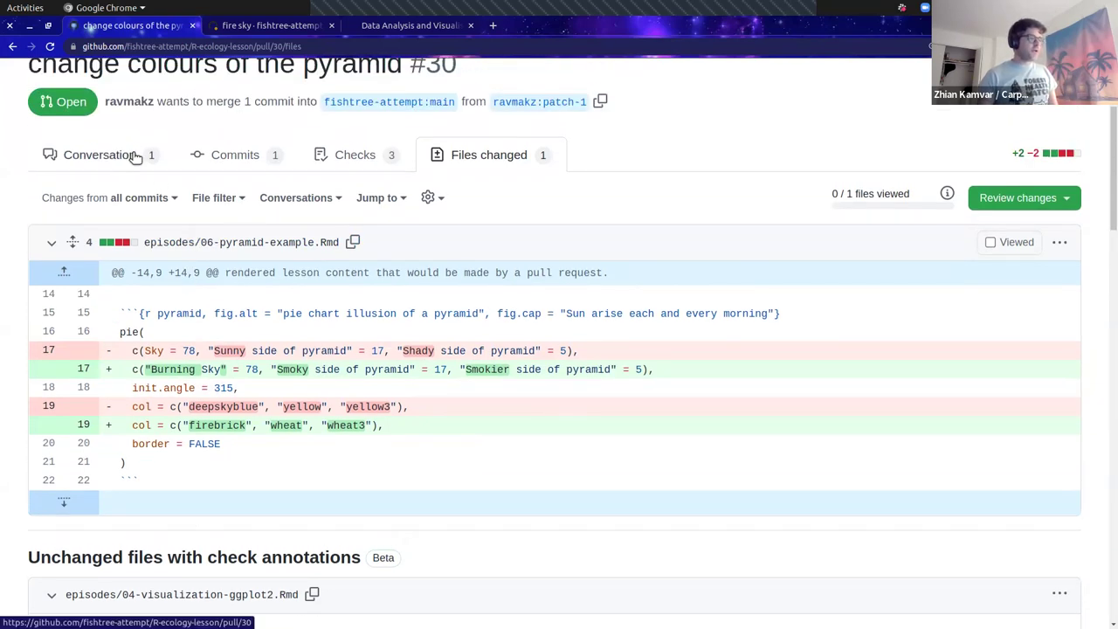
scroll(393, 200, "up", 1)
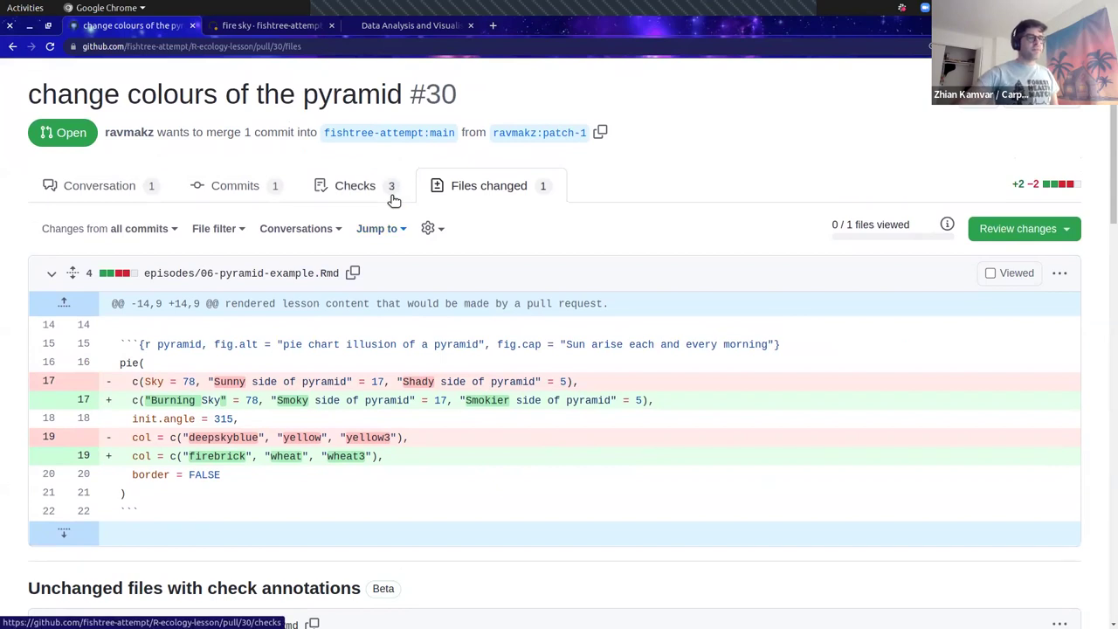
scroll(394, 200, "down", 2)
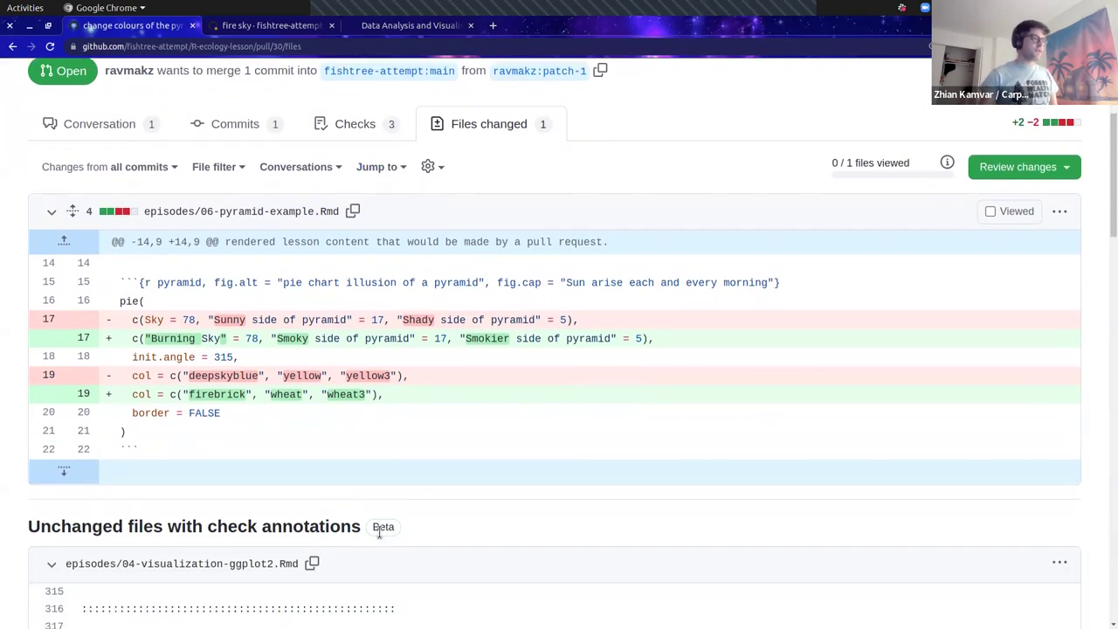
Review the "Unchanged files with check annotations" section, including the warnings in 04-visualization-ggplot2.Rmd and 05-r-and-databases.Rmd.
left_click_drag(366, 525, 31, 523)
left_click(32, 523)
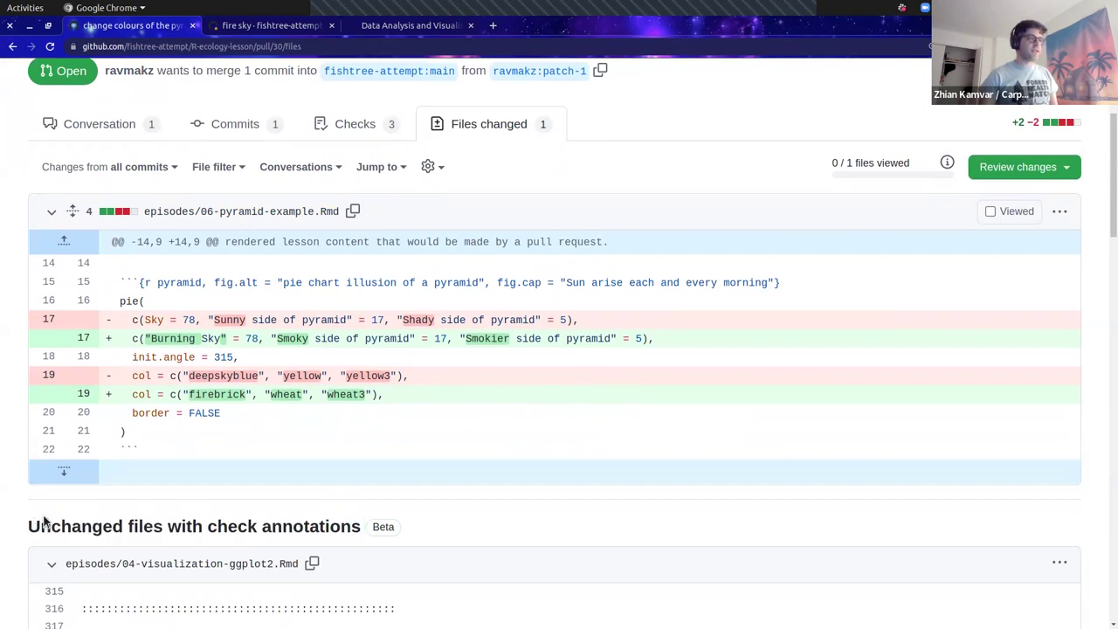
scroll(52, 529, "down", 3)
scroll(52, 528, "down", 5)
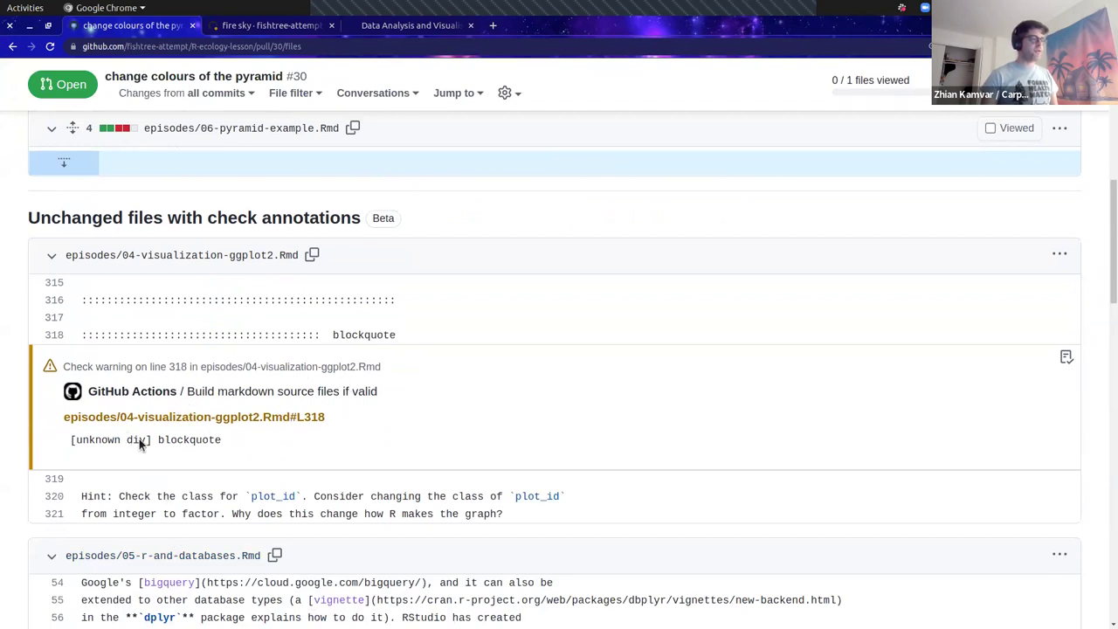
scroll(345, 393, "down", 3)
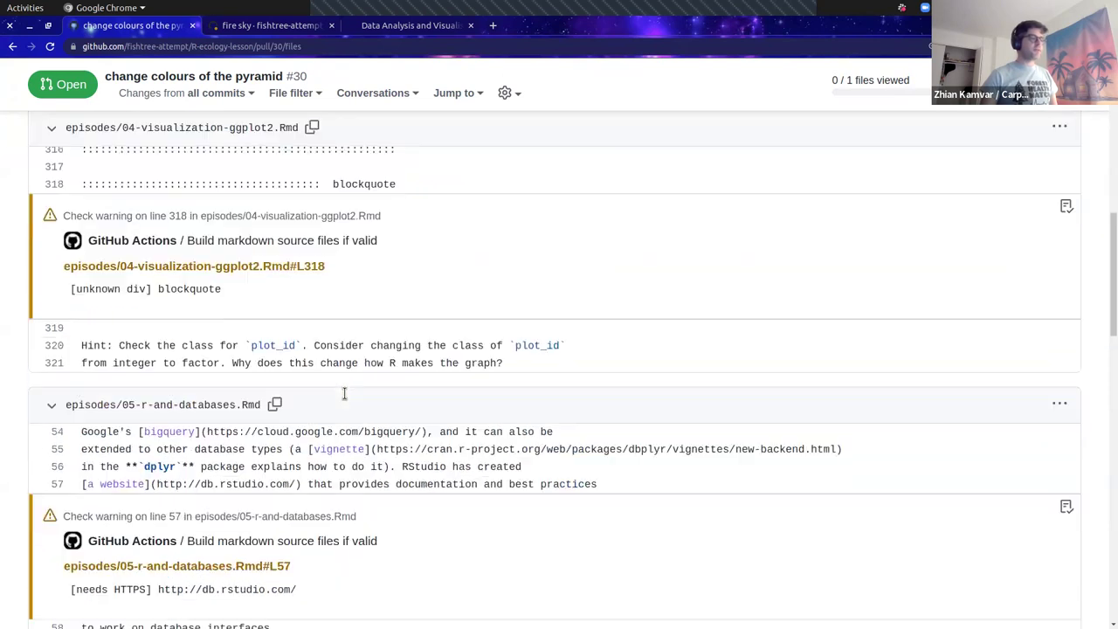
scroll(358, 389, "down", 2)
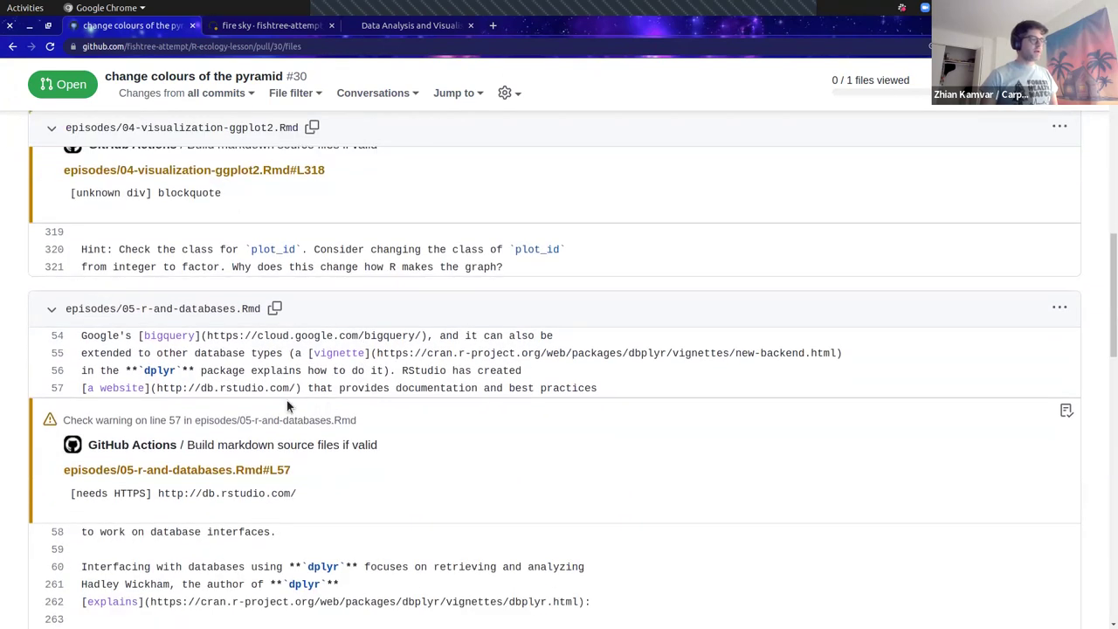
double_click(299, 387)
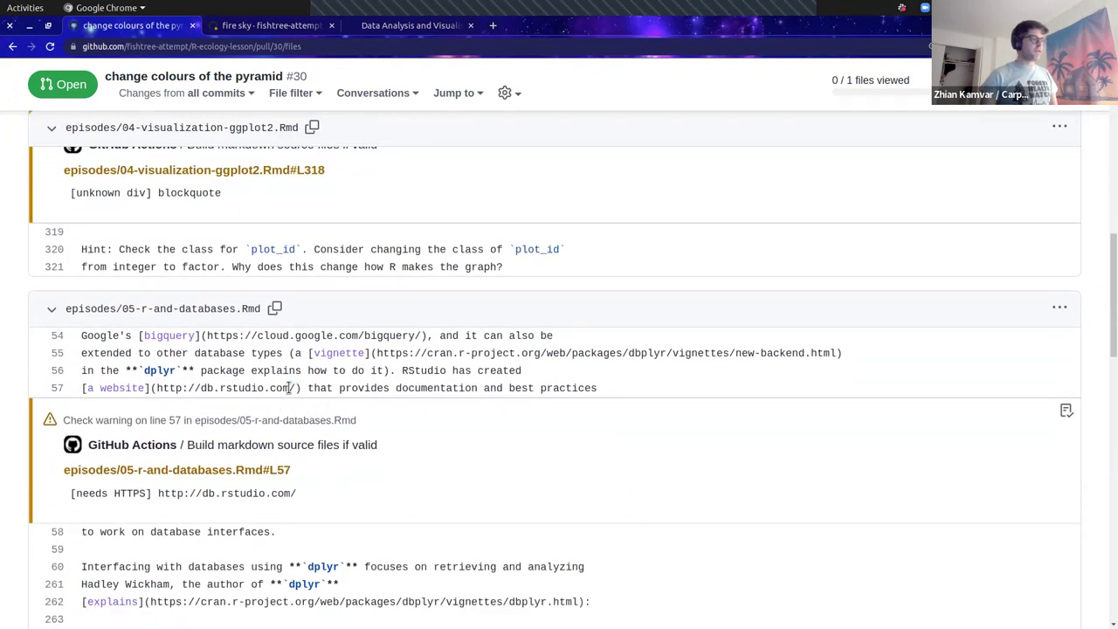
left_click(184, 493)
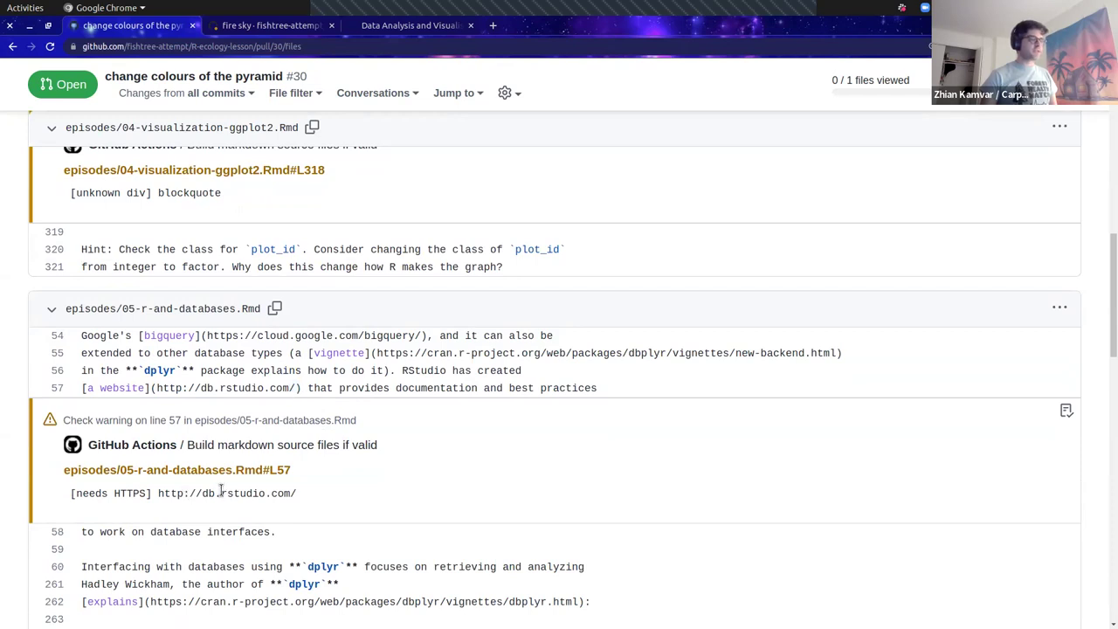
scroll(209, 493, "down", 6)
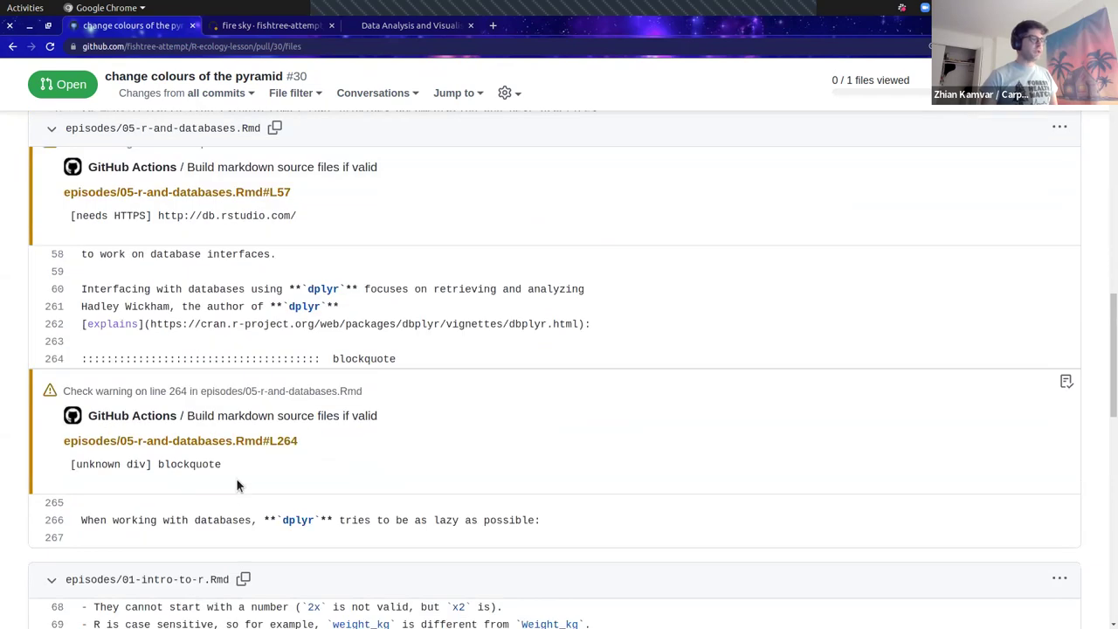
scroll(236, 480, "up", 9)
scroll(235, 476, "up", 10)
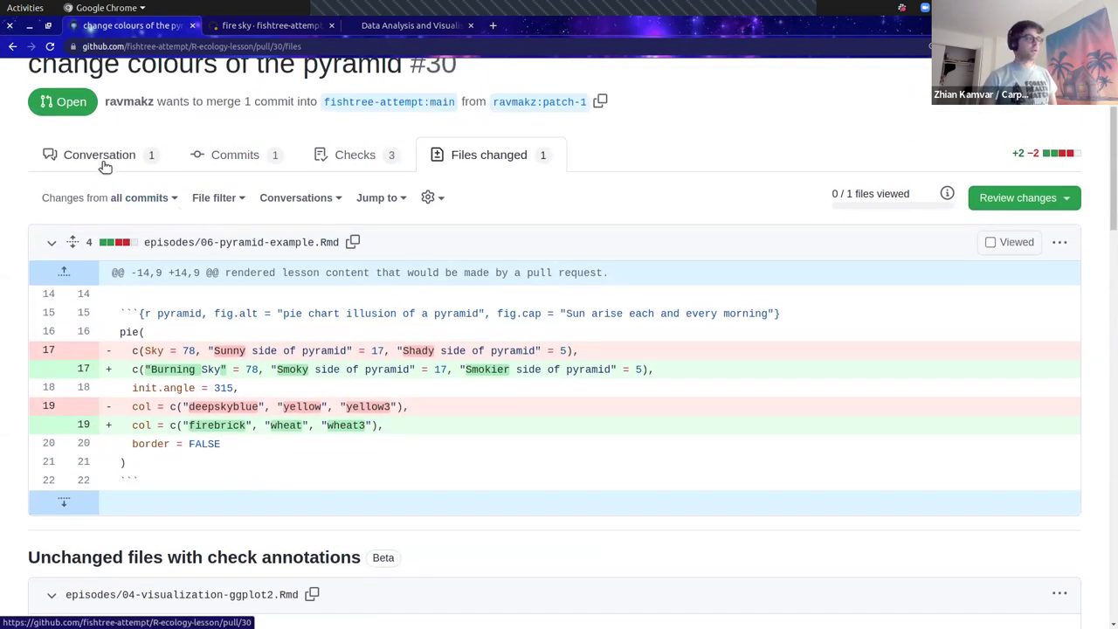
Return to the pull request's conversation and view the github-actions bot's "Thank you!" comment.
left_click(105, 166)
scroll(298, 242, "down", 3)
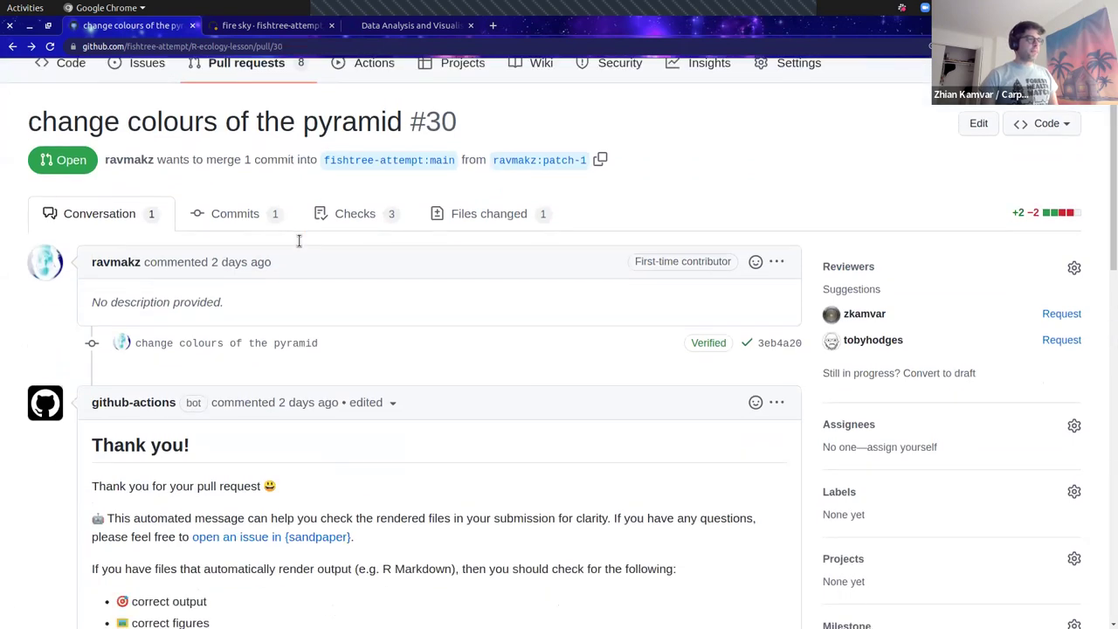
scroll(299, 241, "down", 3)
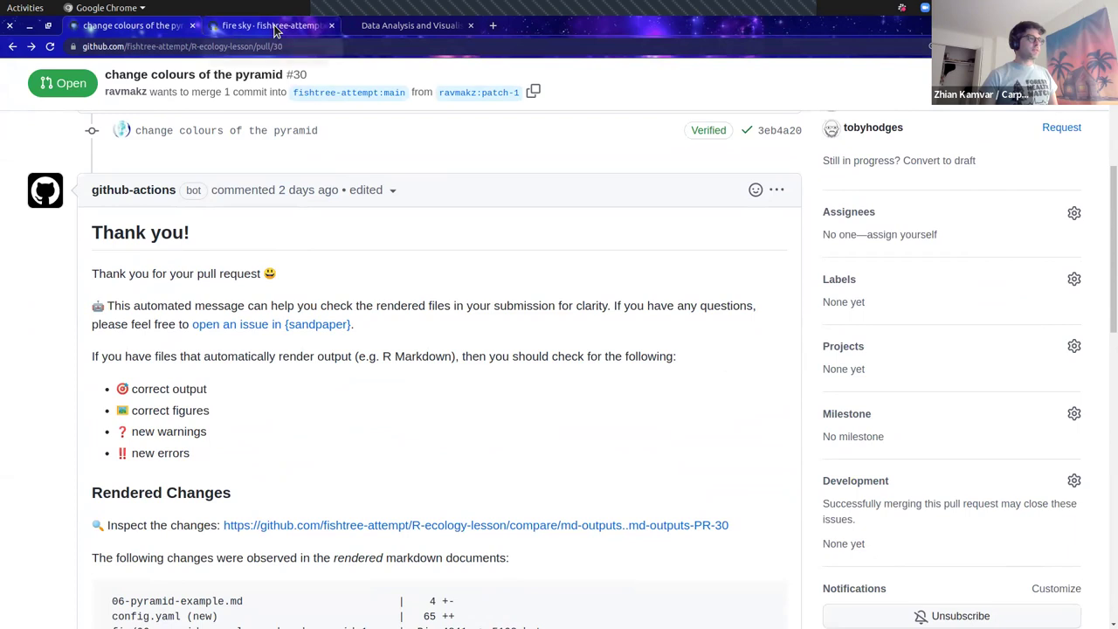
Check the progress of the "fire sky" build log in its separate tab and close that tab.
left_click(272, 27)
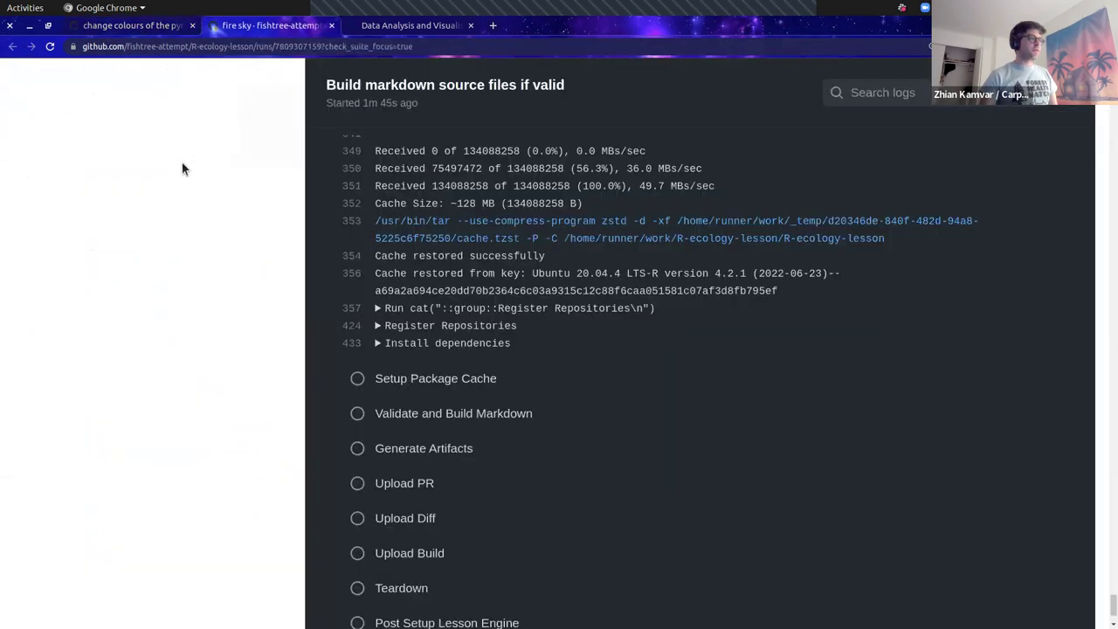
scroll(123, 171, "up", 3)
scroll(124, 171, "up", 20)
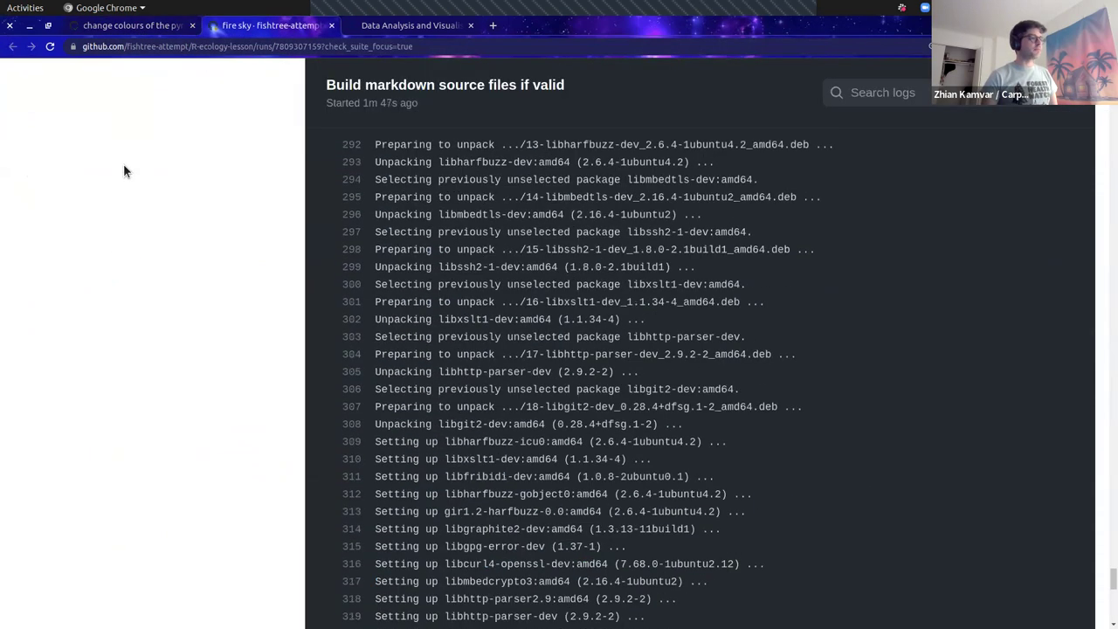
scroll(123, 172, "up", 20)
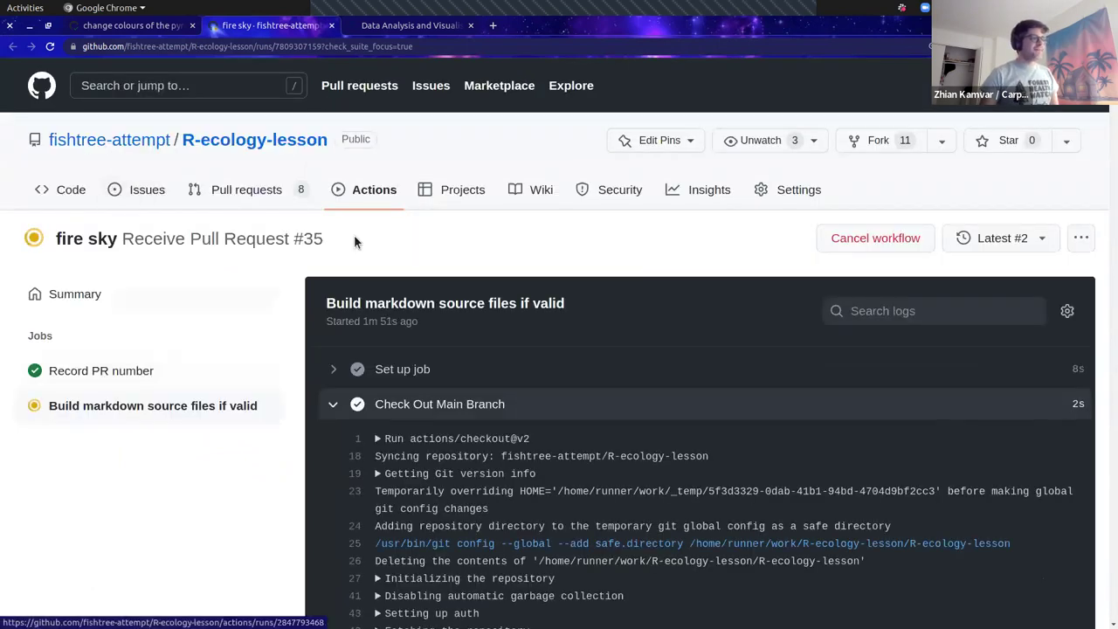
left_click(328, 26)
View the most recent edit in the github-actions bot comment's edit history, comparing it with the original, and close it.
left_click(368, 189)
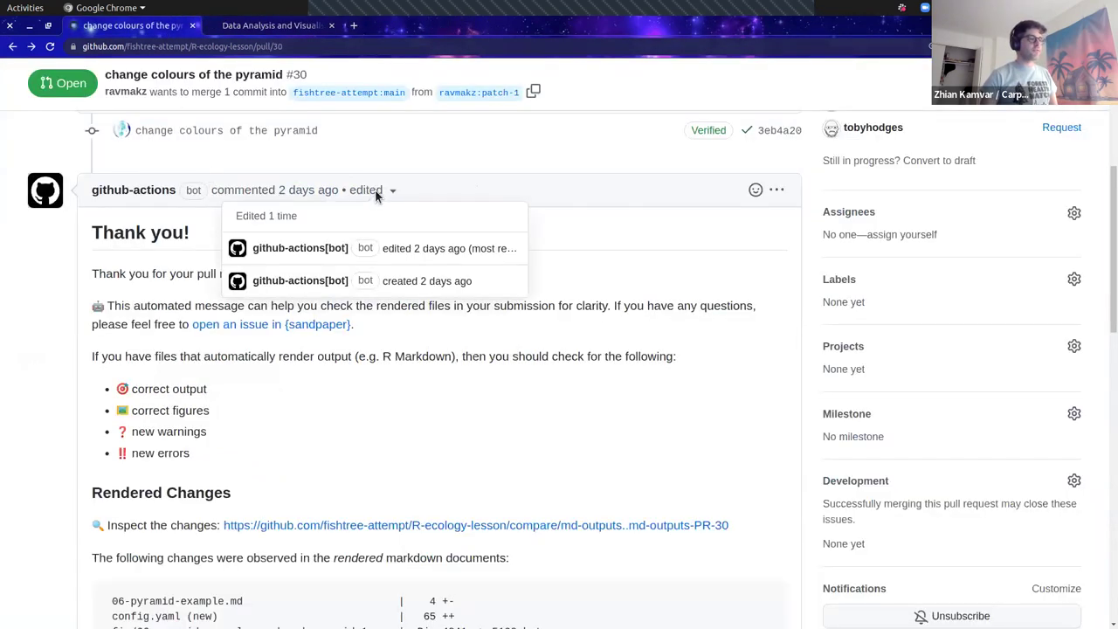
left_click(371, 253)
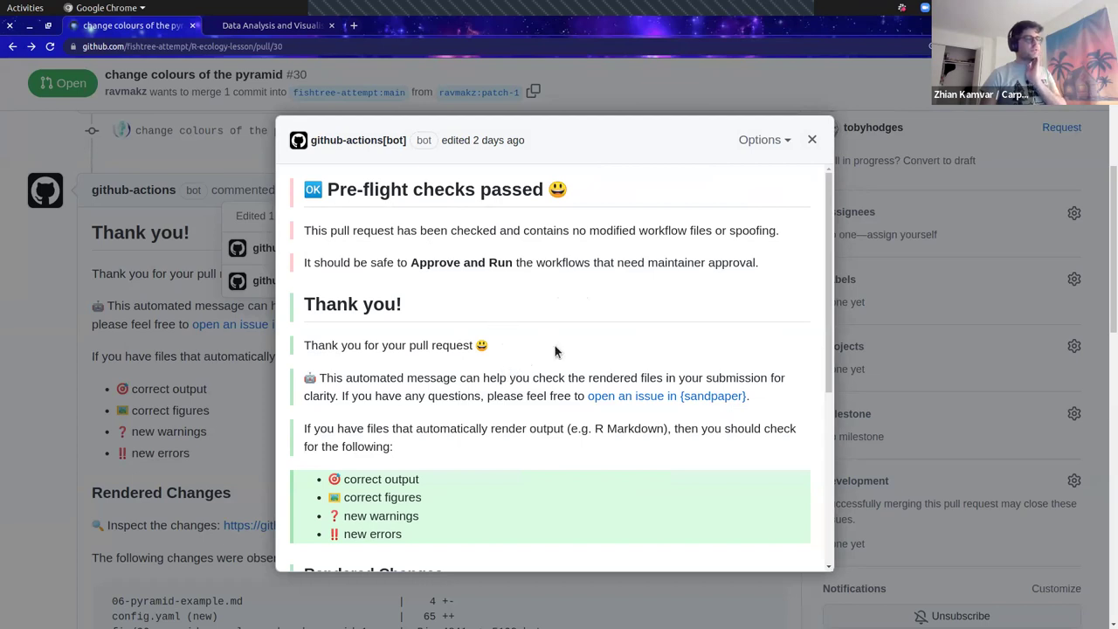
scroll(553, 367, "down", 6)
scroll(553, 367, "up", 4)
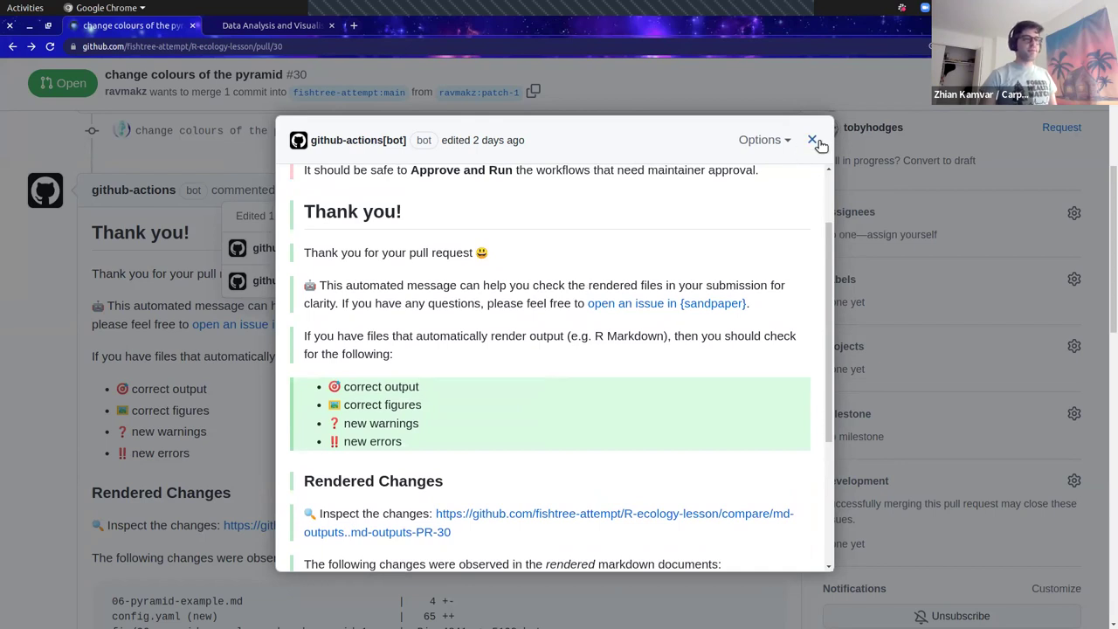
left_click(812, 142)
left_click(591, 377)
Read the bot comment's review checklist and open its md-outputs..md-outputs-PR-30 comparison link in a new tab.
scroll(591, 377, "down", 2)
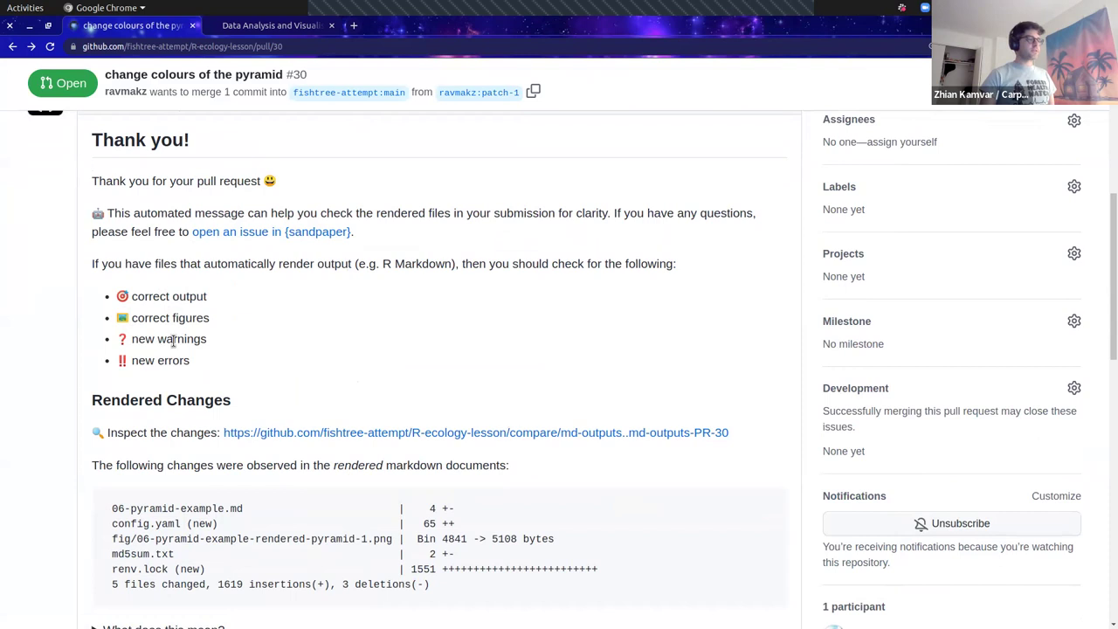
scroll(218, 348, "down", 4)
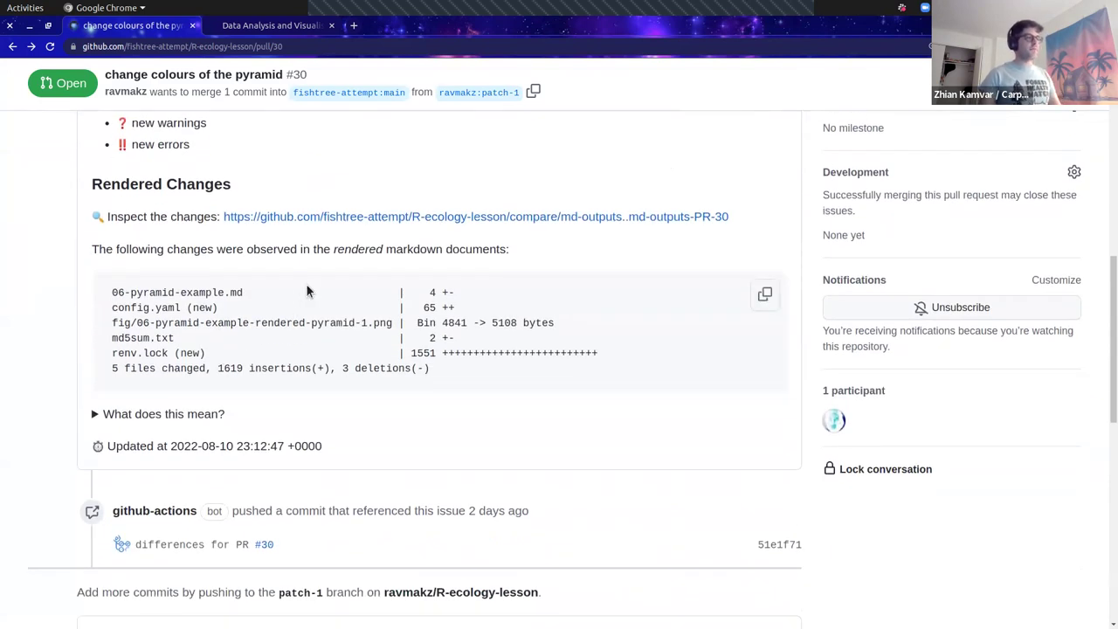
right_click(267, 225)
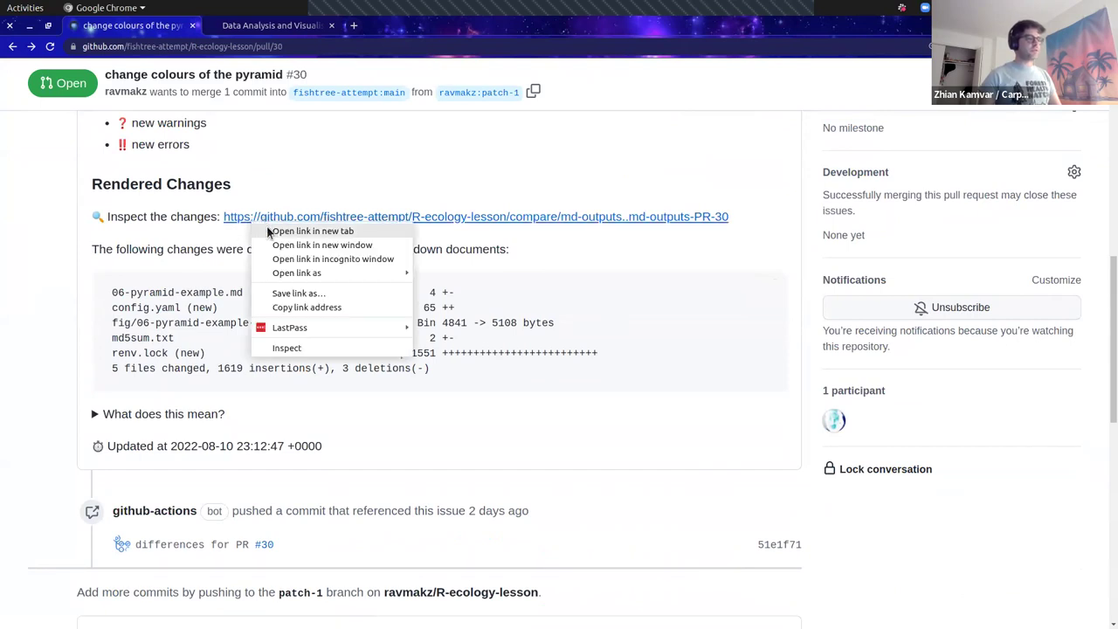
left_click(268, 229)
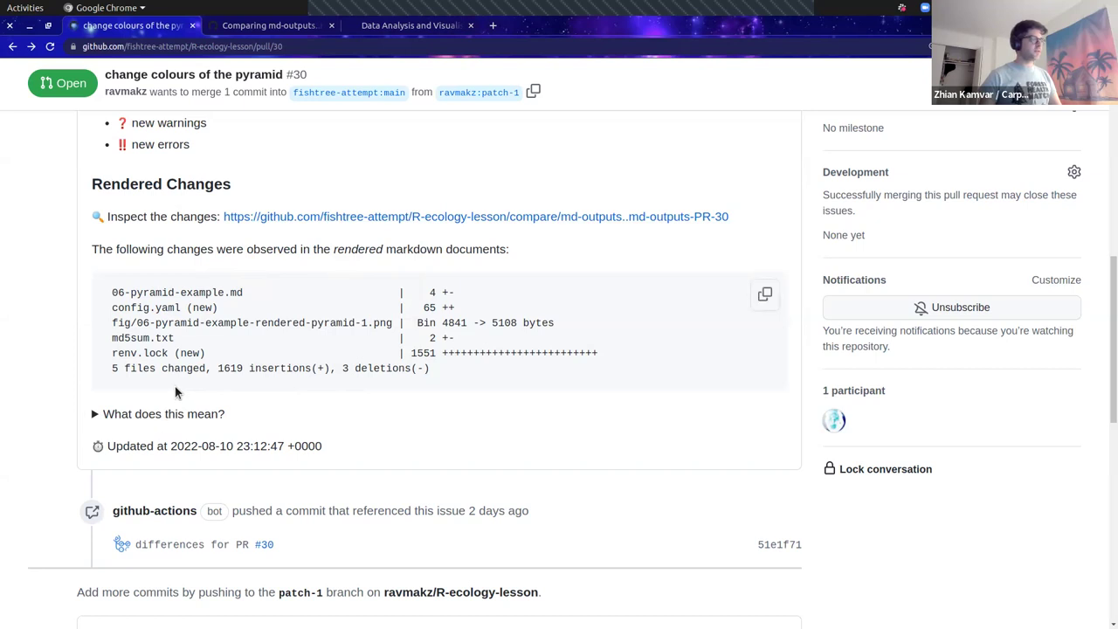
Examine the bot's list of rendered changes, highlighting config.yaml, renv.lock and fig/06-pyramid-example-rendered-pyramid-1.png.
left_click_drag(108, 308, 216, 309)
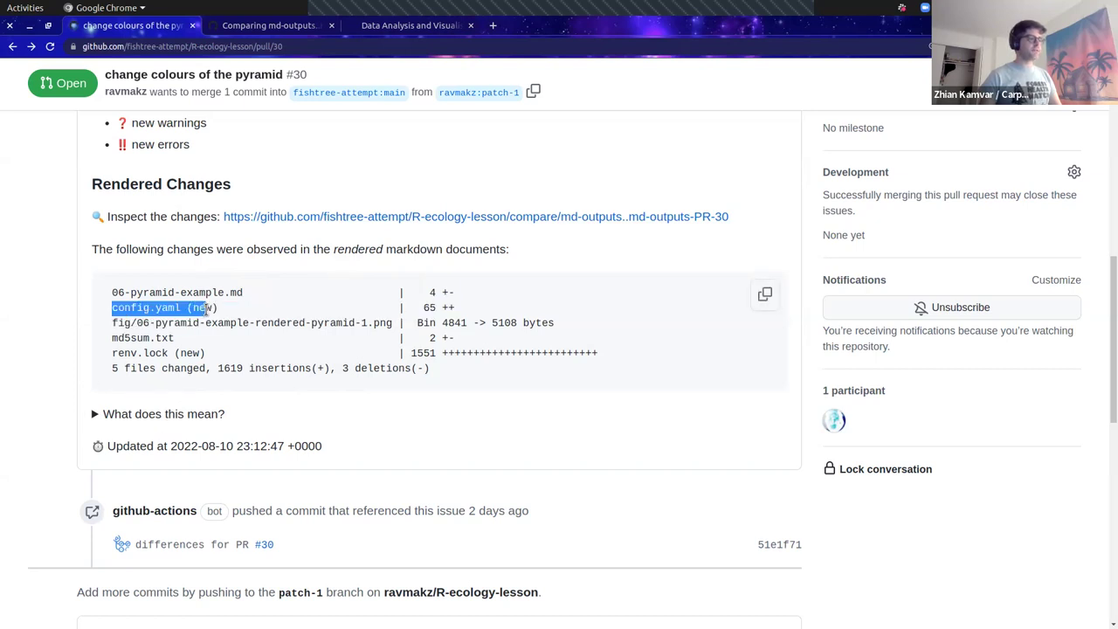
double_click(114, 353)
left_click_drag(195, 368, 213, 352)
left_click(212, 354)
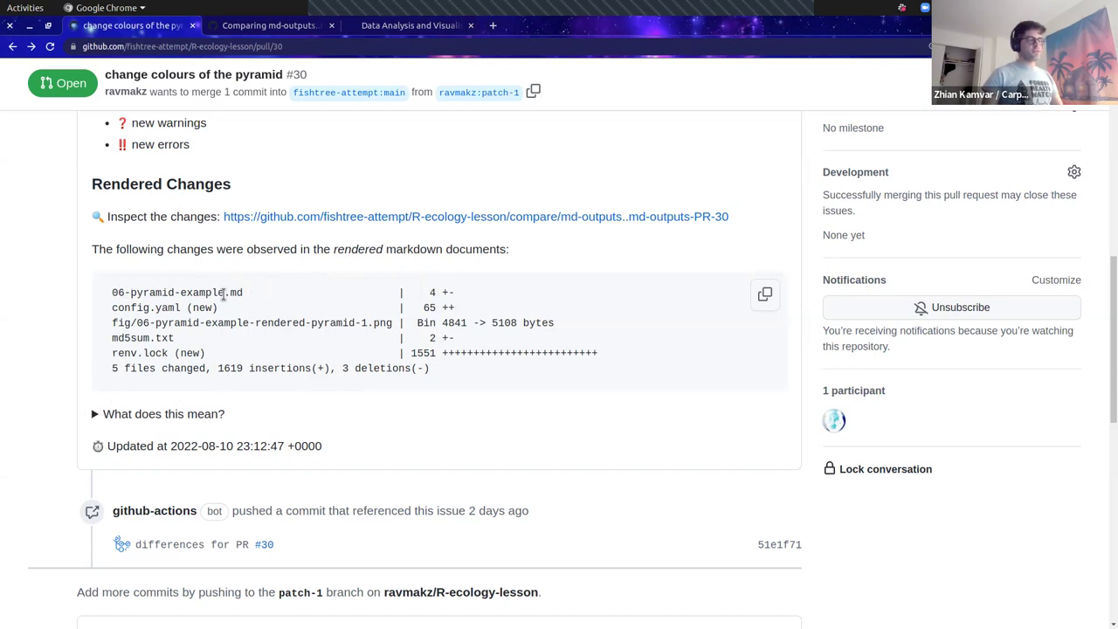
left_click_drag(112, 323, 395, 323)
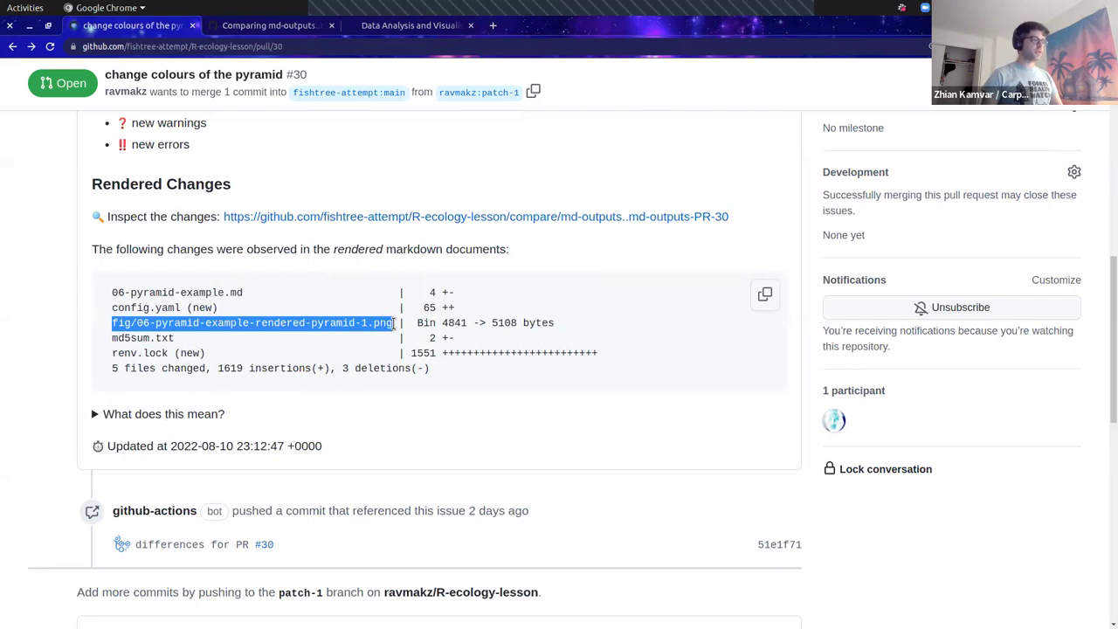
left_click(395, 323)
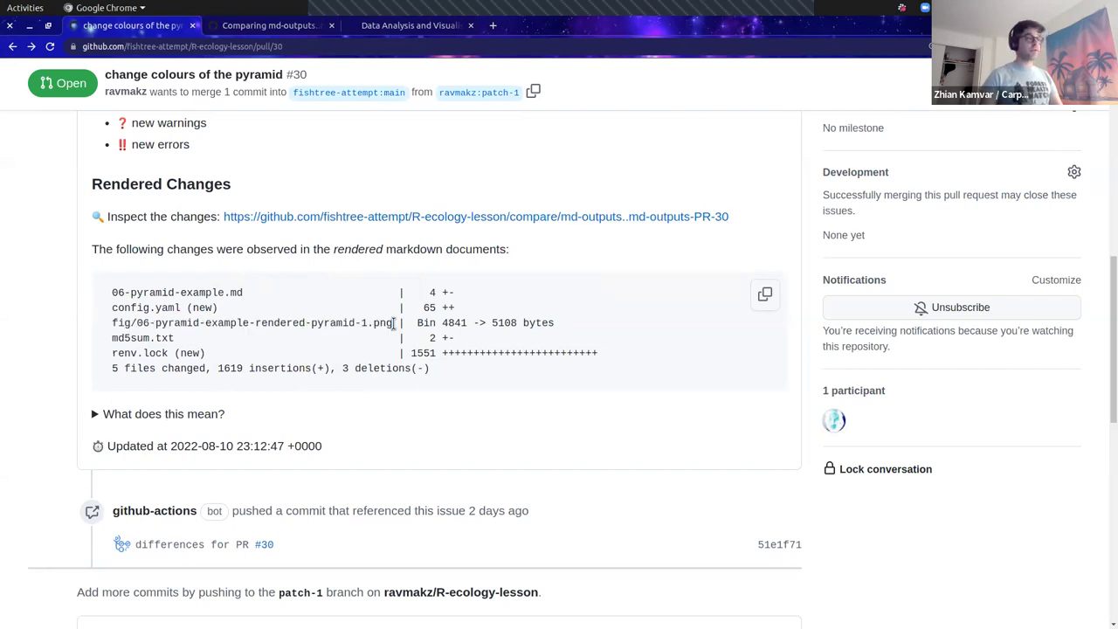
Switch to the md-outputs-PR-30 comparison and inspect the 06-pyramid-example.md diff and the old and new rendered pyramid figures.
left_click(278, 28)
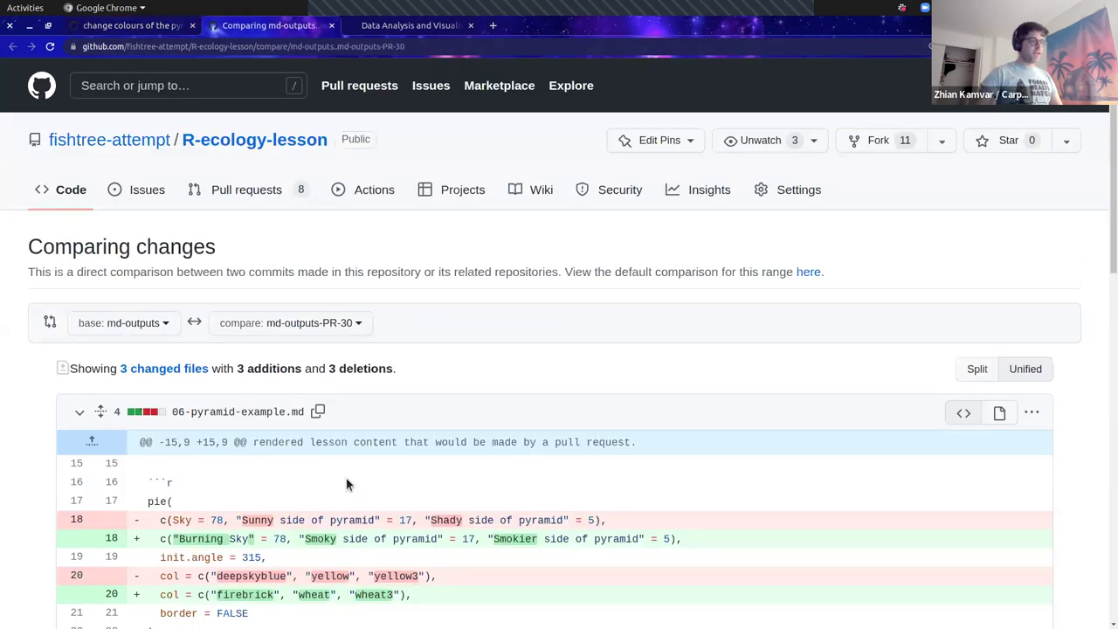
scroll(345, 481, "down", 3)
scroll(346, 485, "down", 1)
scroll(307, 489, "down", 2)
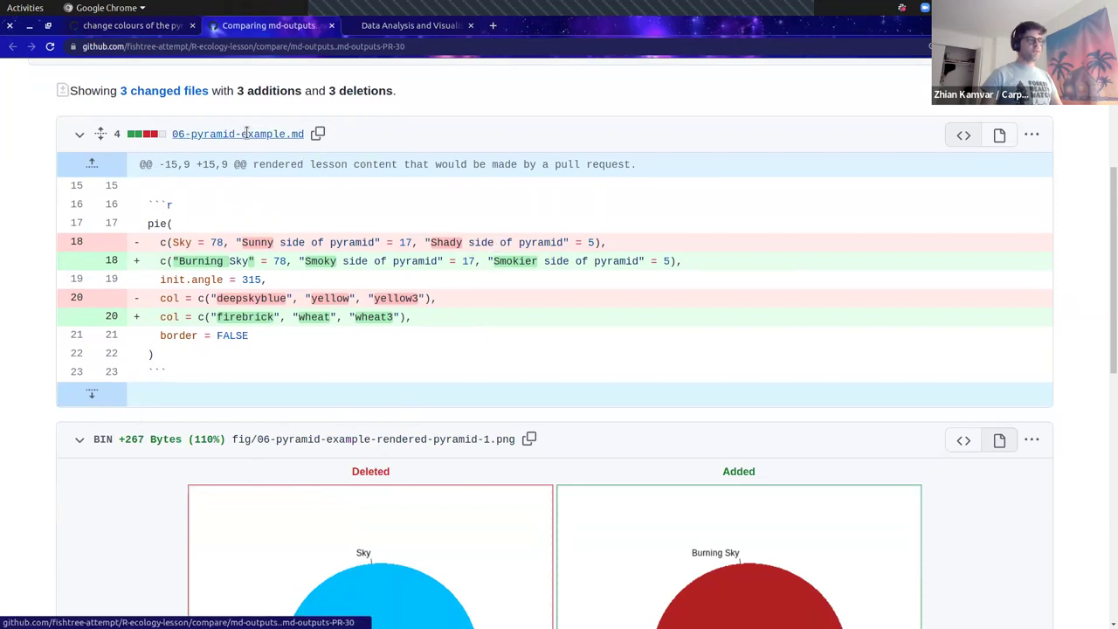
scroll(469, 281, "down", 7)
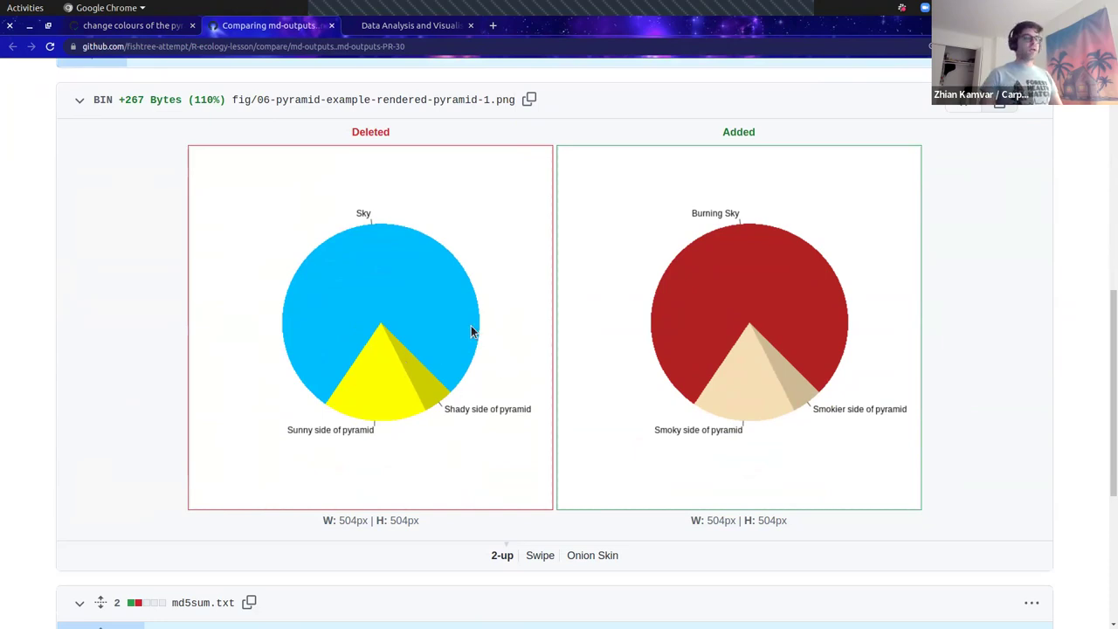
scroll(470, 331, "up", 1)
scroll(388, 224, "up", 3)
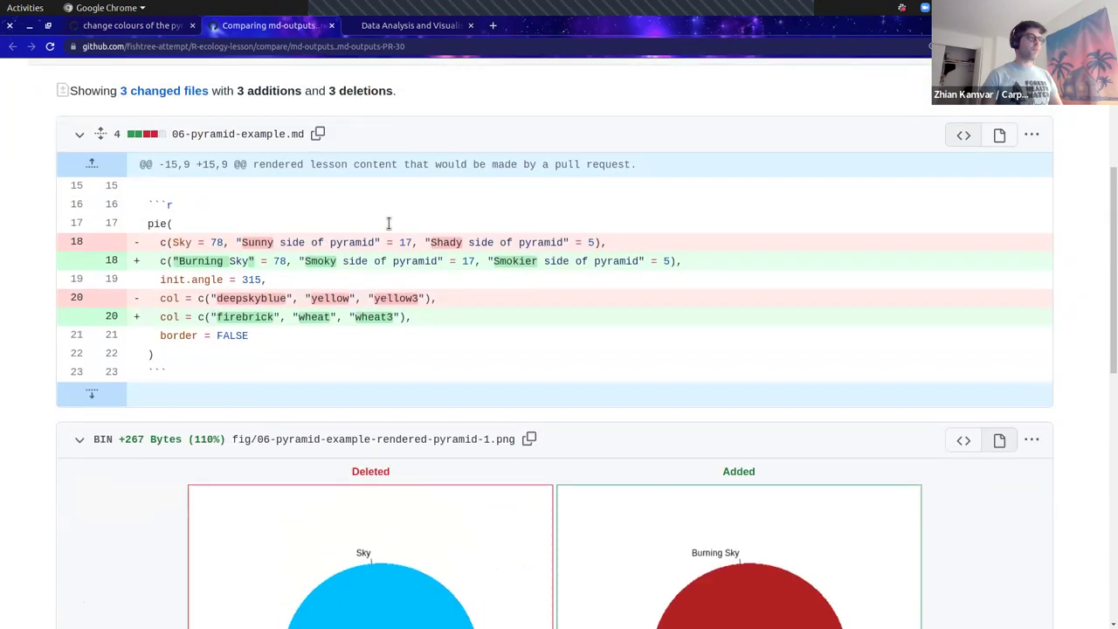